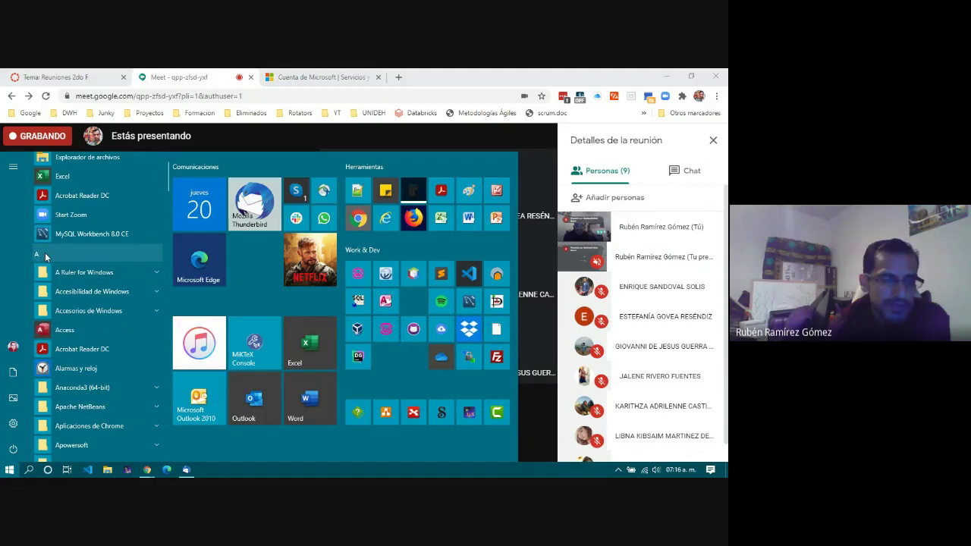
# Step: In the Start menu, go to the M apps, expand Microsoft Office, then return to the A section
pyautogui.click(44, 252)
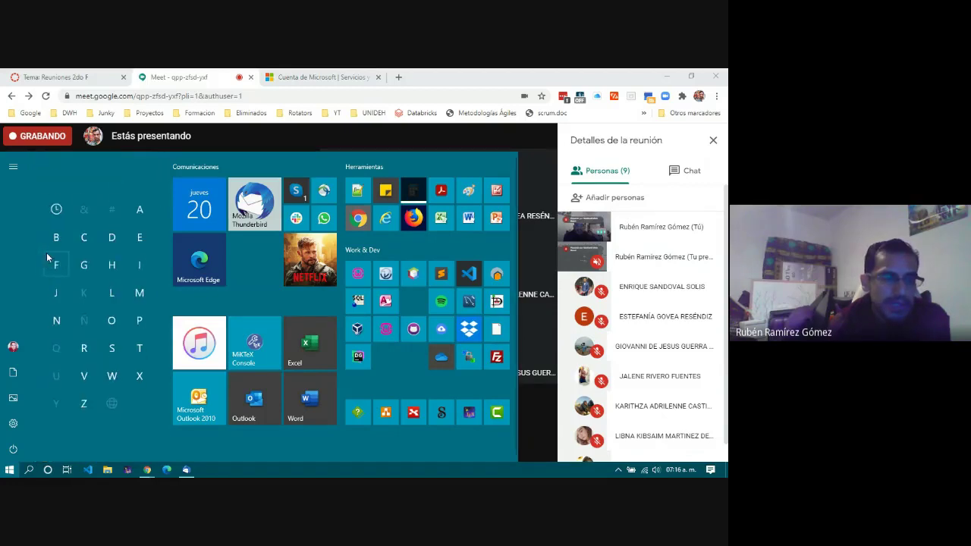
pyautogui.click(139, 295)
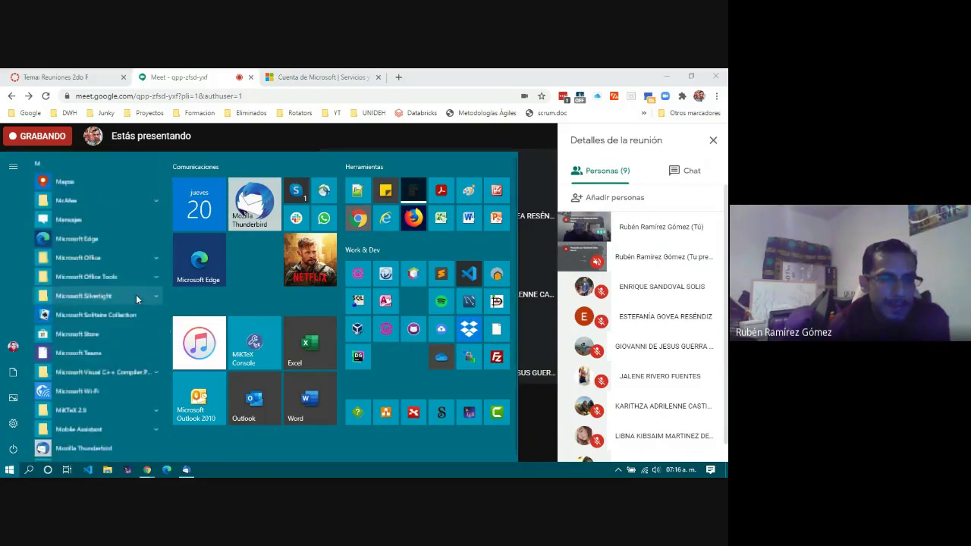
pyautogui.click(100, 257)
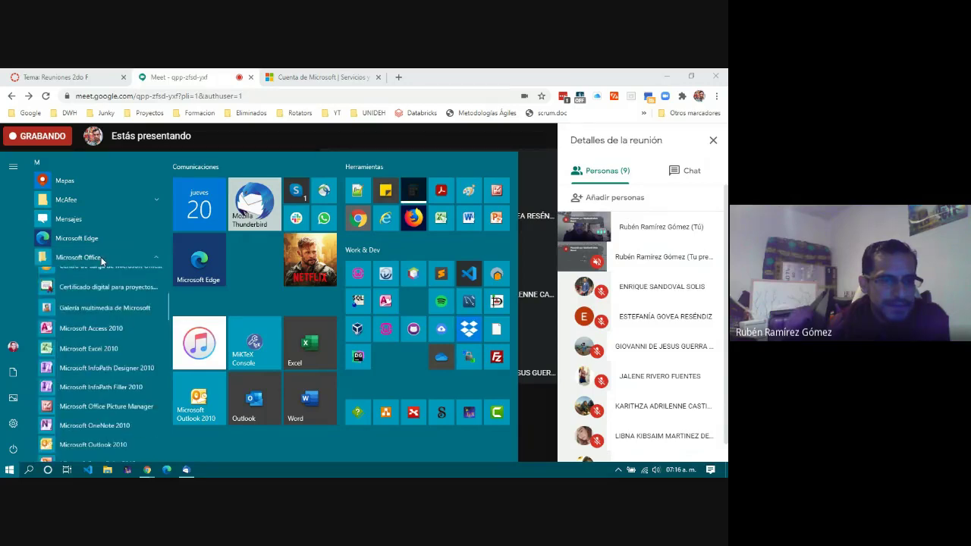
pyautogui.scroll(-1, 100, 258)
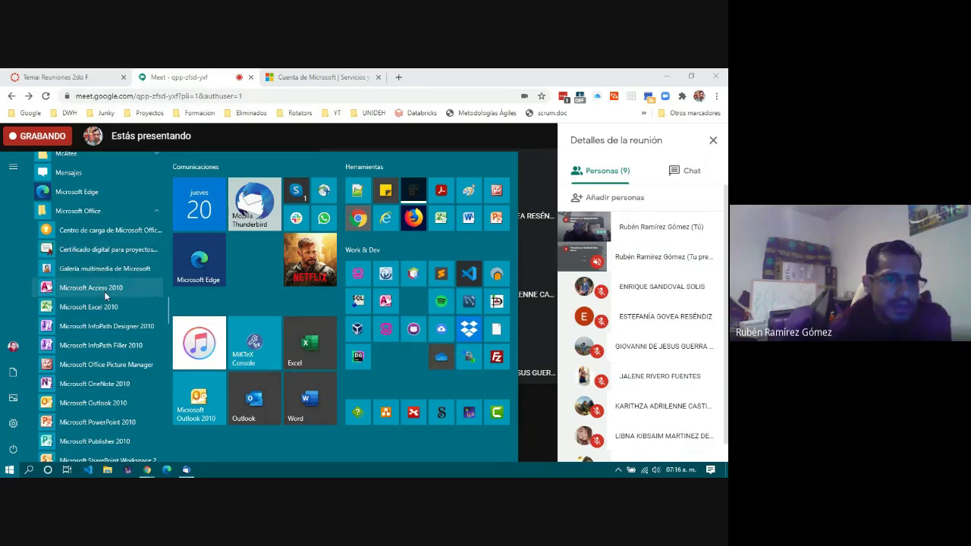
pyautogui.scroll(15, 107, 300)
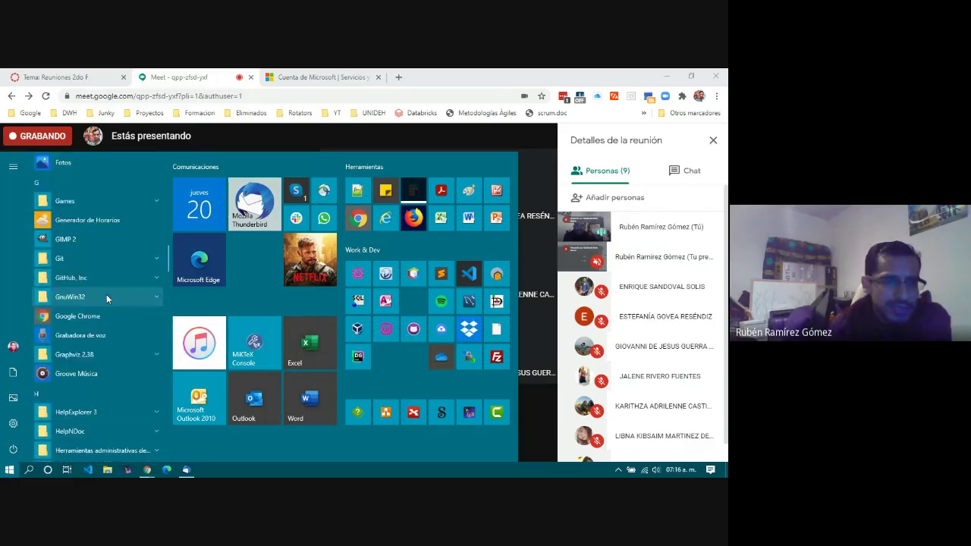
pyautogui.scroll(5, 106, 294)
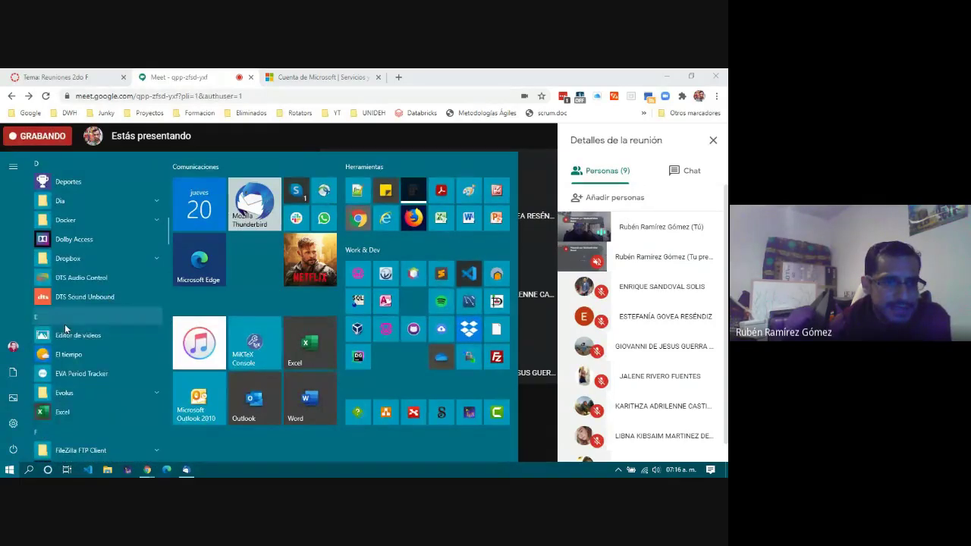
pyautogui.click(66, 318)
pyautogui.click(139, 213)
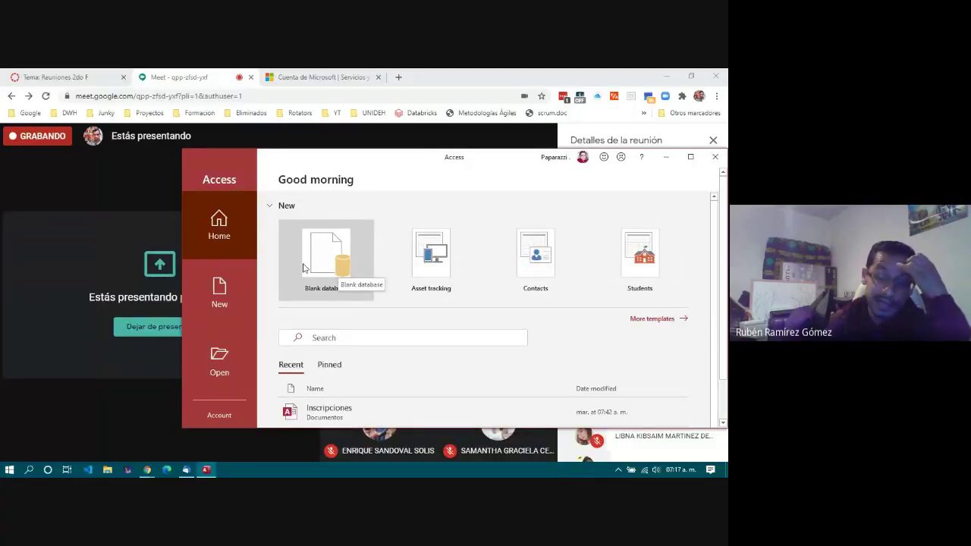
# Step: Maximize the Access window and start a Blank database
pyautogui.click(690, 157)
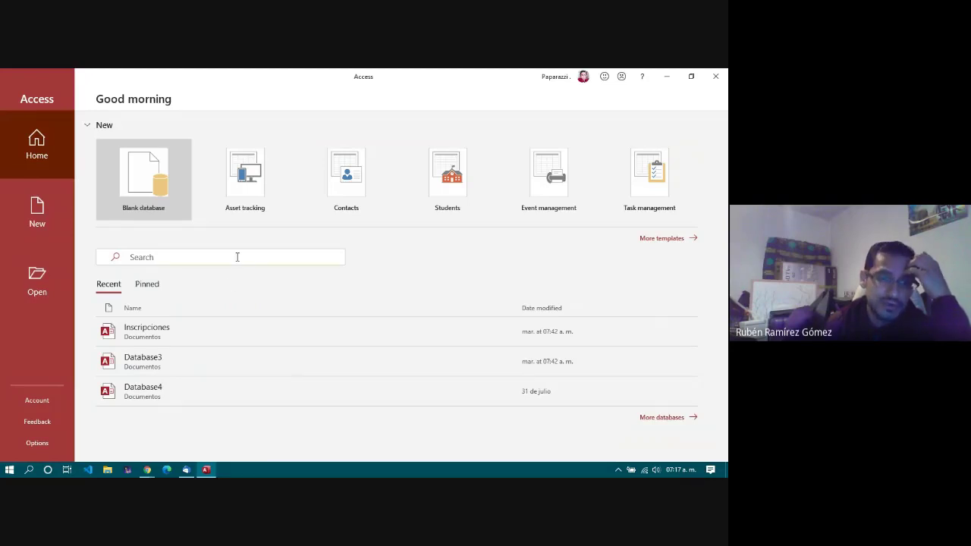
pyautogui.hotkey('shift', 'Tab')
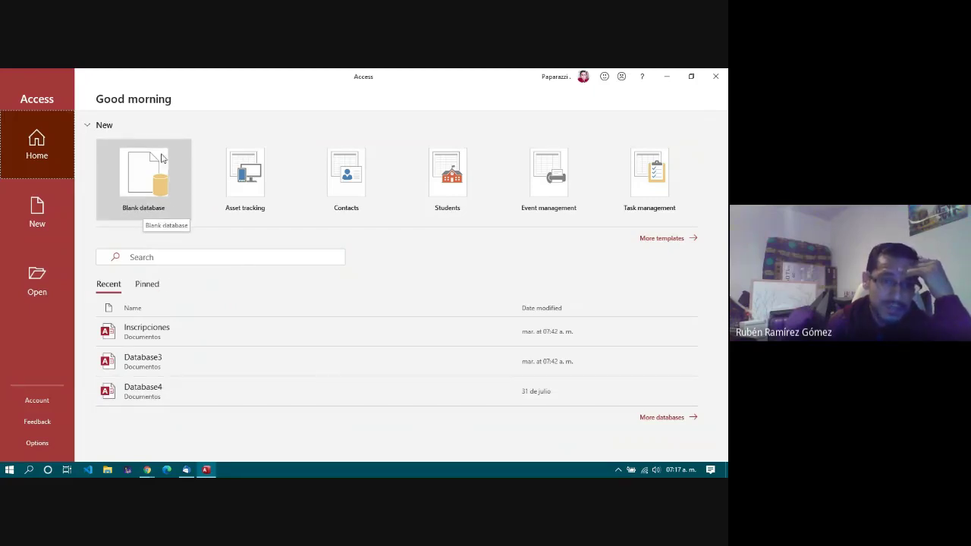
pyautogui.click(171, 203)
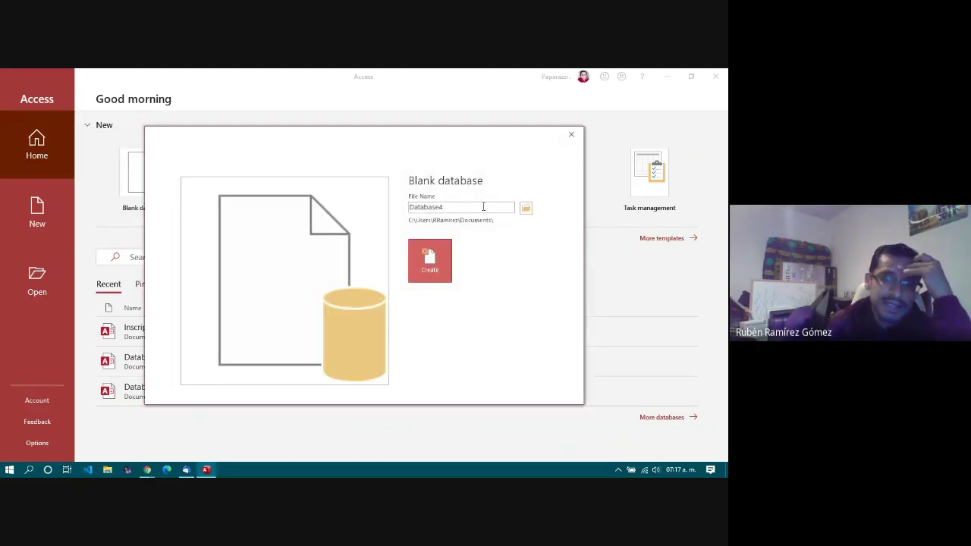
# Step: Create the blank database with the proposed name Database4 in Documents
pyautogui.doubleClick(483, 206)
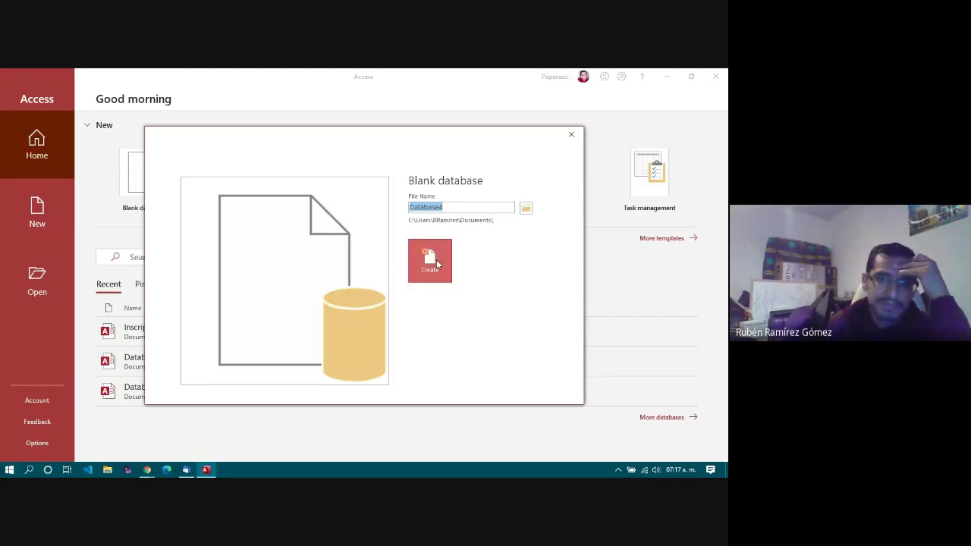
pyautogui.click(437, 262)
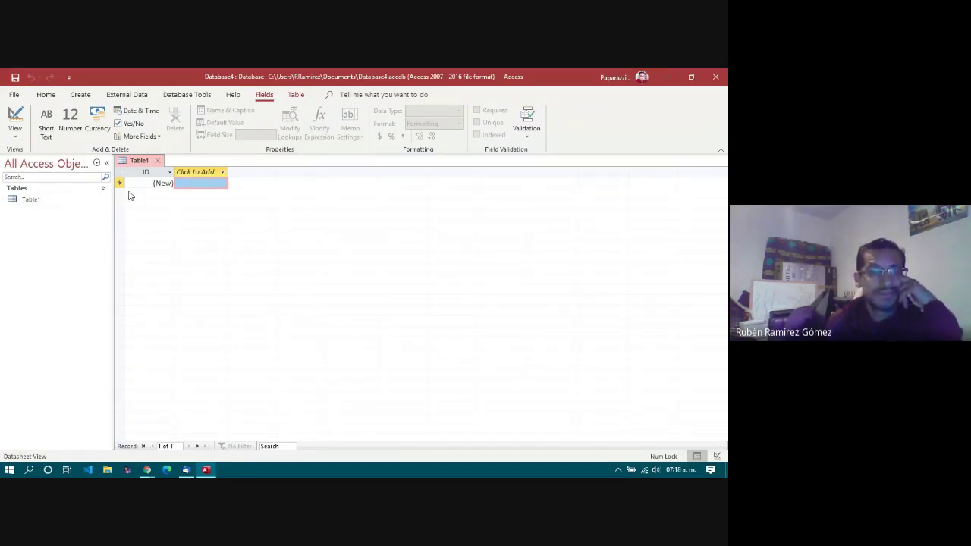
# Step: Close the default Table1 without saving it
pyautogui.click(159, 167)
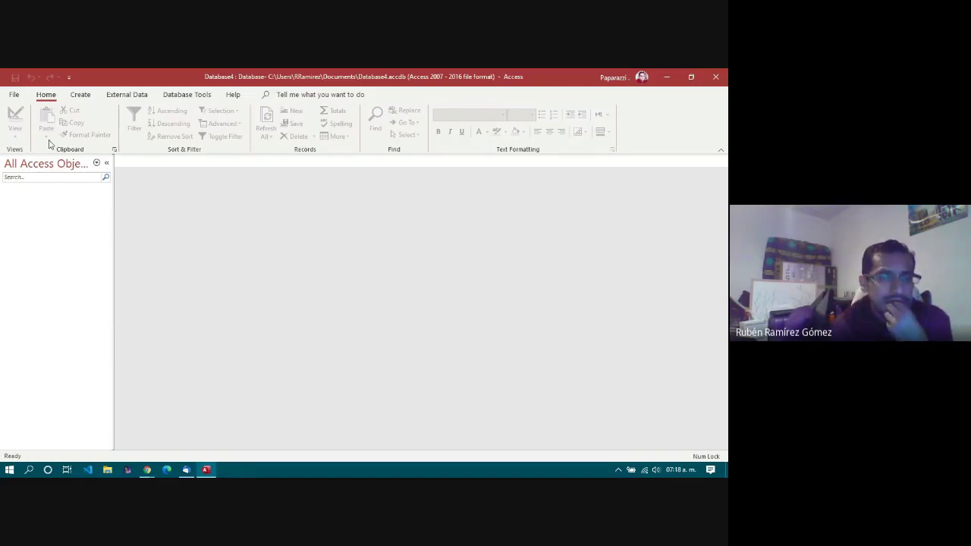
# Step: Show the ribbon's Create commands for new tables, queries, forms and reports
pyautogui.click(81, 96)
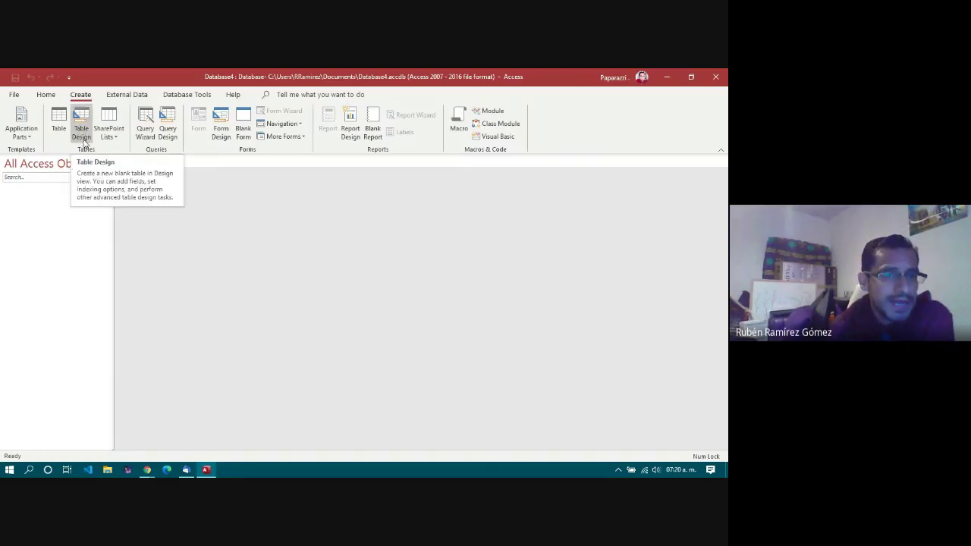
# Step: Start a new table with Table Design
pyautogui.click(81, 122)
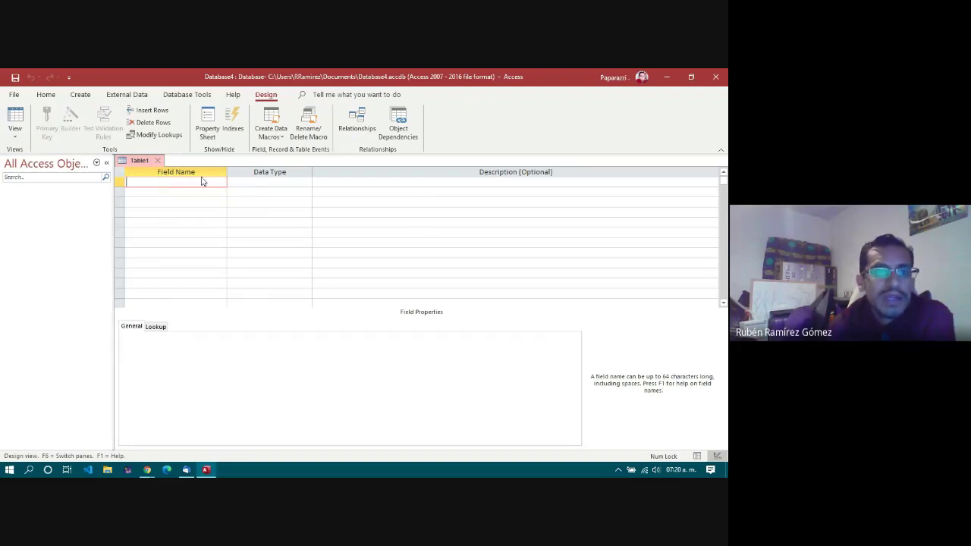
pyautogui.click(263, 182)
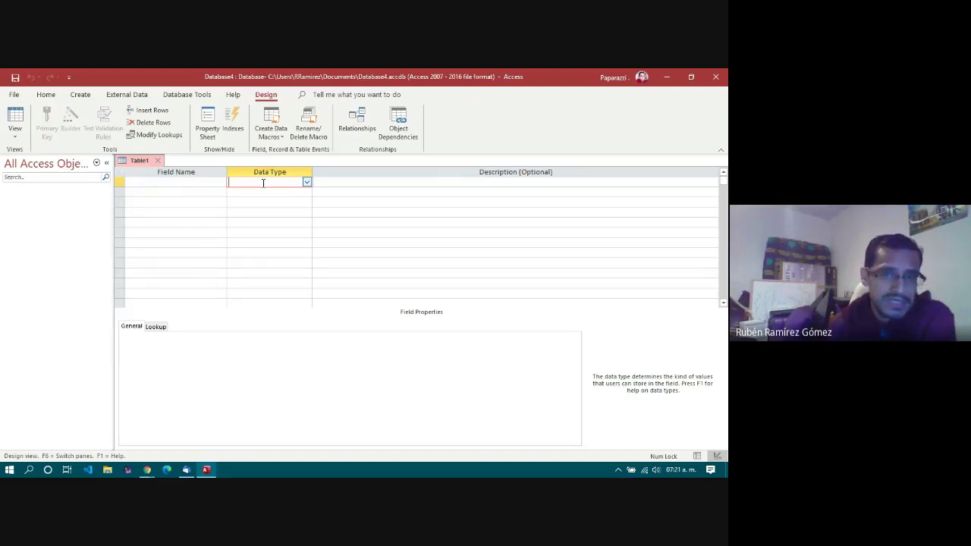
pyautogui.click(194, 182)
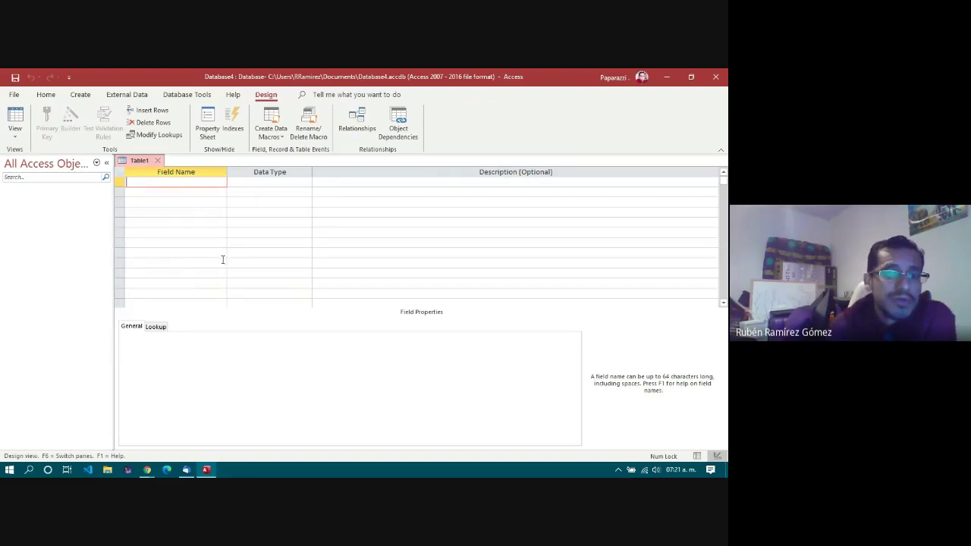
pyautogui.click(223, 259)
pyautogui.click(260, 184)
pyautogui.click(188, 178)
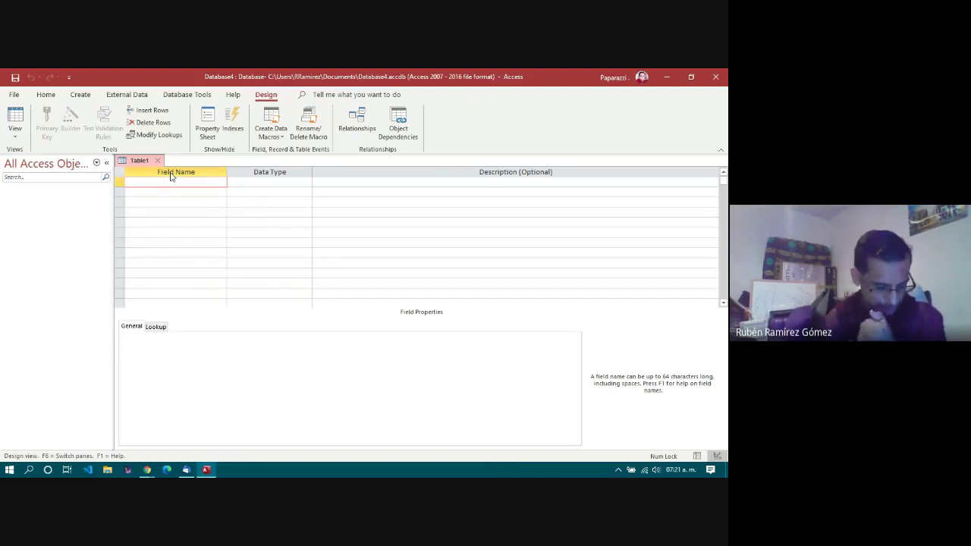
# Step: Add the first field, matricula, with the Number data type
pyautogui.write('ma')
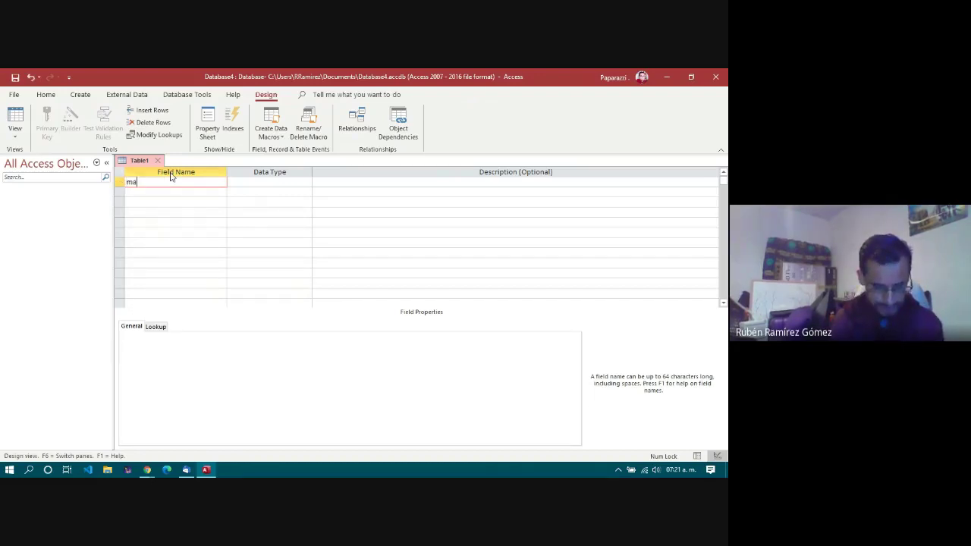
pyautogui.write('tricula')
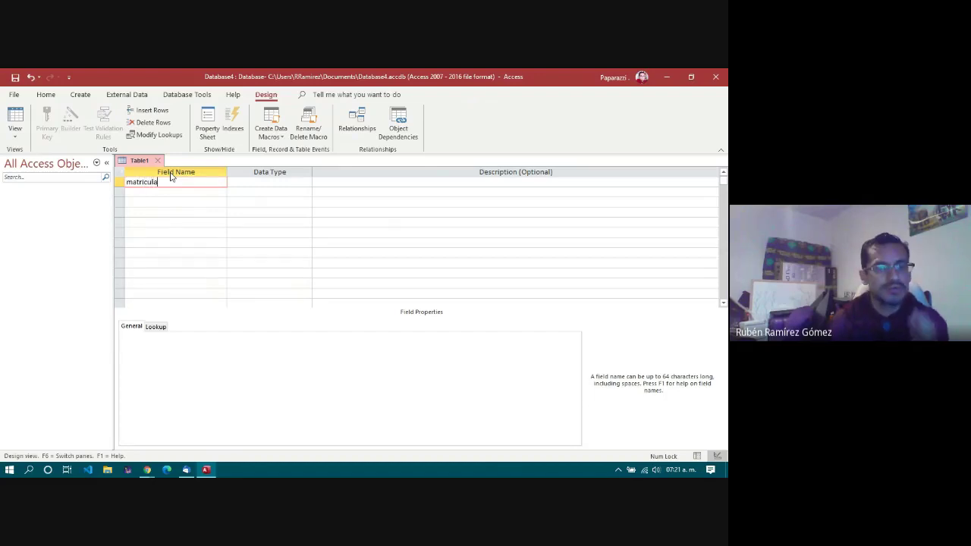
pyautogui.click(259, 182)
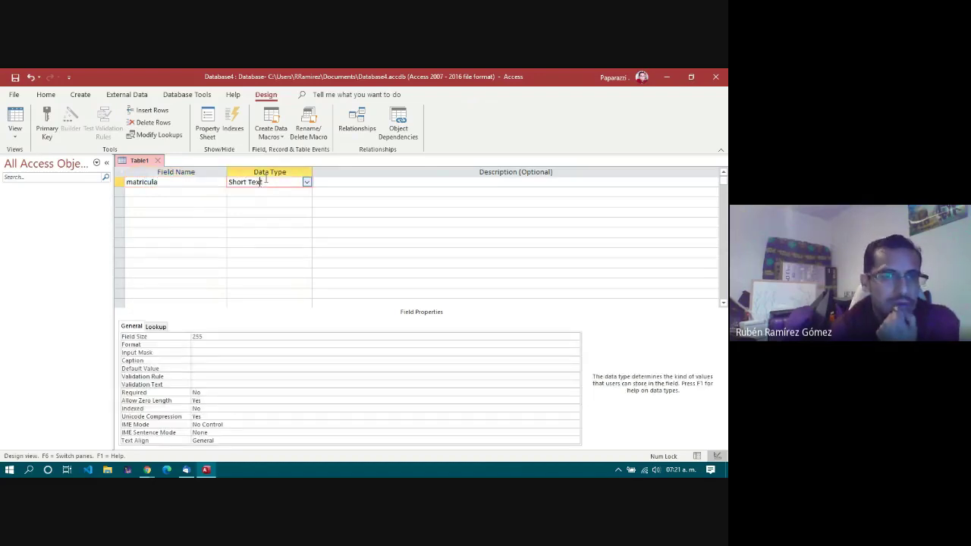
pyautogui.click(306, 182)
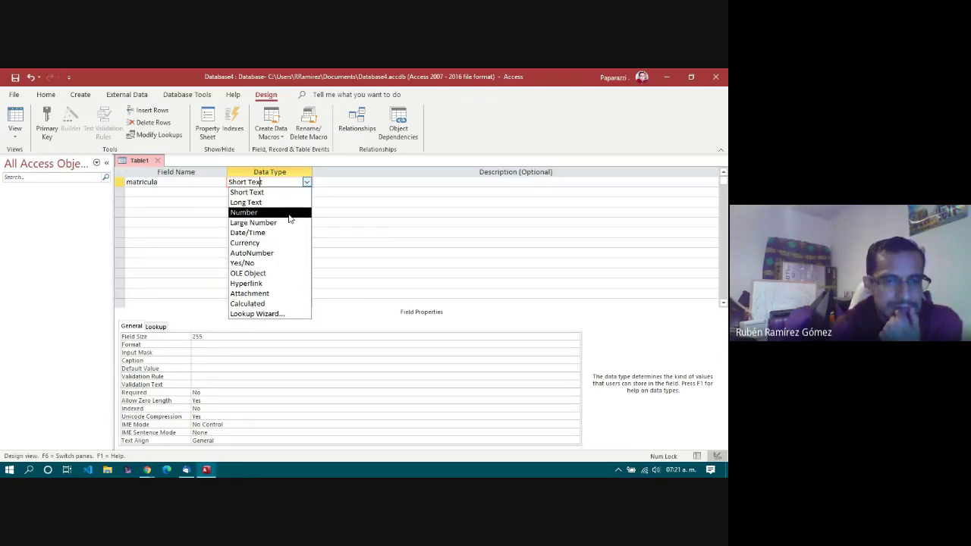
pyautogui.click(289, 213)
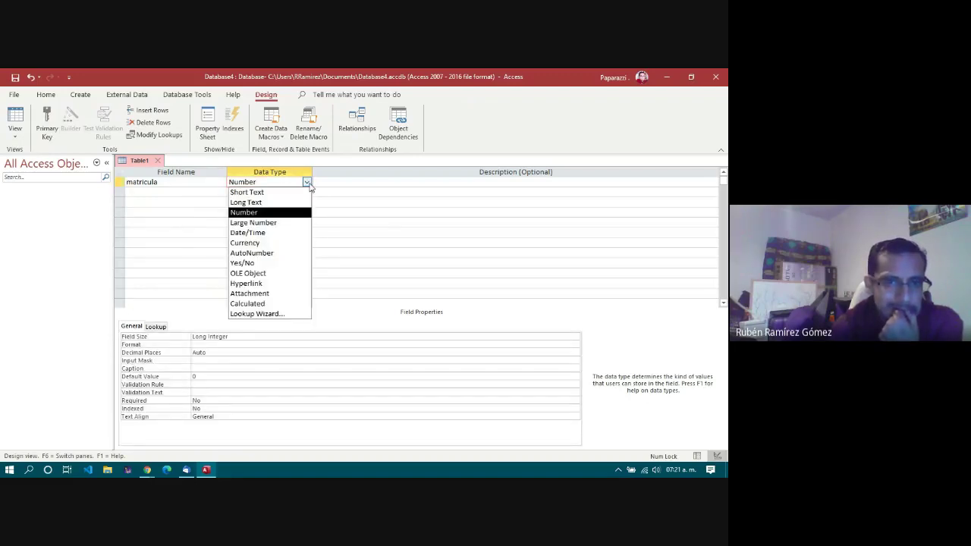
pyautogui.click(308, 184)
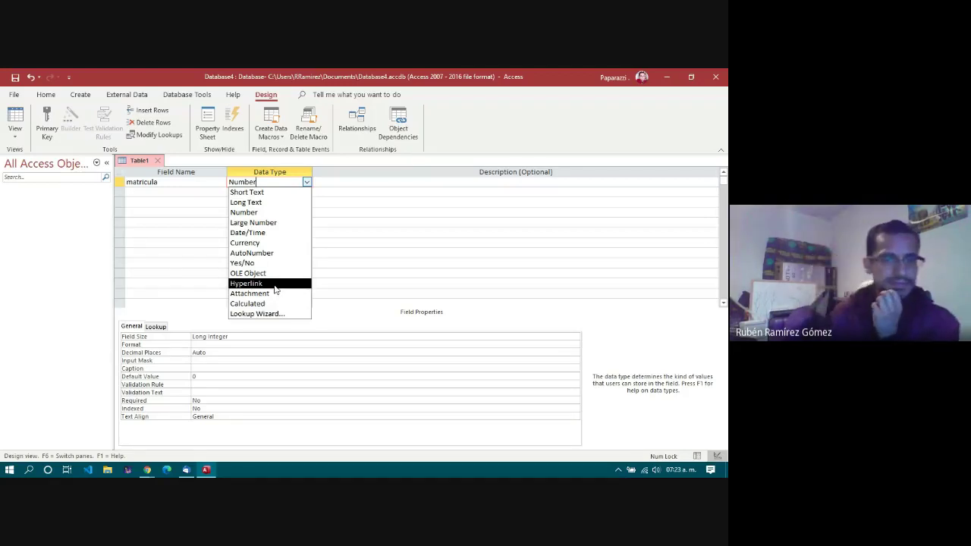
pyautogui.click(247, 212)
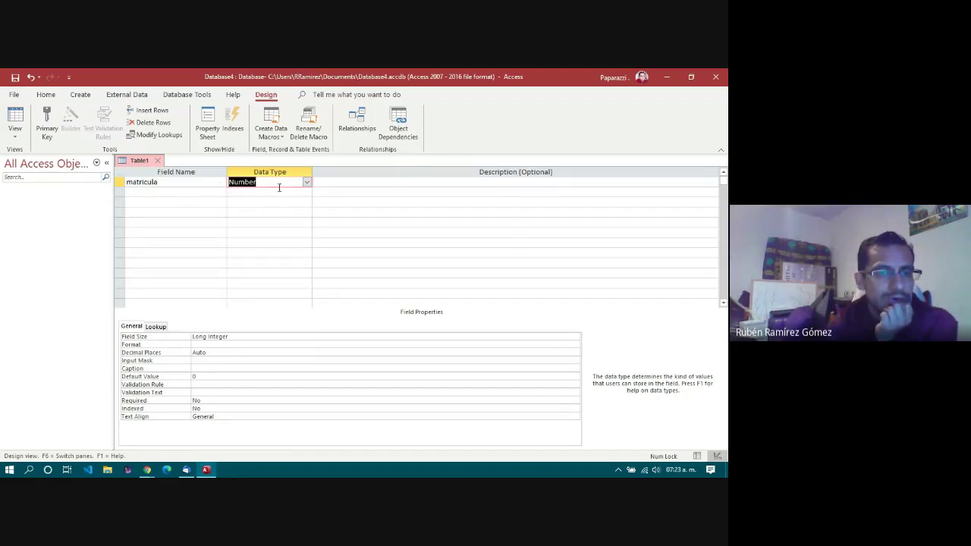
pyautogui.click(240, 339)
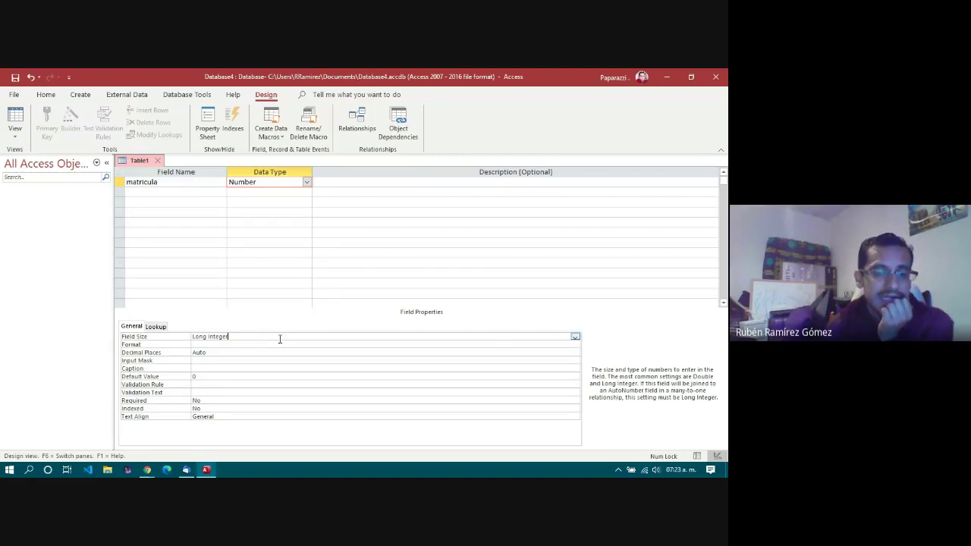
# Step: Change matricula's field size from Long Integer to Integer
pyautogui.click(575, 339)
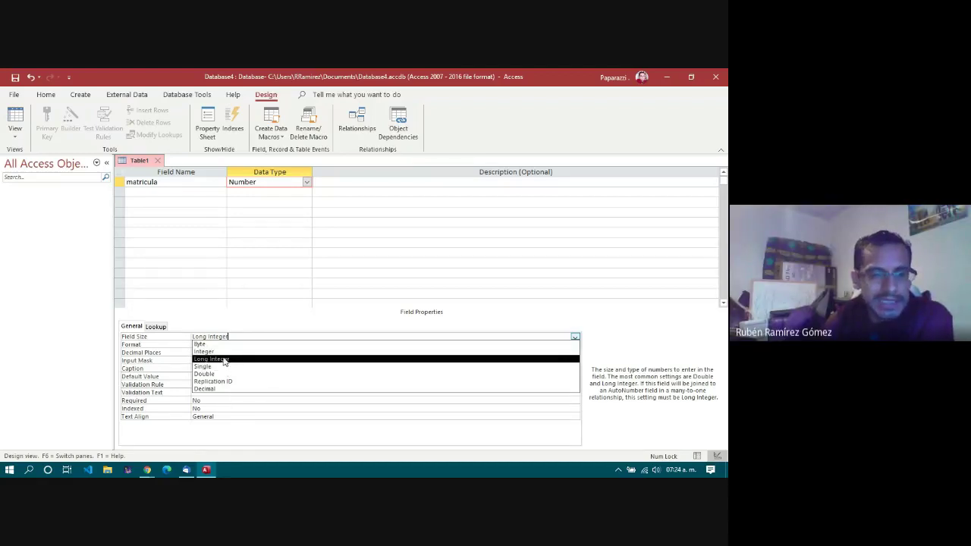
pyautogui.click(221, 352)
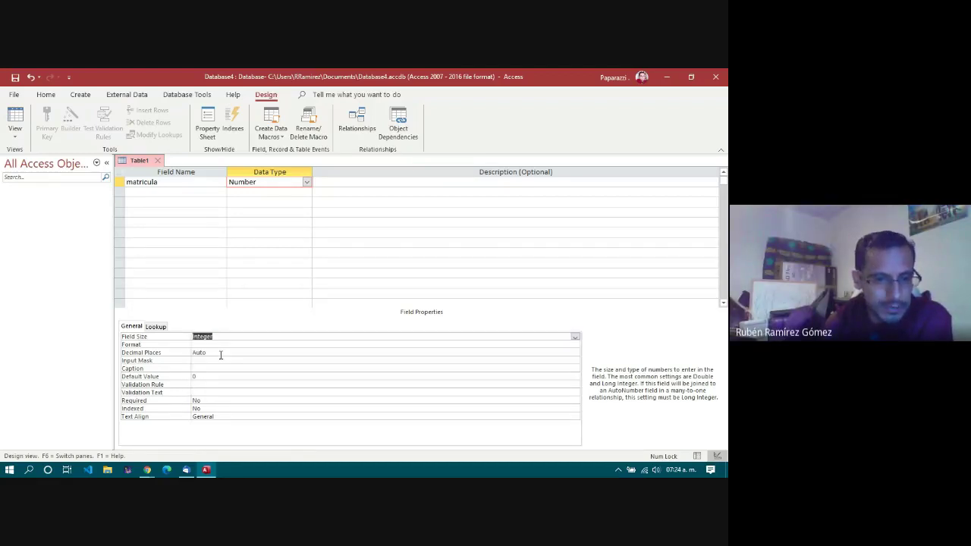
pyautogui.click(196, 194)
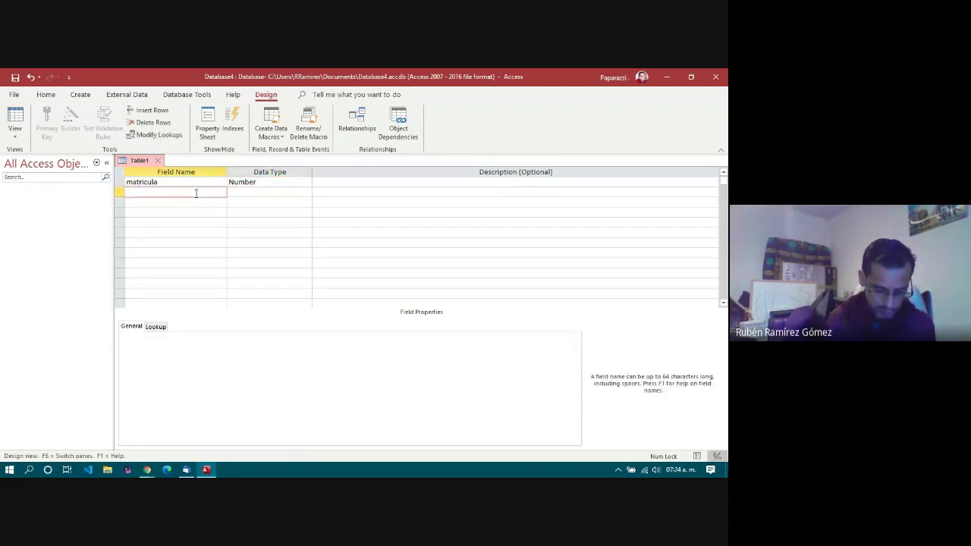
# Step: Add a nombre field, keeping Short Text with its 255-character field size
pyautogui.write('nombre')
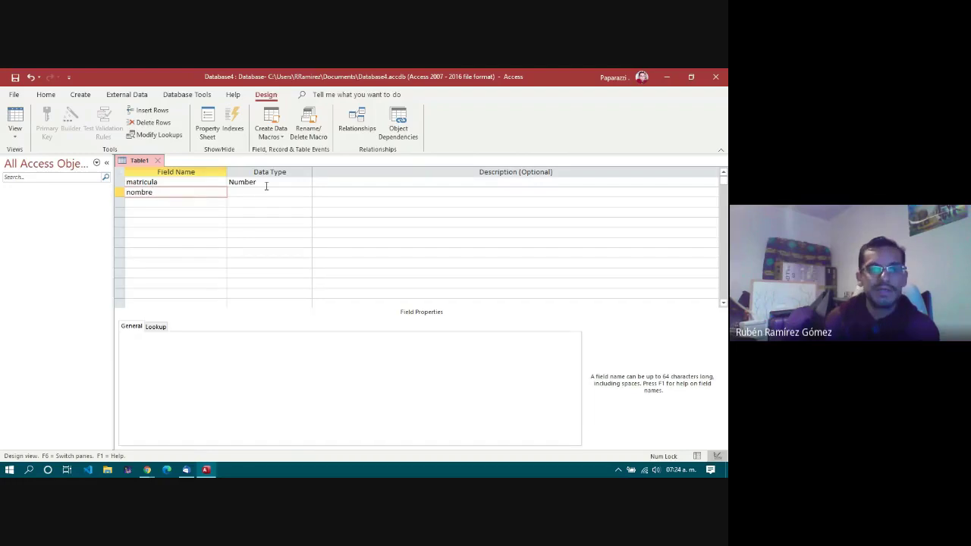
pyautogui.click(268, 194)
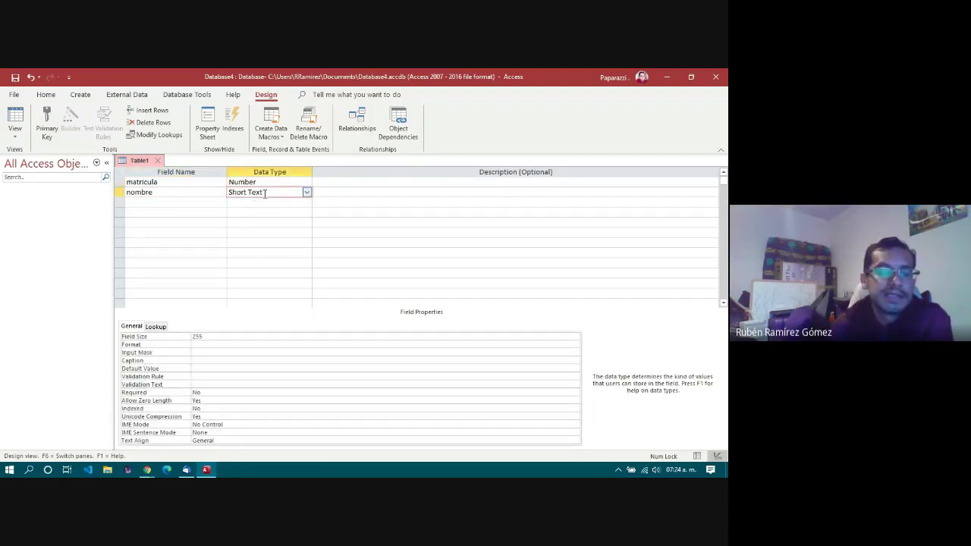
pyautogui.click(226, 337)
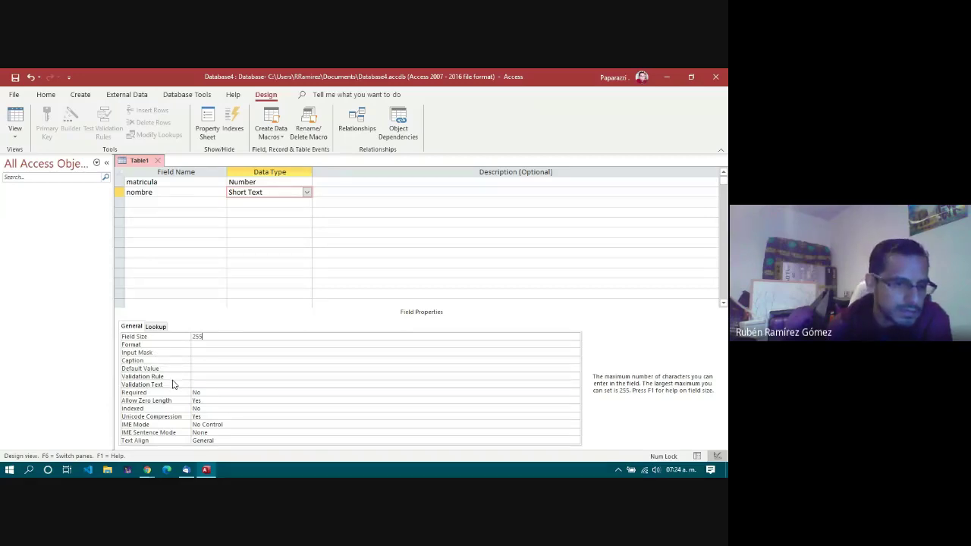
pyautogui.click(174, 340)
pyautogui.click(223, 336)
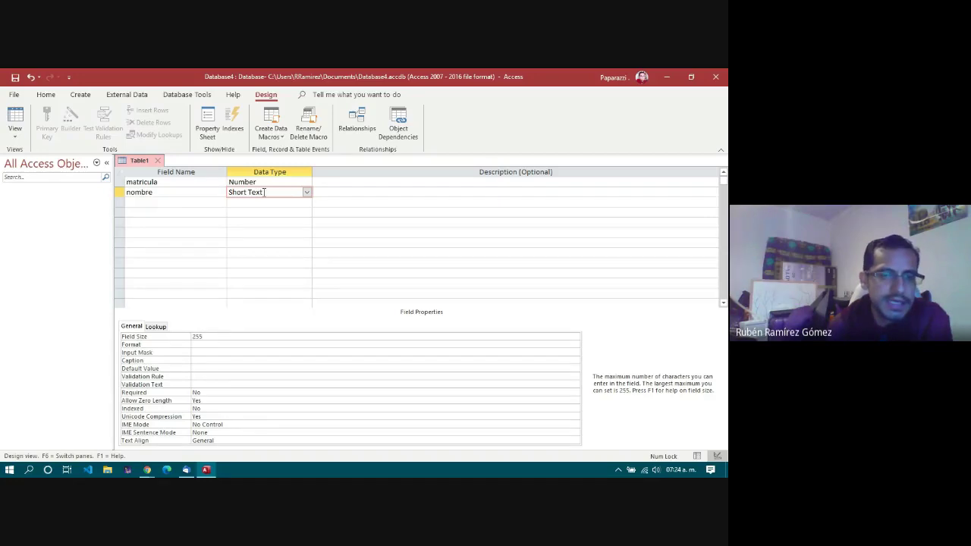
pyautogui.click(238, 336)
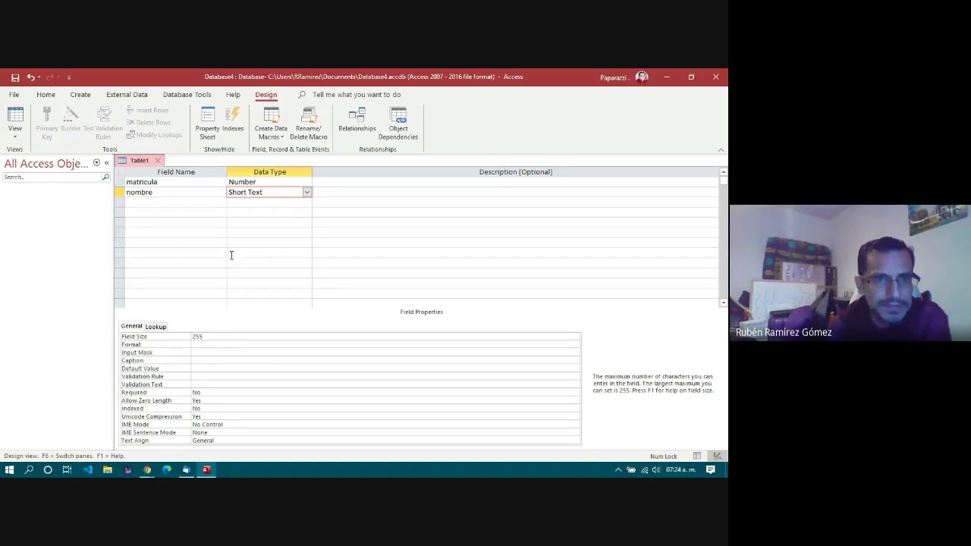
pyautogui.click(203, 201)
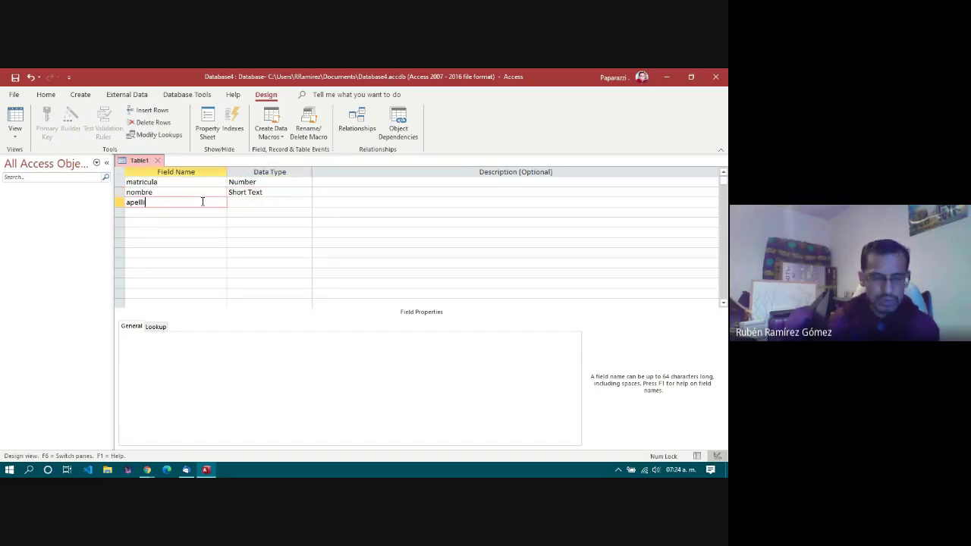
# Step: Add apaterno, amaterno and sexo fields below nombre, each as Short Text
pyautogui.press('BackSpace')
pyautogui.press('BackSpace')
pyautogui.press('BackSpace')
pyautogui.write('apaterno')
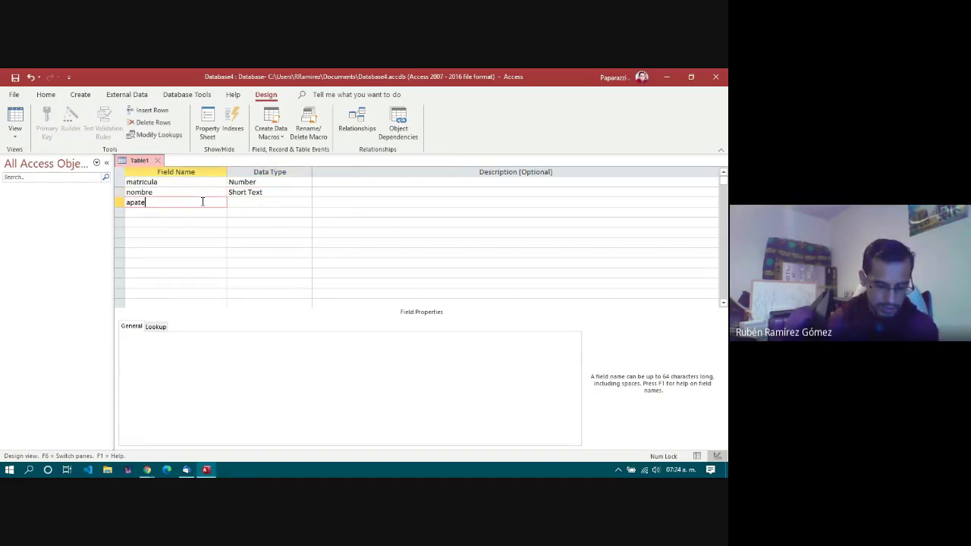
pyautogui.click(198, 212)
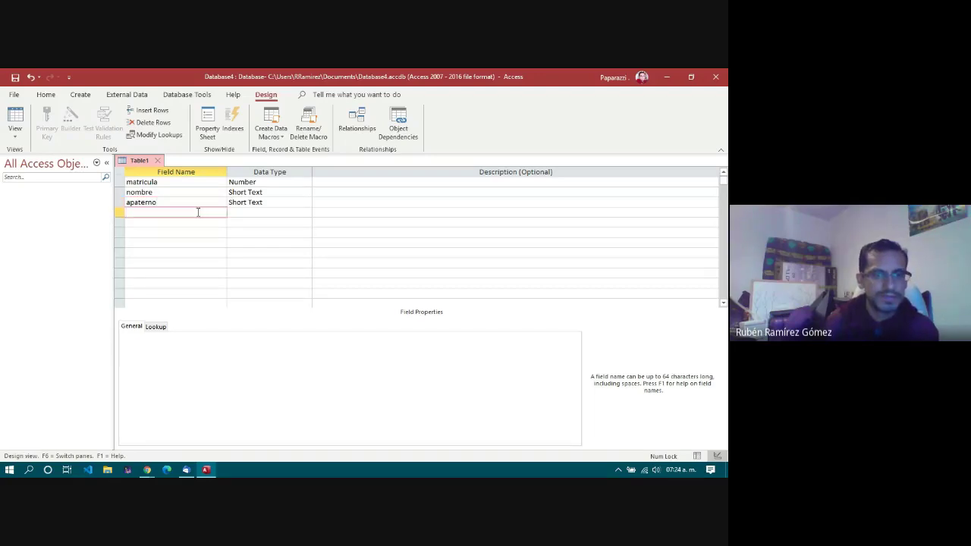
pyautogui.write('amaterno')
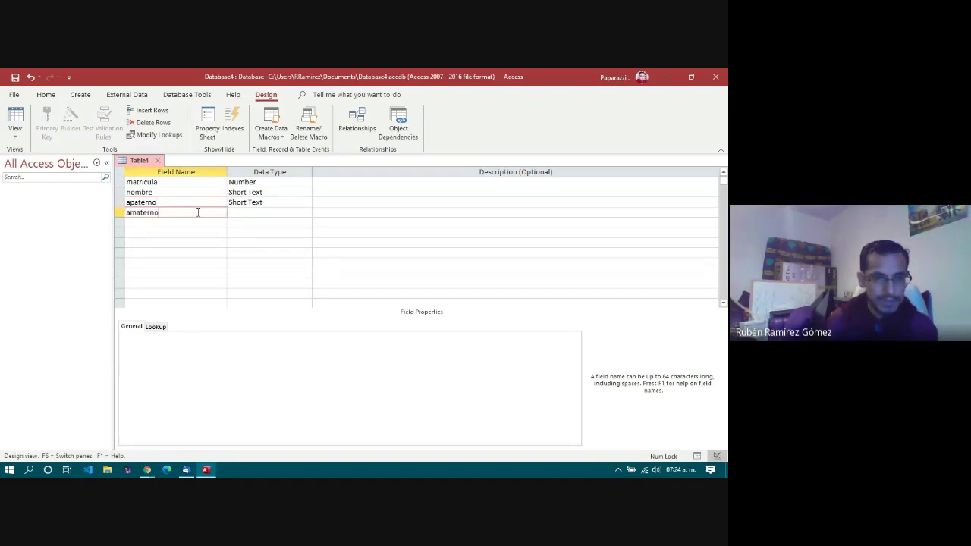
pyautogui.click(200, 223)
pyautogui.write('s')
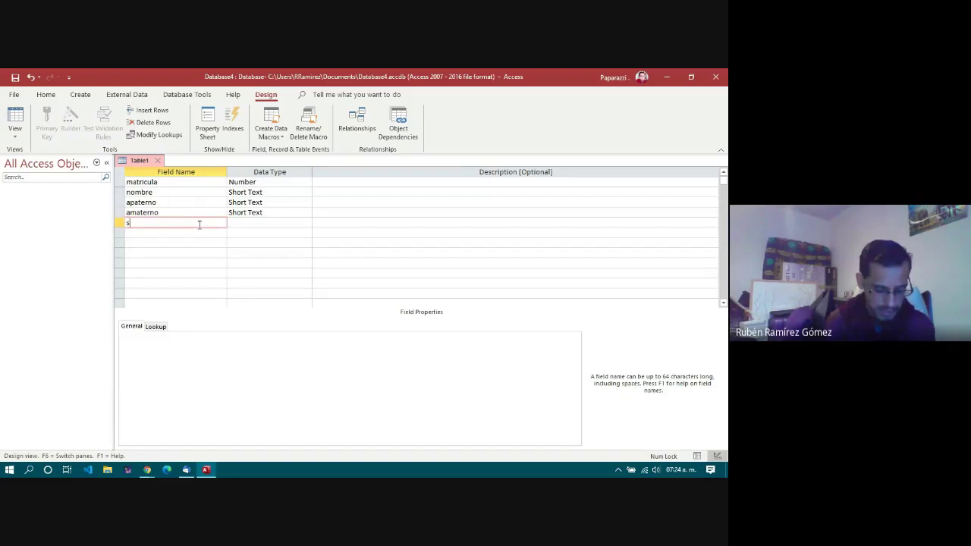
pyautogui.write('exo')
pyautogui.click(292, 224)
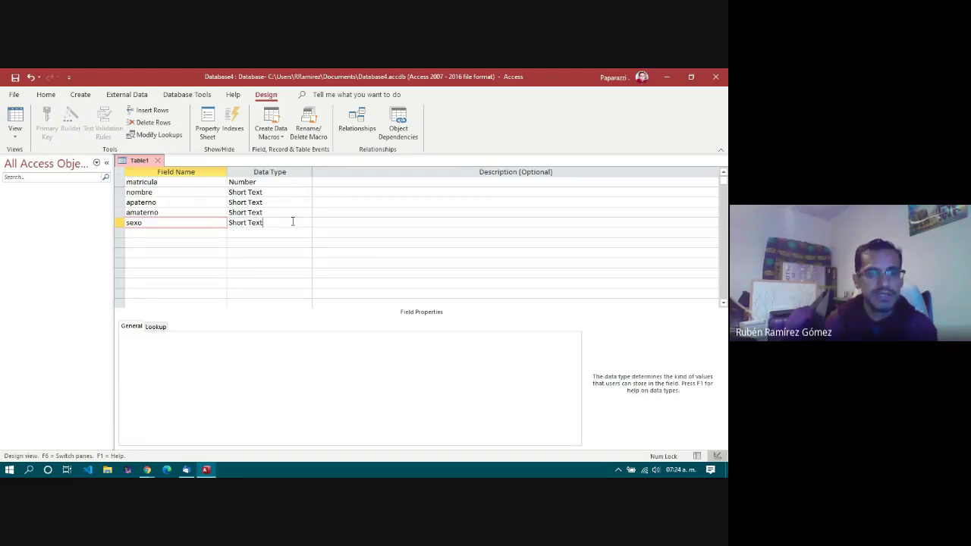
pyautogui.click(307, 223)
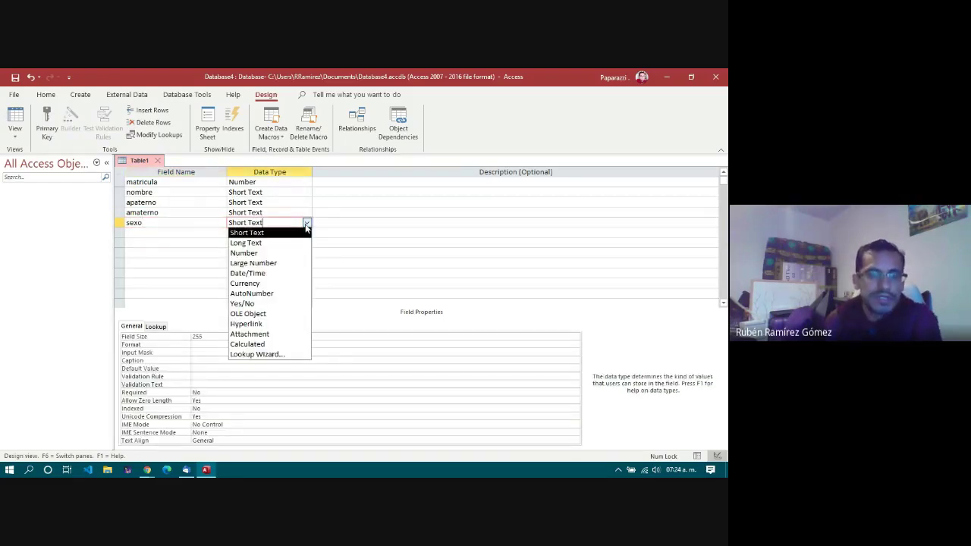
# Step: Change sexo's data type to Yes/No and keep its Format property as Yes/No
pyautogui.click(252, 304)
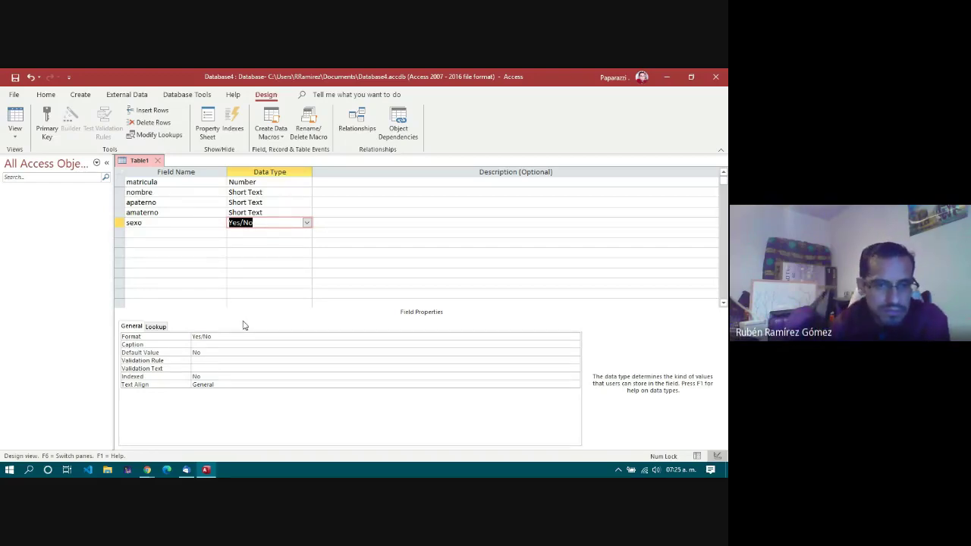
pyautogui.click(241, 336)
pyautogui.click(576, 336)
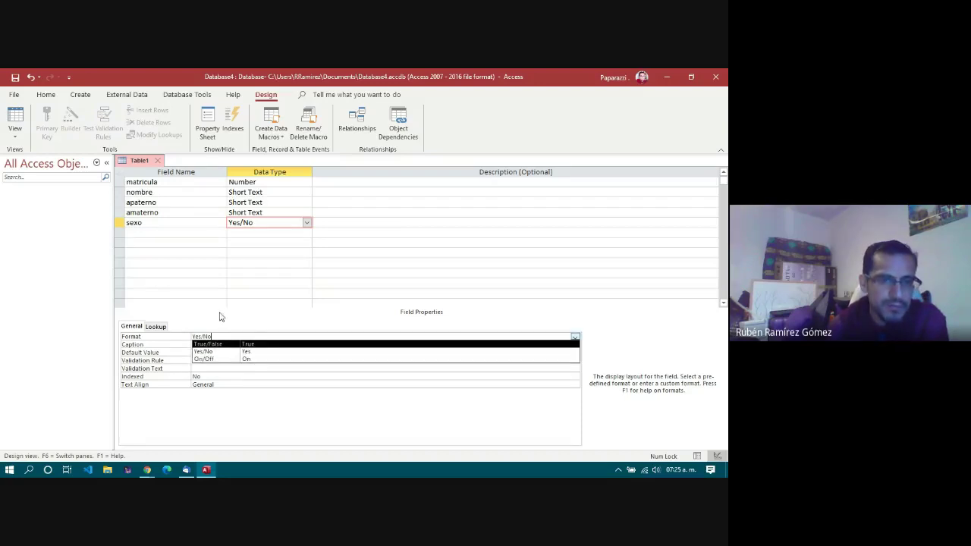
pyautogui.click(168, 341)
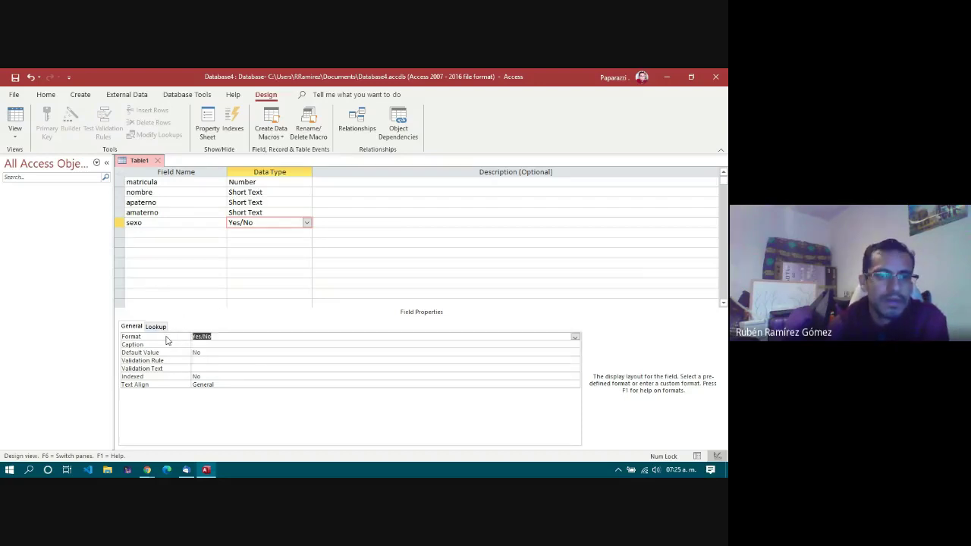
pyautogui.click(175, 232)
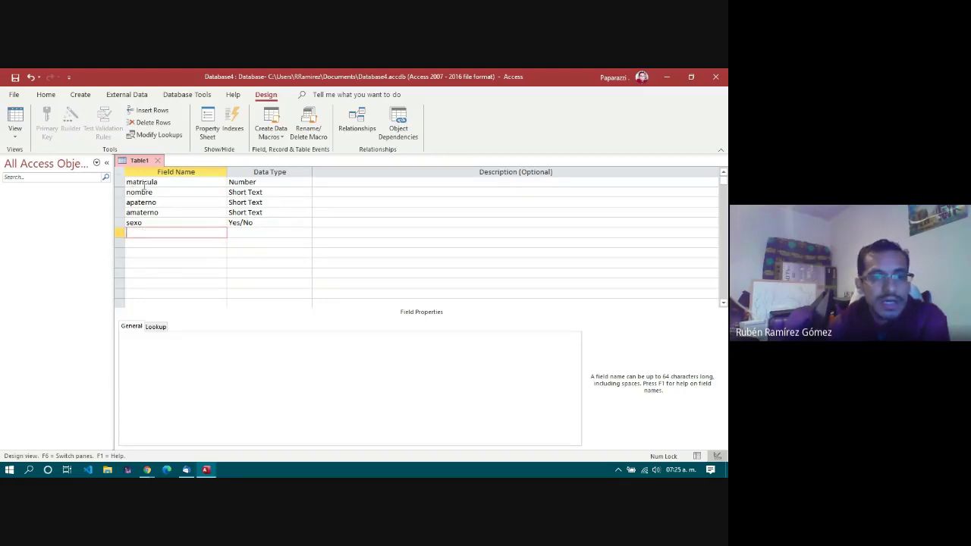
pyautogui.click(178, 220)
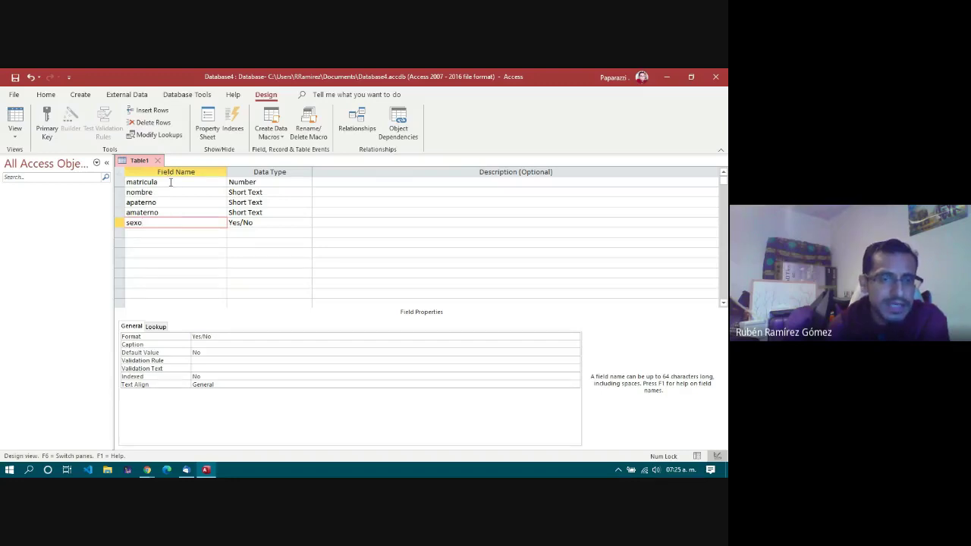
pyautogui.click(170, 182)
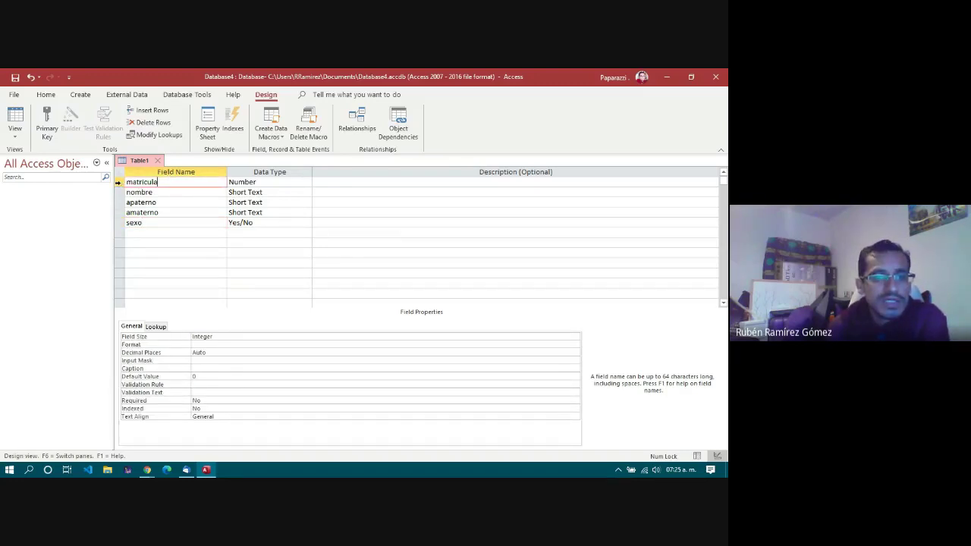
# Step: Make matricula the table's primary key
pyautogui.click(119, 184)
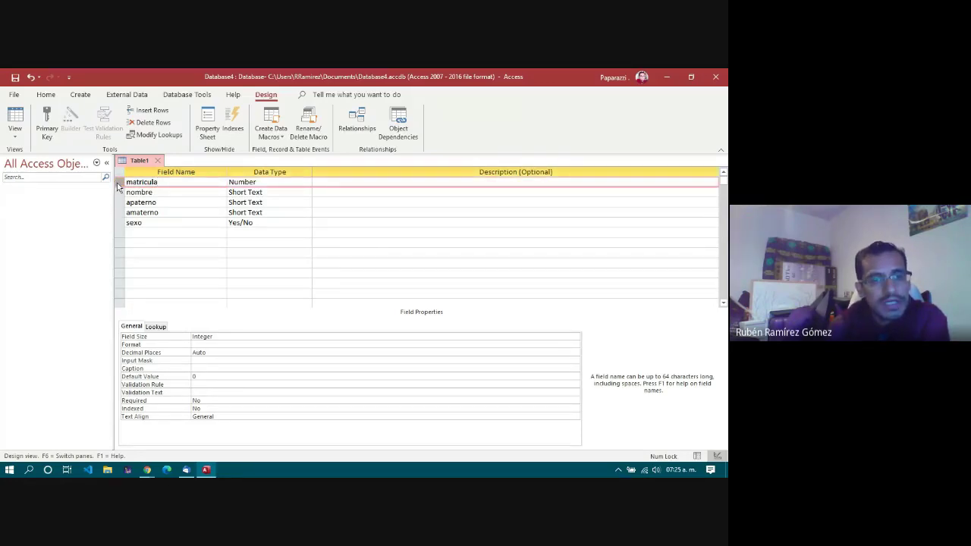
pyautogui.rightClick(118, 188)
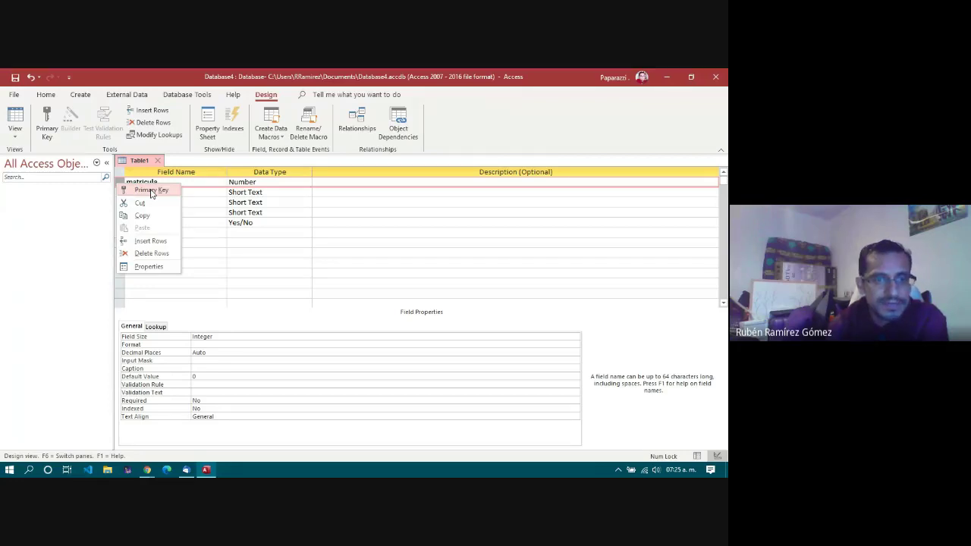
pyautogui.click(151, 190)
pyautogui.click(173, 222)
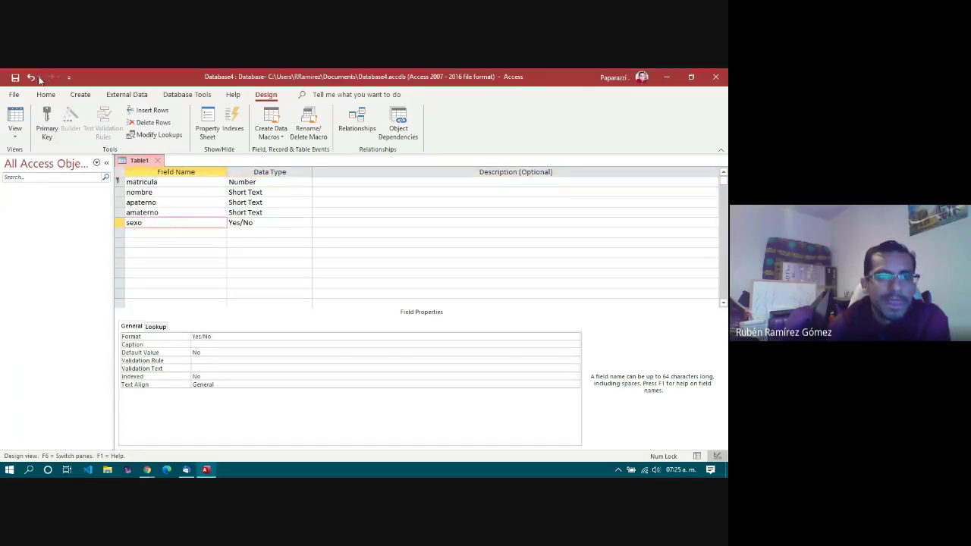
# Step: Save the table under the name alumno
pyautogui.click(15, 78)
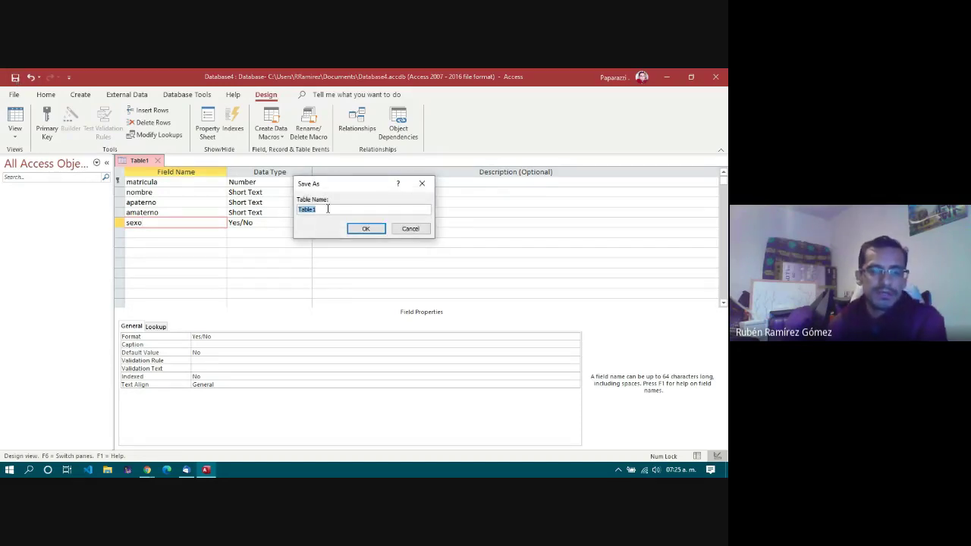
pyautogui.write('alumno')
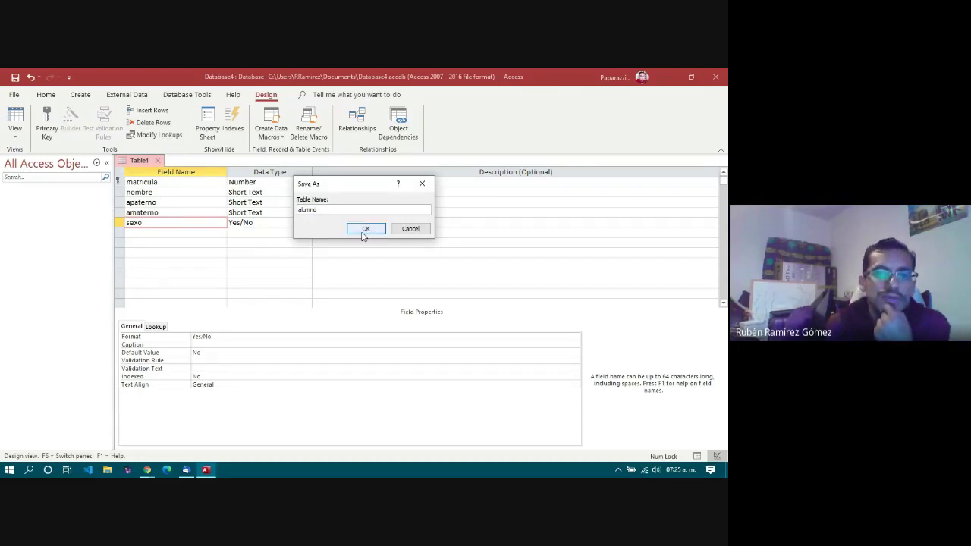
pyautogui.click(366, 229)
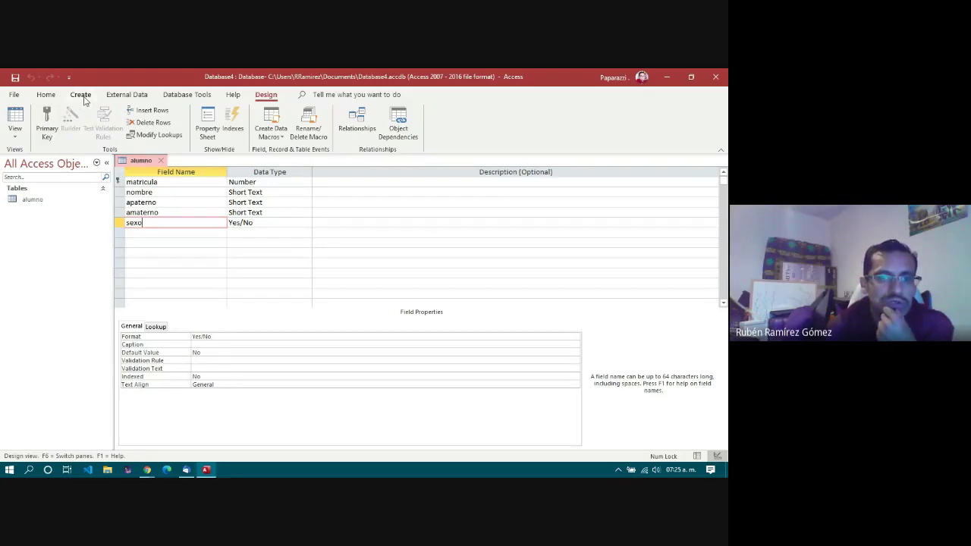
# Step: Start a new table in Design View with fields idmateria, nombre and cuatrimestre
pyautogui.click(81, 95)
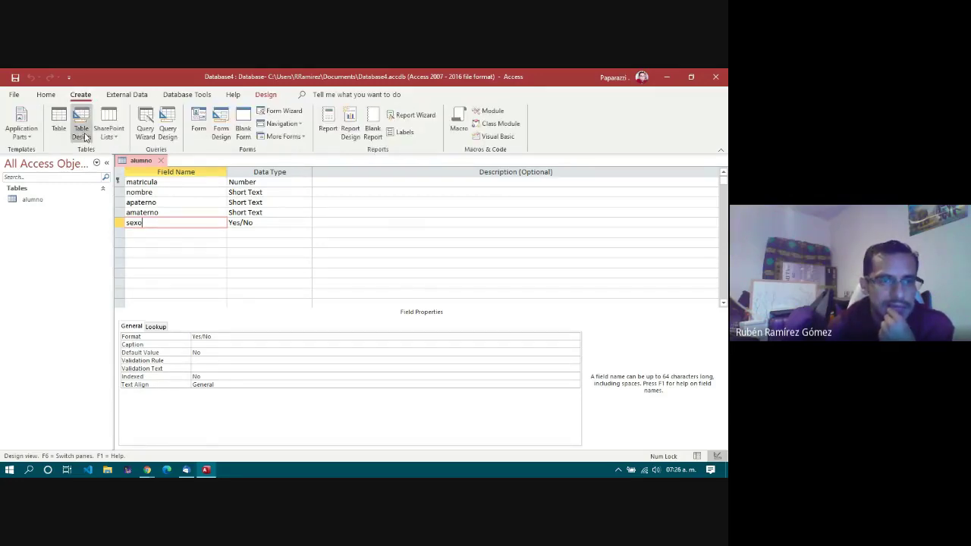
pyautogui.click(83, 130)
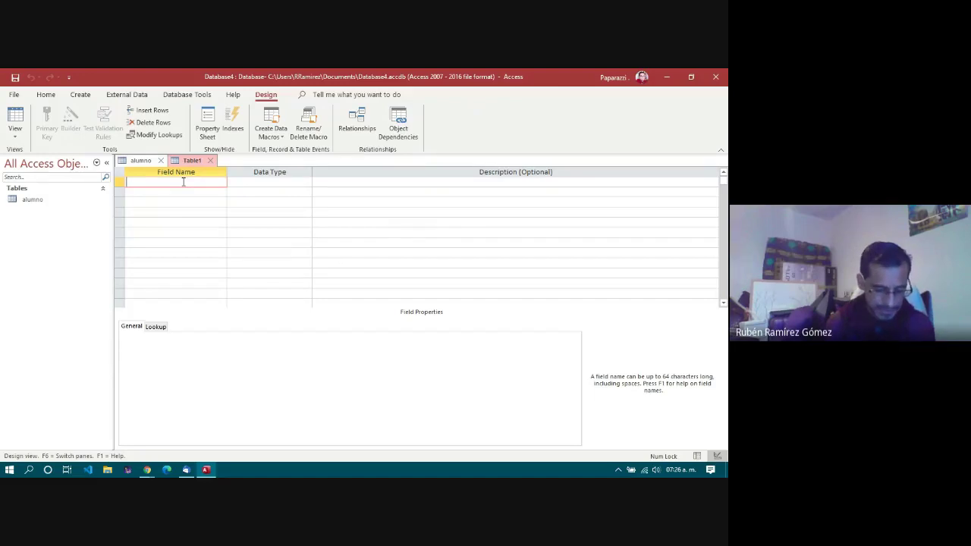
pyautogui.write('idmateria')
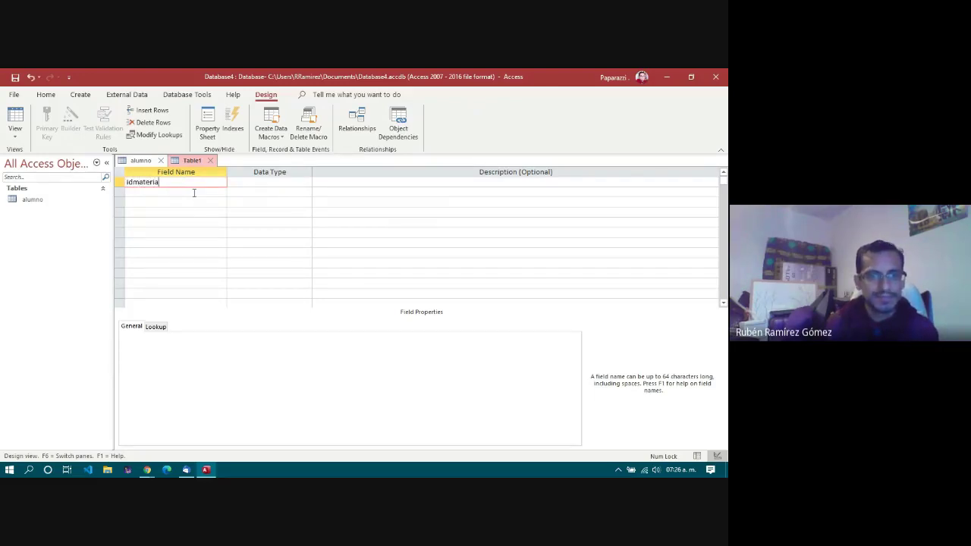
pyautogui.click(195, 192)
pyautogui.write('nombre')
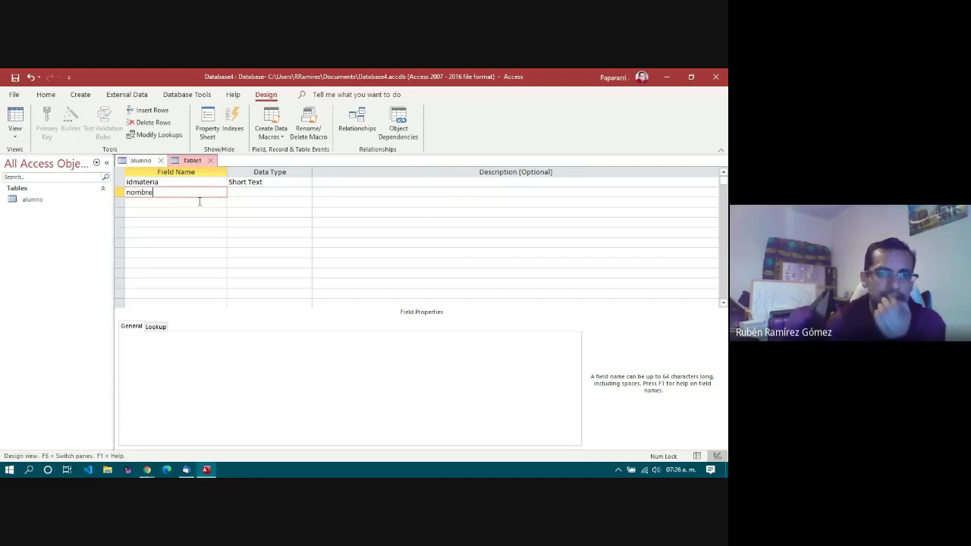
pyautogui.click(197, 203)
pyautogui.write('cuatr')
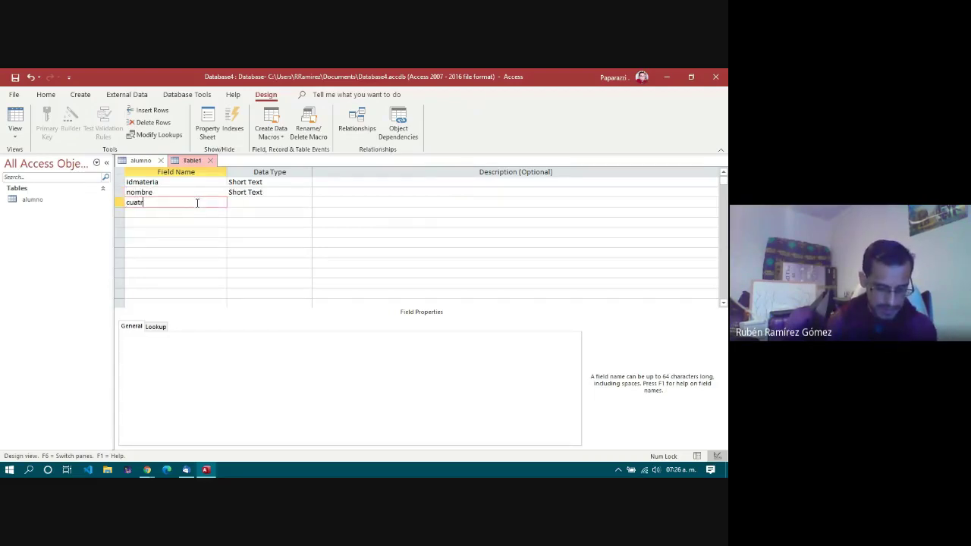
pyautogui.write('imestre')
pyautogui.press('Tab')
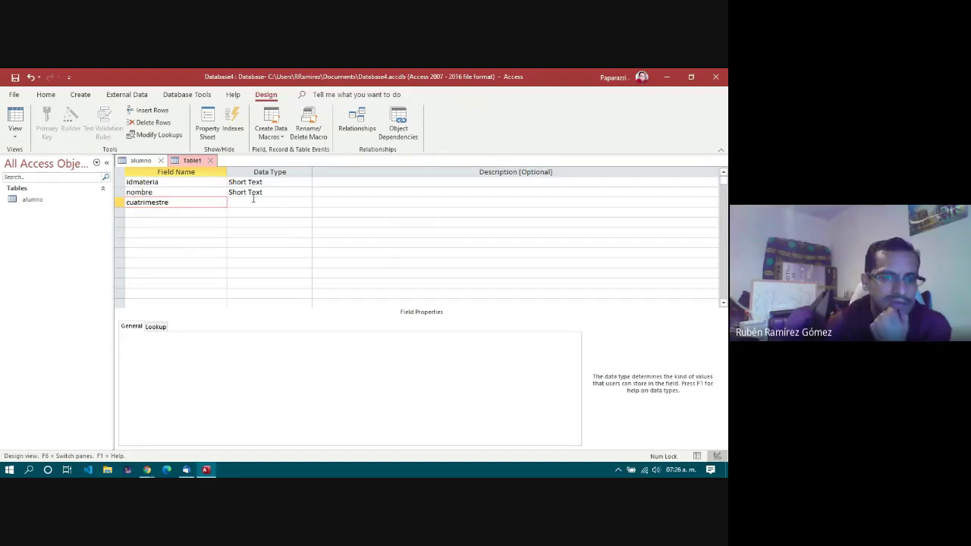
# Step: Bring up the Data Type choices for the idmateria field
pyautogui.click(296, 183)
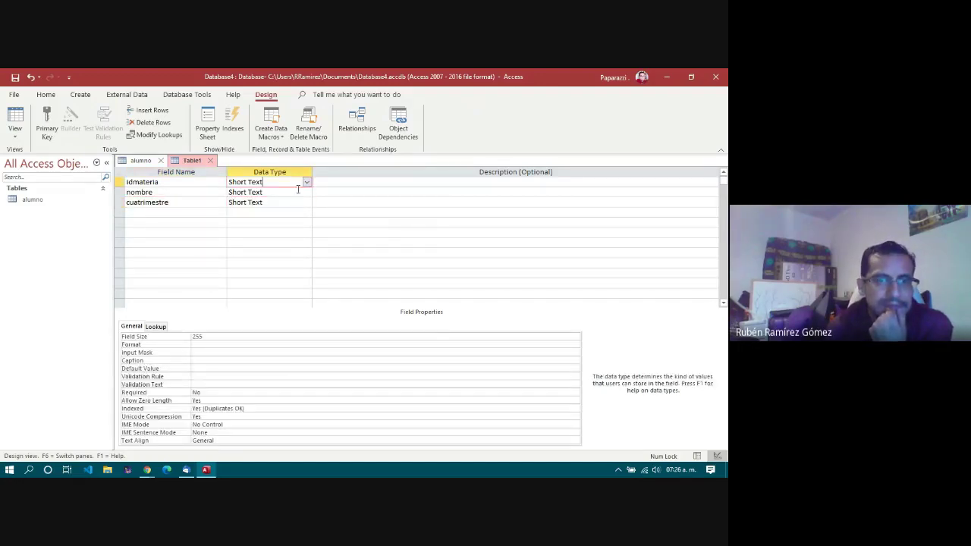
pyautogui.click(298, 193)
pyautogui.click(301, 182)
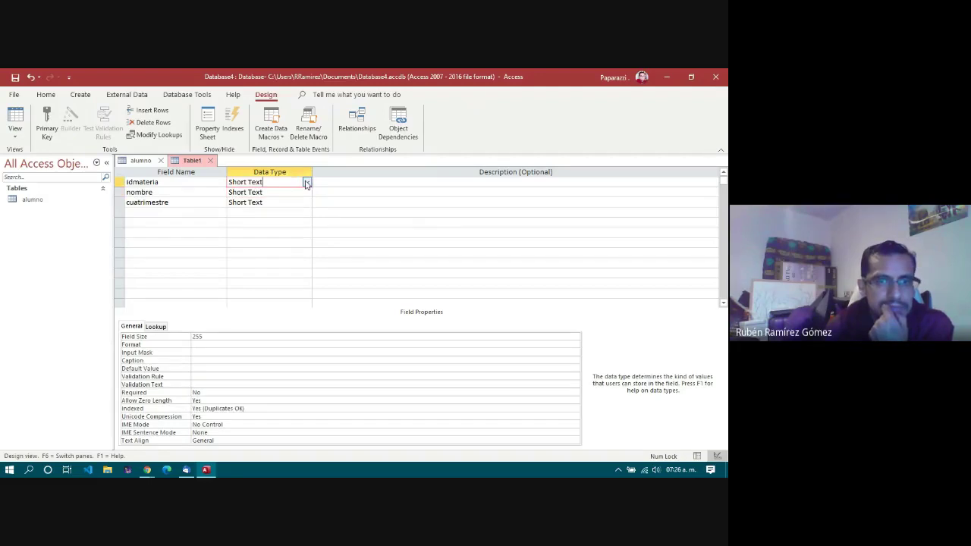
pyautogui.click(307, 184)
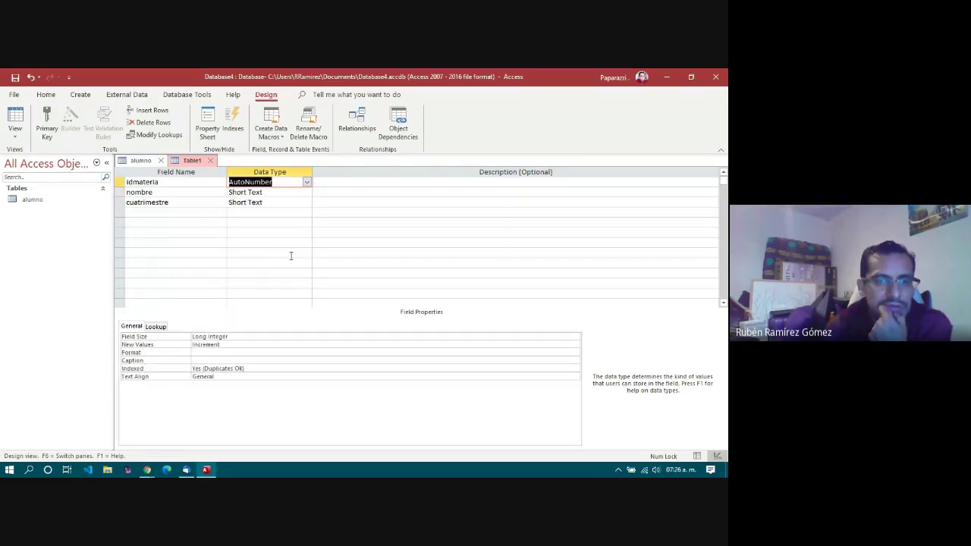
# Step: Set idmateria to AutoNumber and cuatrimestre to a Number field with Integer size
pyautogui.click(291, 255)
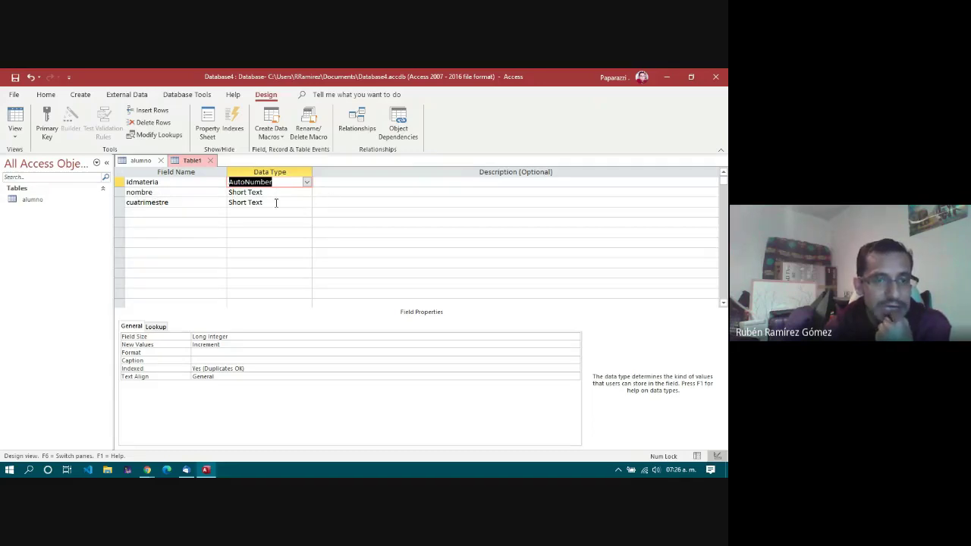
pyautogui.click(276, 203)
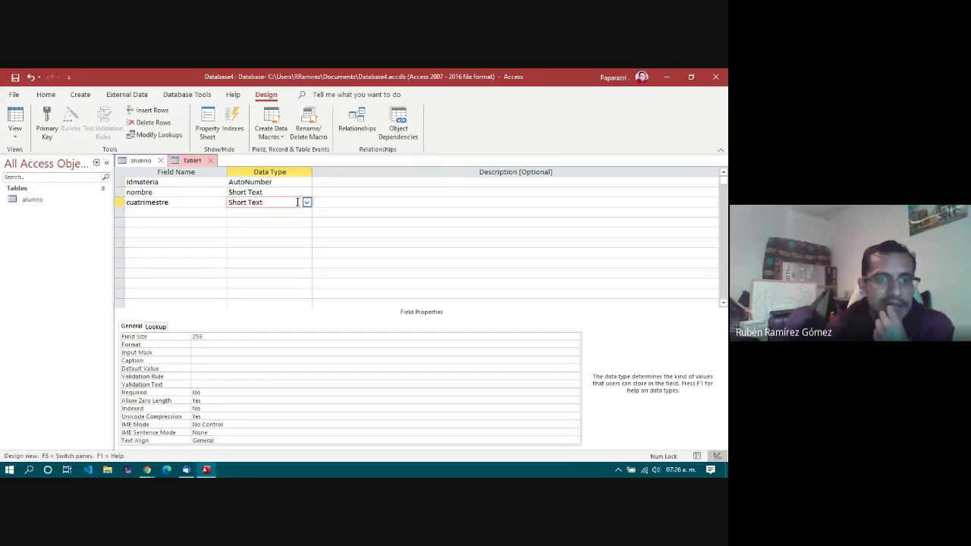
pyautogui.click(306, 203)
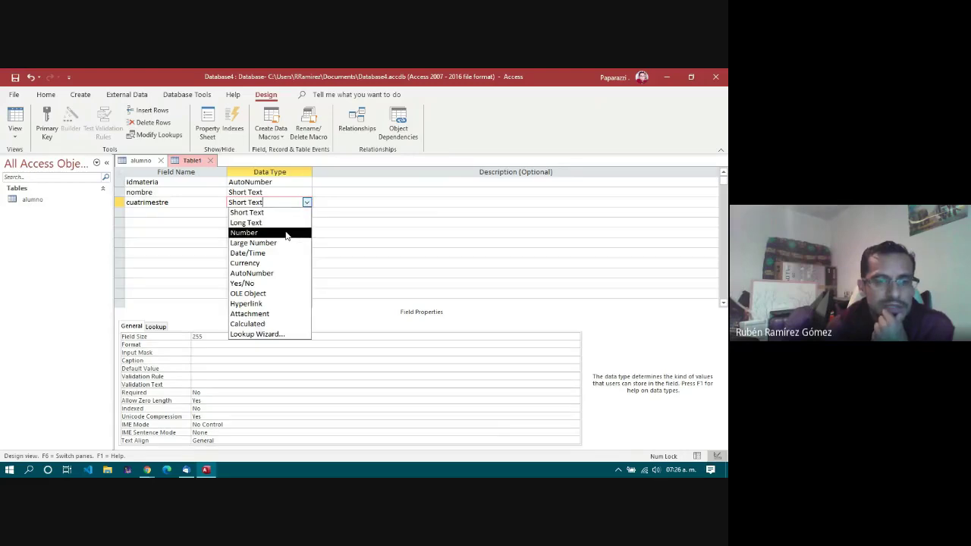
pyautogui.click(287, 232)
pyautogui.click(270, 337)
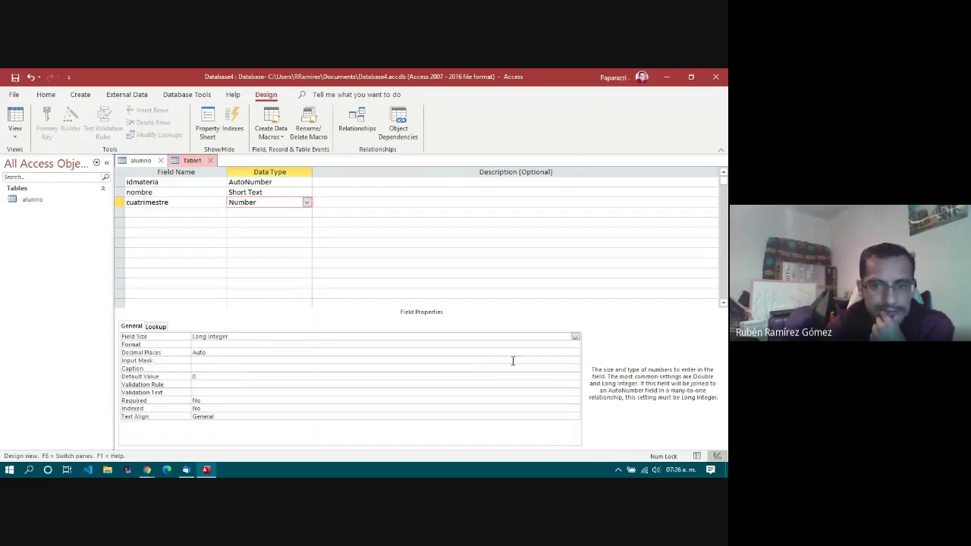
pyautogui.click(576, 337)
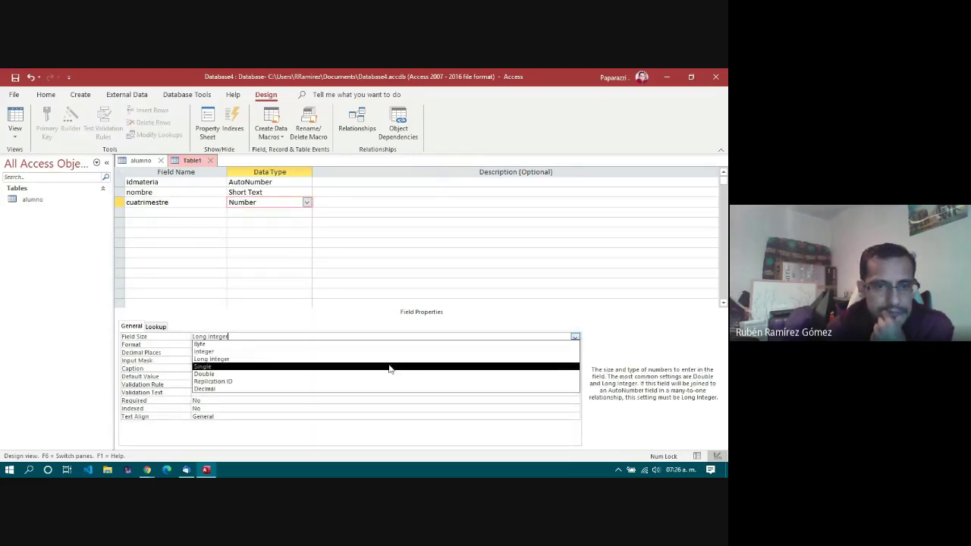
pyautogui.click(211, 353)
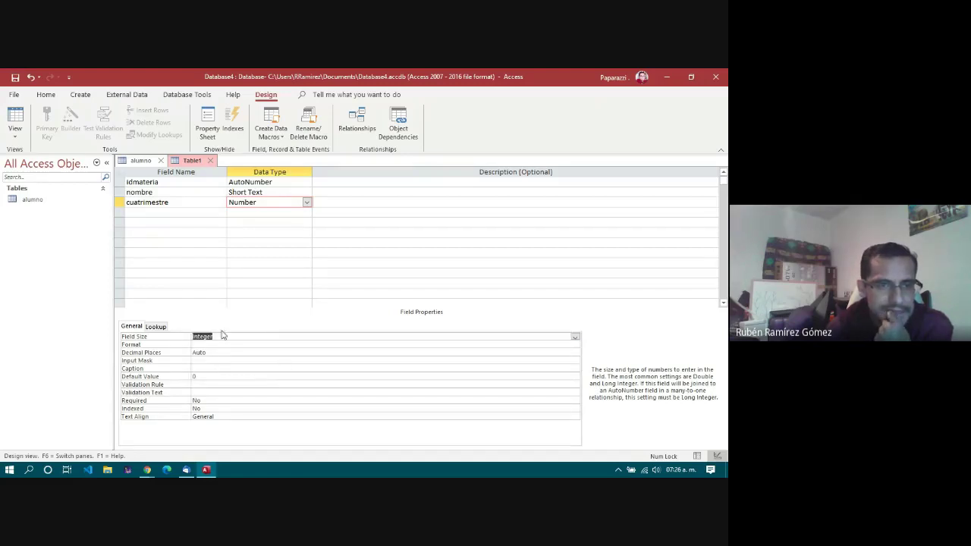
pyautogui.click(176, 203)
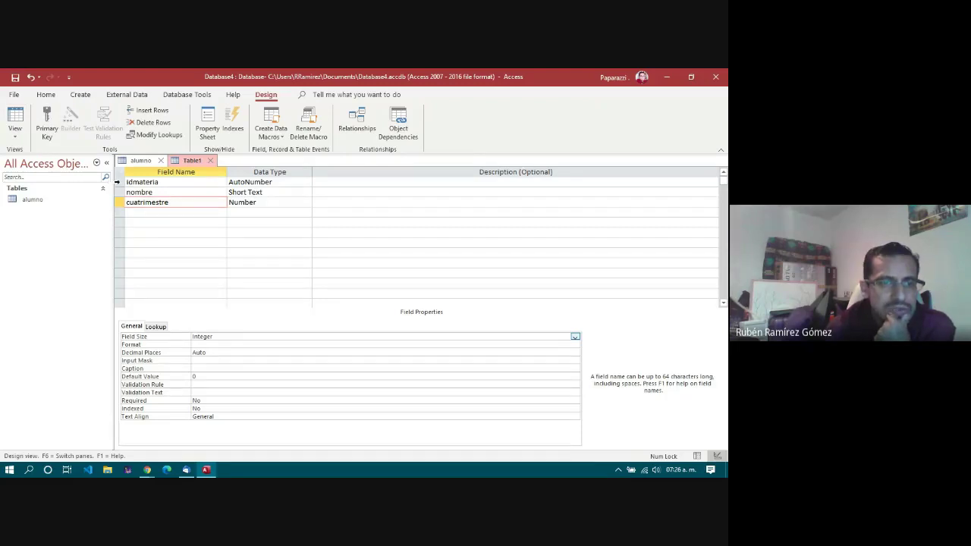
# Step: Make idmateria the primary key, then review the nombre and cuatrimestre properties
pyautogui.click(118, 183)
pyautogui.rightClick(118, 187)
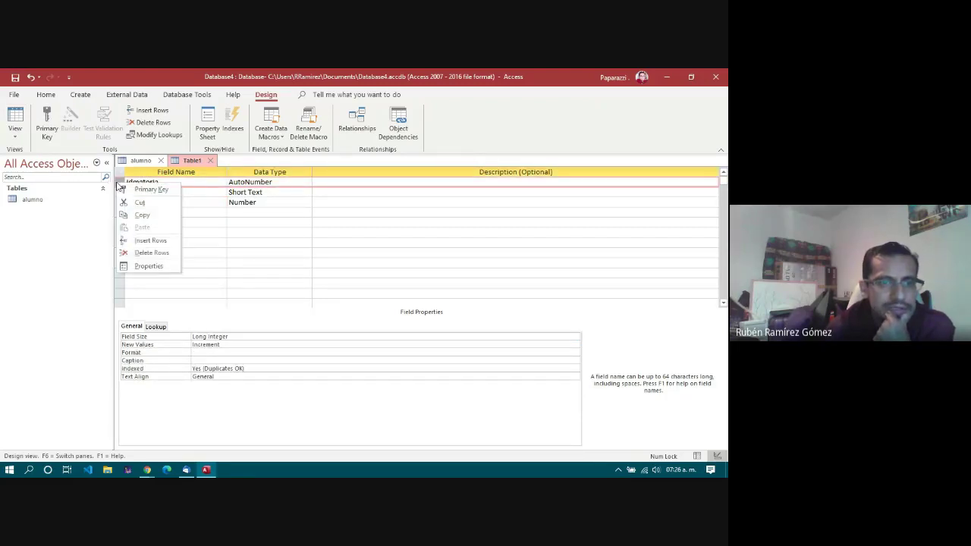
pyautogui.click(151, 190)
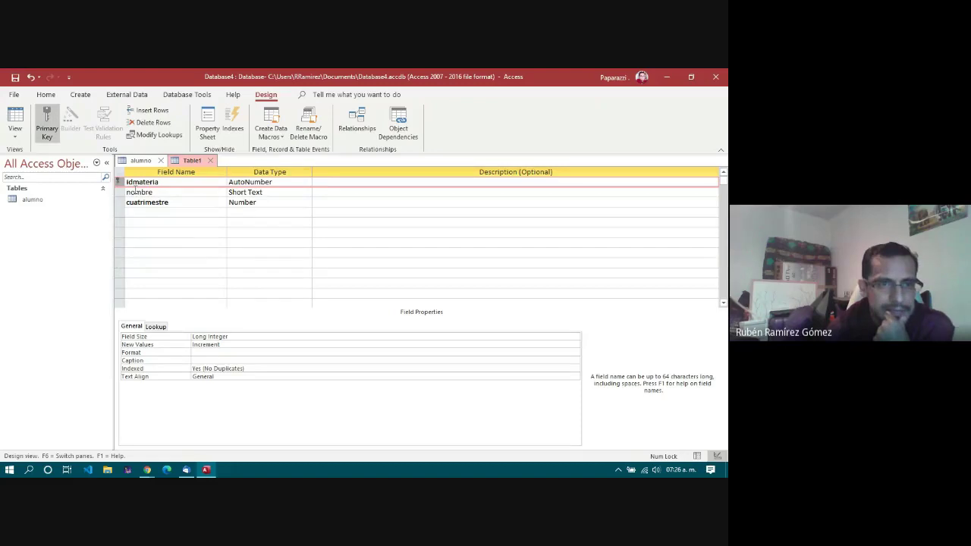
pyautogui.click(135, 192)
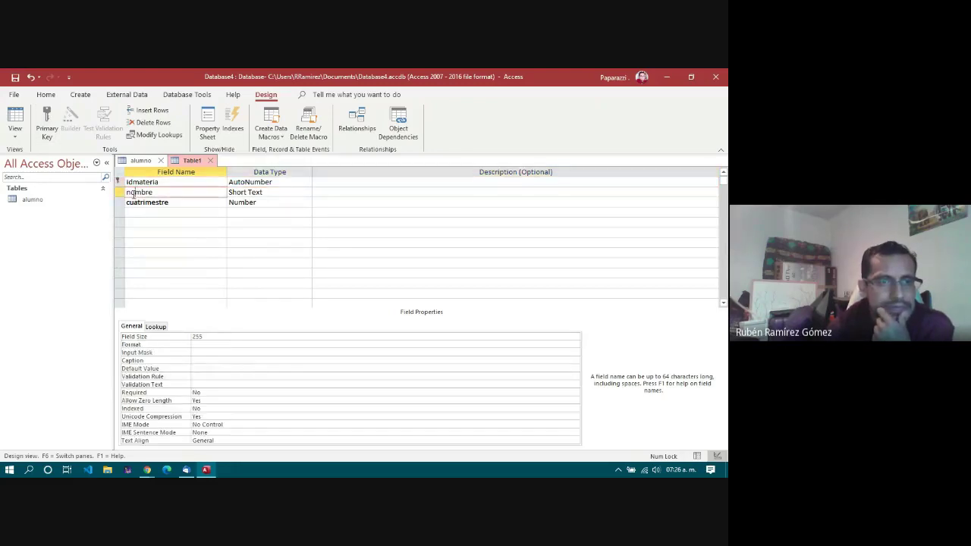
pyautogui.click(136, 202)
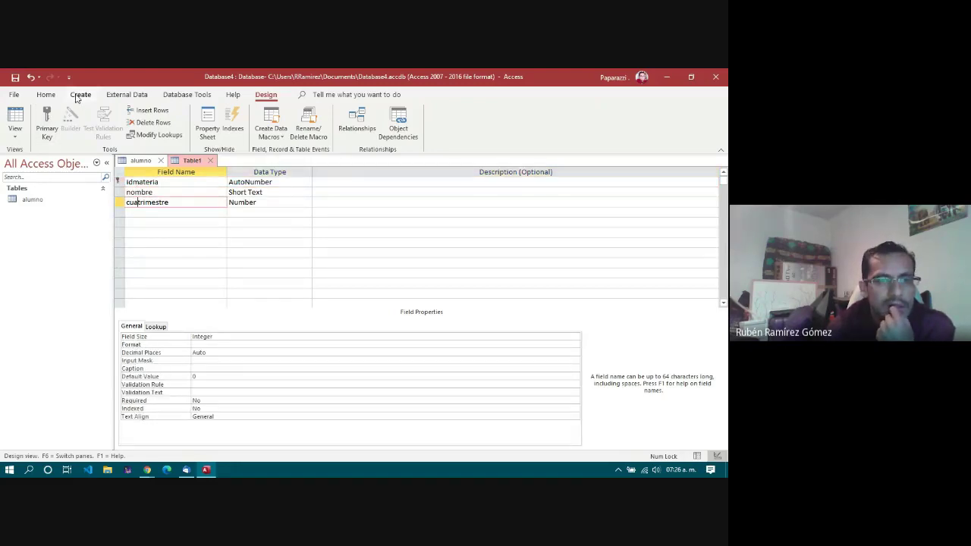
# Step: Save the second table under the name materia
pyautogui.click(16, 77)
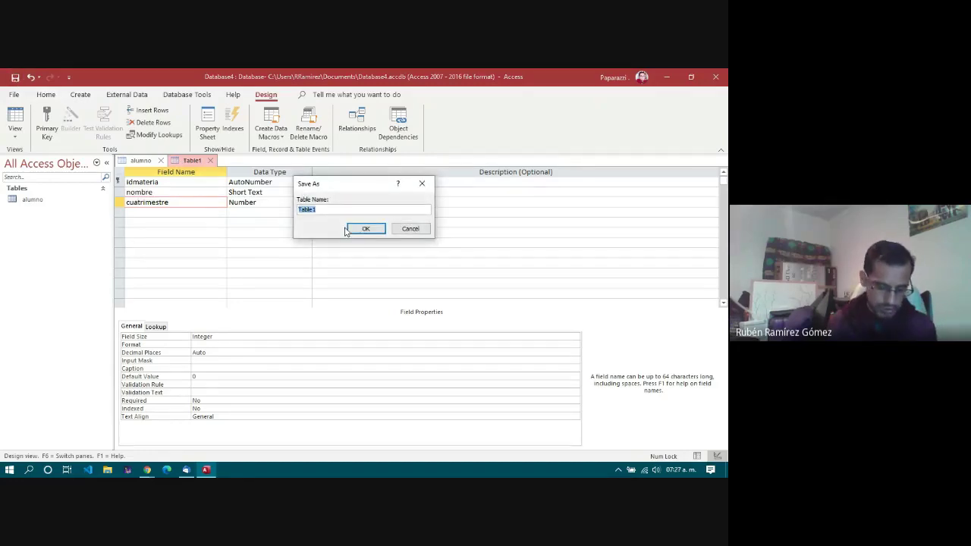
pyautogui.write('materia')
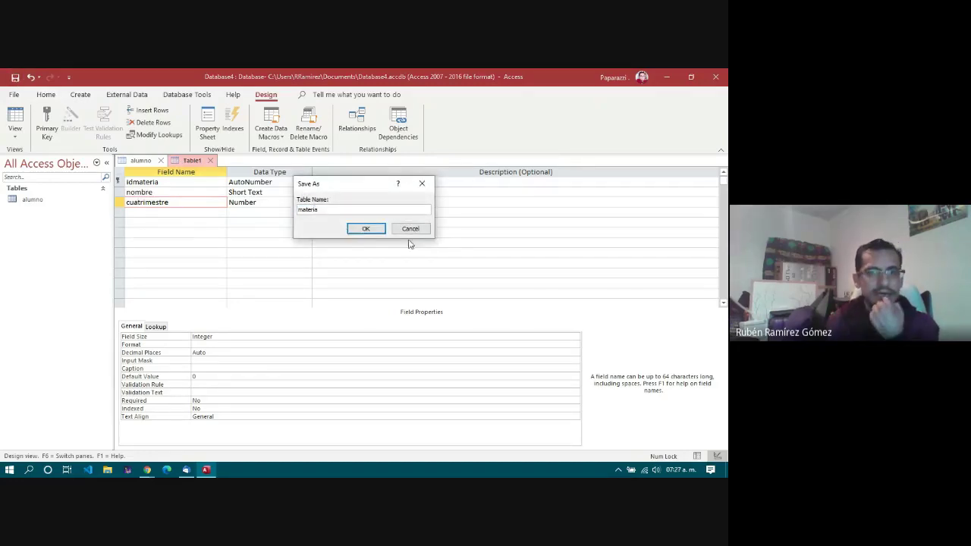
pyautogui.click(365, 230)
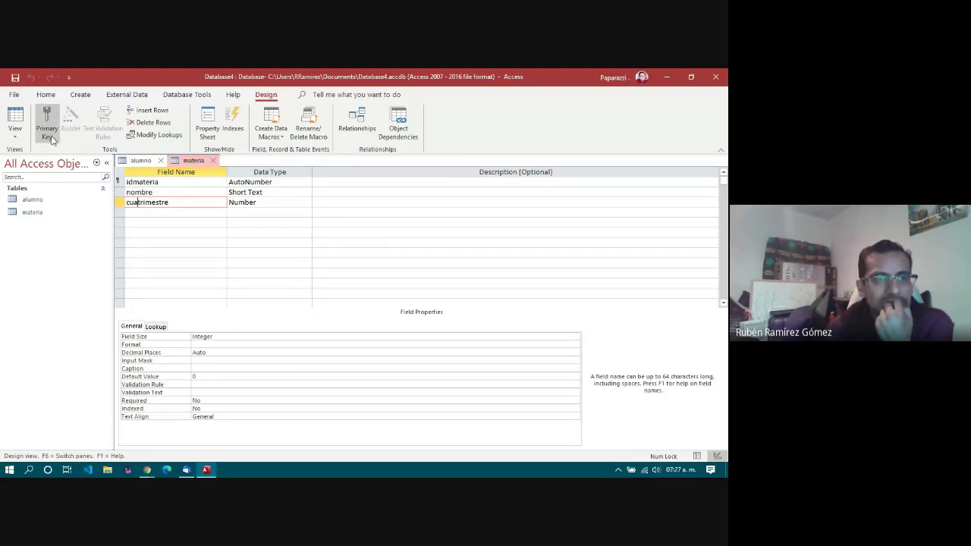
# Step: Create a new blank table in Design View from the Create ribbon
pyautogui.click(81, 95)
pyautogui.click(80, 126)
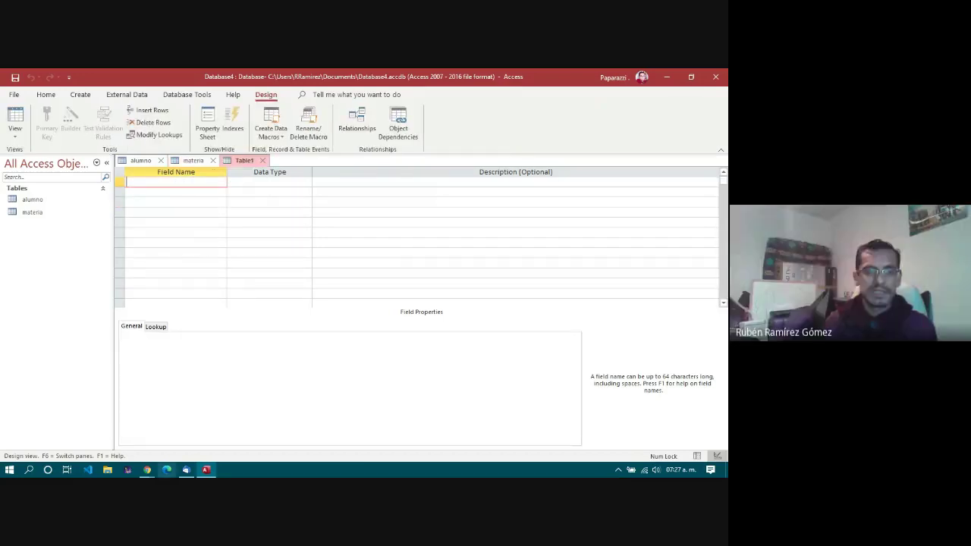
pyautogui.click(199, 282)
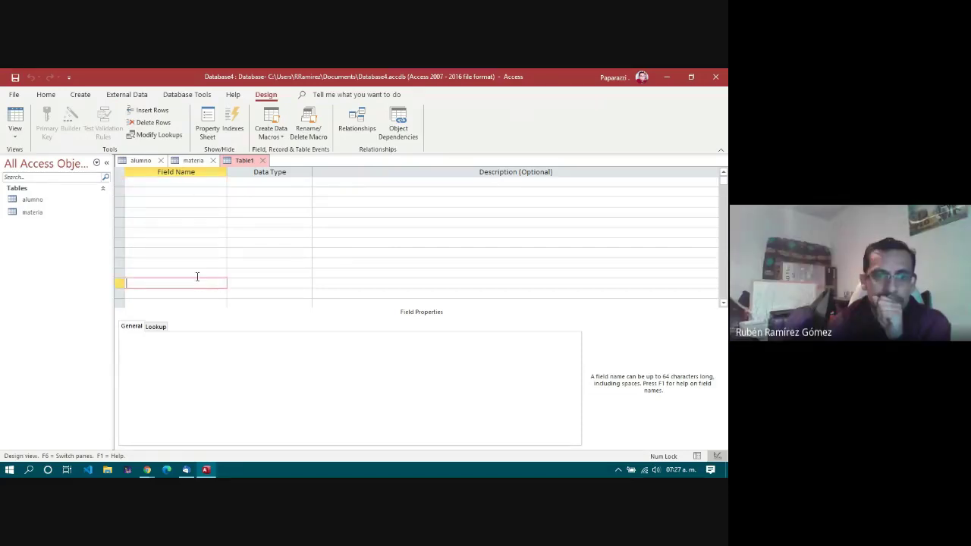
pyautogui.click(197, 263)
pyautogui.click(200, 244)
pyautogui.click(199, 214)
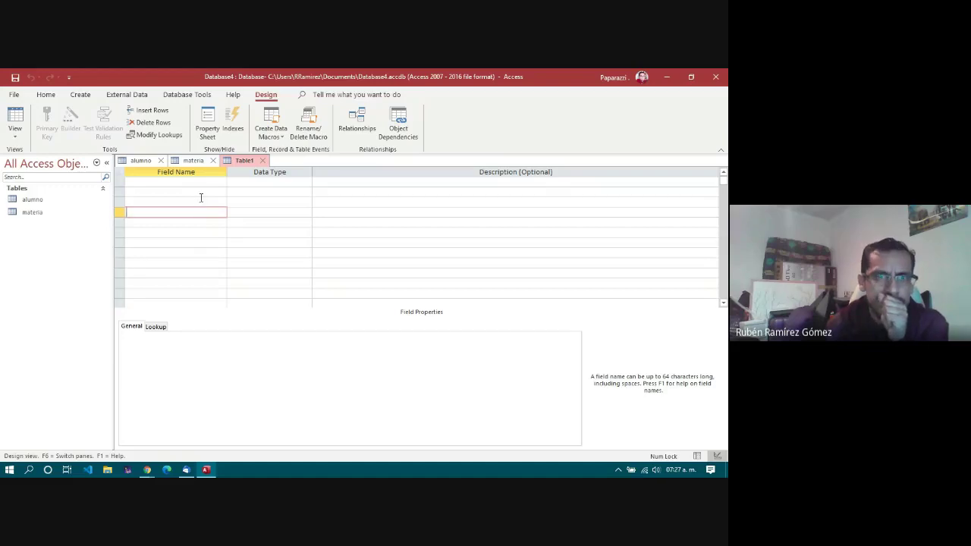
pyautogui.click(210, 181)
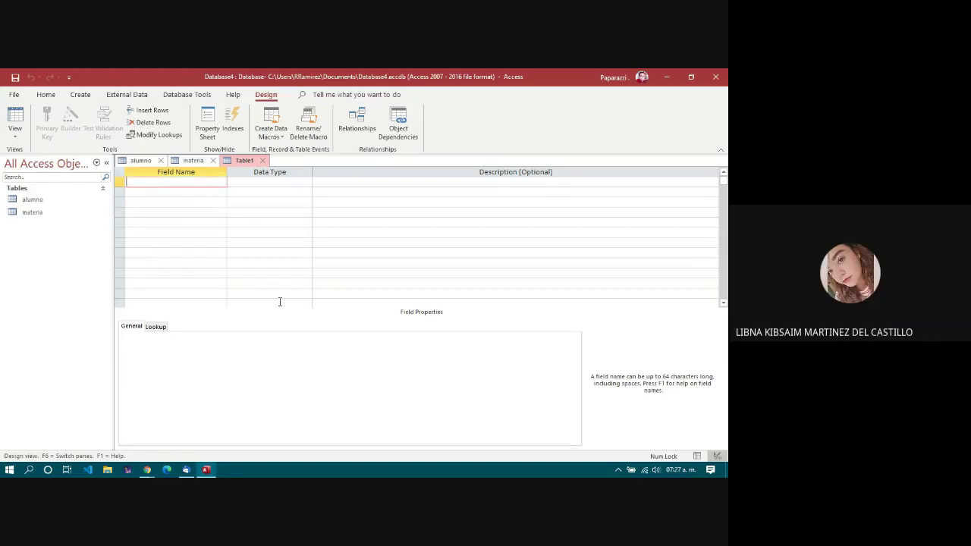
# Step: Click through the empty field rows of the new table's design grid
pyautogui.click(219, 221)
pyautogui.click(209, 192)
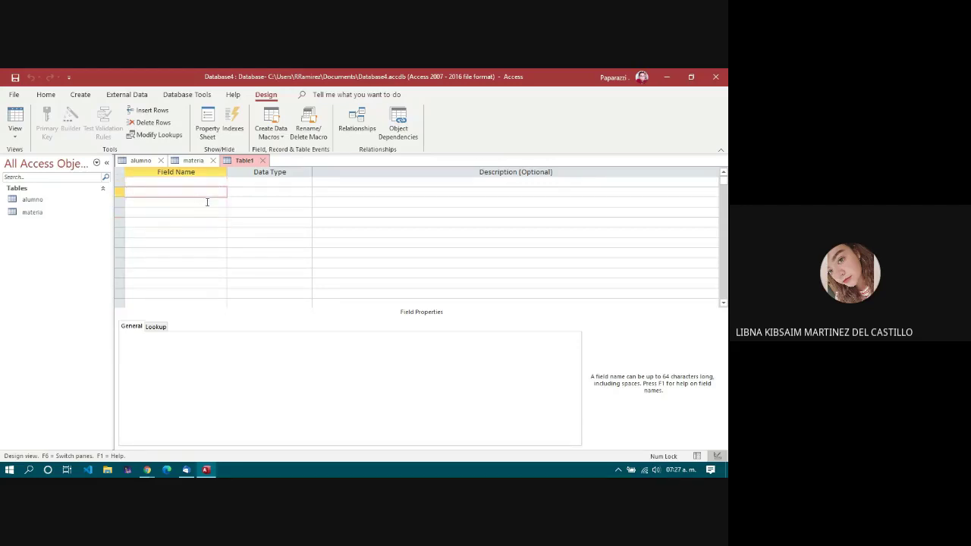
pyautogui.click(205, 202)
pyautogui.click(205, 212)
pyautogui.click(202, 233)
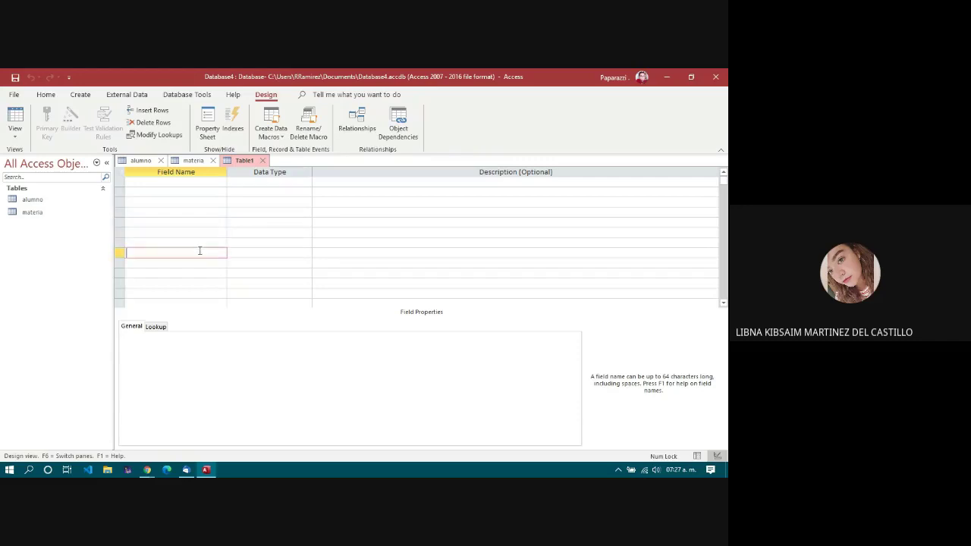
pyautogui.click(202, 253)
pyautogui.click(205, 243)
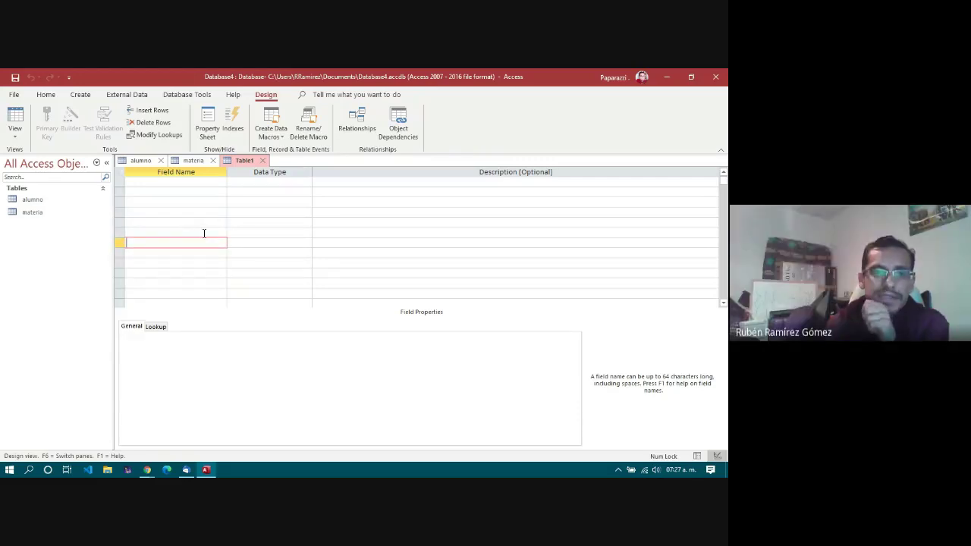
pyautogui.click(204, 233)
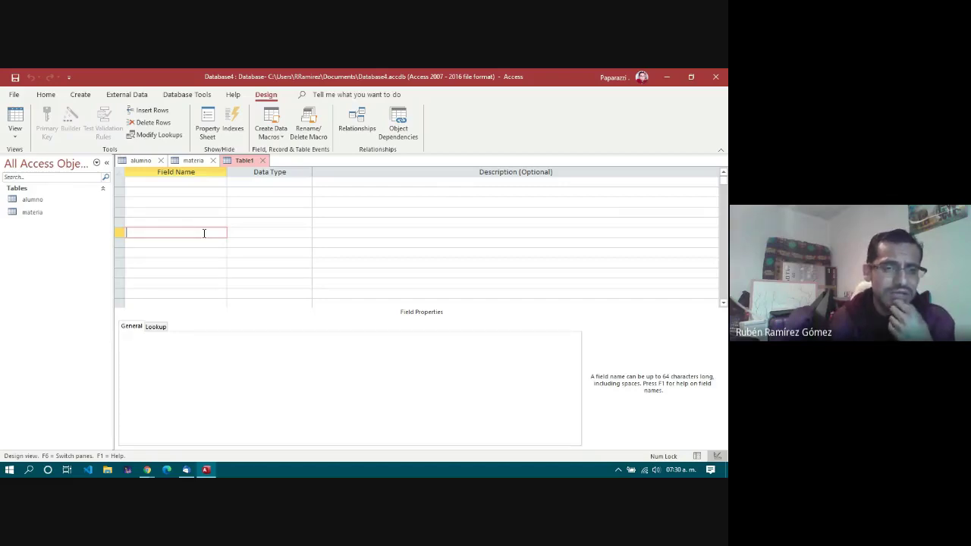
pyautogui.click(193, 180)
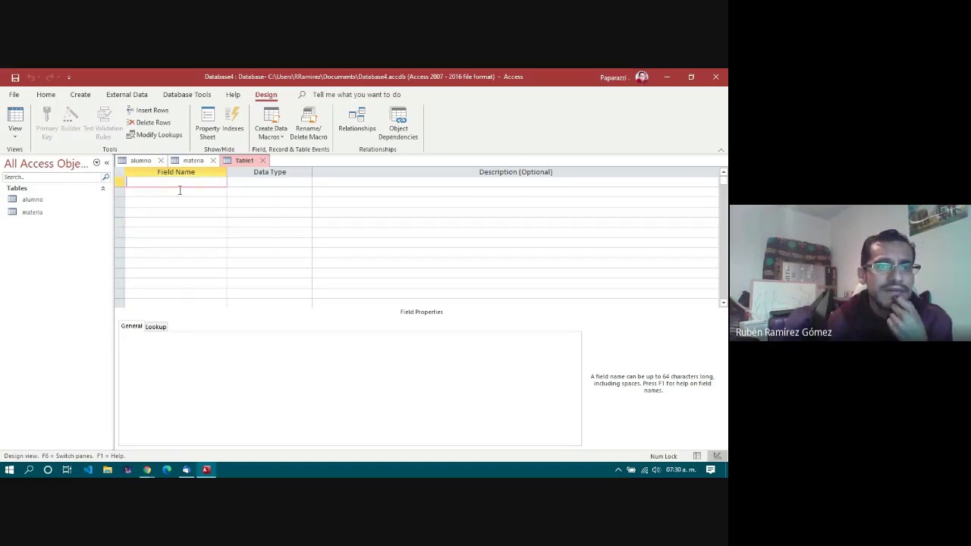
pyautogui.click(273, 133)
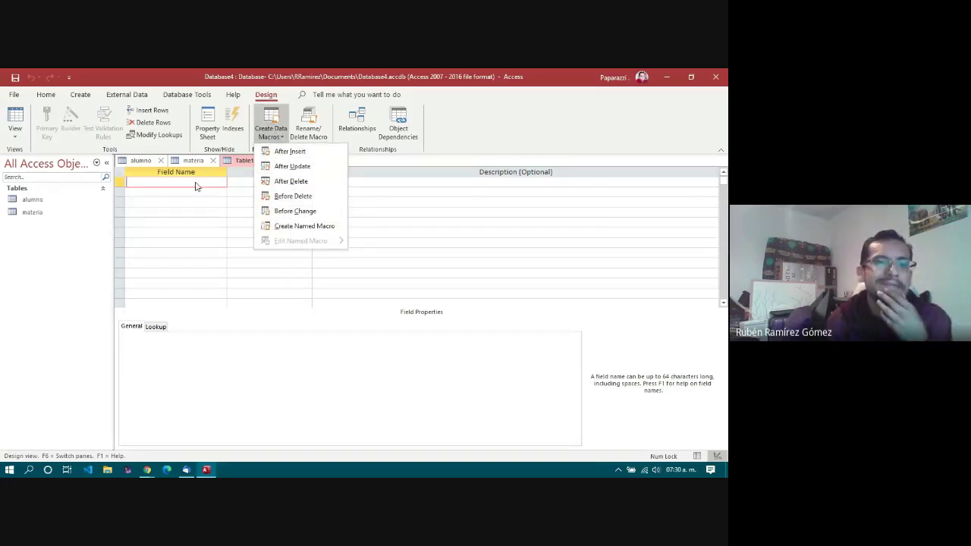
pyautogui.click(196, 186)
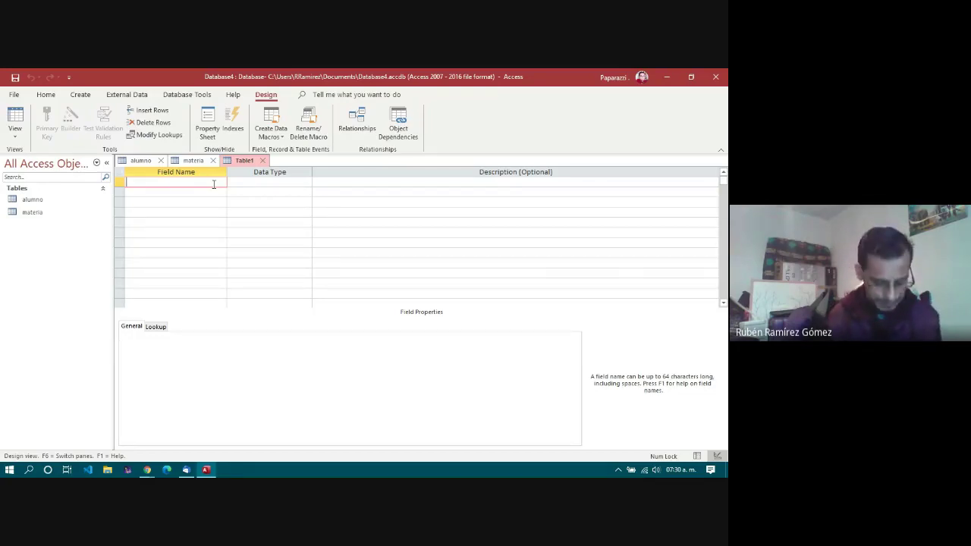
# Step: Enter field names matricula, idmateria and calificacion, correcting the calificacion typo
pyautogui.write('matricula')
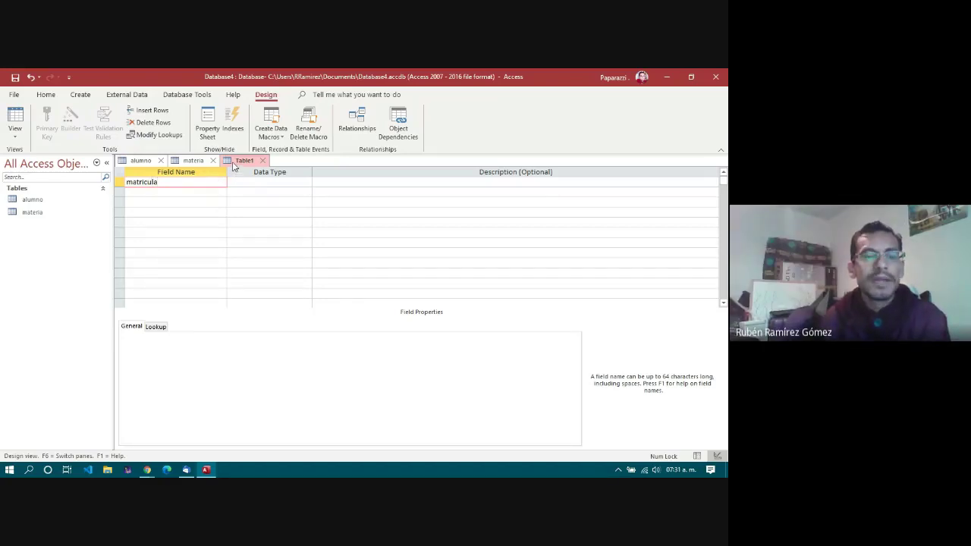
pyautogui.click(170, 192)
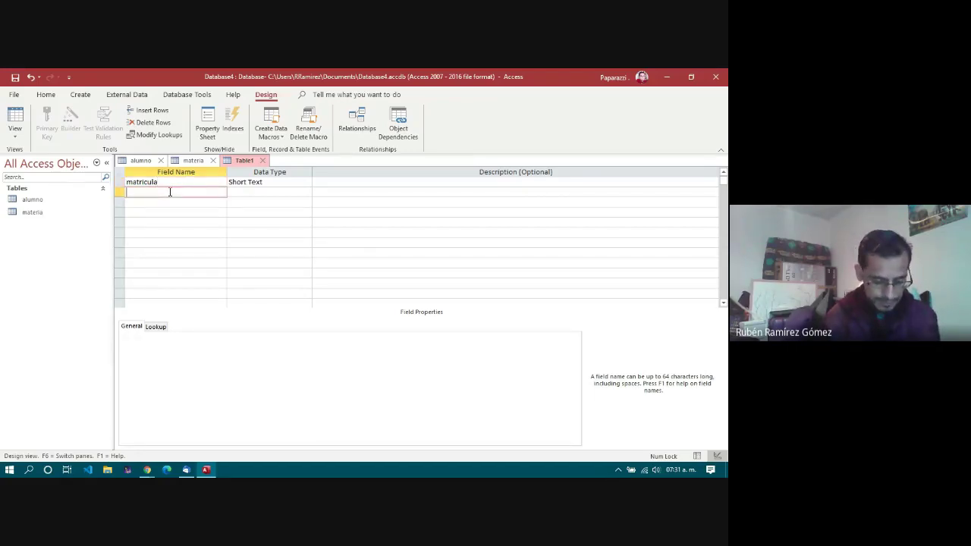
pyautogui.write('idmateria')
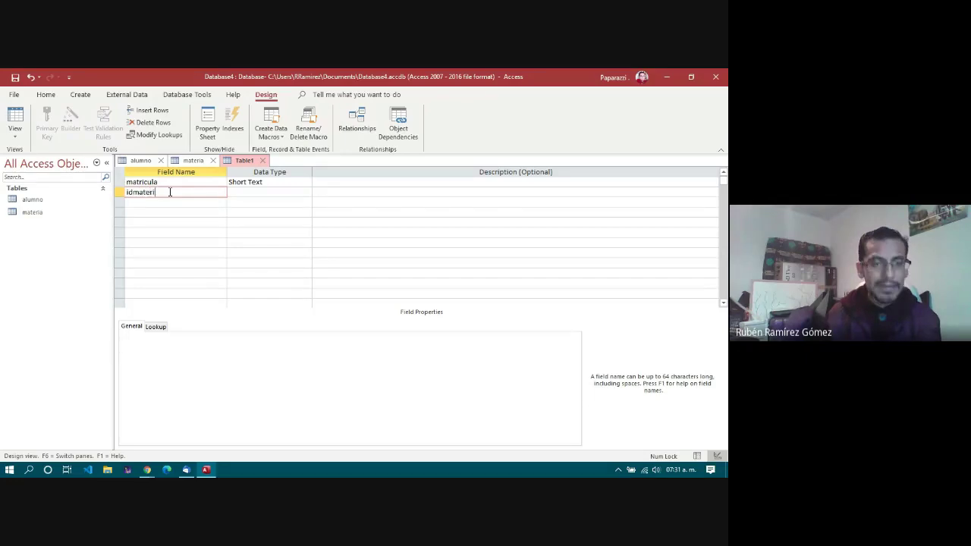
pyautogui.click(169, 203)
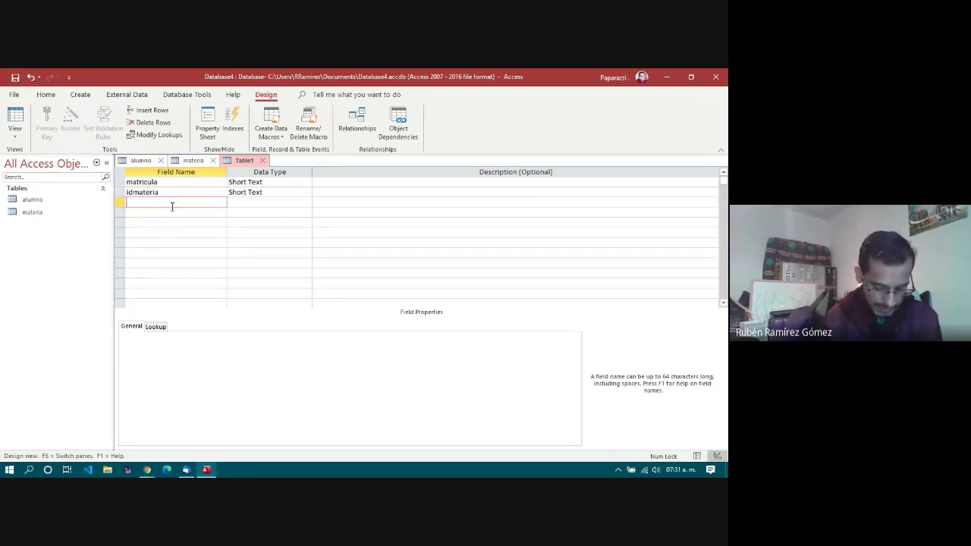
pyautogui.write('califricacion')
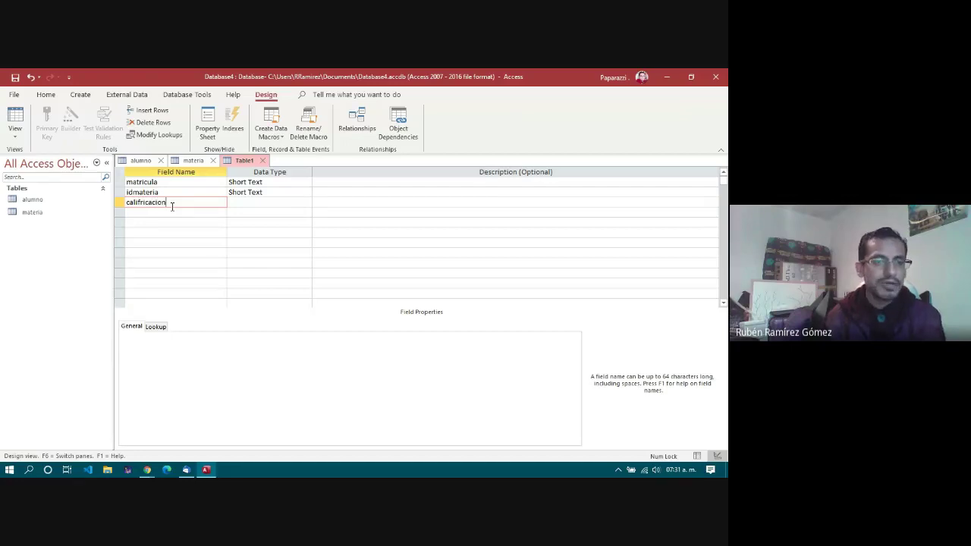
pyautogui.press('Left')
pyautogui.press('Left')
pyautogui.press('Left')
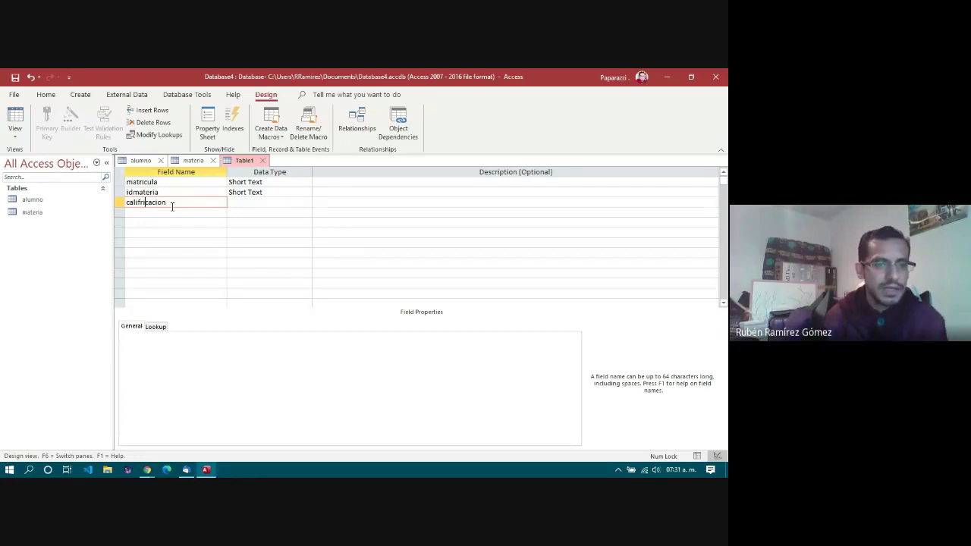
pyautogui.press('BackSpace')
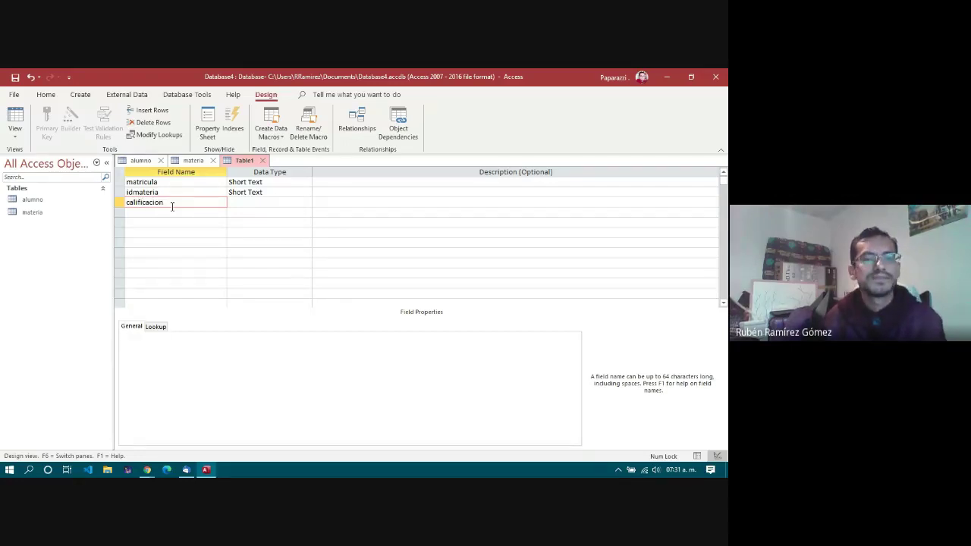
pyautogui.click(256, 202)
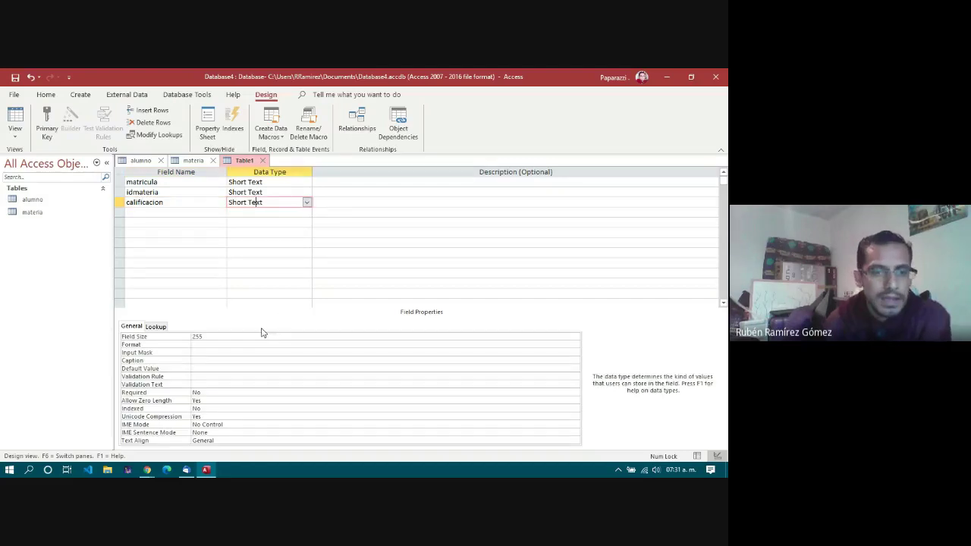
# Step: Make calificacion a Number field with Decimal field size
pyautogui.click(307, 203)
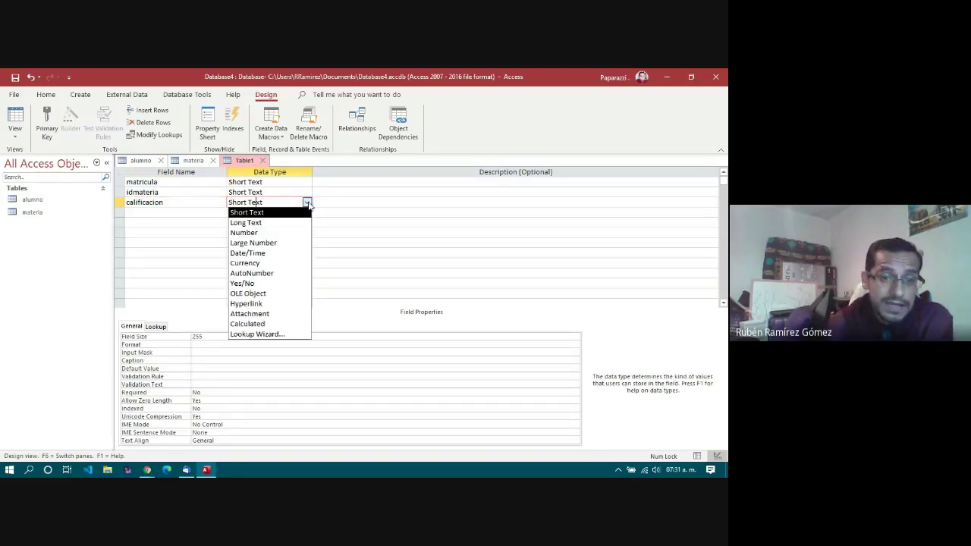
pyautogui.click(294, 239)
pyautogui.click(278, 336)
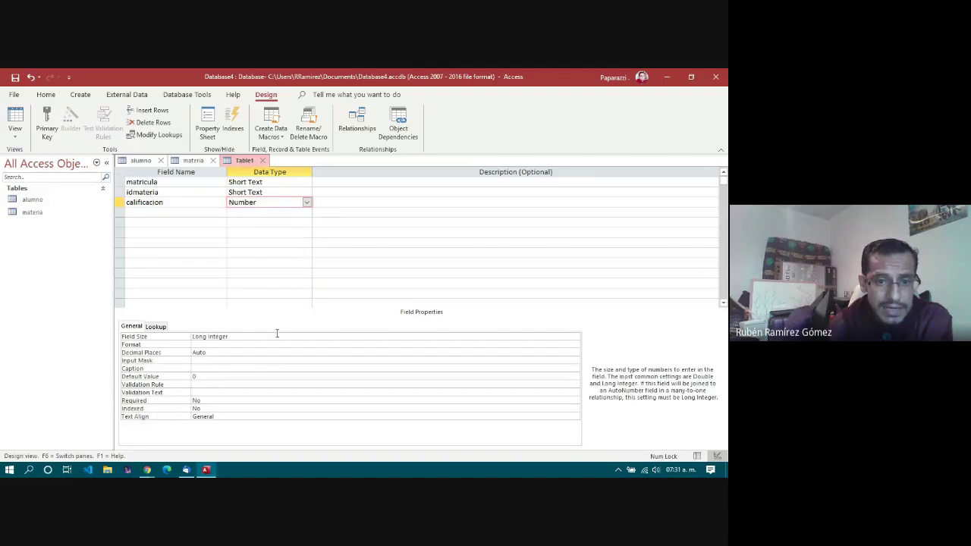
pyautogui.click(575, 336)
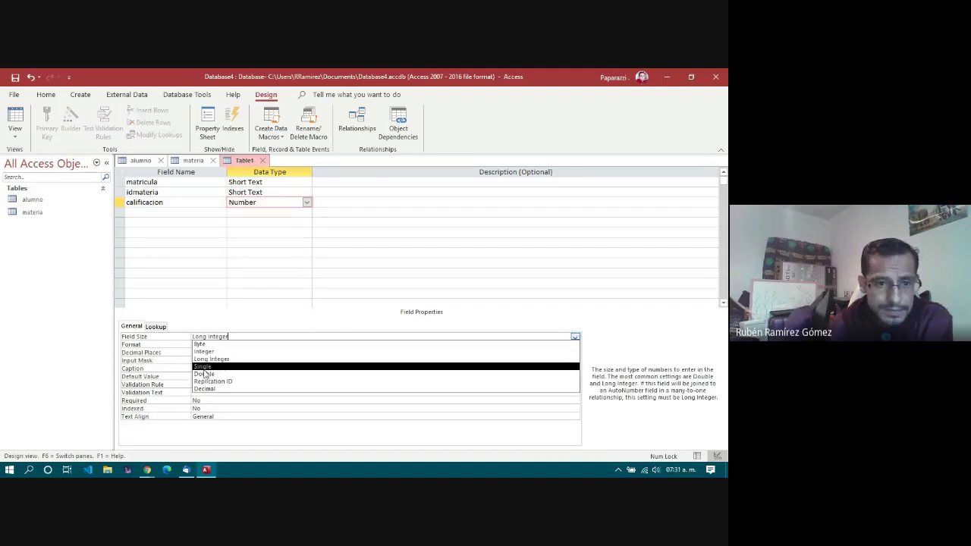
pyautogui.click(218, 389)
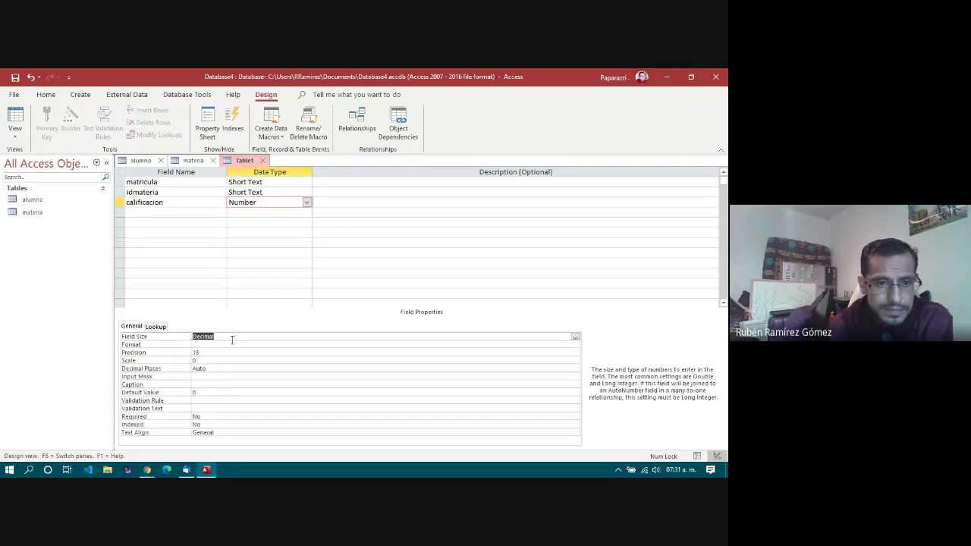
# Step: Change idmateria's data type to Number
pyautogui.click(248, 193)
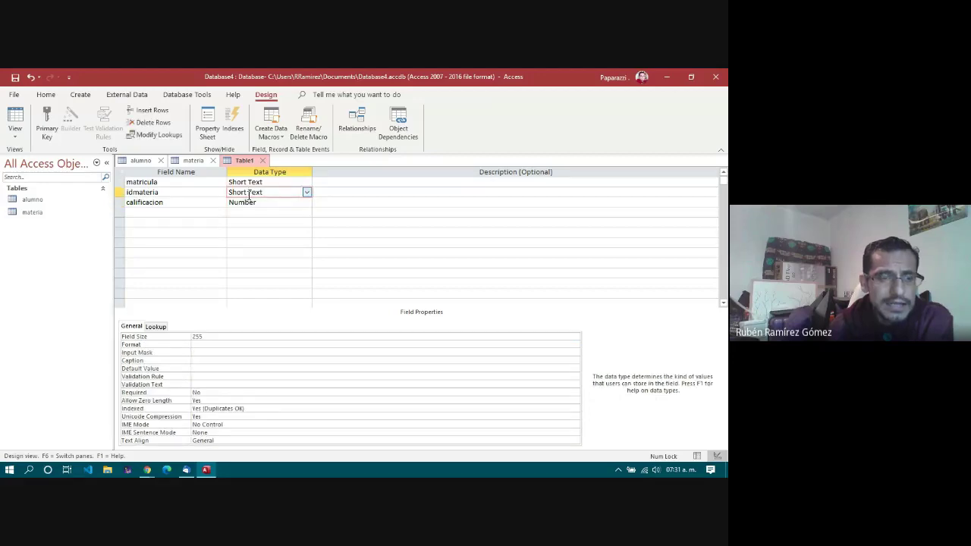
pyautogui.click(307, 192)
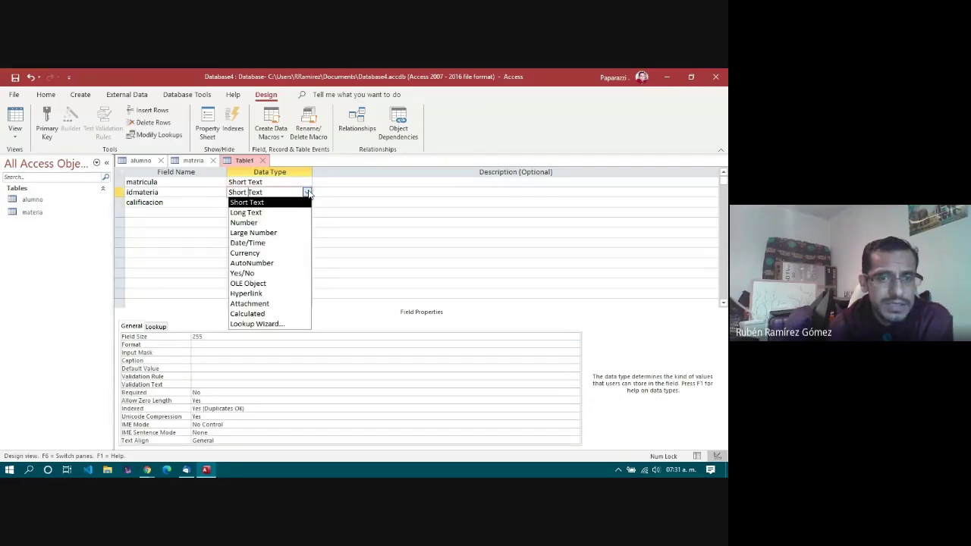
pyautogui.click(263, 225)
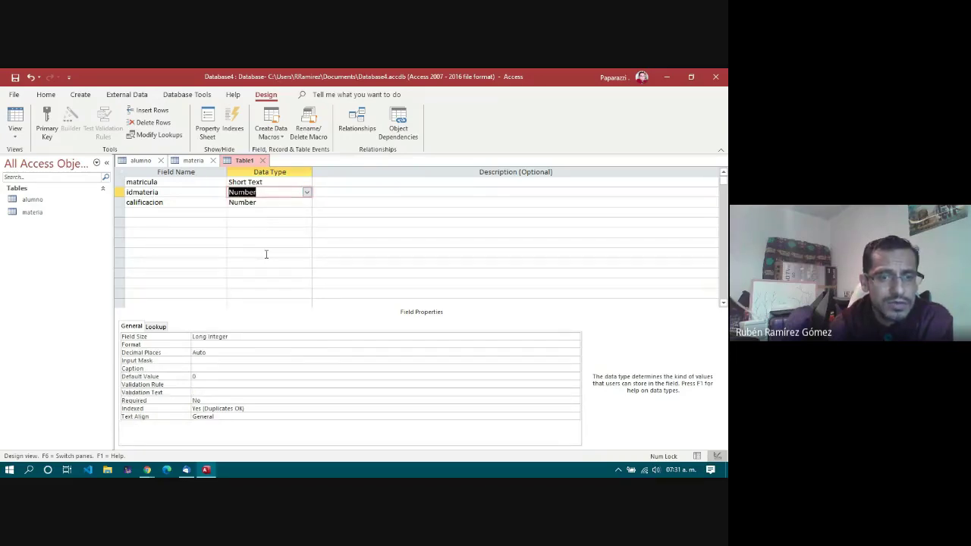
pyautogui.click(182, 182)
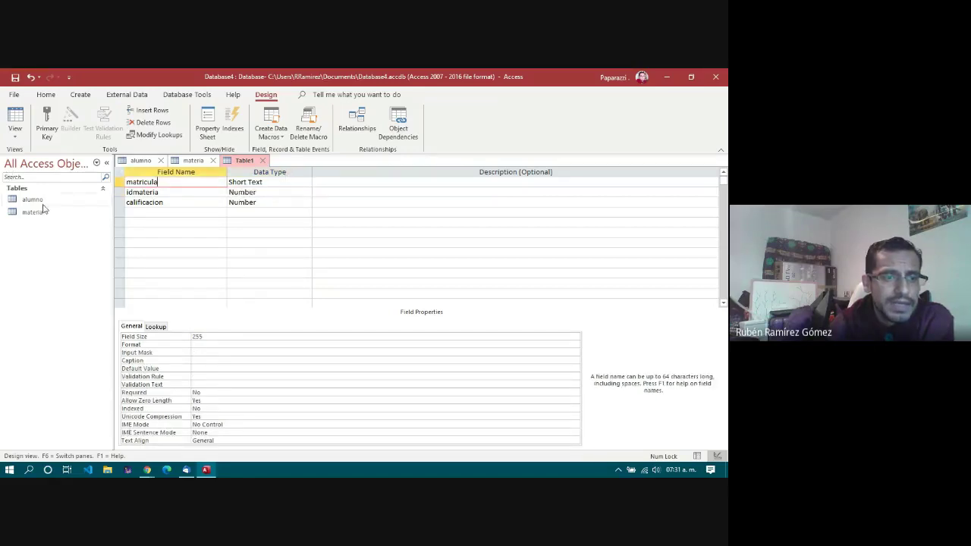
# Step: Compare with alumno's matricula type, then set Table1's matricula data type to Number
pyautogui.click(141, 161)
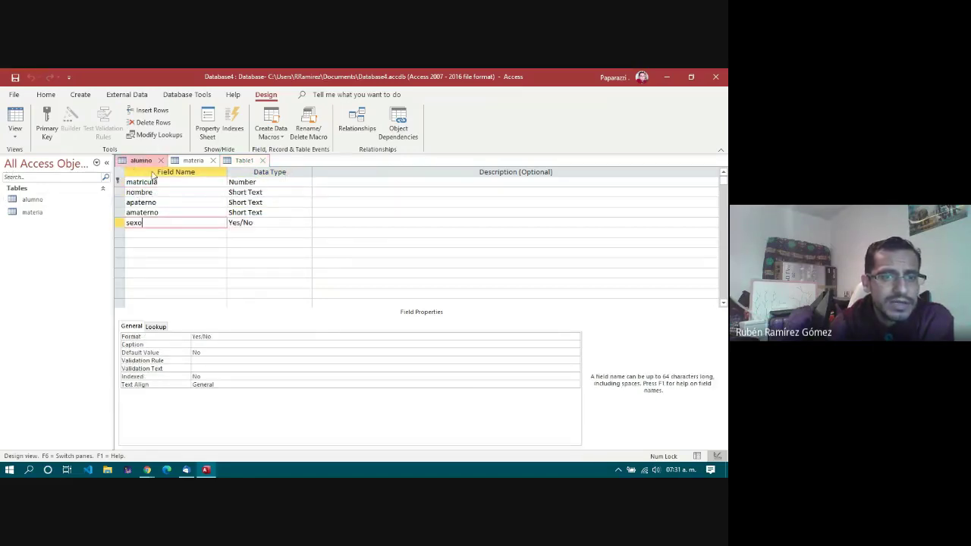
pyautogui.click(264, 182)
pyautogui.click(245, 160)
pyautogui.click(269, 182)
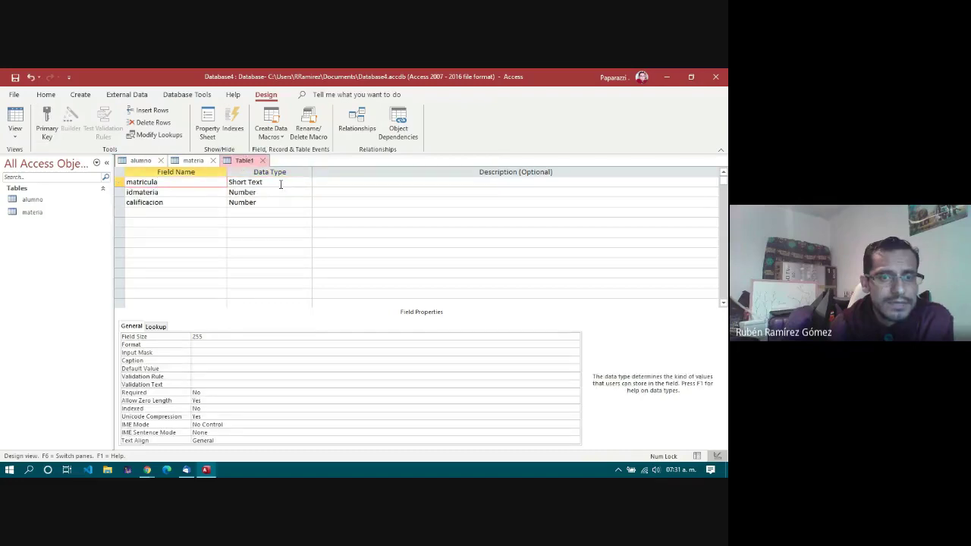
pyautogui.click(306, 182)
pyautogui.click(267, 210)
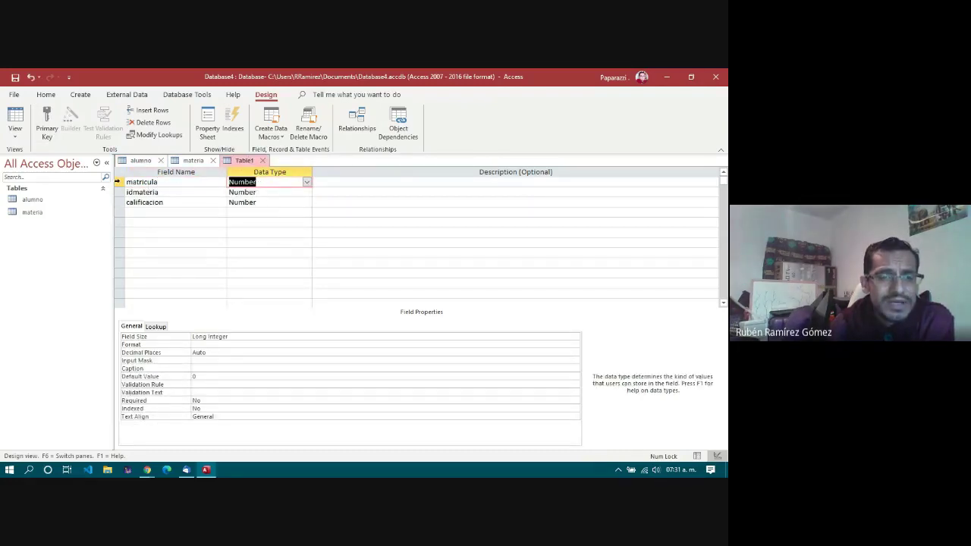
pyautogui.click(118, 182)
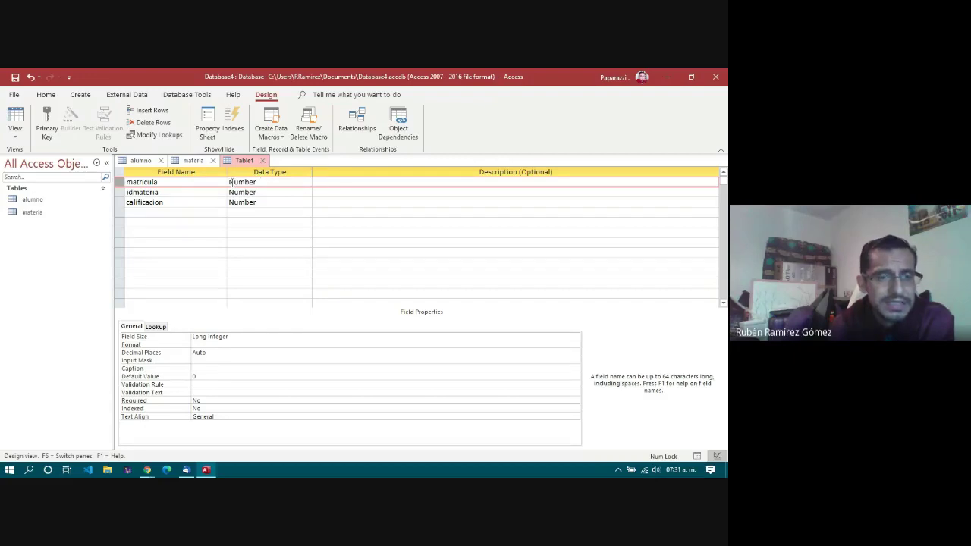
pyautogui.click(246, 182)
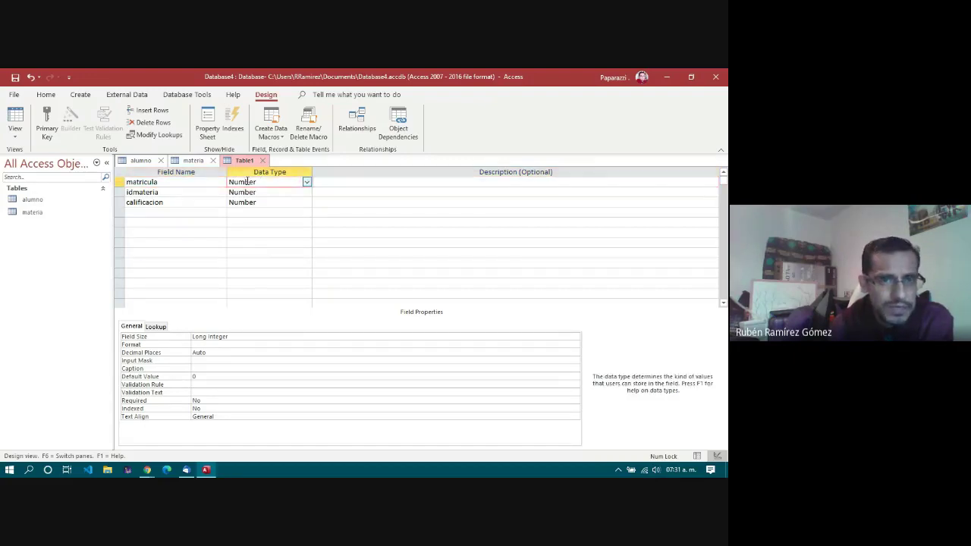
pyautogui.click(144, 182)
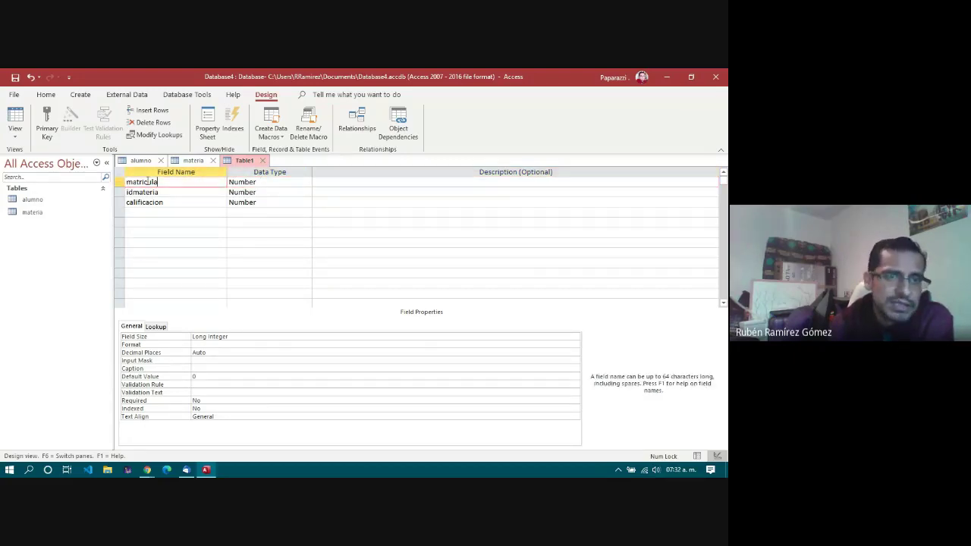
pyautogui.click(265, 181)
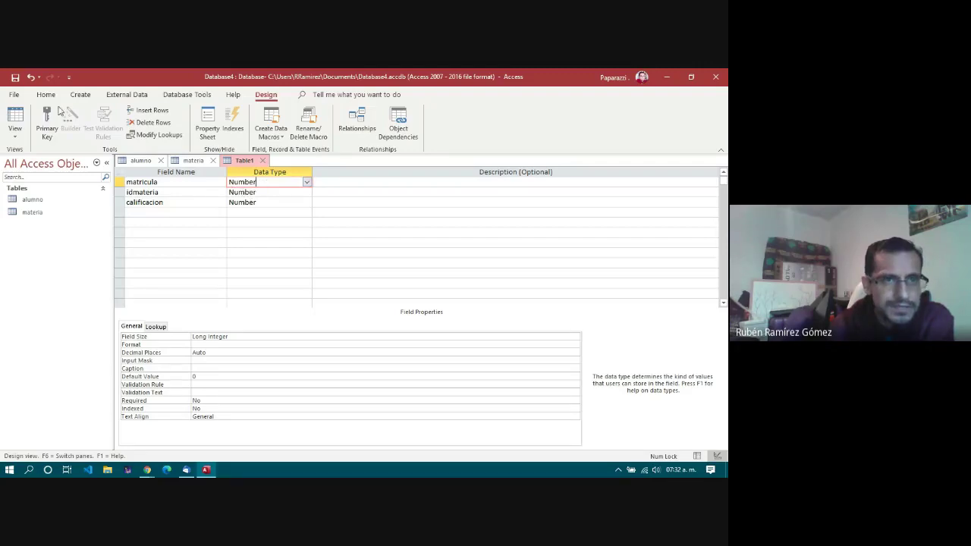
# Step: Save the table as inscripcion without a primary key, then close the inscripcion and materia tabs
pyautogui.click(15, 77)
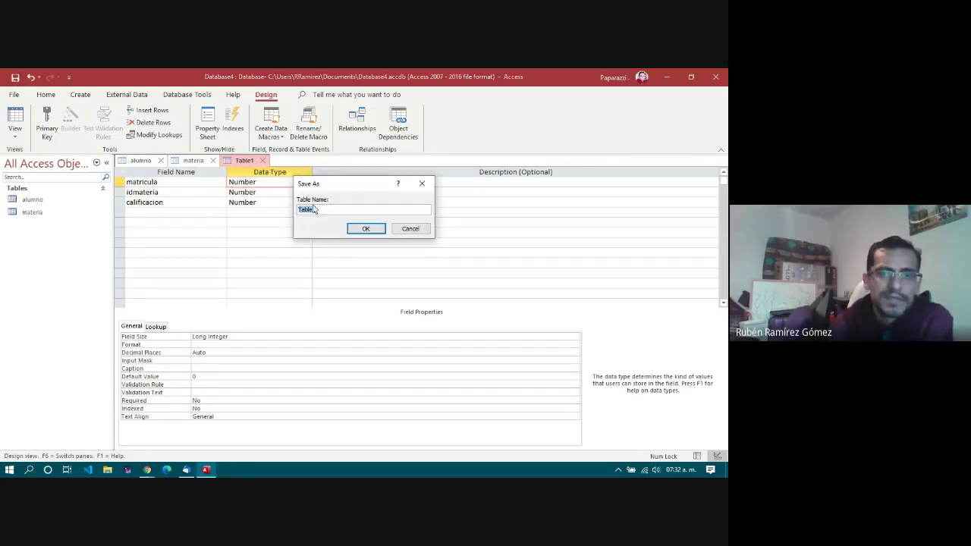
pyautogui.write('inscripcion')
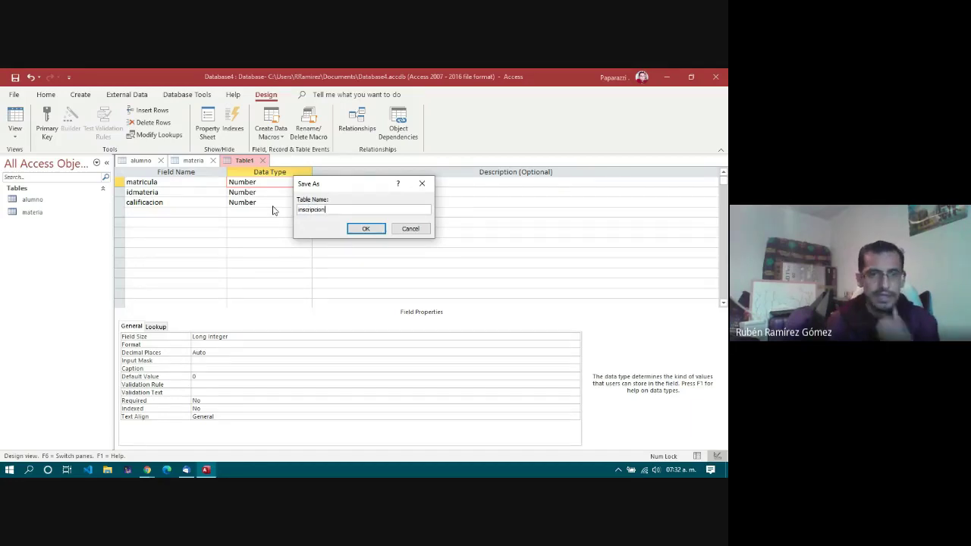
pyautogui.click(367, 230)
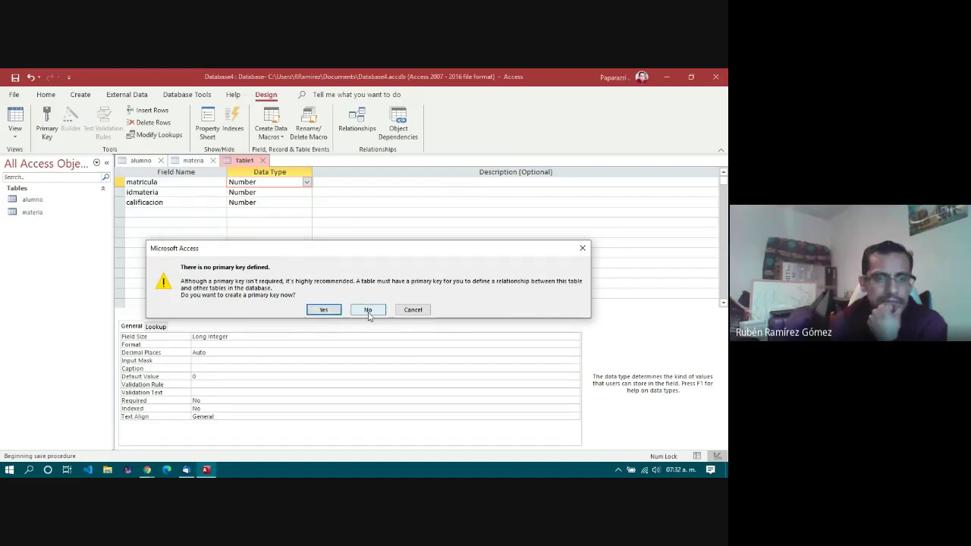
pyautogui.click(368, 311)
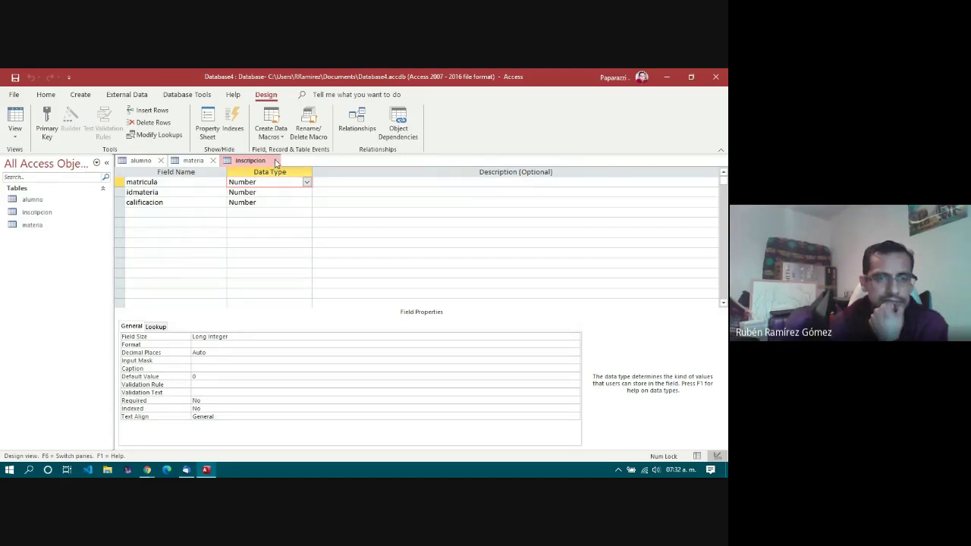
pyautogui.click(276, 163)
pyautogui.click(213, 161)
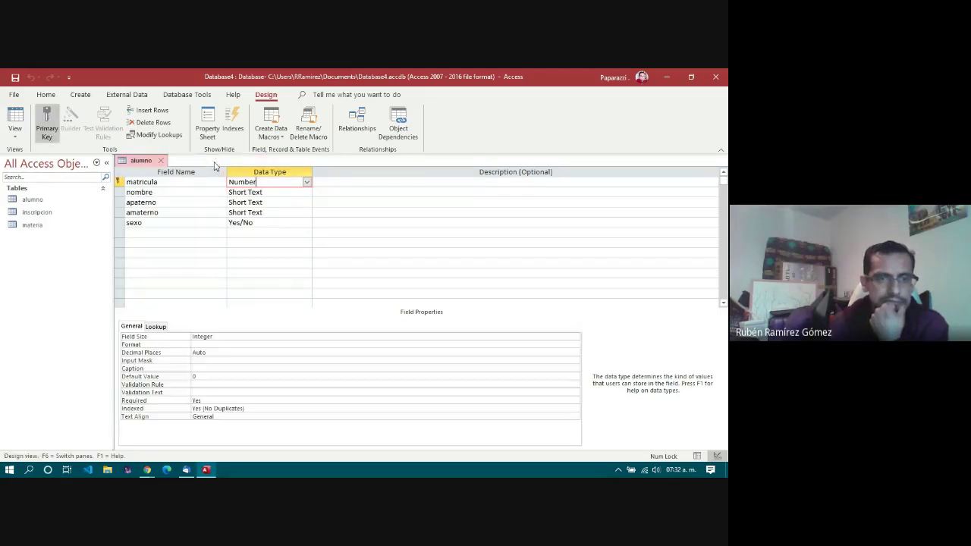
# Step: Close the alumno design and show the Database Tools ribbon
pyautogui.click(161, 161)
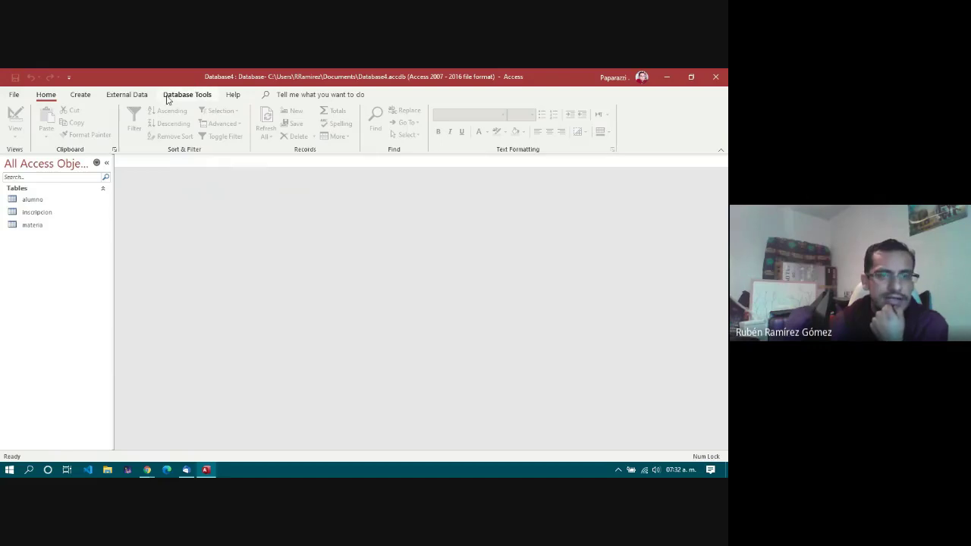
pyautogui.click(192, 96)
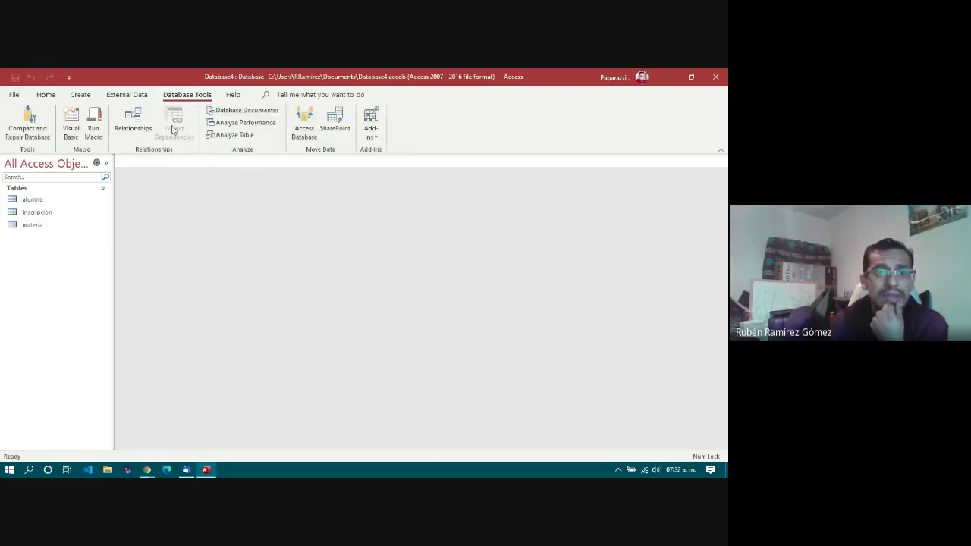
# Step: Add alumno, inscripcion and materia to the Relationships layout and arrange them side by side
pyautogui.click(132, 126)
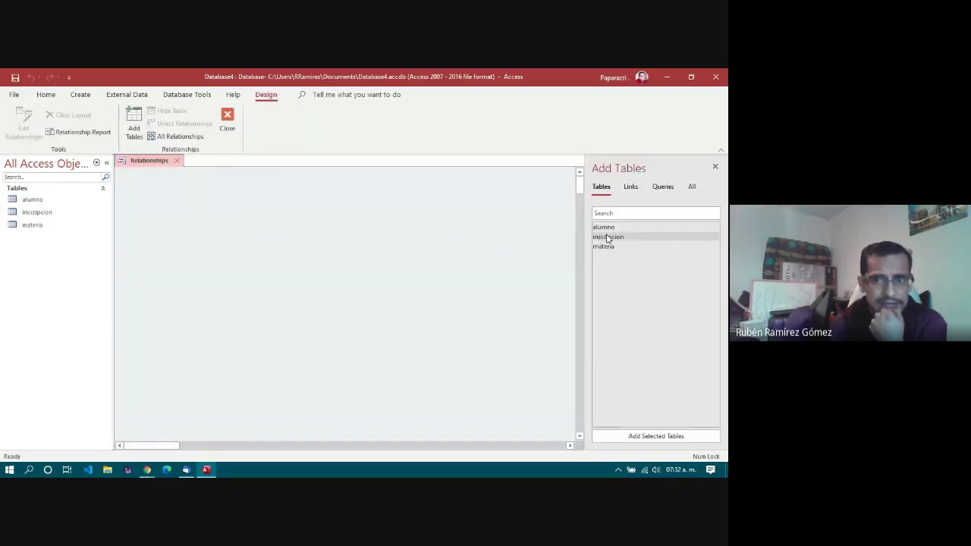
pyautogui.moveTo(604, 227); pyautogui.dragTo(155, 188)
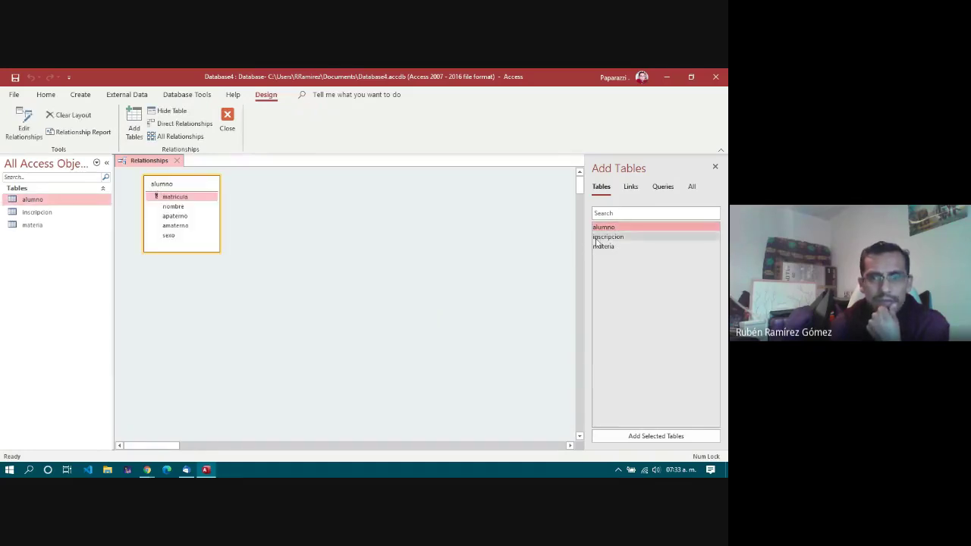
pyautogui.moveTo(608, 236); pyautogui.dragTo(278, 191)
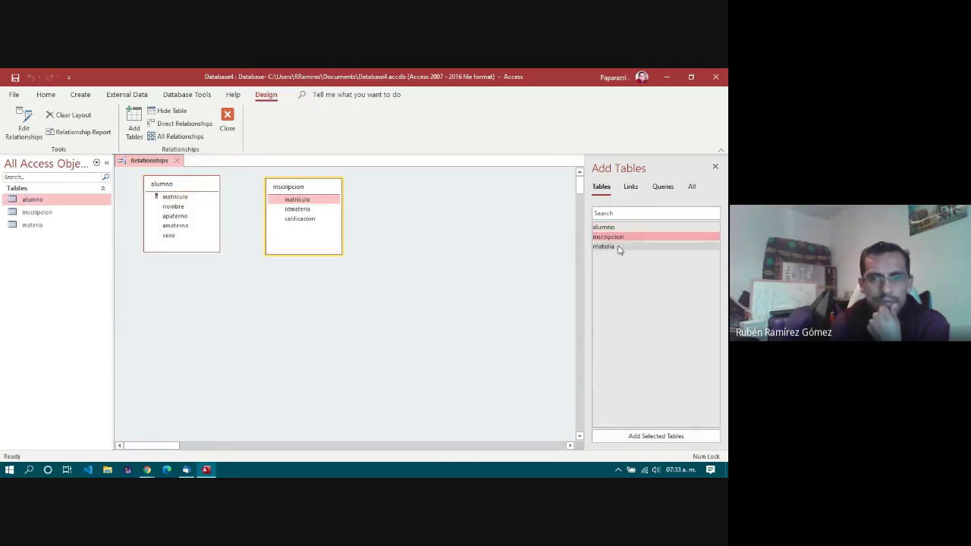
pyautogui.moveTo(610, 250); pyautogui.dragTo(403, 183)
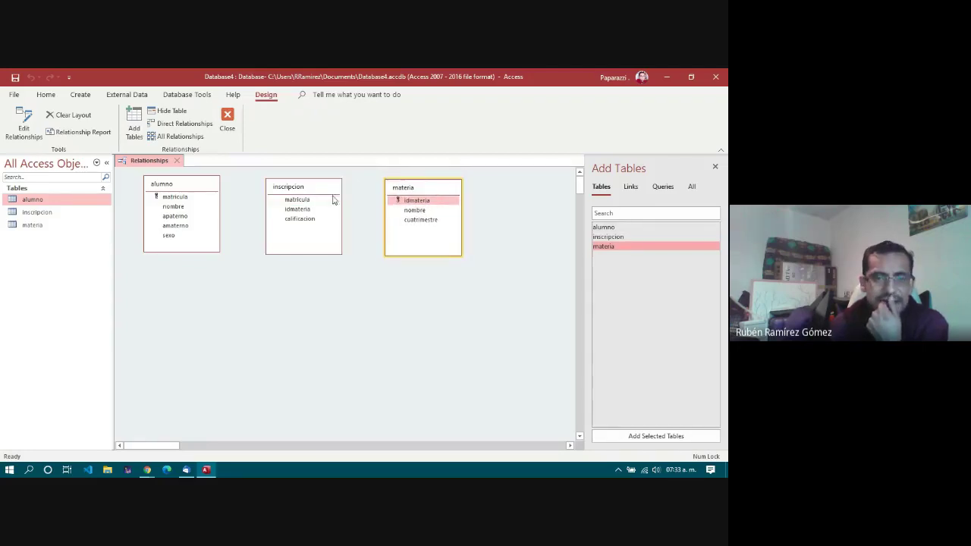
pyautogui.moveTo(313, 188); pyautogui.dragTo(305, 186)
pyautogui.moveTo(408, 190); pyautogui.dragTo(401, 185)
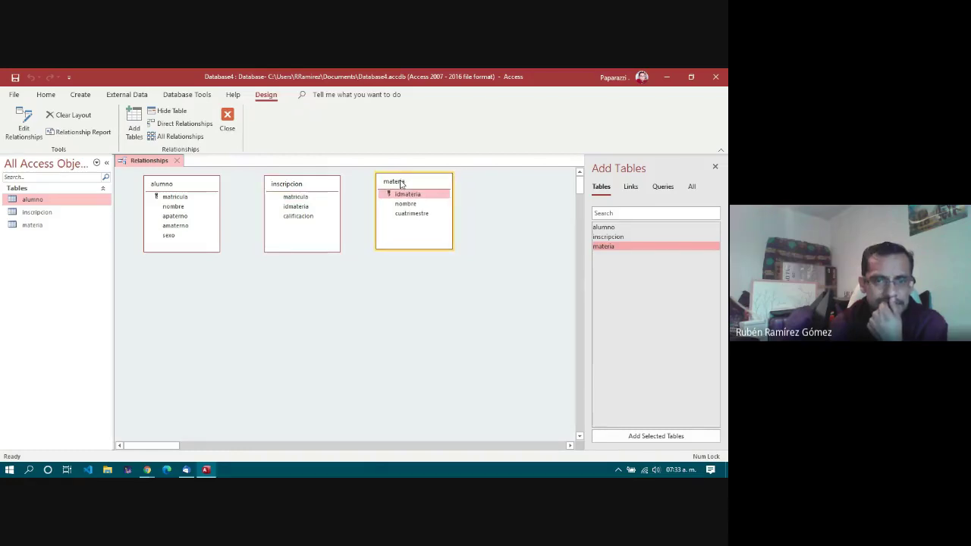
# Step: Drag alumno's matricula onto inscripcion's matricula to propose a relationship
pyautogui.click(174, 199)
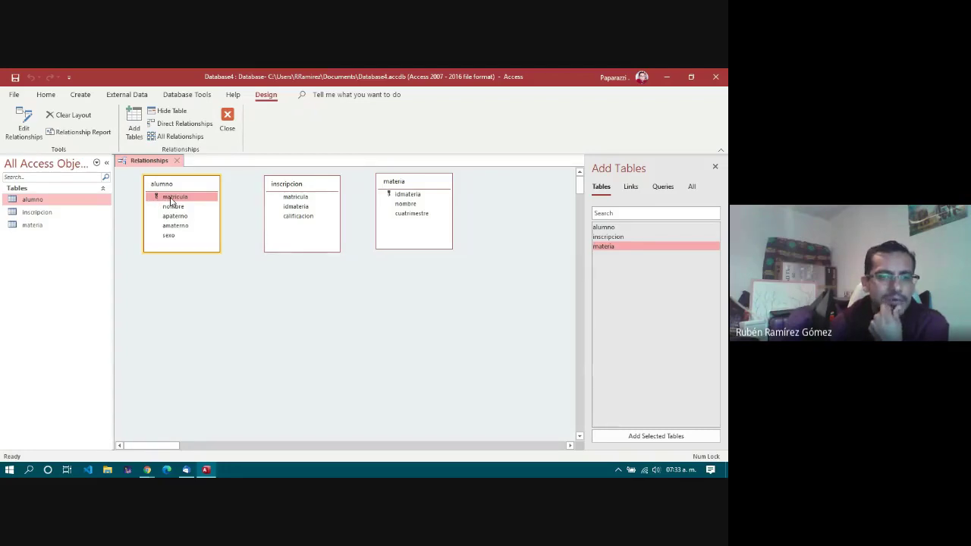
pyautogui.moveTo(173, 201)
pyautogui.mouseDown()
pyautogui.moveTo(302, 213)
pyautogui.moveTo(288, 177)
pyautogui.moveTo(296, 223)
pyautogui.moveTo(180, 199)
pyautogui.mouseUp()
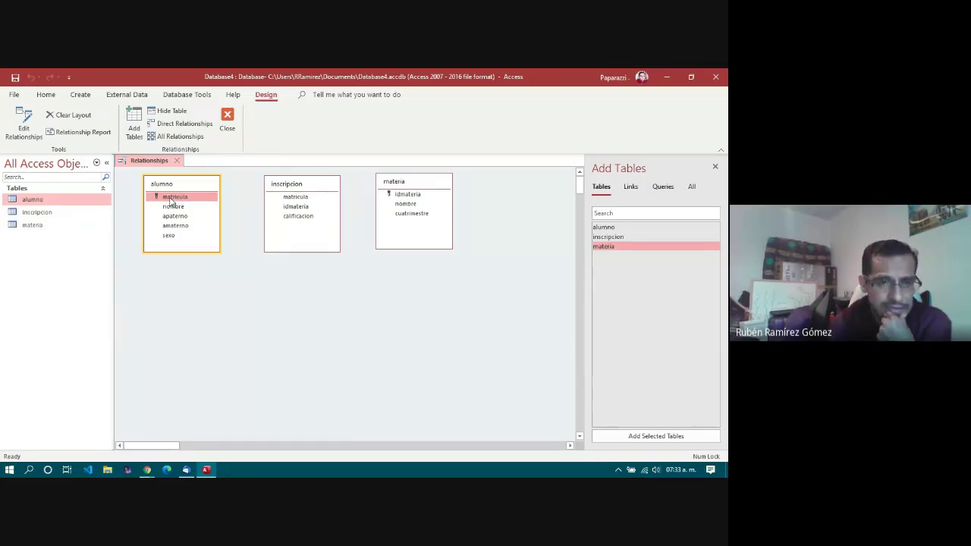
pyautogui.moveTo(174, 199); pyautogui.dragTo(294, 201)
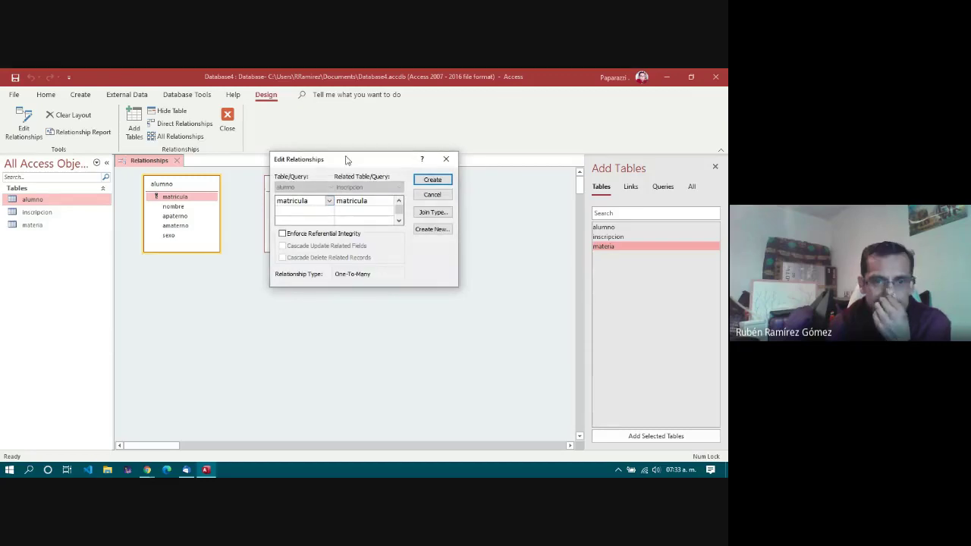
# Step: Enforce referential integrity with cascade deletes and try creating the link, which fails on mismatched types
pyautogui.moveTo(346, 159); pyautogui.dragTo(302, 199)
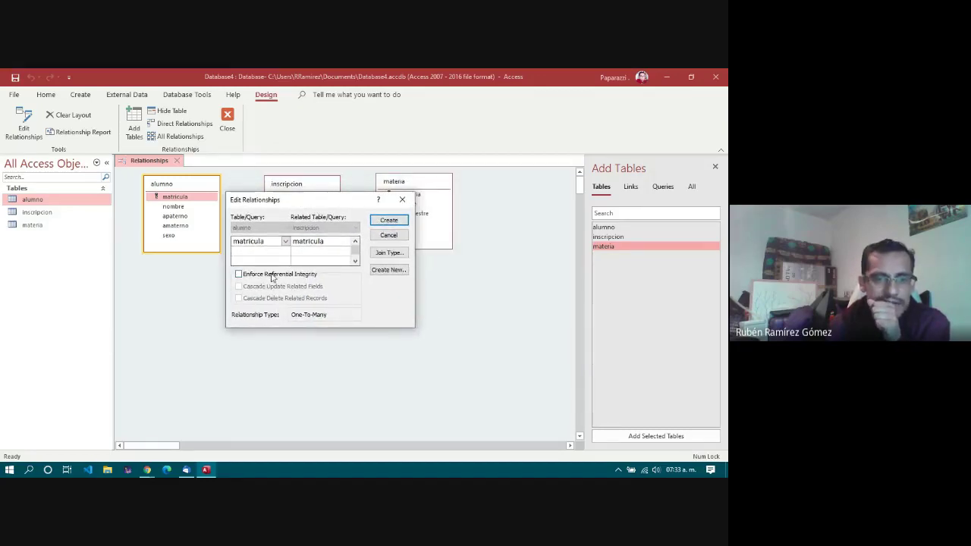
pyautogui.click(272, 278)
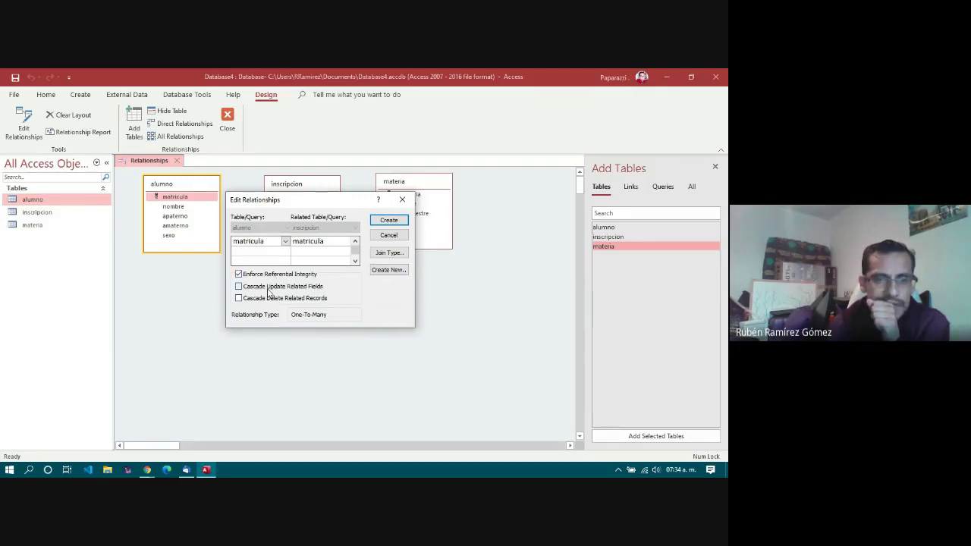
pyautogui.click(267, 299)
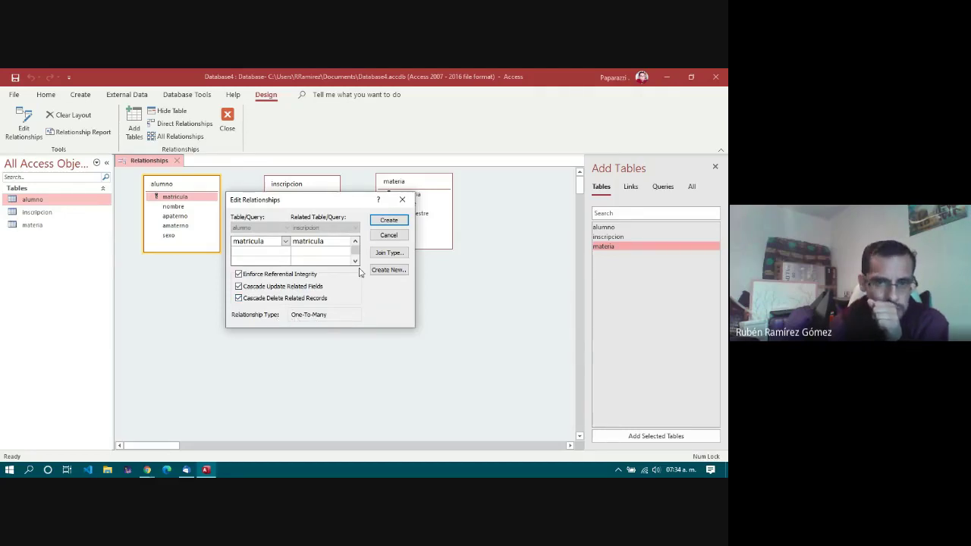
pyautogui.moveTo(343, 200); pyautogui.dragTo(305, 272)
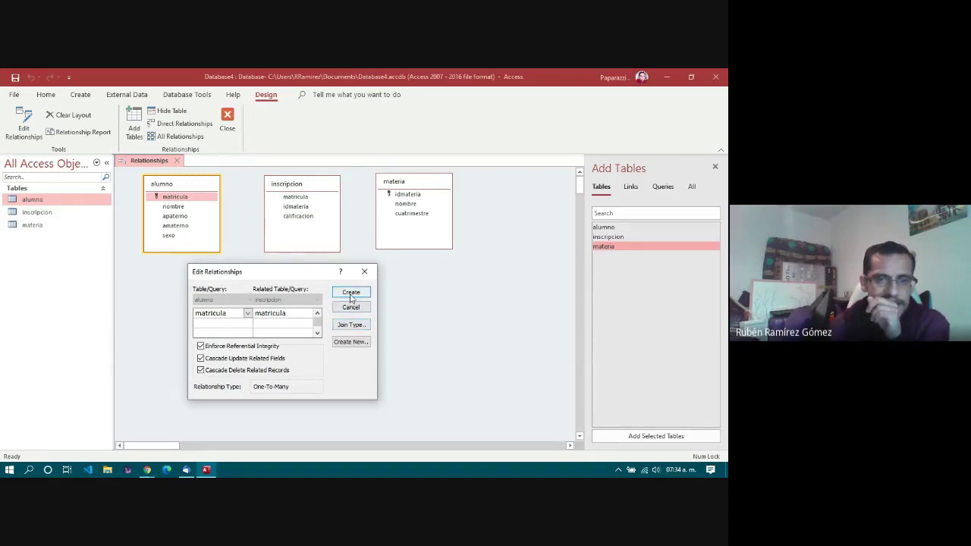
pyautogui.click(352, 295)
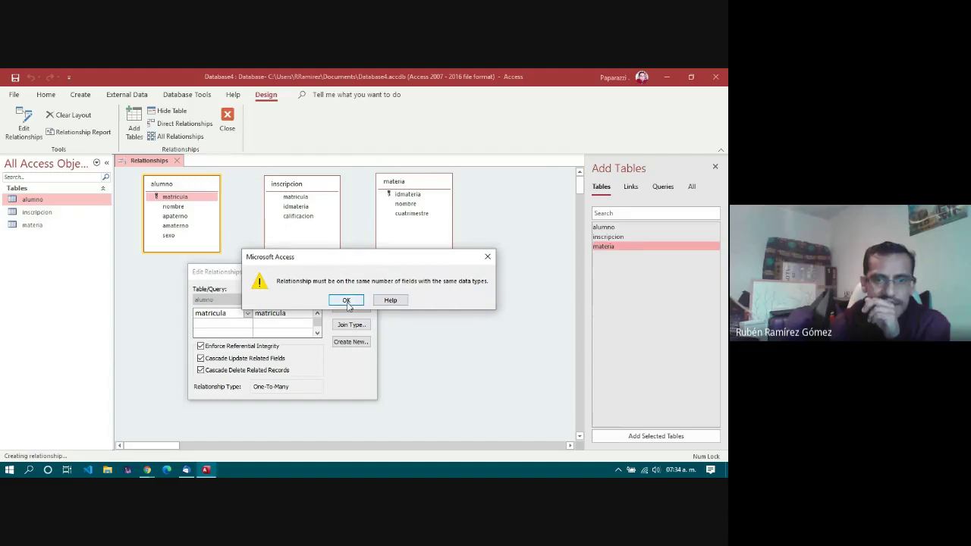
pyautogui.click(346, 301)
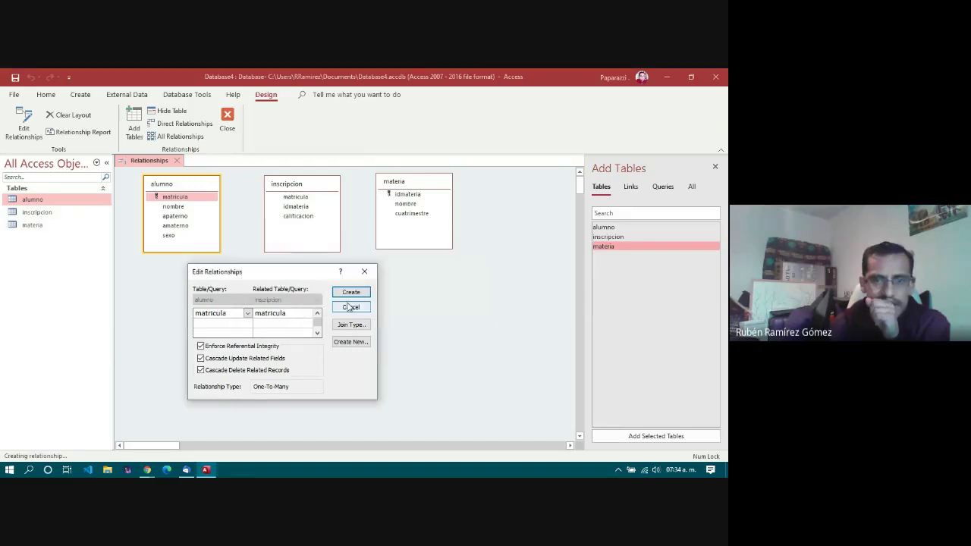
# Step: Recheck the matricula join fields, retry, then abandon after the same data-type error
pyautogui.click(248, 313)
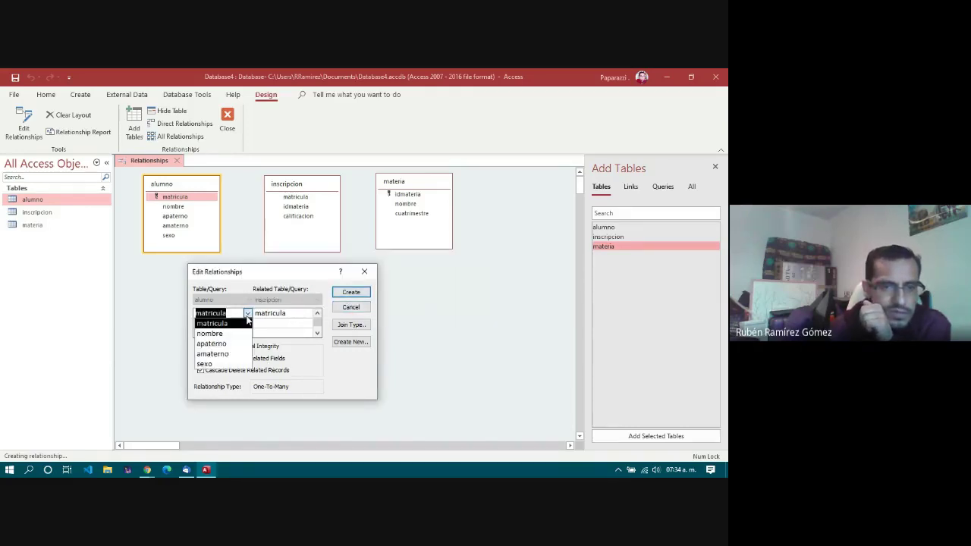
pyautogui.click(247, 320)
pyautogui.click(313, 315)
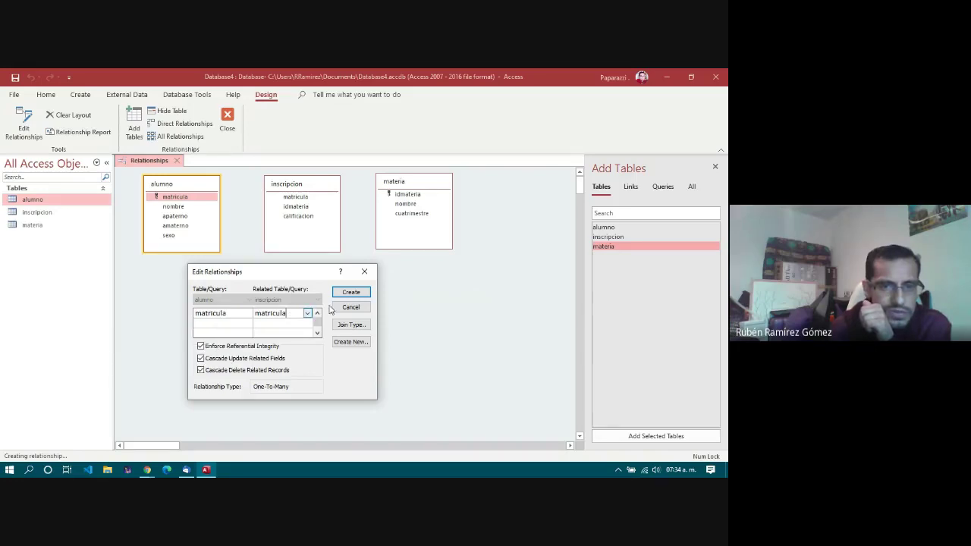
pyautogui.click(347, 296)
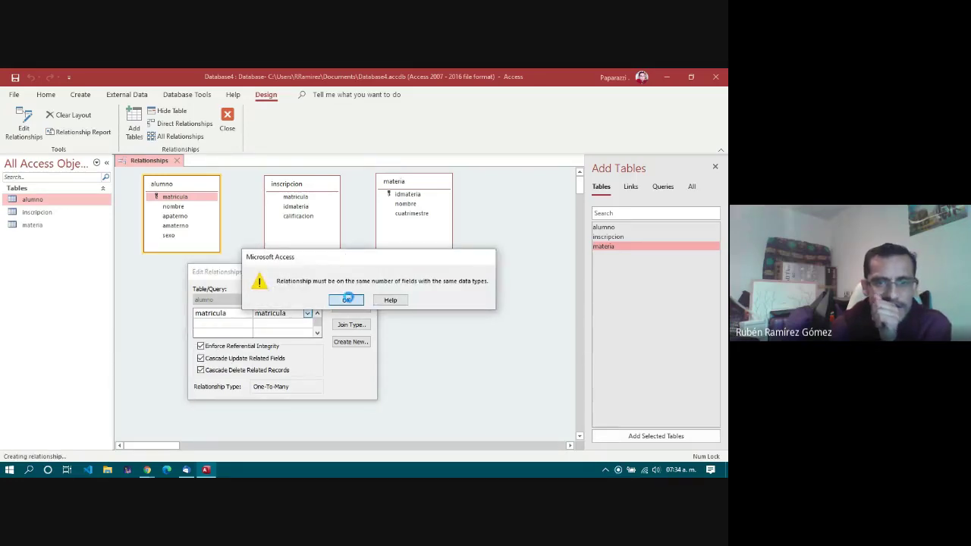
pyautogui.click(347, 300)
pyautogui.click(368, 272)
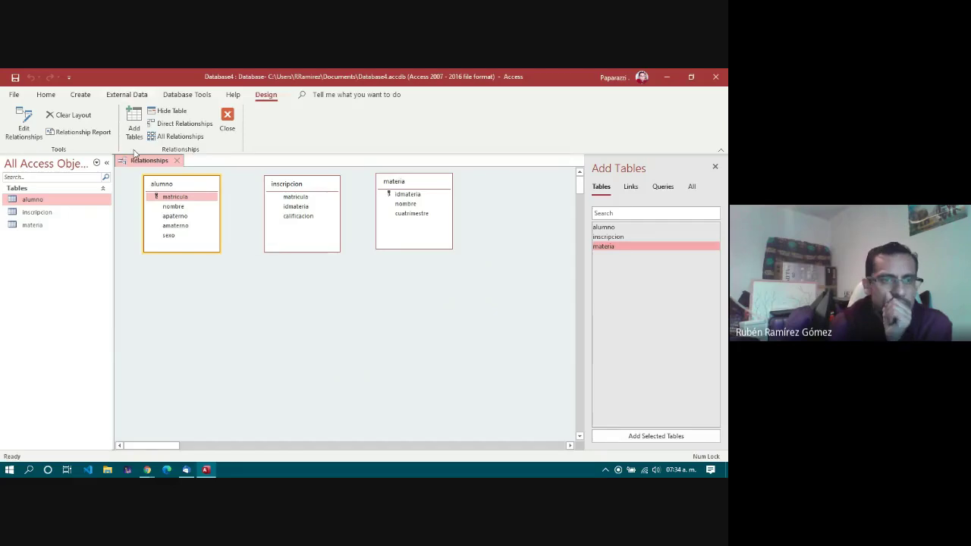
# Step: Compare matricula's data type and field size in alumno and inscripcion Design View
pyautogui.doubleClick(34, 201)
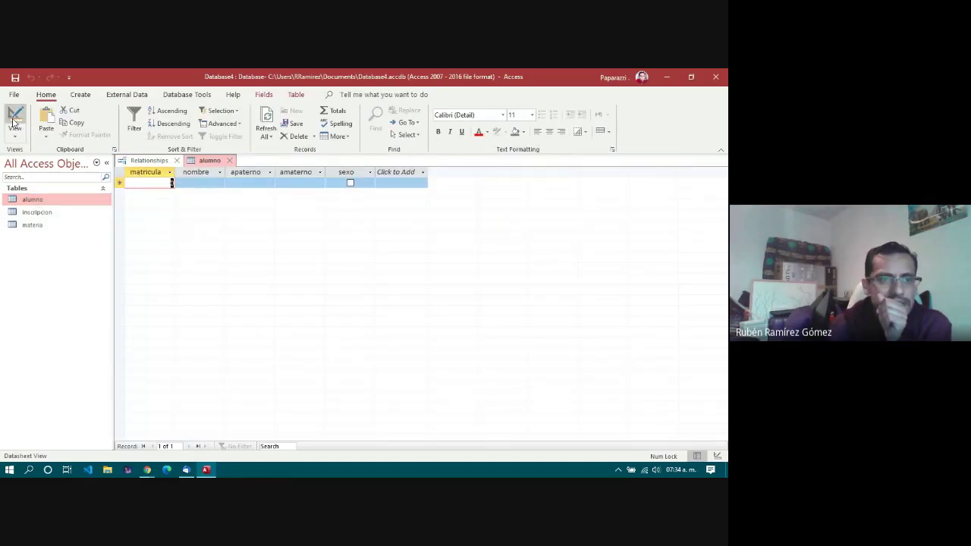
pyautogui.click(14, 114)
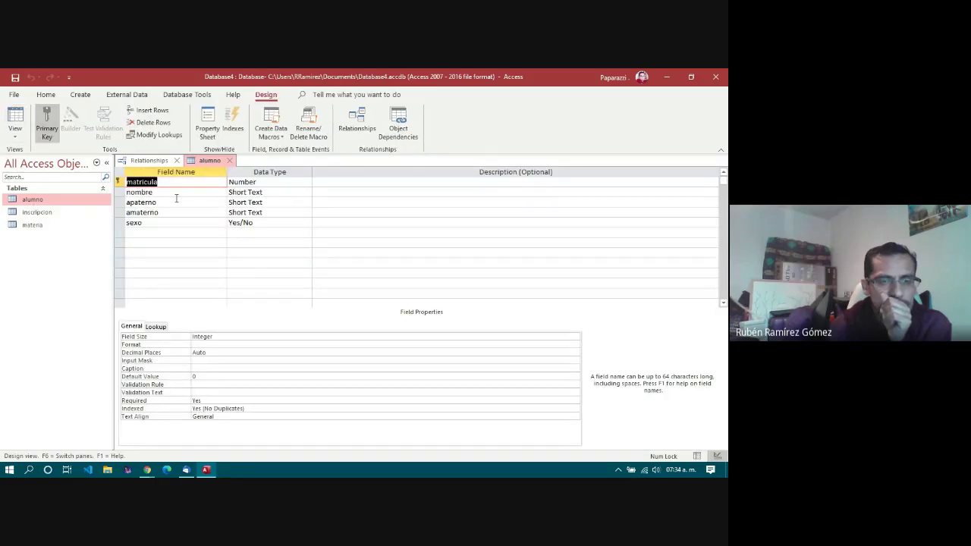
pyautogui.click(179, 192)
pyautogui.click(181, 182)
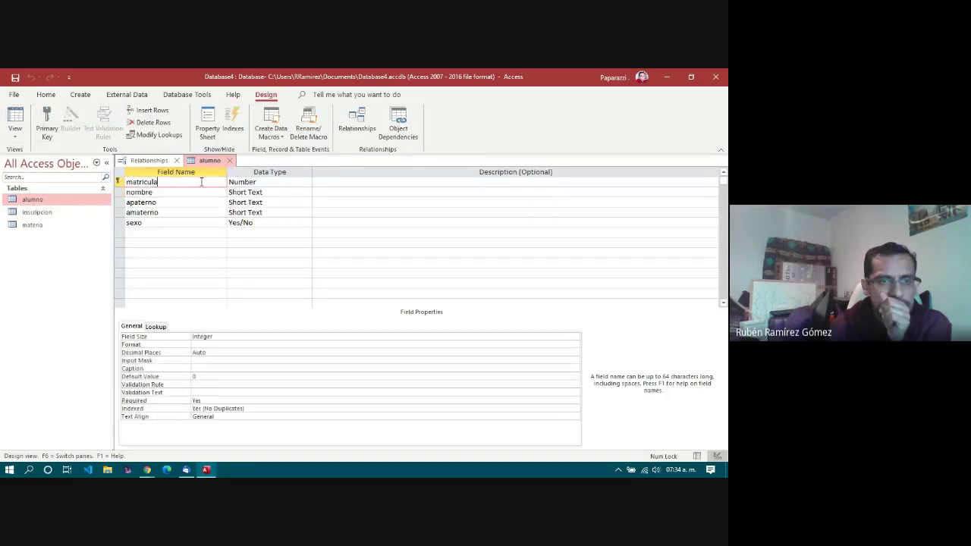
pyautogui.click(267, 183)
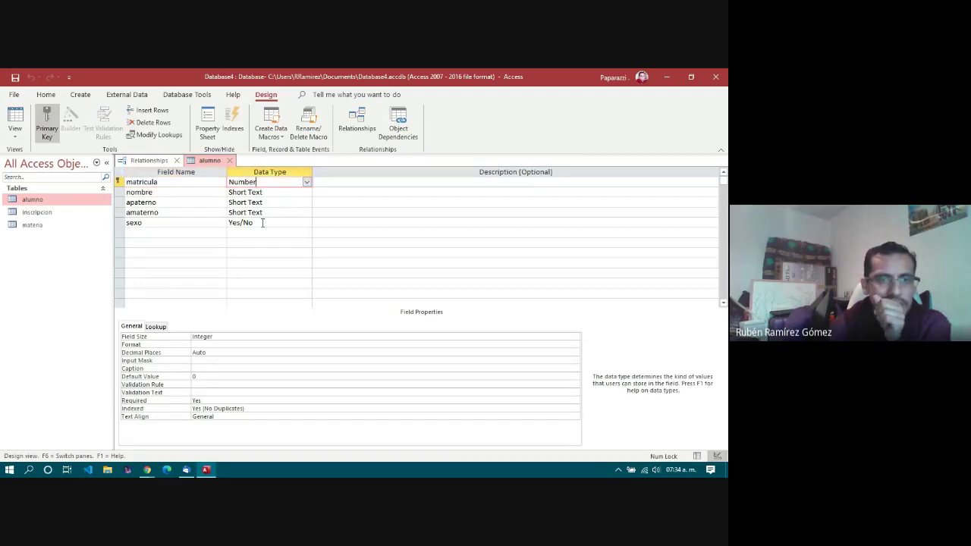
pyautogui.doubleClick(47, 214)
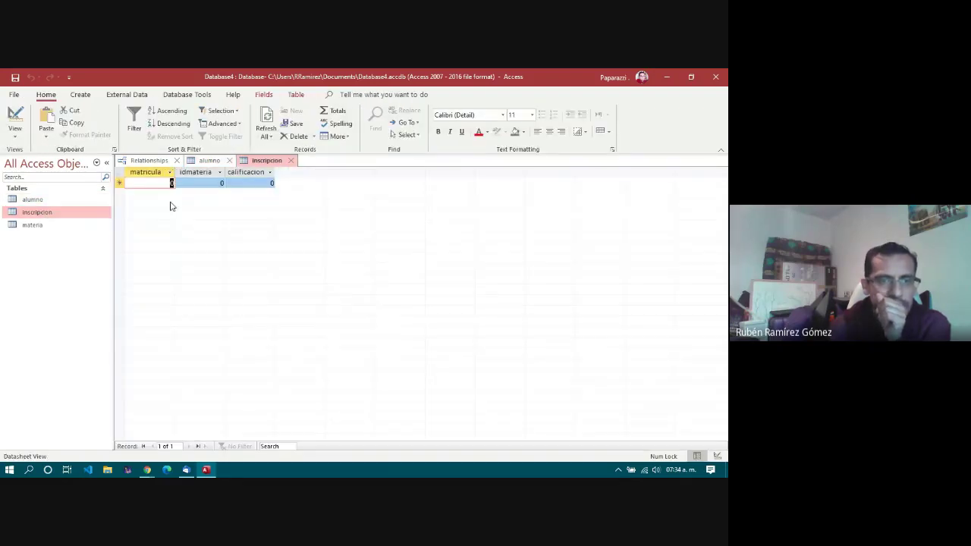
pyautogui.click(15, 134)
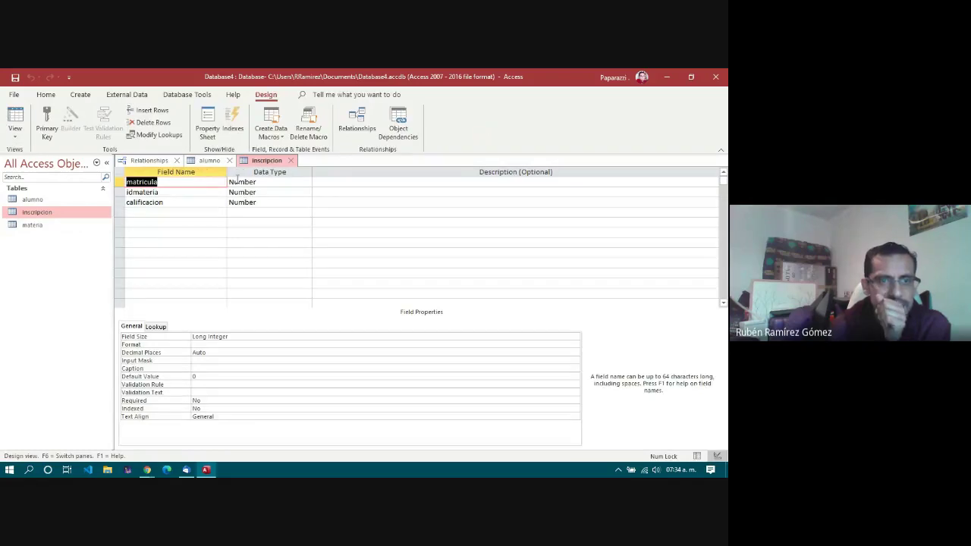
pyautogui.click(254, 182)
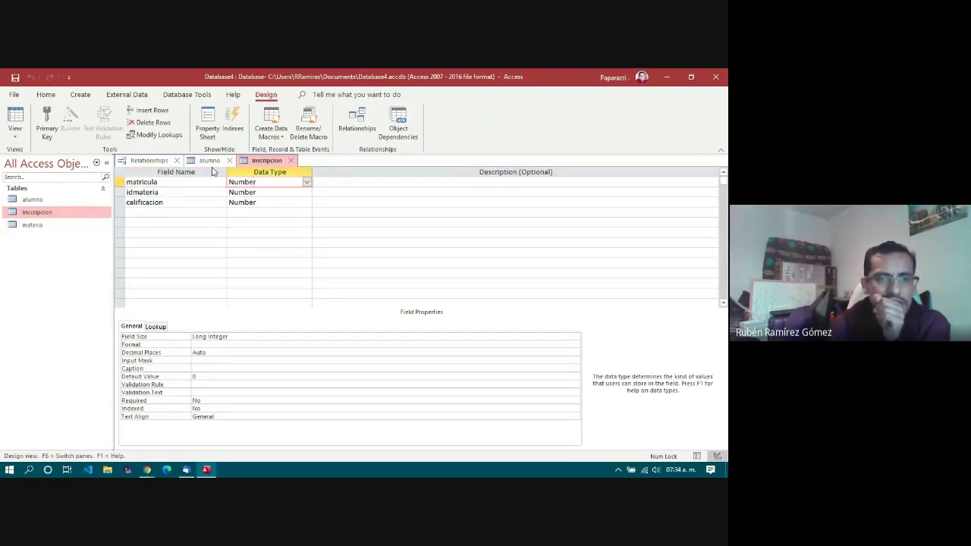
pyautogui.click(209, 160)
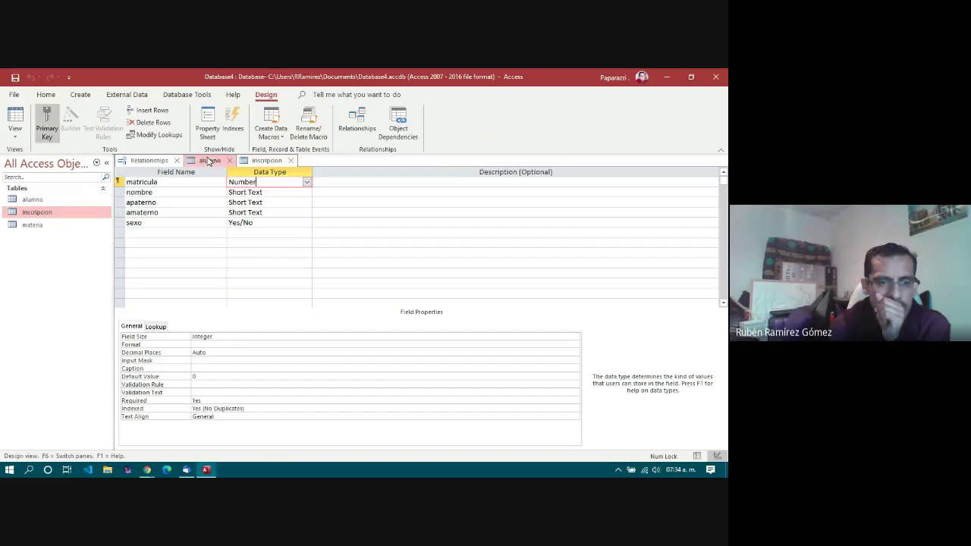
pyautogui.click(203, 336)
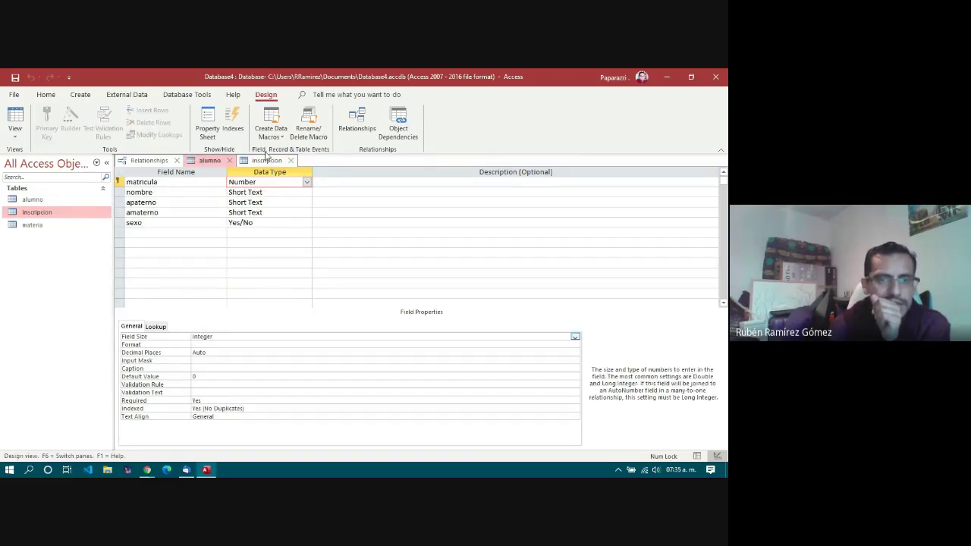
pyautogui.click(266, 161)
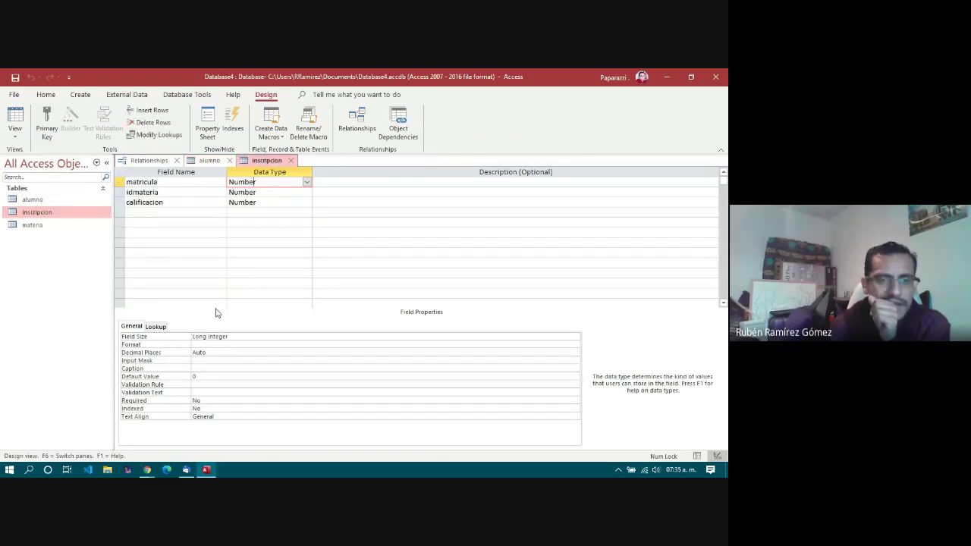
# Step: Set inscripcion's matricula Field Size to Integer, save it, and close both designs
pyautogui.click(255, 337)
pyautogui.click(575, 337)
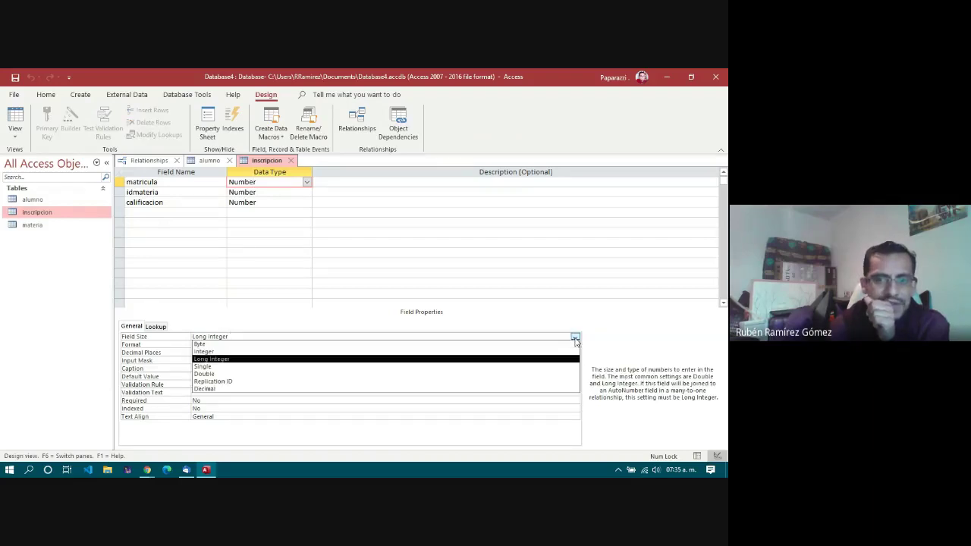
pyautogui.click(235, 352)
pyautogui.click(207, 233)
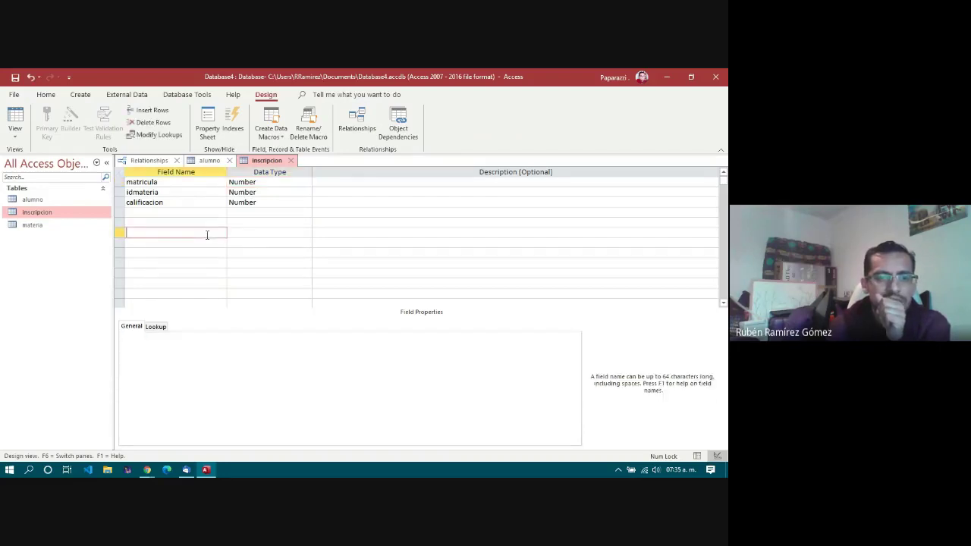
pyautogui.click(264, 183)
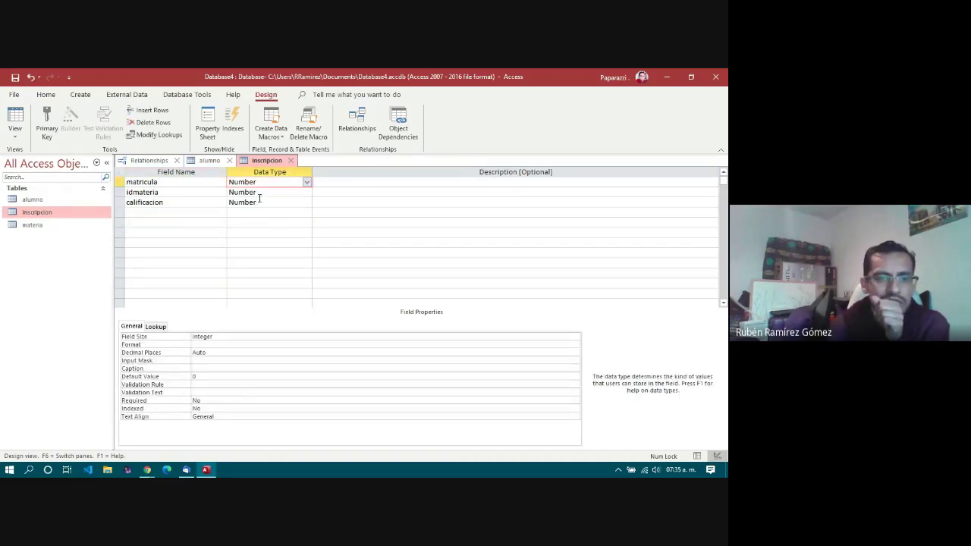
pyautogui.click(290, 160)
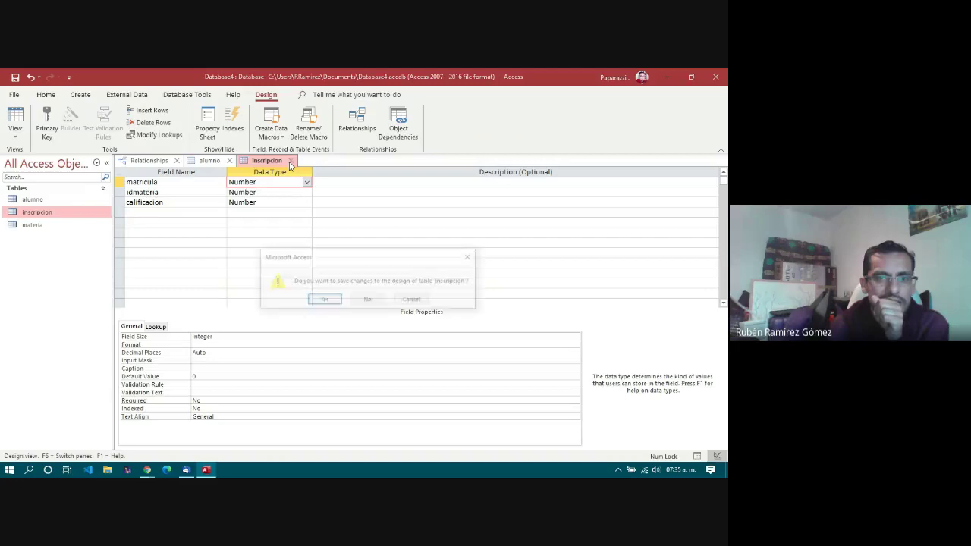
pyautogui.click(324, 301)
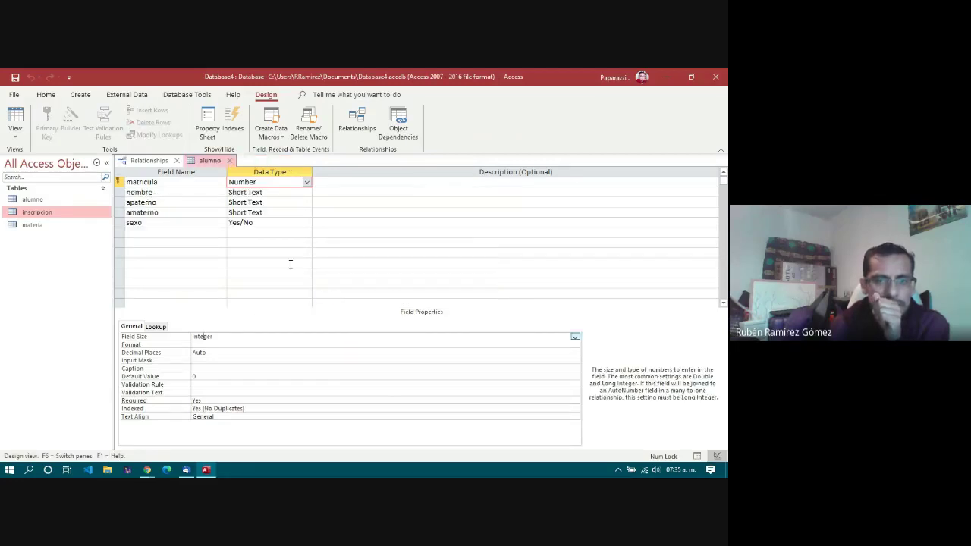
pyautogui.click(232, 162)
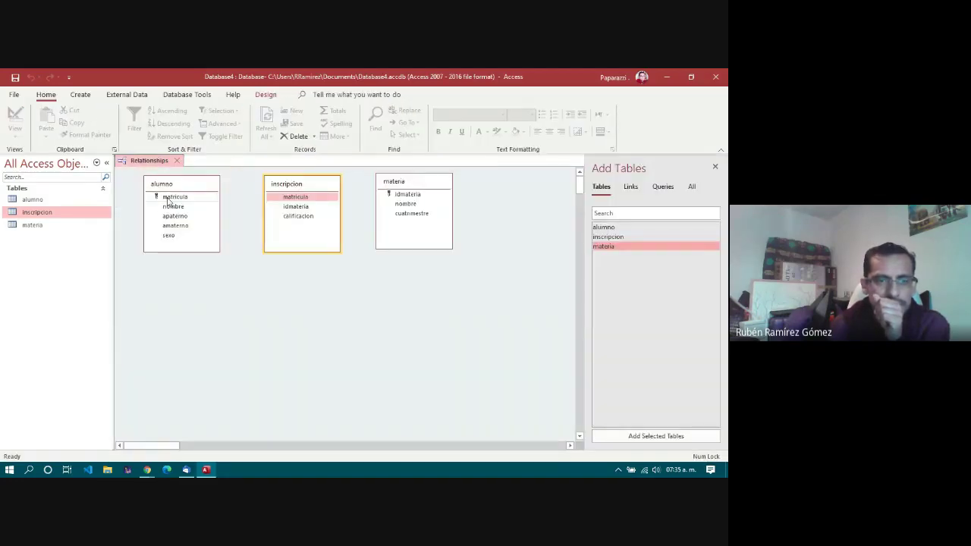
# Step: Create the one-to-many alumno–inscripcion link on matricula with referential integrity and cascade updates
pyautogui.moveTo(174, 197); pyautogui.dragTo(294, 200)
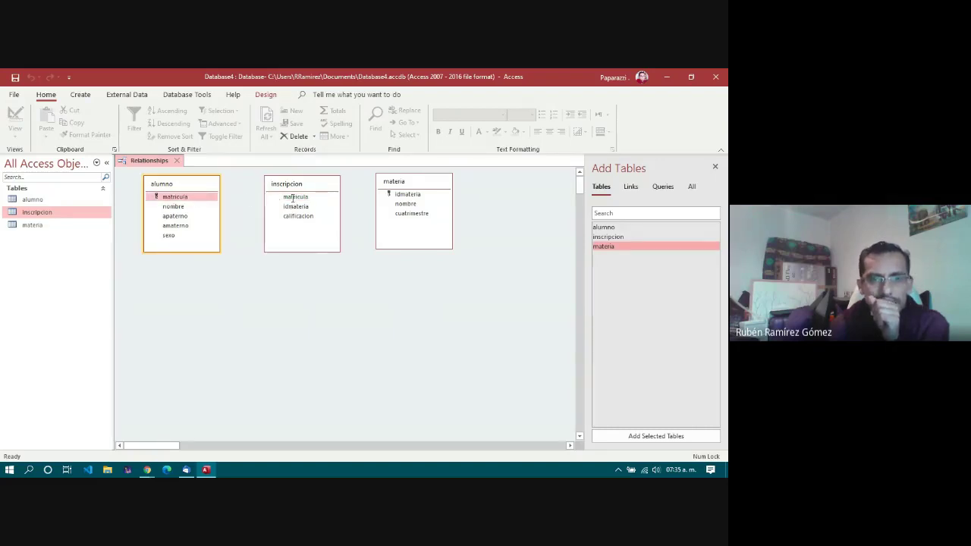
pyautogui.click(292, 233)
pyautogui.click(283, 245)
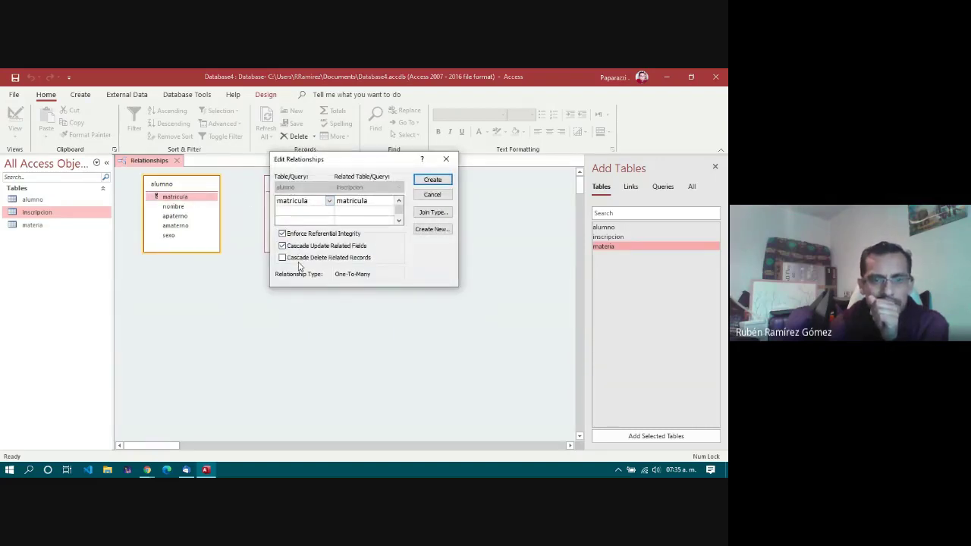
pyautogui.click(434, 182)
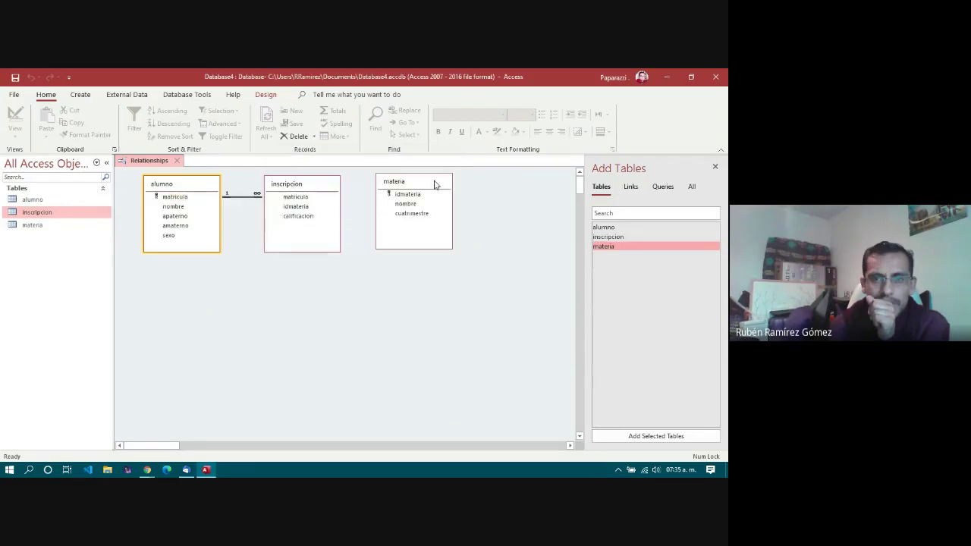
# Step: Space out the tables, moving alumno left and materia farther right
pyautogui.moveTo(193, 188); pyautogui.dragTo(172, 189)
pyautogui.moveTo(296, 188); pyautogui.dragTo(318, 187)
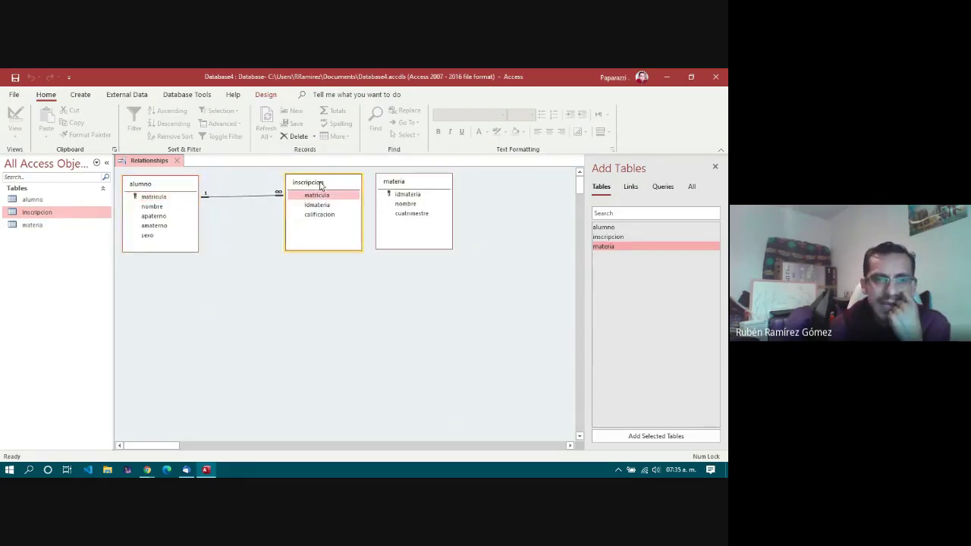
pyautogui.moveTo(398, 187); pyautogui.dragTo(496, 186)
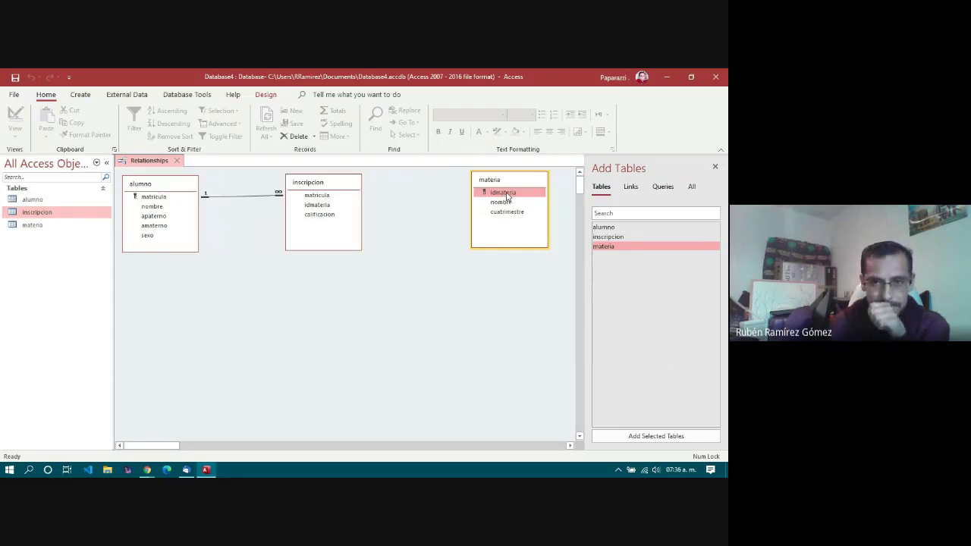
# Step: Link materia's idmateria to inscripcion's idmateria, enforcing referential integrity with cascade deletes
pyautogui.moveTo(507, 196)
pyautogui.mouseDown()
pyautogui.moveTo(403, 193)
pyautogui.moveTo(330, 214)
pyautogui.moveTo(505, 195)
pyautogui.mouseUp()
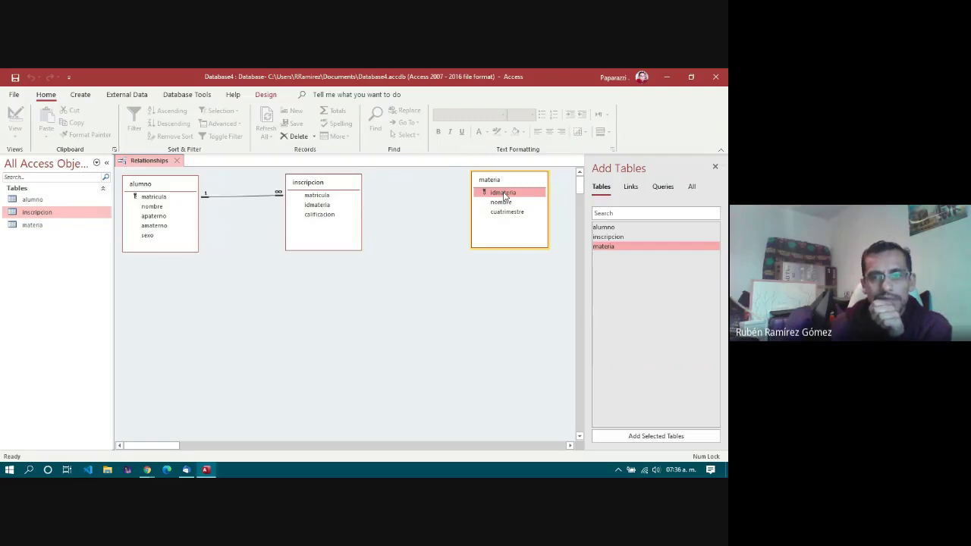
pyautogui.moveTo(505, 195); pyautogui.dragTo(317, 211)
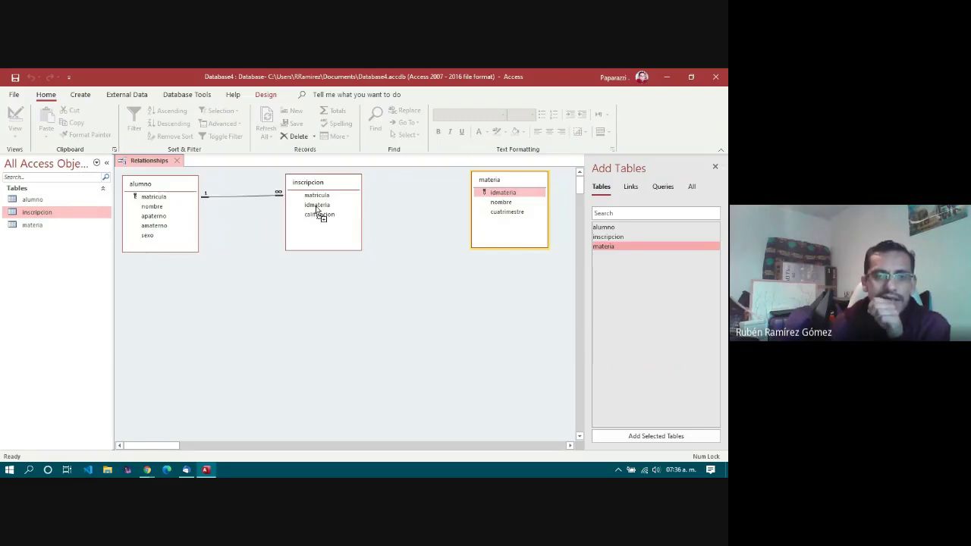
pyautogui.moveTo(317, 211); pyautogui.dragTo(314, 204)
pyautogui.click(312, 235)
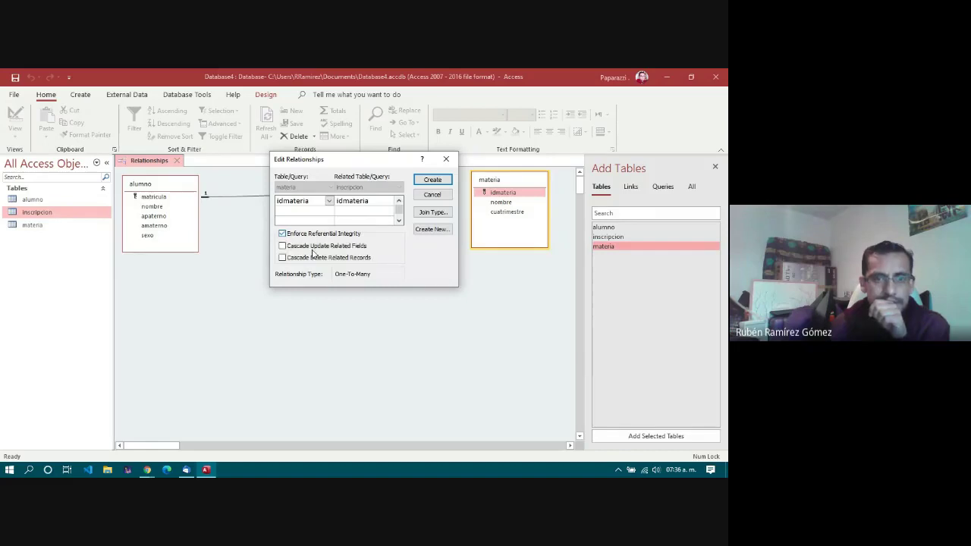
pyautogui.click(313, 257)
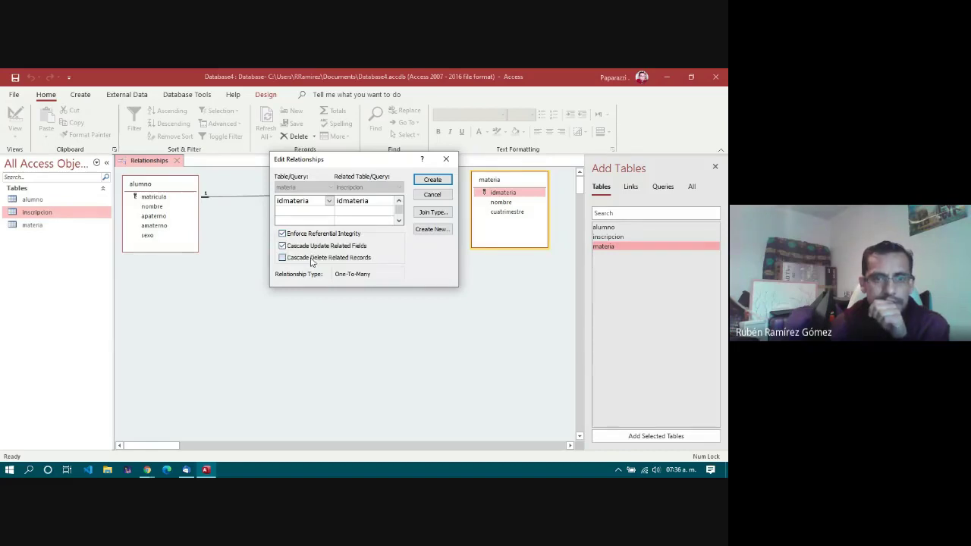
pyautogui.click(432, 181)
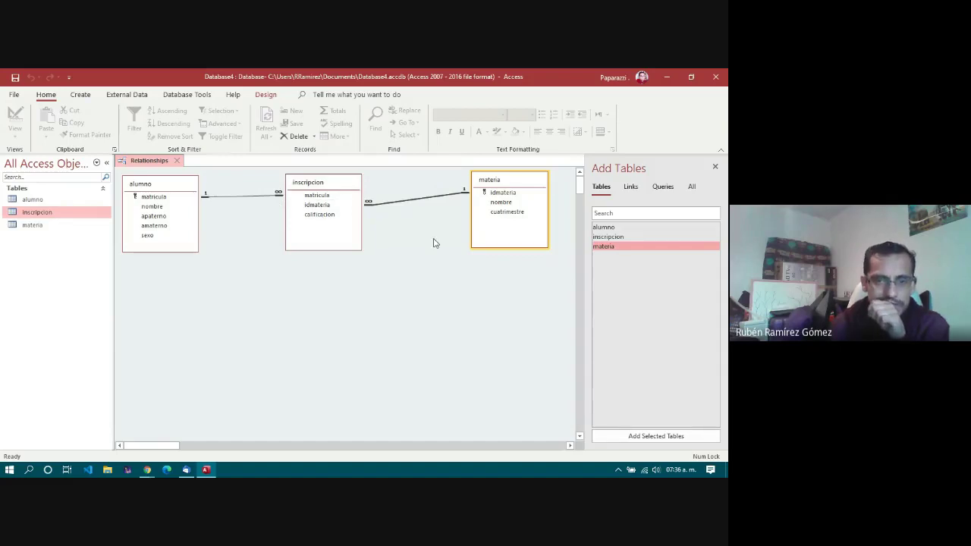
# Step: Nudge materia left and inscripcion right, then close the Relationships window saving the layout
pyautogui.moveTo(490, 182); pyautogui.dragTo(432, 182)
pyautogui.click(339, 188)
pyautogui.moveTo(308, 187); pyautogui.dragTo(317, 187)
pyautogui.click(370, 283)
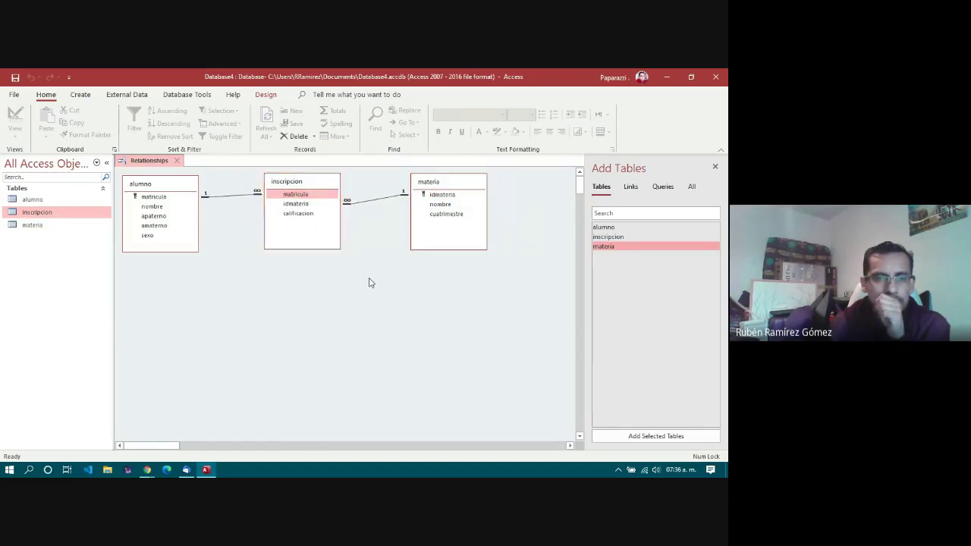
pyautogui.click(178, 160)
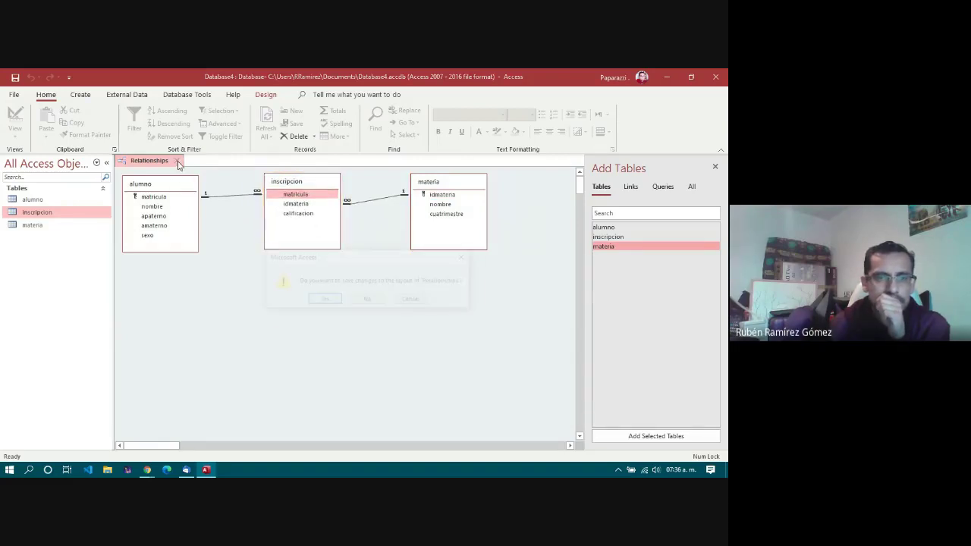
pyautogui.click(321, 300)
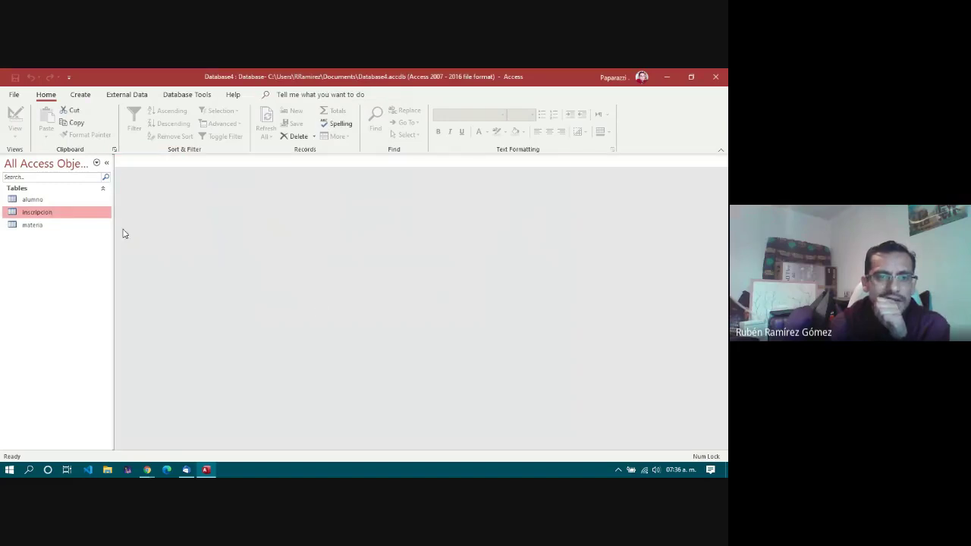
# Step: Reopen the Relationships window from Database Tools
pyautogui.click(211, 97)
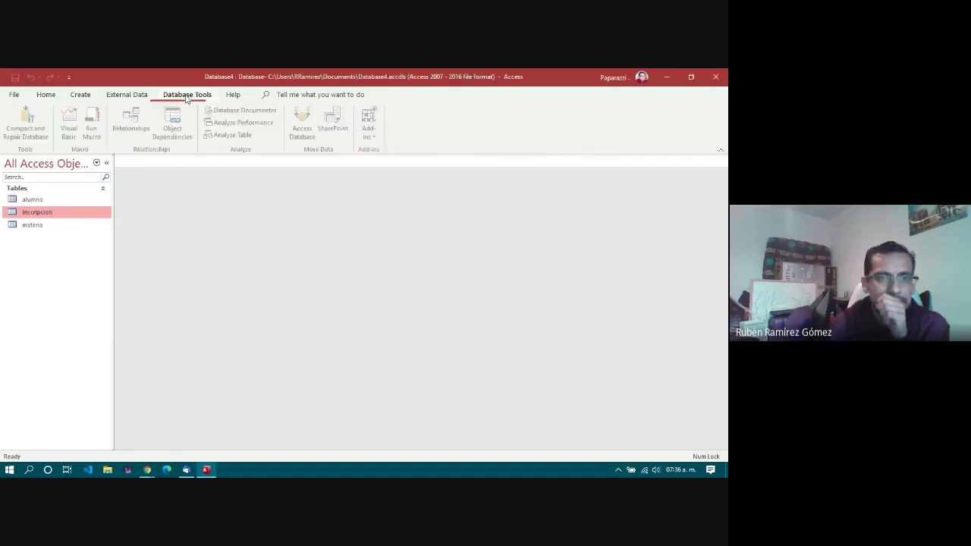
pyautogui.click(134, 122)
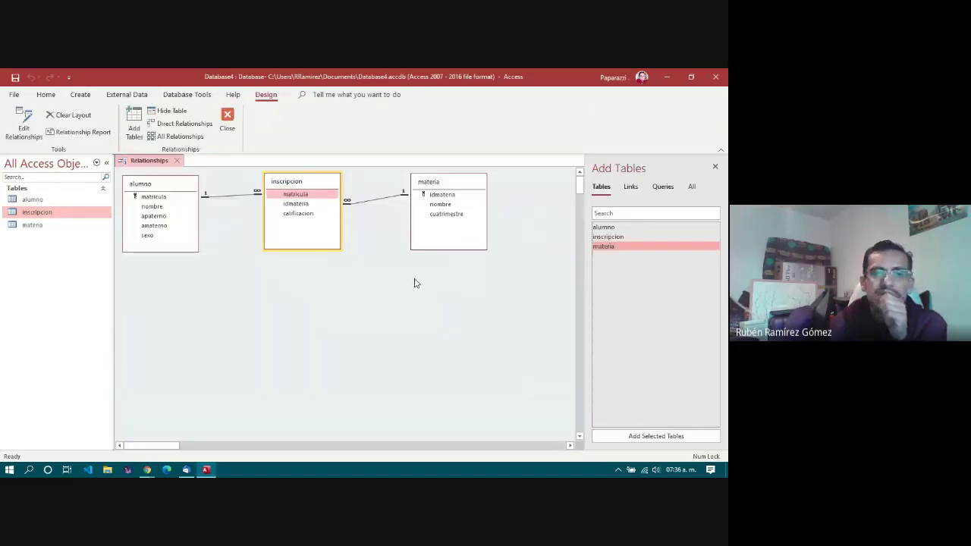
pyautogui.click(378, 294)
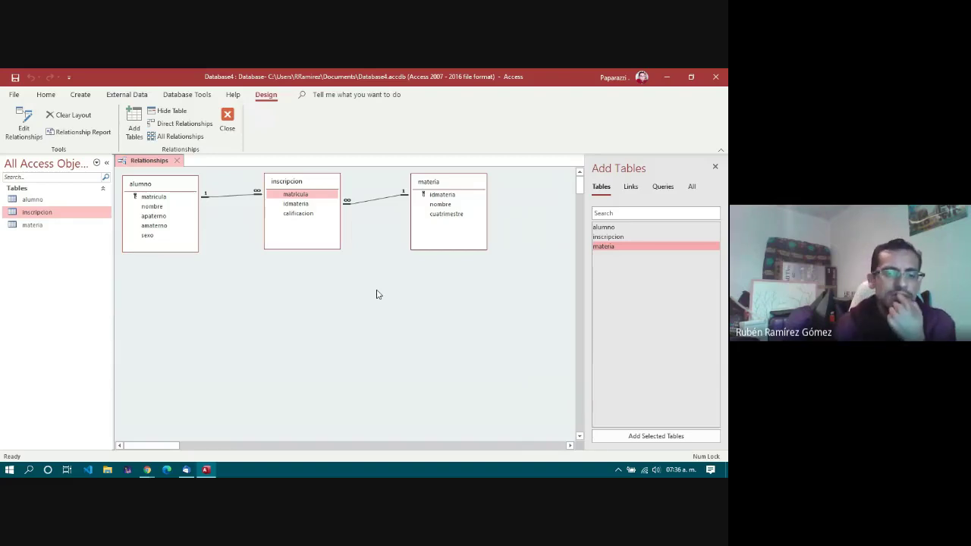
# Step: Compact the diagram with inscripcion between alumno and materia, then close and save the layout
pyautogui.moveTo(288, 172); pyautogui.dragTo(282, 241)
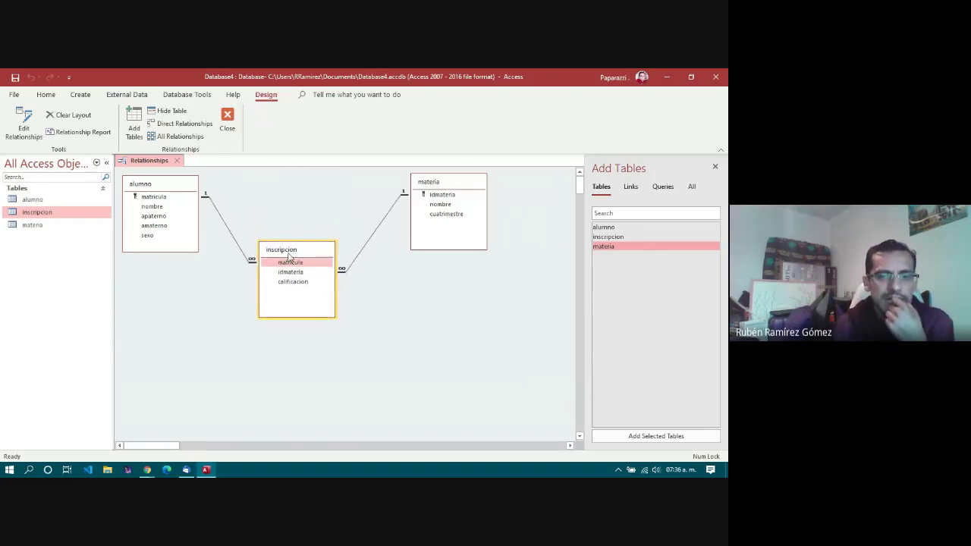
pyautogui.moveTo(430, 185); pyautogui.dragTo(400, 184)
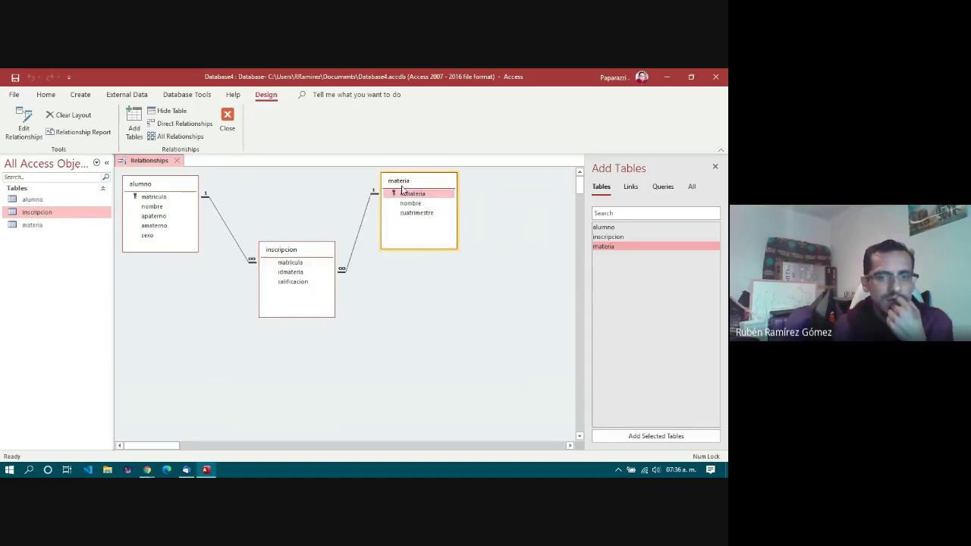
pyautogui.moveTo(300, 253); pyautogui.dragTo(280, 206)
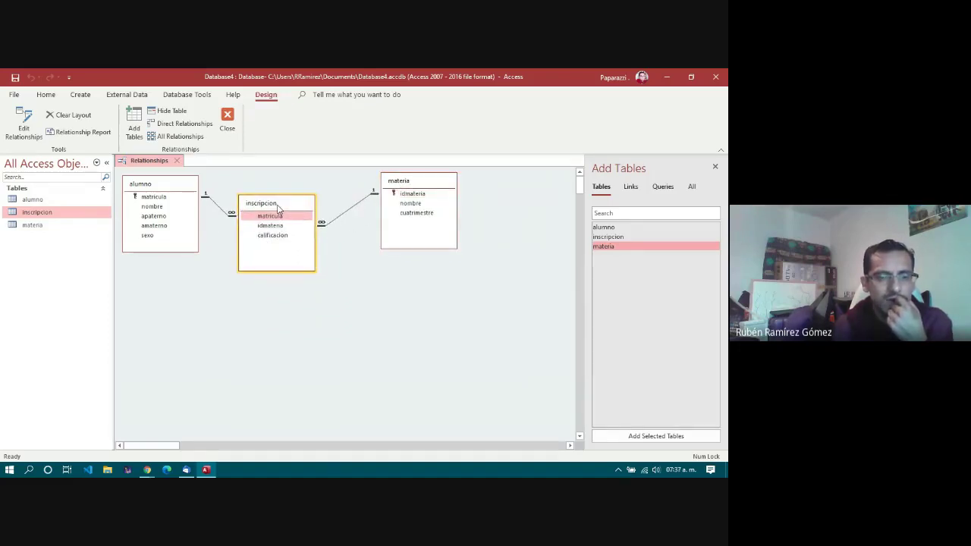
pyautogui.moveTo(420, 186); pyautogui.dragTo(400, 187)
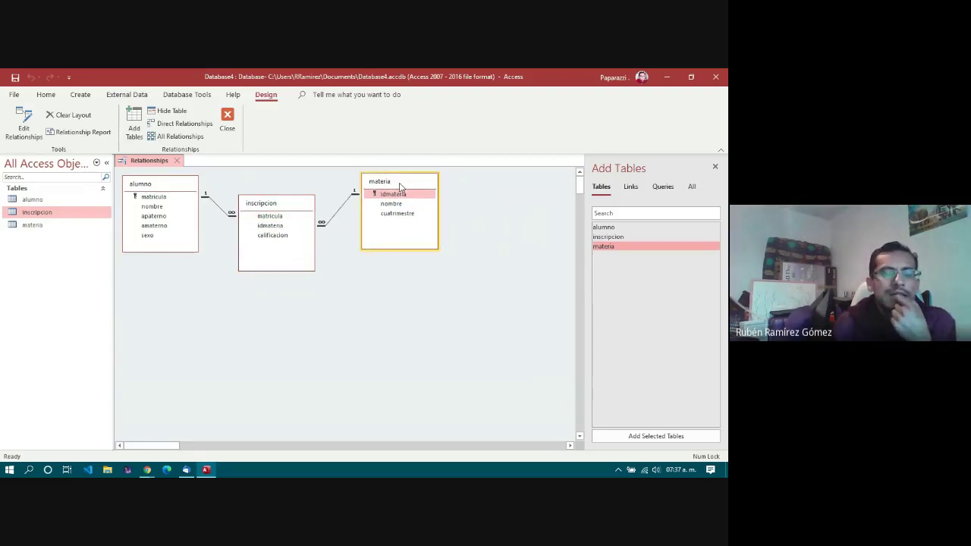
pyautogui.click(185, 325)
pyautogui.click(79, 95)
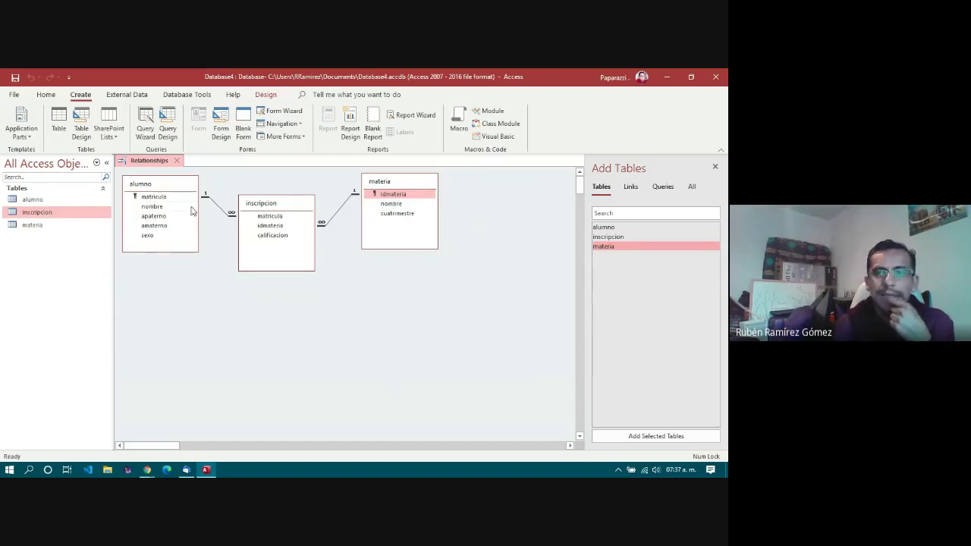
pyautogui.click(175, 162)
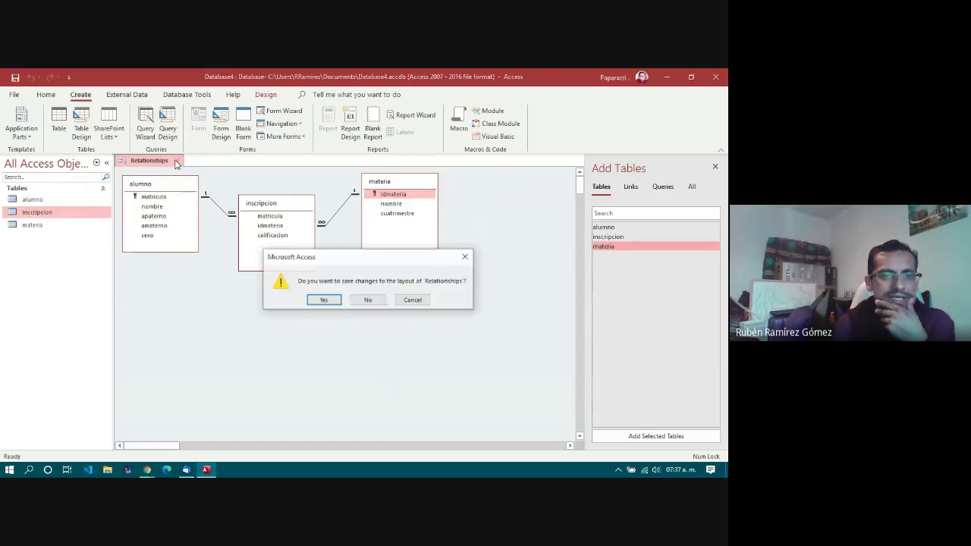
pyautogui.click(324, 301)
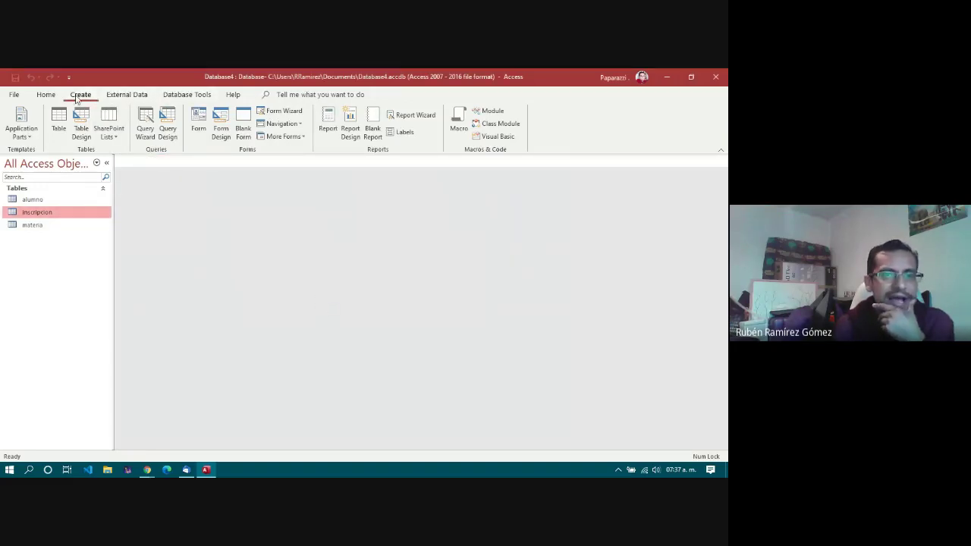
# Step: Create a new query in SQL View and set its type to Data Definition
pyautogui.click(167, 121)
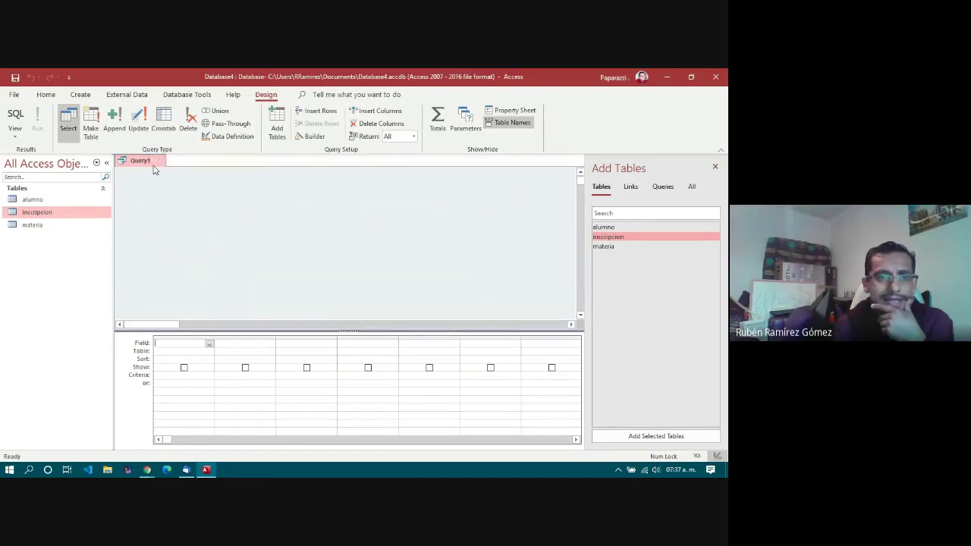
pyautogui.click(14, 135)
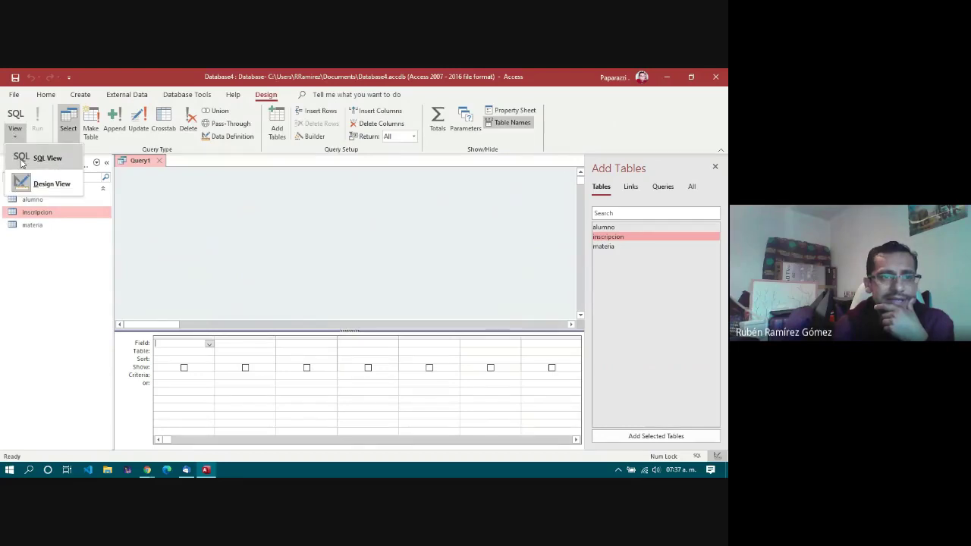
pyautogui.click(48, 160)
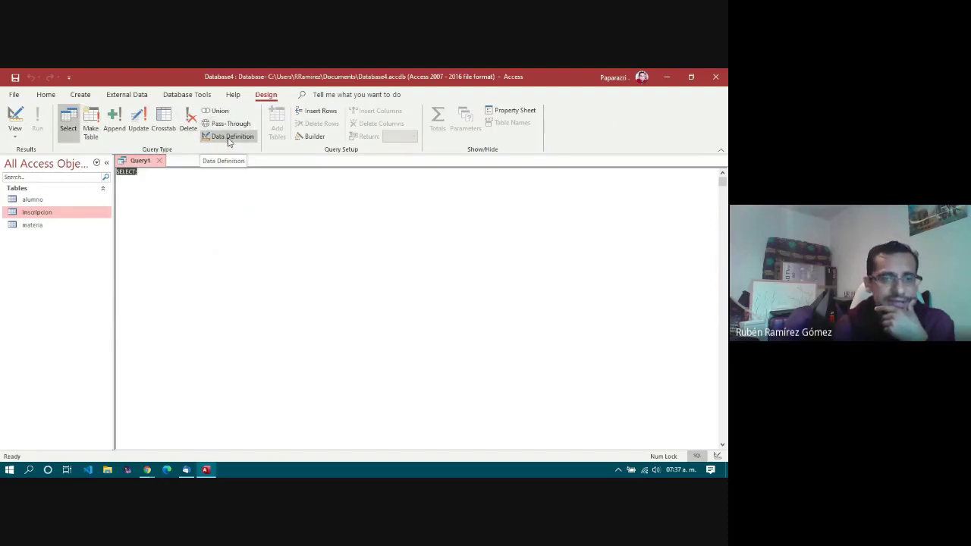
pyautogui.click(229, 138)
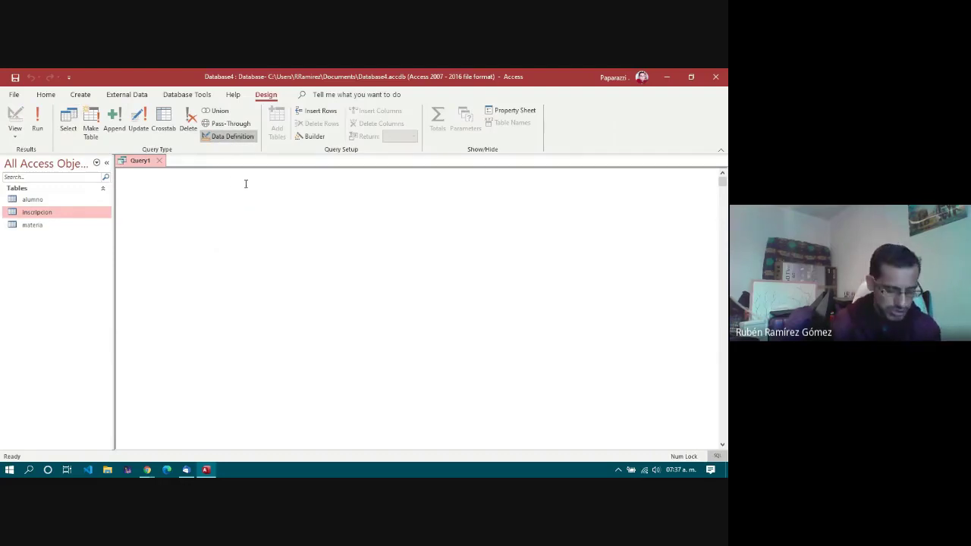
# Step: Write CREATE TABLE tbl1 with campo1 integer not null, campo2 varchar(150) null, campo3 datetime not null
pyautogui.press('capslock')
pyautogui.write('CREATE')
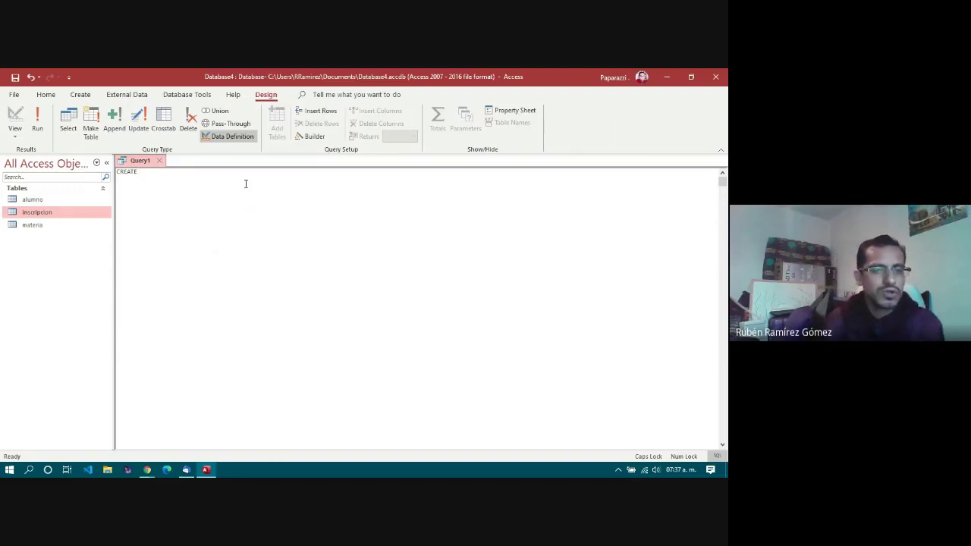
pyautogui.write('TABLE')
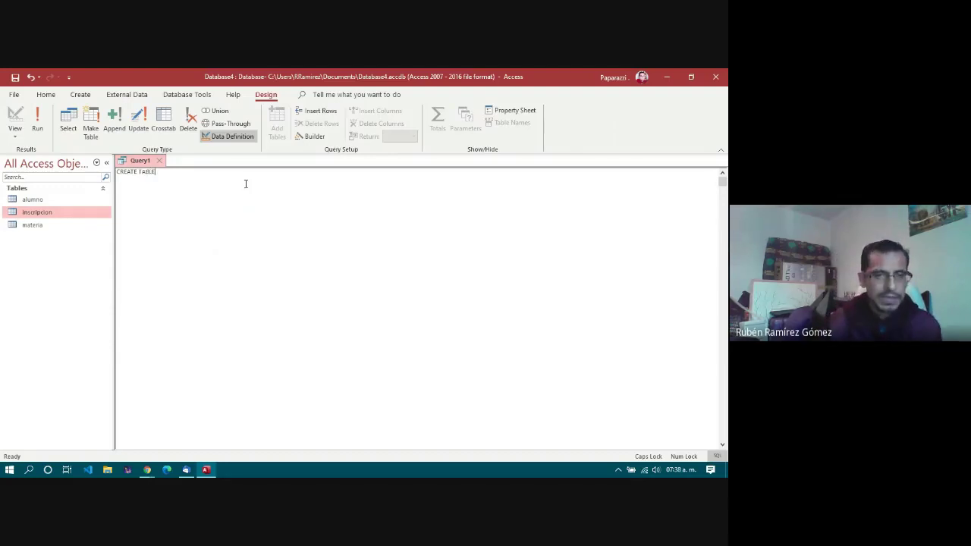
pyautogui.press('capslock')
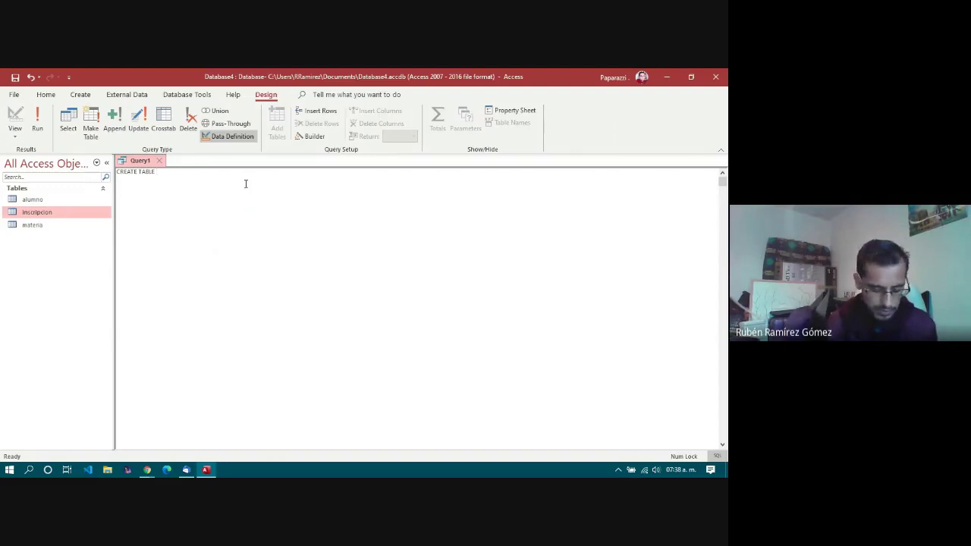
pyautogui.write('tbl1')
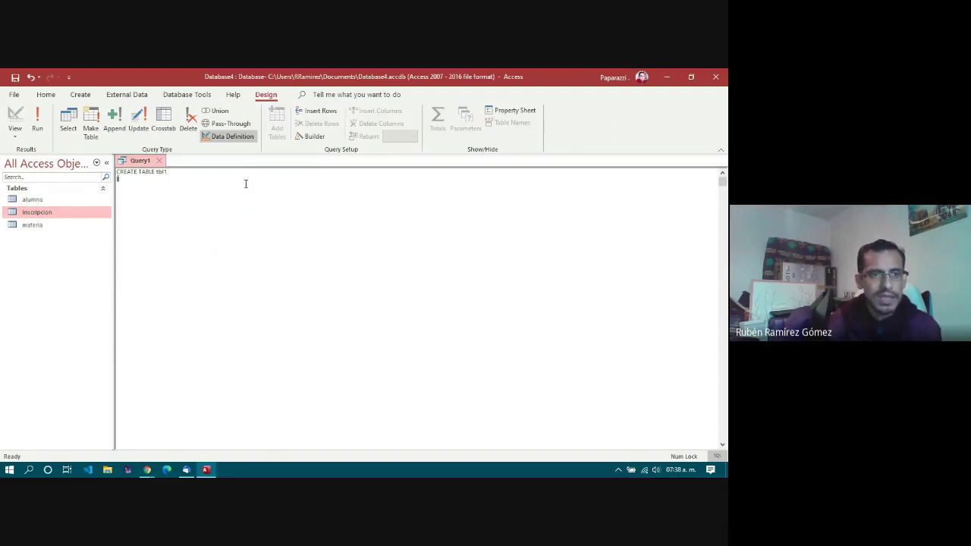
pyautogui.press('Return')
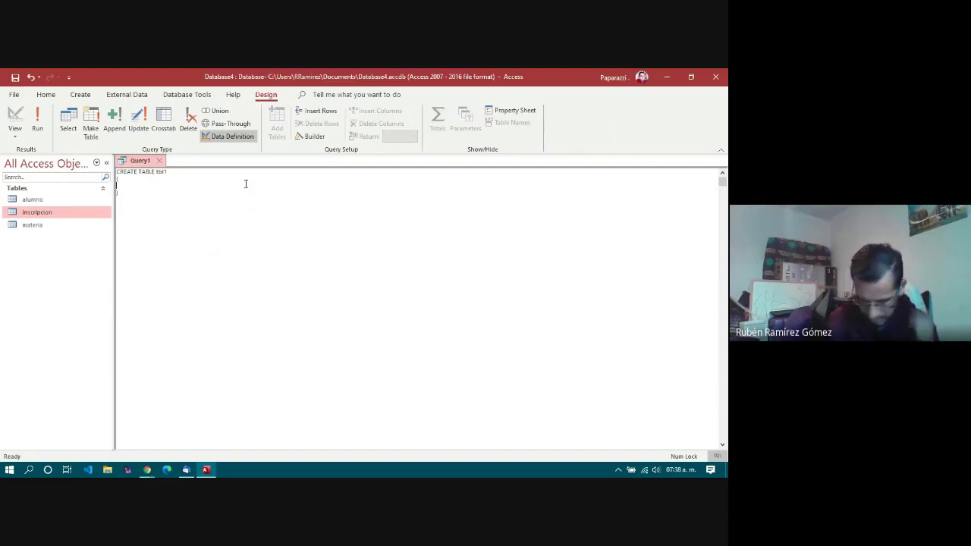
pyautogui.write('campo')
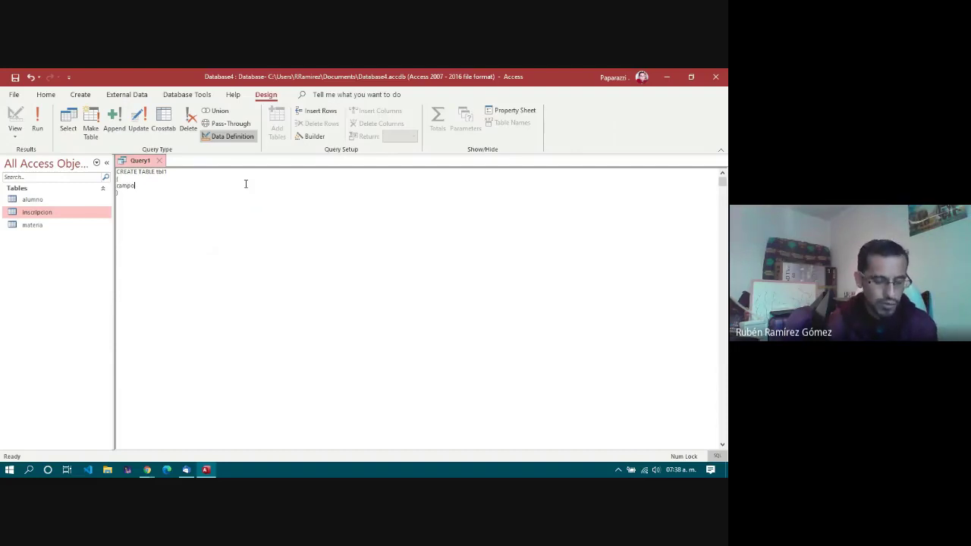
pyautogui.write('1 integer')
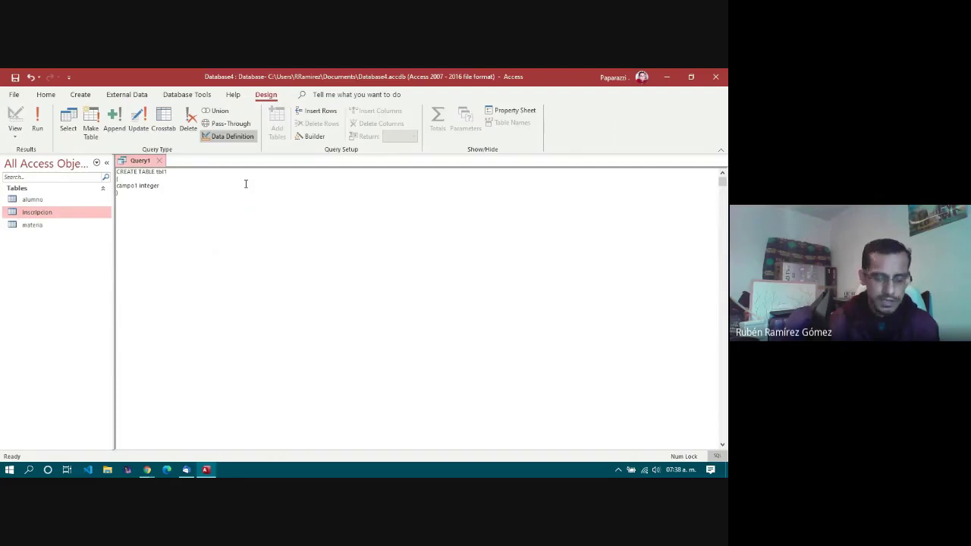
pyautogui.write(' not')
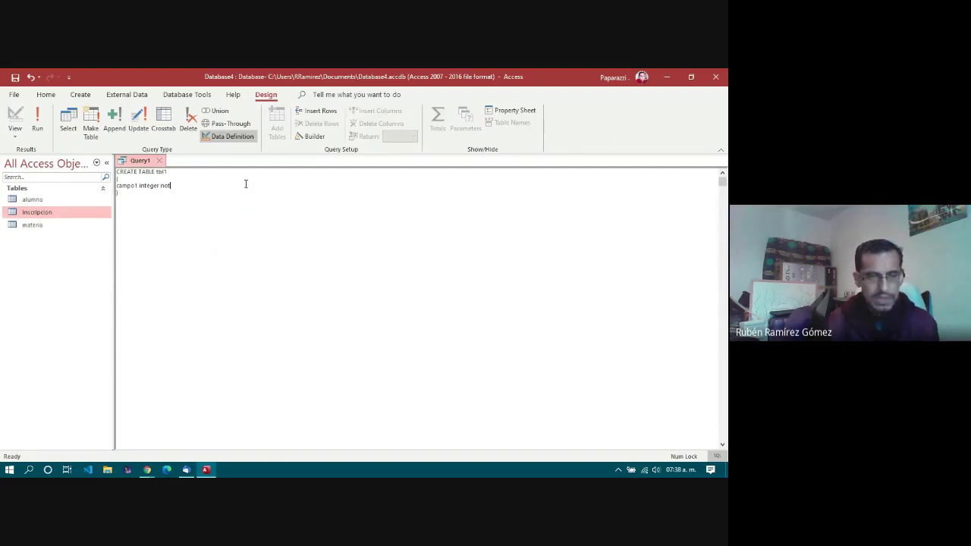
pyautogui.write(' nu')
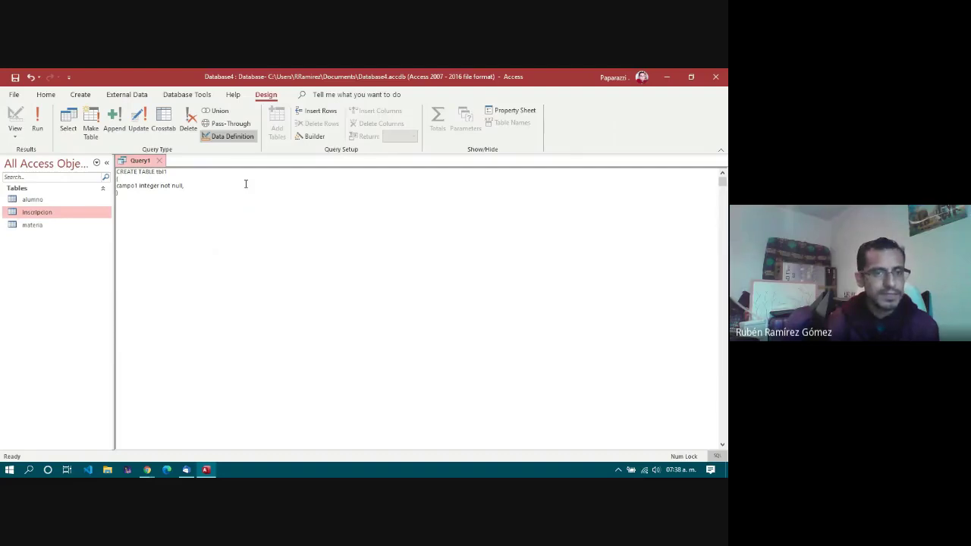
pyautogui.write('ll,')
pyautogui.press('Return')
pyautogui.write('campo2')
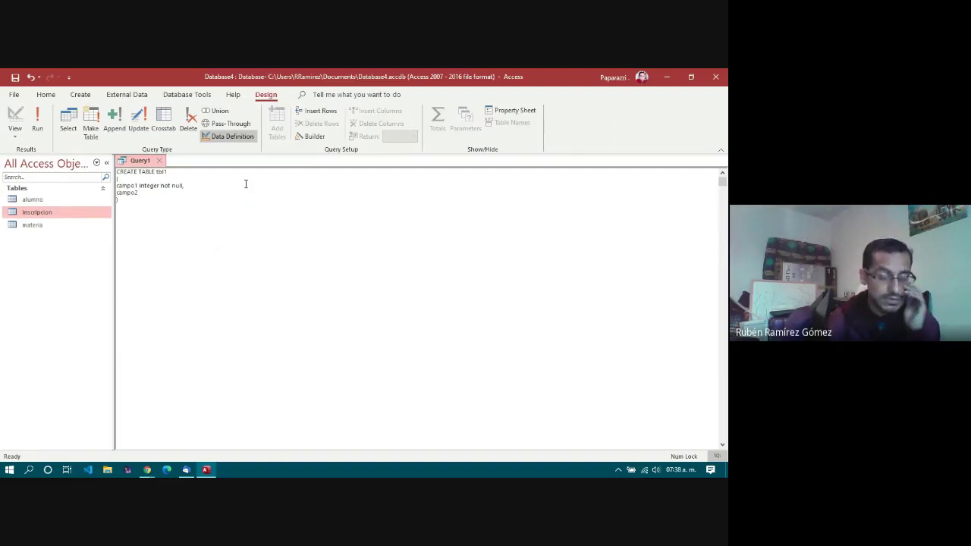
pyautogui.write(' varcha')
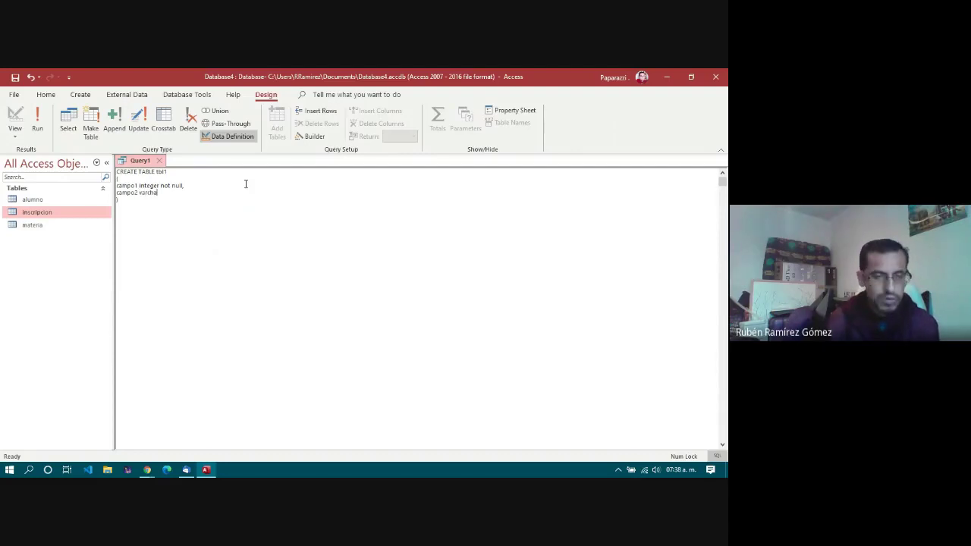
pyautogui.write('r(')
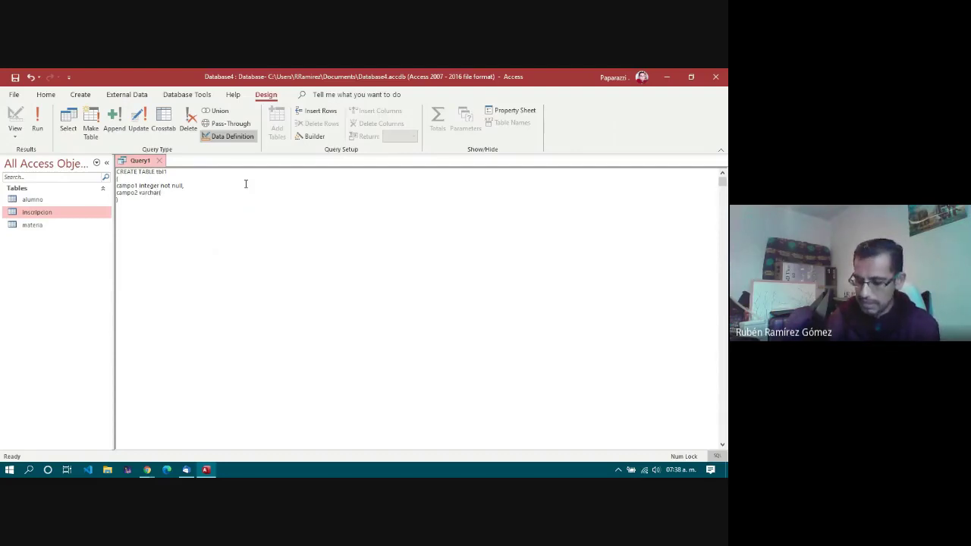
pyautogui.write('150')
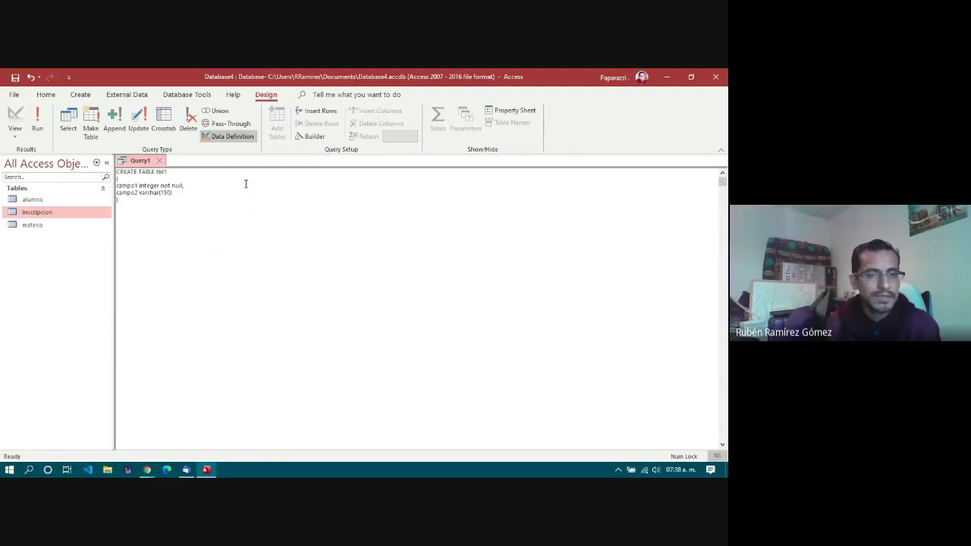
pyautogui.write(')')
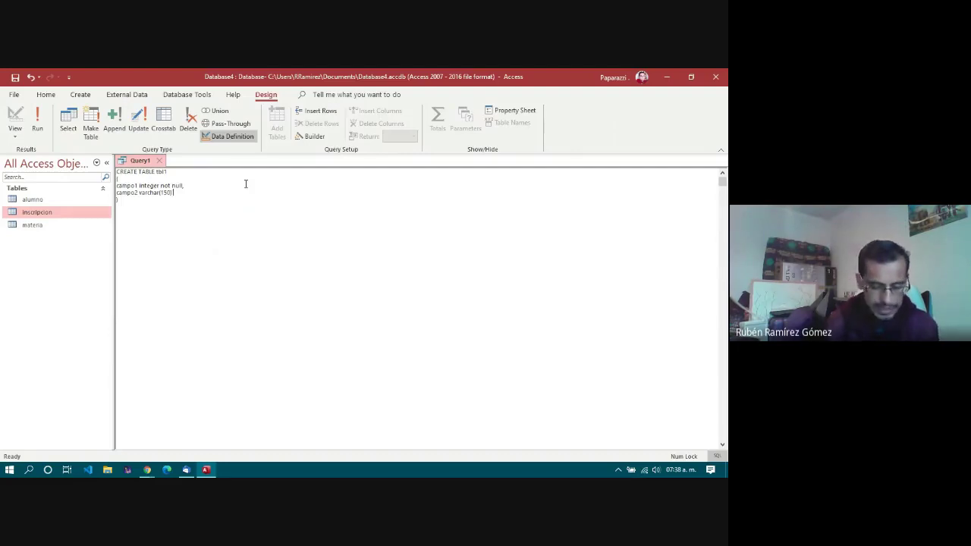
pyautogui.write(' nul')
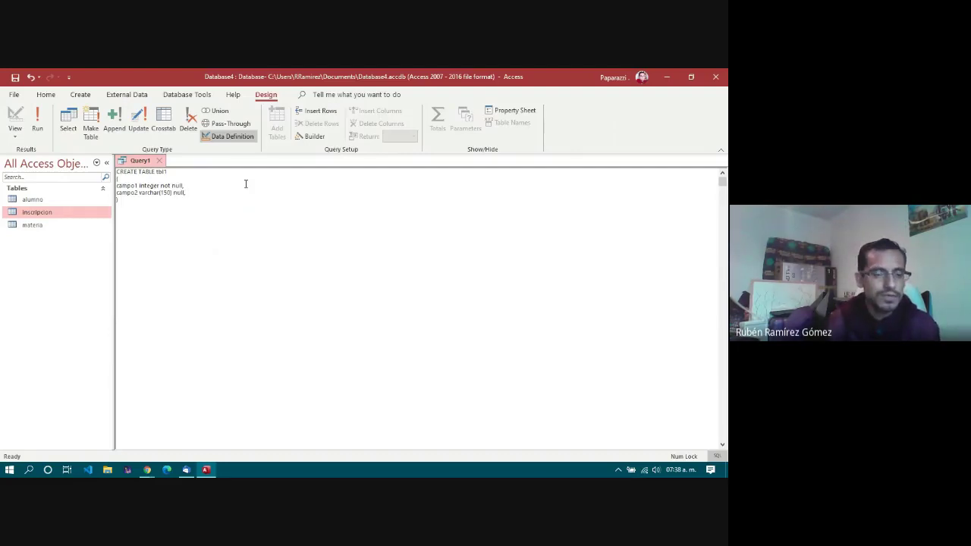
pyautogui.write('l,')
pyautogui.press('Return')
pyautogui.write('c')
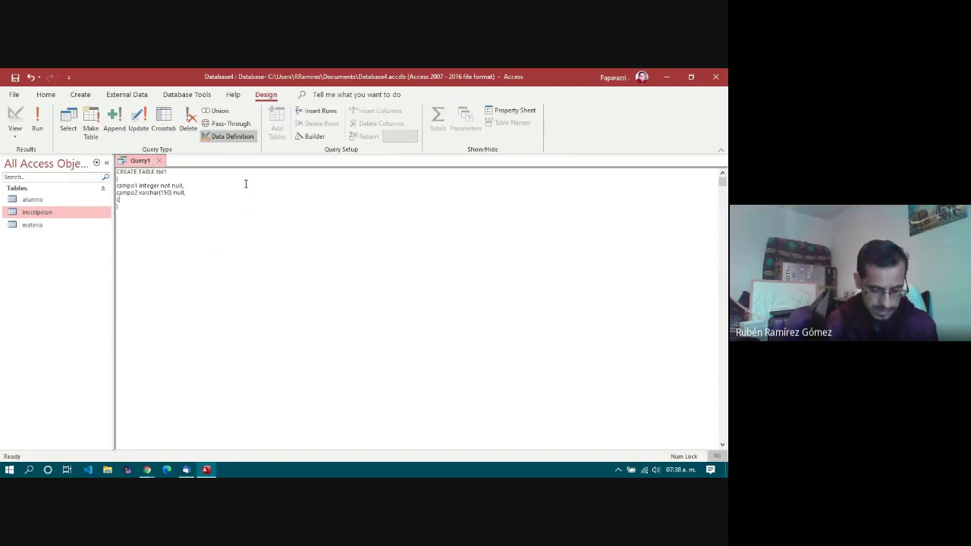
pyautogui.write('ampo3')
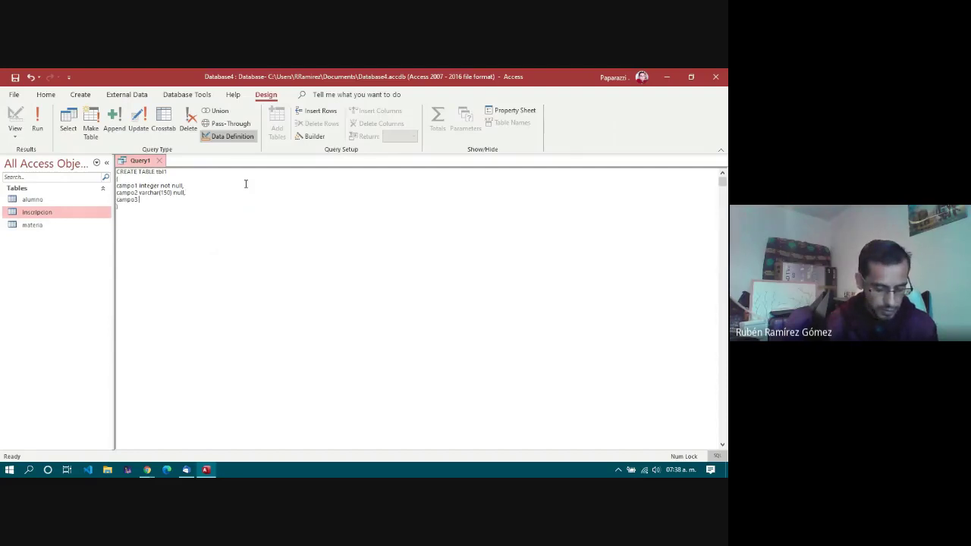
pyautogui.write(' datetime')
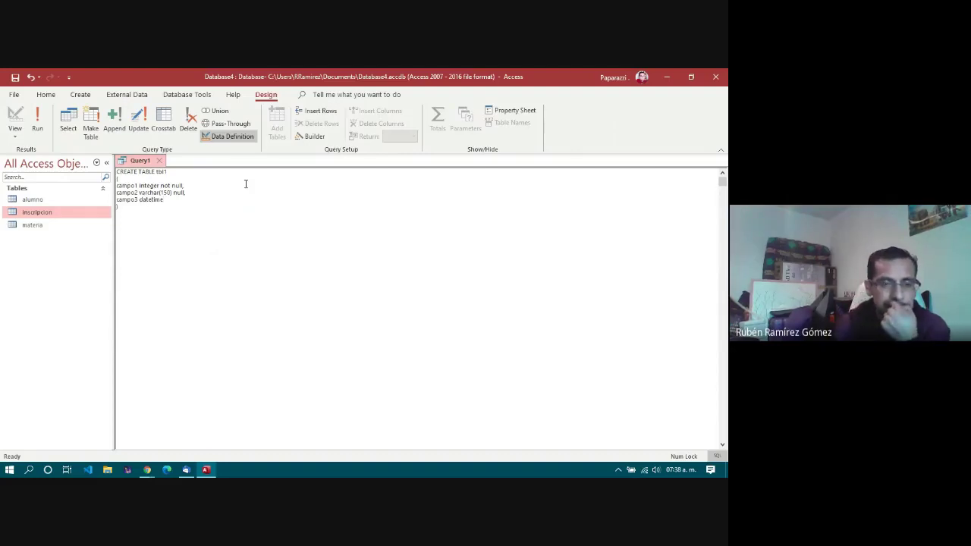
pyautogui.write(' no')
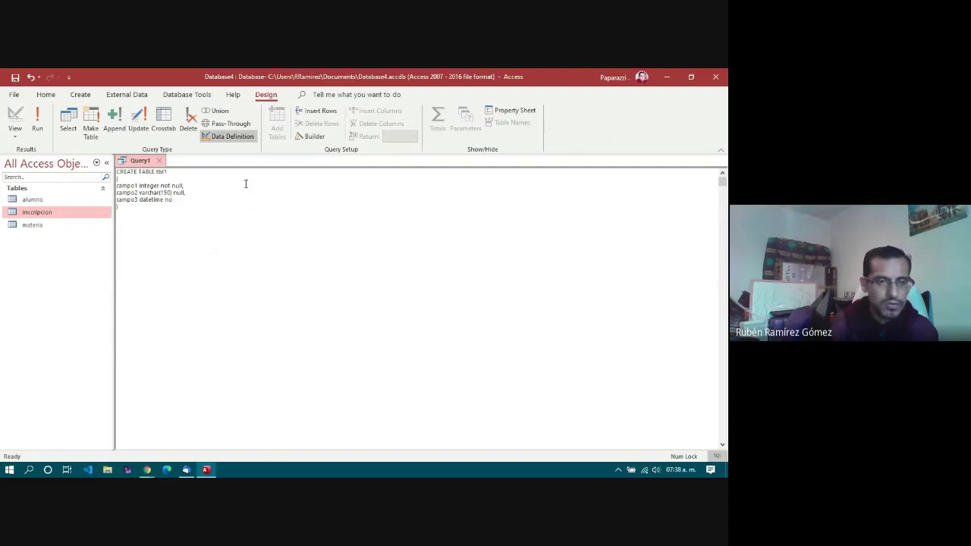
pyautogui.write('t null')
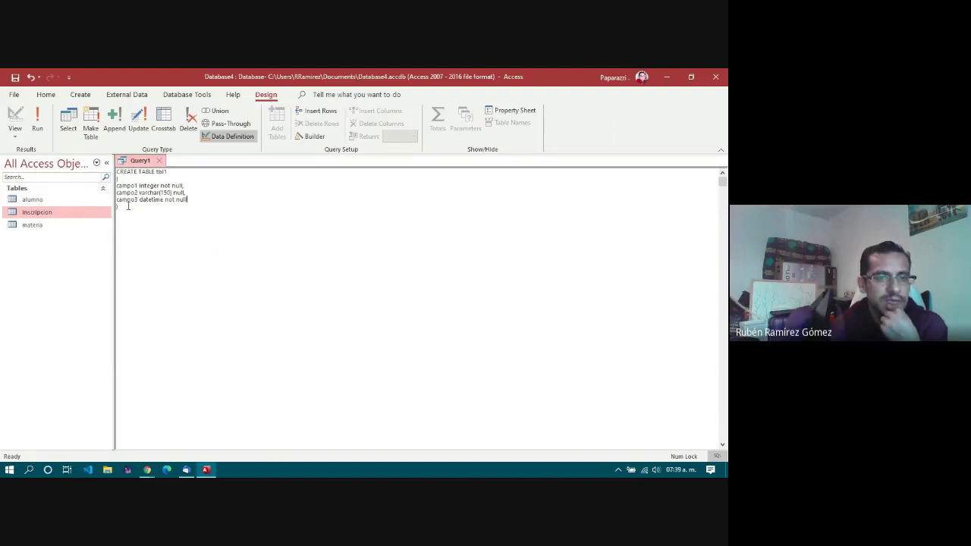
# Step: Run the CREATE TABLE query to create tbl1, discard Query1 unsaved, and open tbl1
pyautogui.click(38, 135)
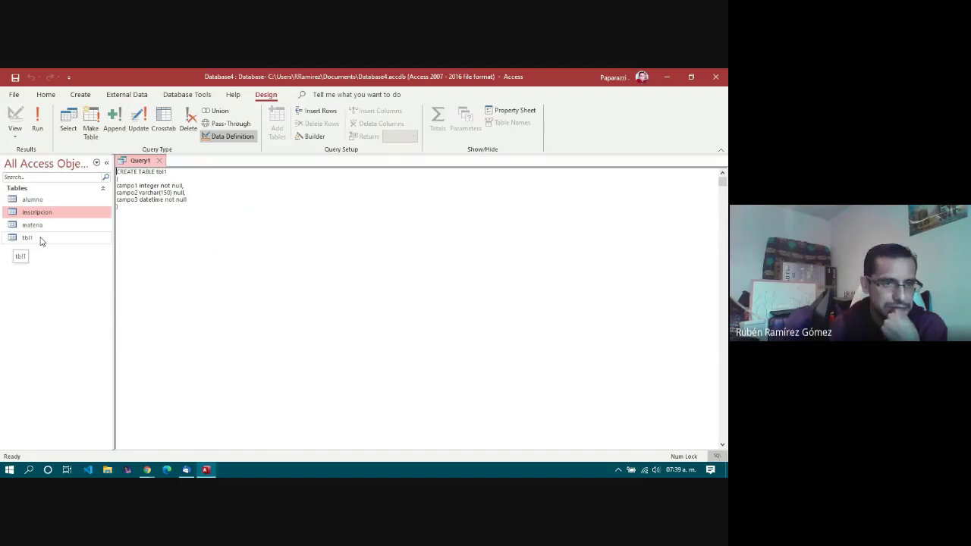
pyautogui.click(159, 161)
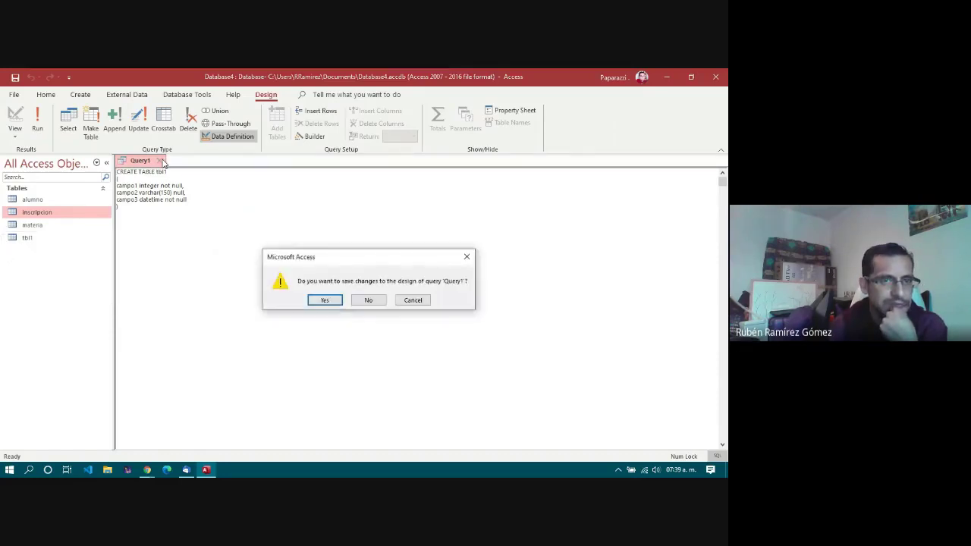
pyautogui.click(372, 303)
pyautogui.doubleClick(31, 239)
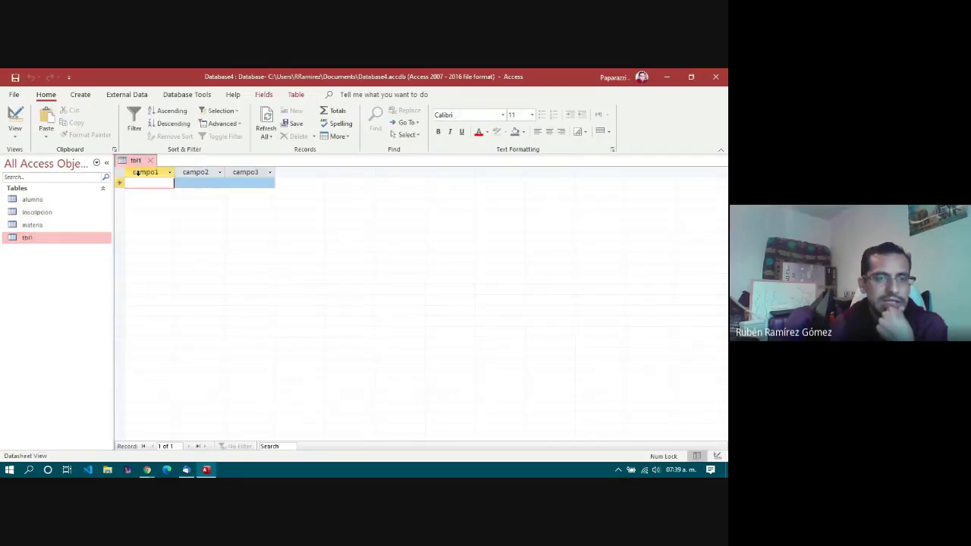
# Step: In Design View, check campo1 is Number, campo2 Short Text size 150, campo3 Date/Time
pyautogui.click(15, 117)
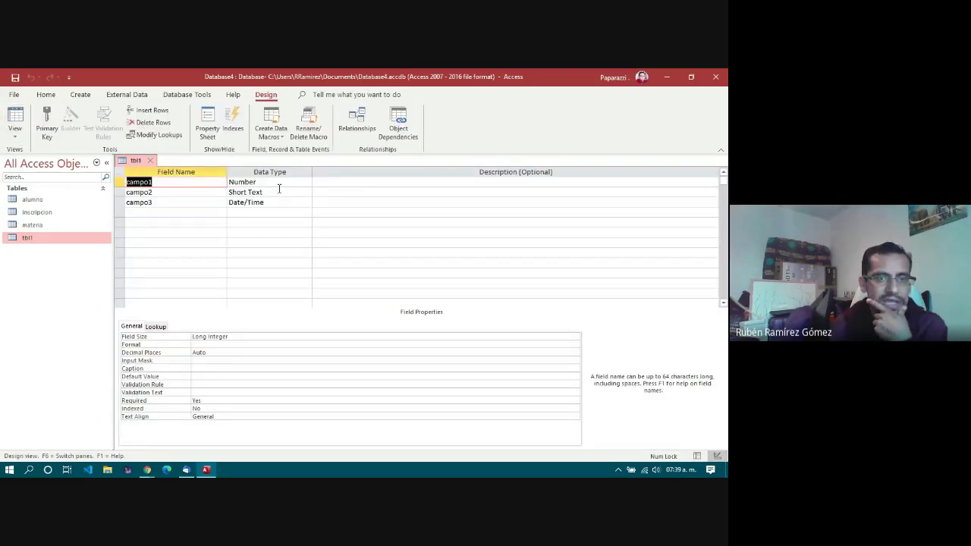
pyautogui.click(281, 184)
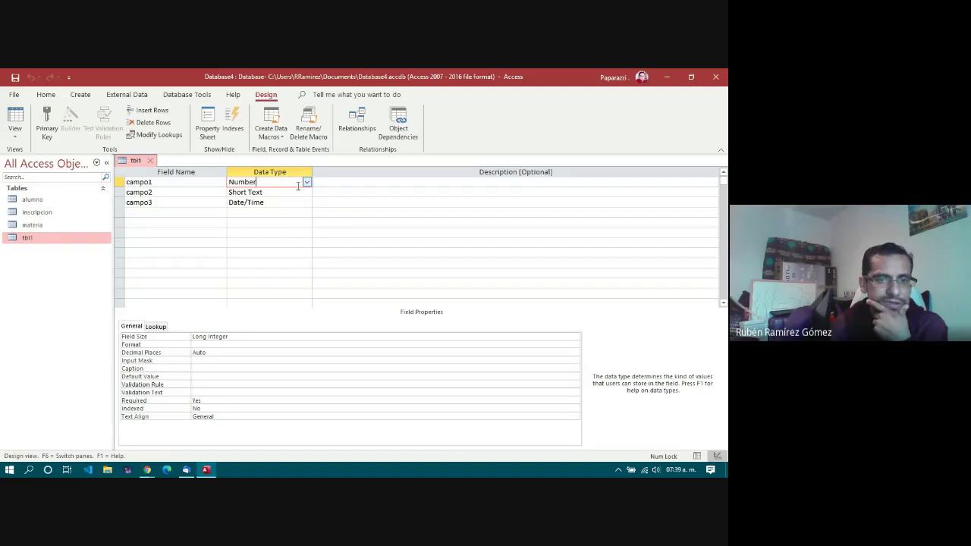
pyautogui.click(238, 337)
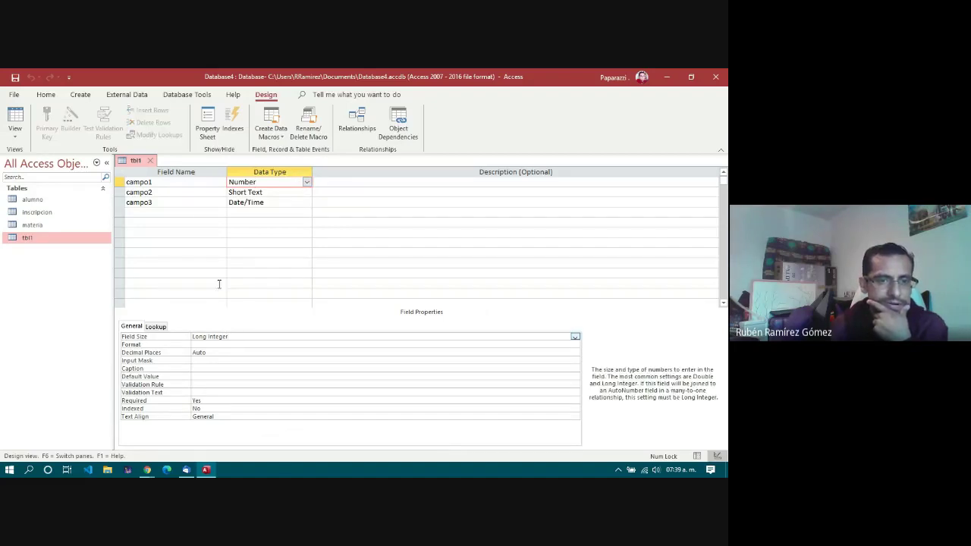
pyautogui.click(188, 193)
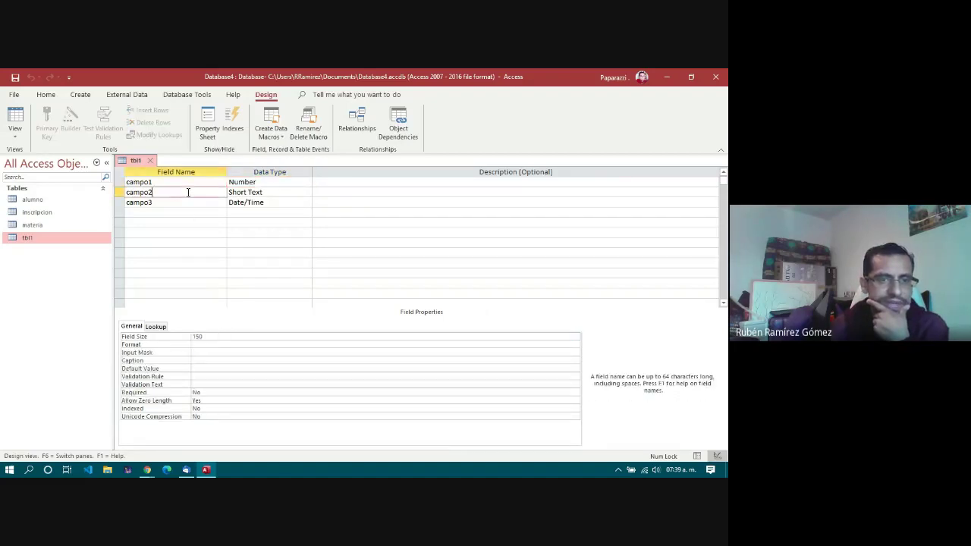
pyautogui.click(276, 193)
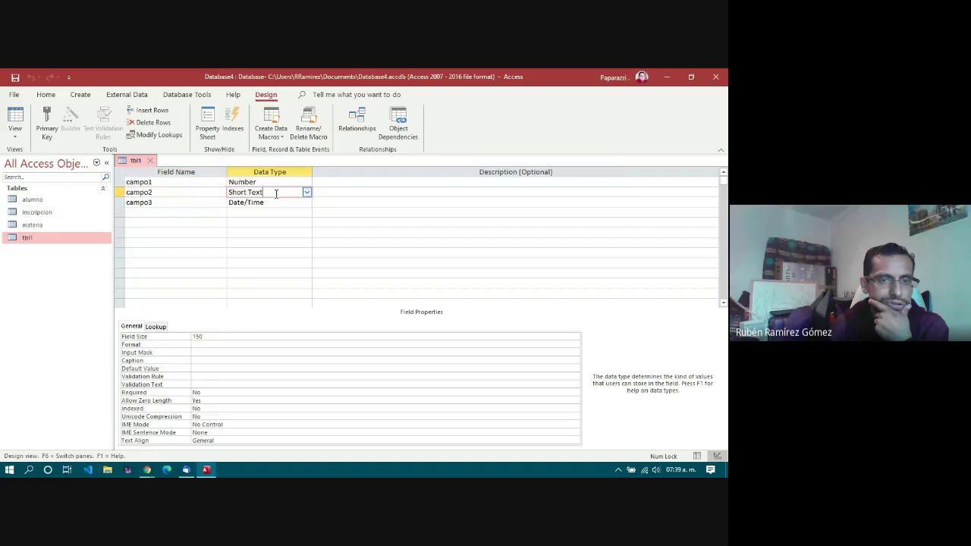
pyautogui.click(221, 336)
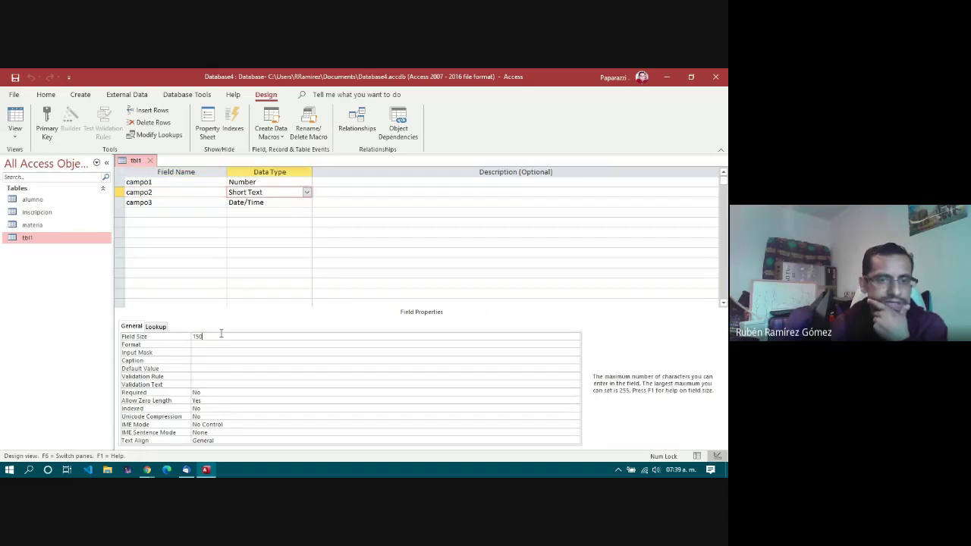
pyautogui.click(158, 202)
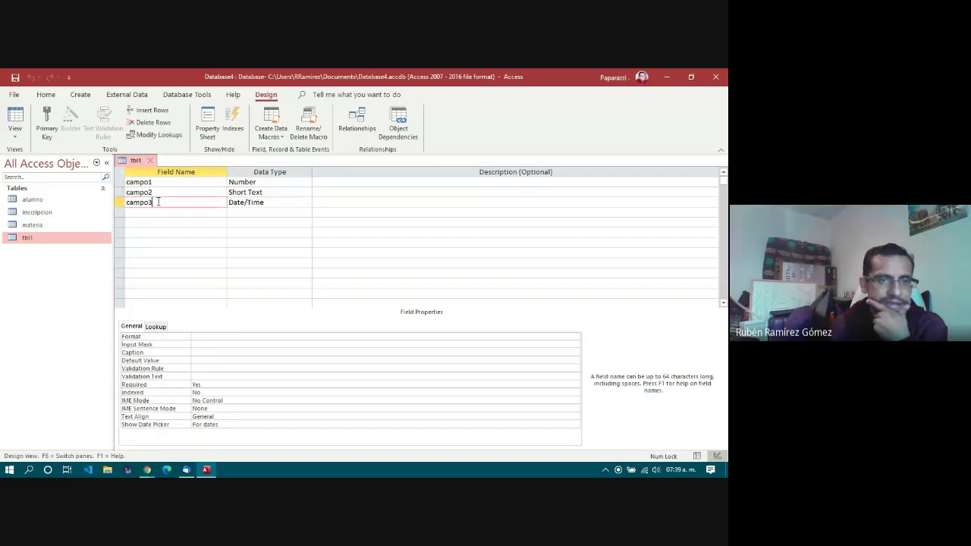
pyautogui.click(282, 202)
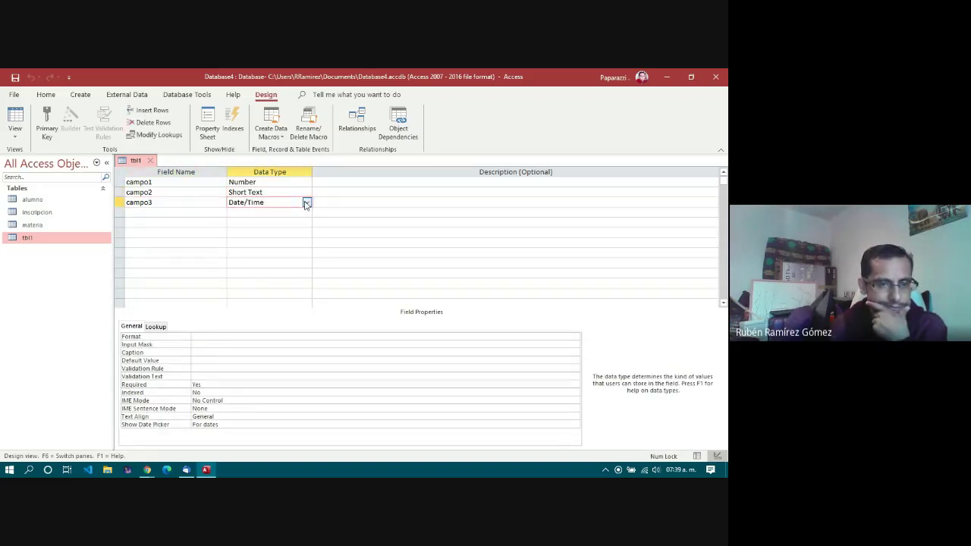
# Step: Step through the three fields again to compare their properties, then close tbl1
pyautogui.click(188, 191)
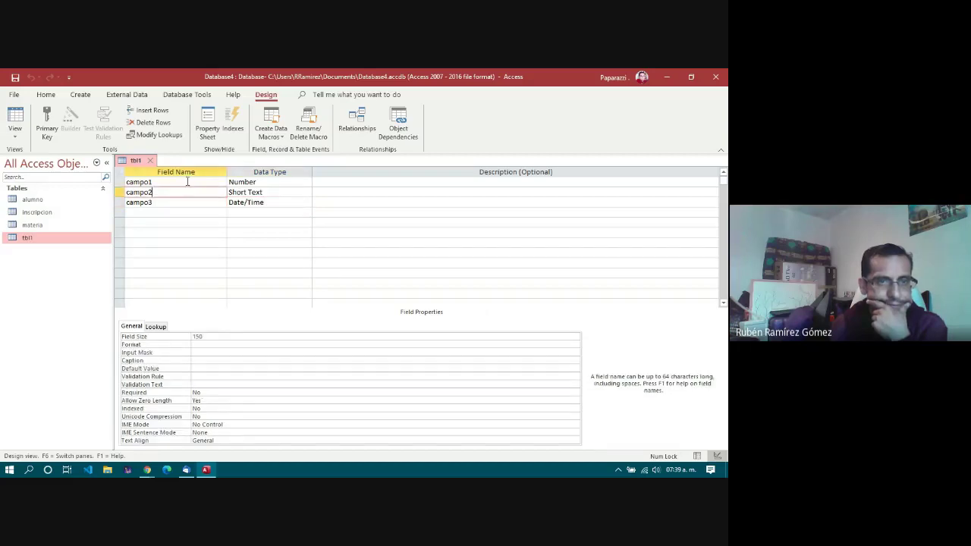
pyautogui.click(188, 182)
pyautogui.click(193, 191)
pyautogui.click(191, 201)
pyautogui.click(243, 182)
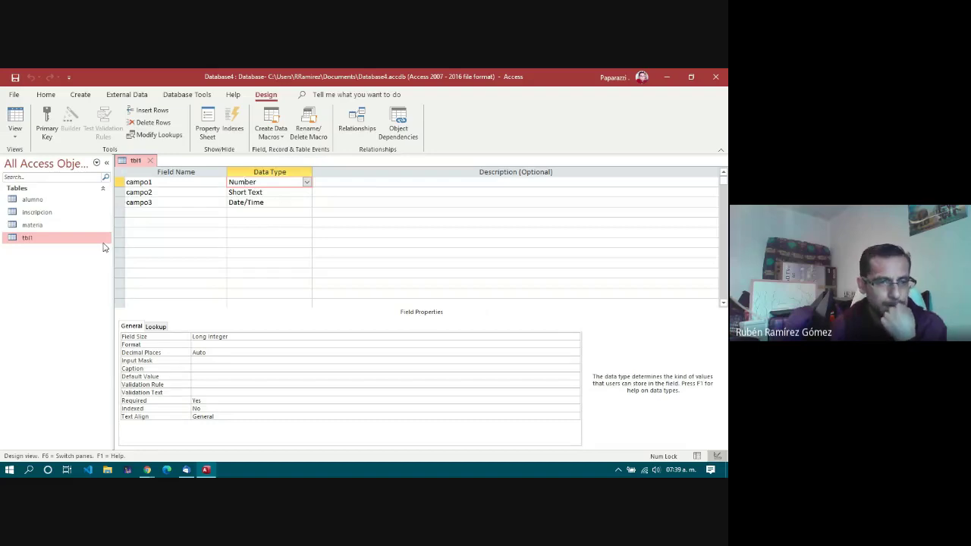
pyautogui.click(262, 203)
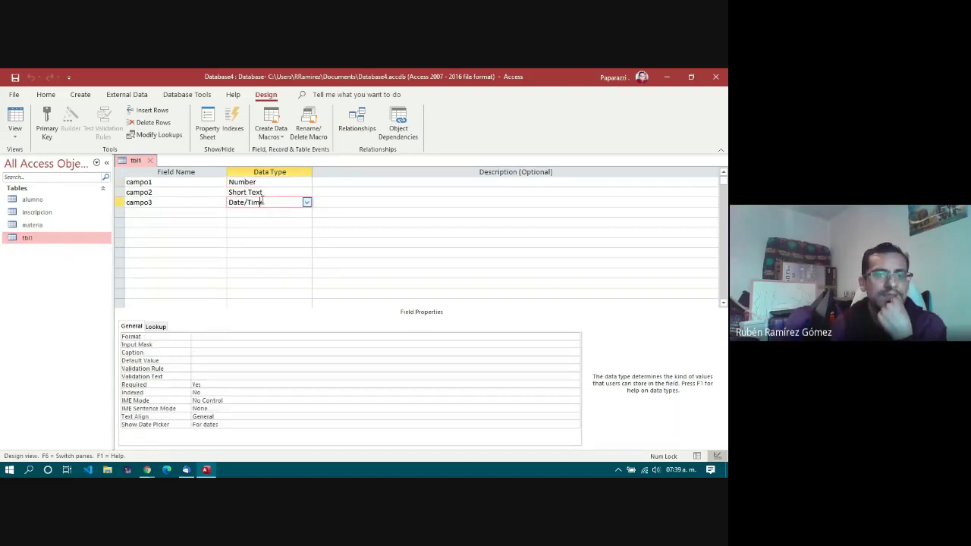
pyautogui.press('Up')
pyautogui.press('Up')
pyautogui.click(267, 200)
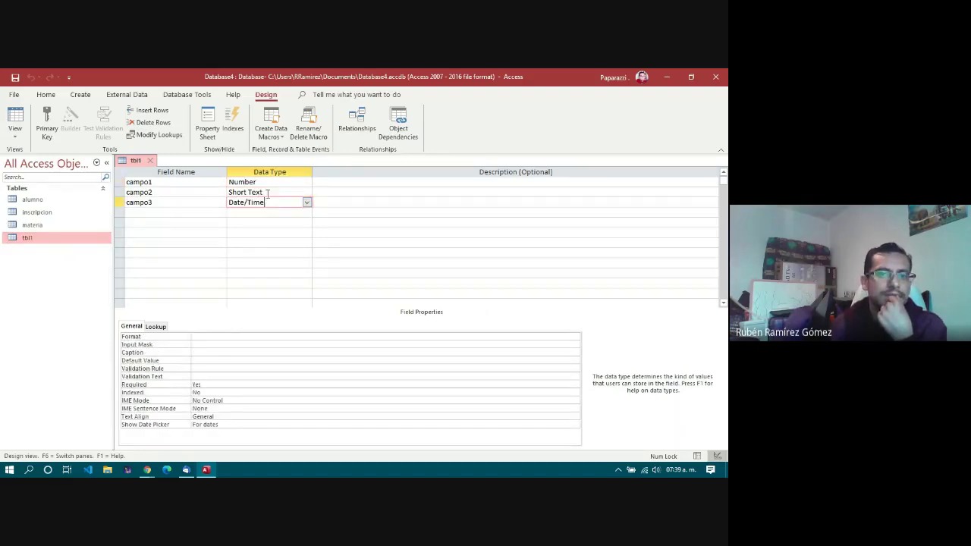
pyautogui.click(267, 192)
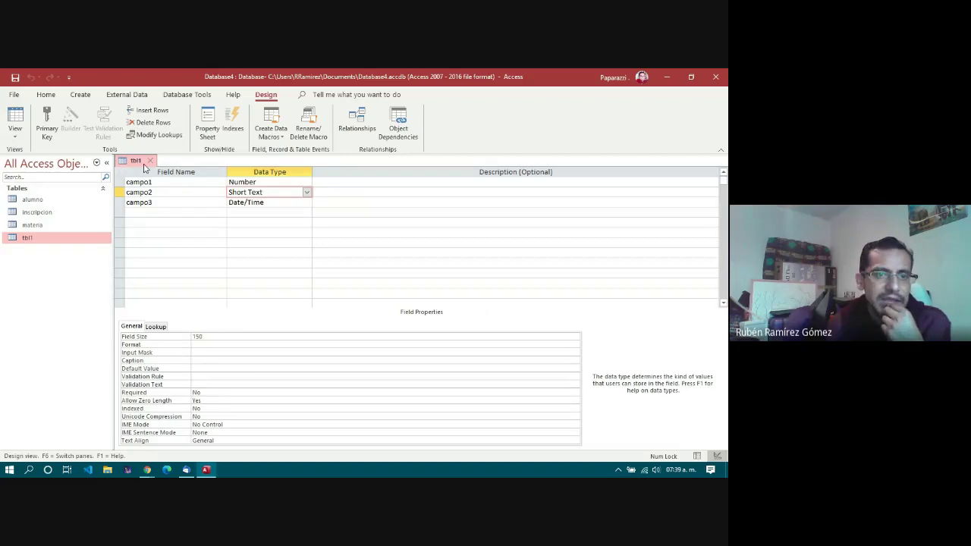
pyautogui.click(154, 162)
# Step: Delete the tbl1 table from the Navigation Pane, confirming with Yes
pyautogui.rightClick(44, 241)
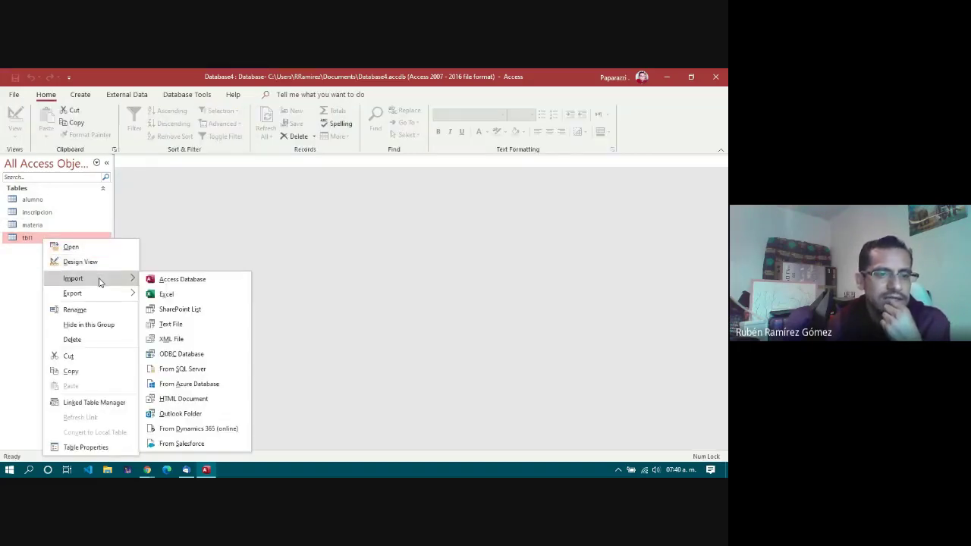
pyautogui.moveTo(96, 298)
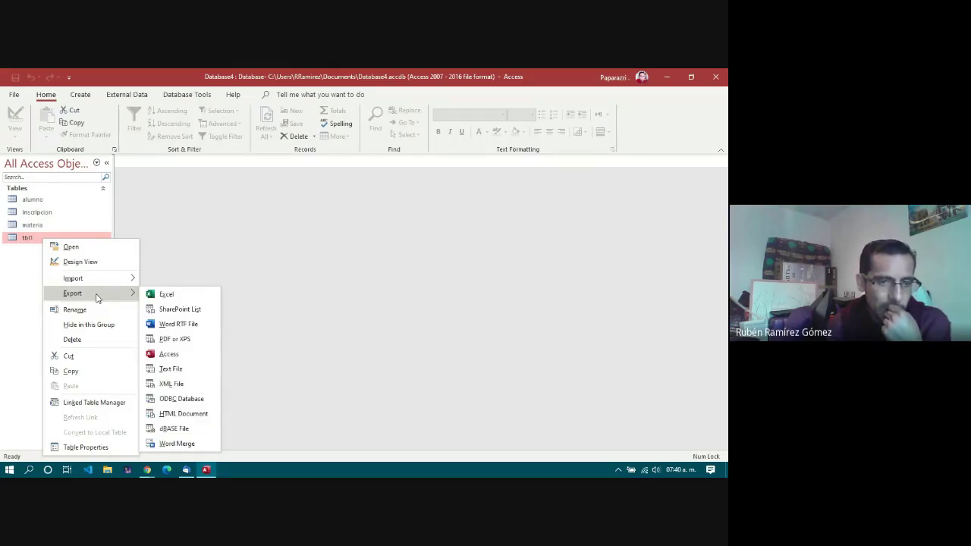
pyautogui.moveTo(110, 280)
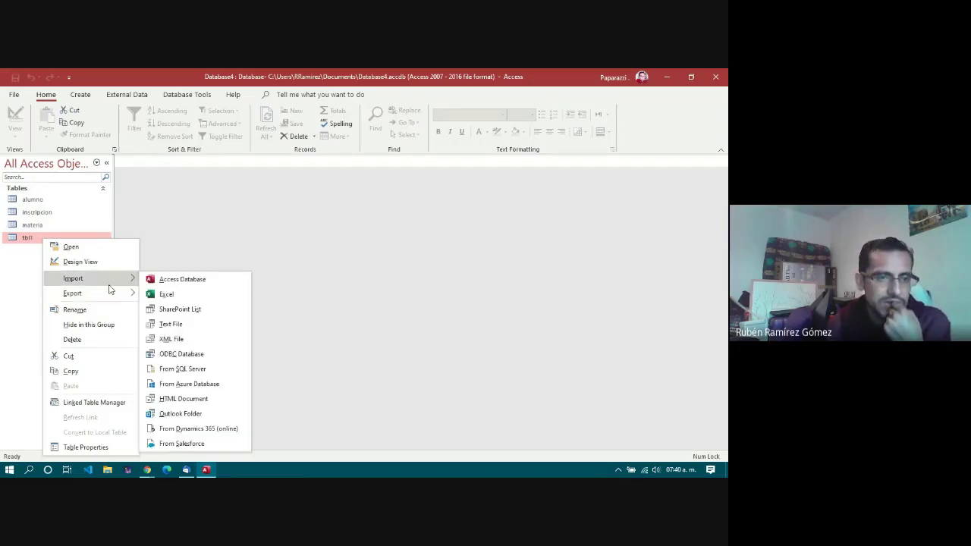
pyautogui.click(29, 243)
pyautogui.press('Delete')
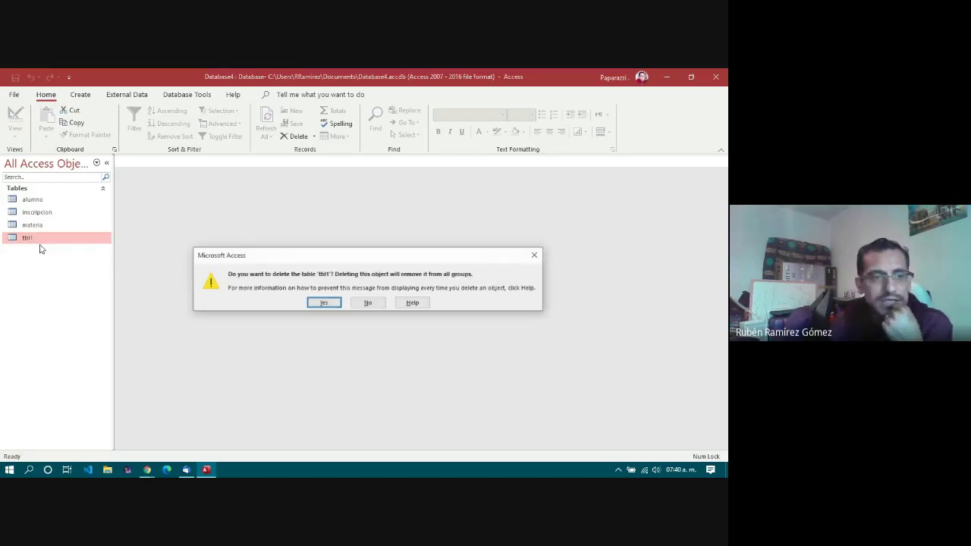
pyautogui.click(324, 304)
# Step: Select among the remaining alumno, inscripcion and materia tables in the Navigation Pane
pyautogui.click(68, 215)
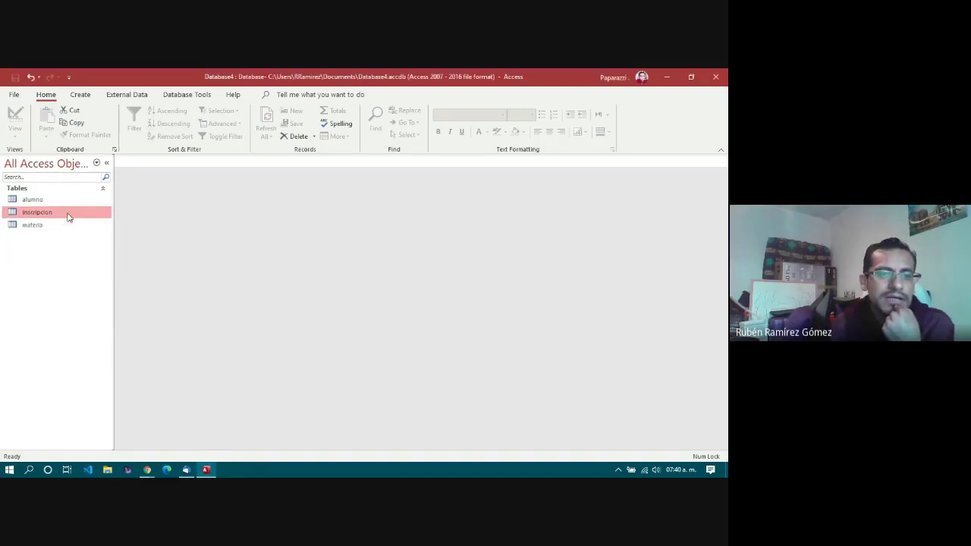
pyautogui.click(69, 200)
pyautogui.click(61, 211)
pyautogui.click(59, 225)
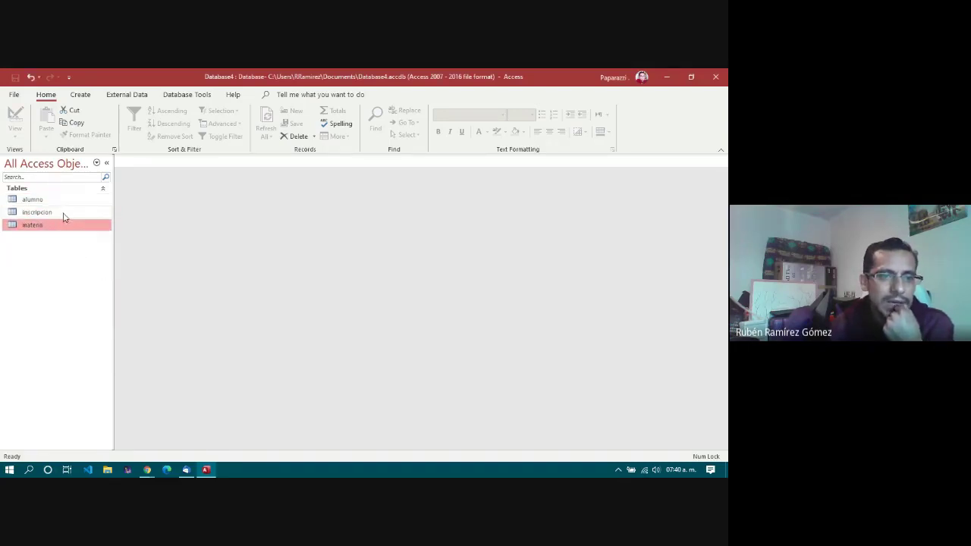
pyautogui.click(62, 213)
pyautogui.click(64, 200)
pyautogui.click(63, 212)
pyautogui.click(60, 225)
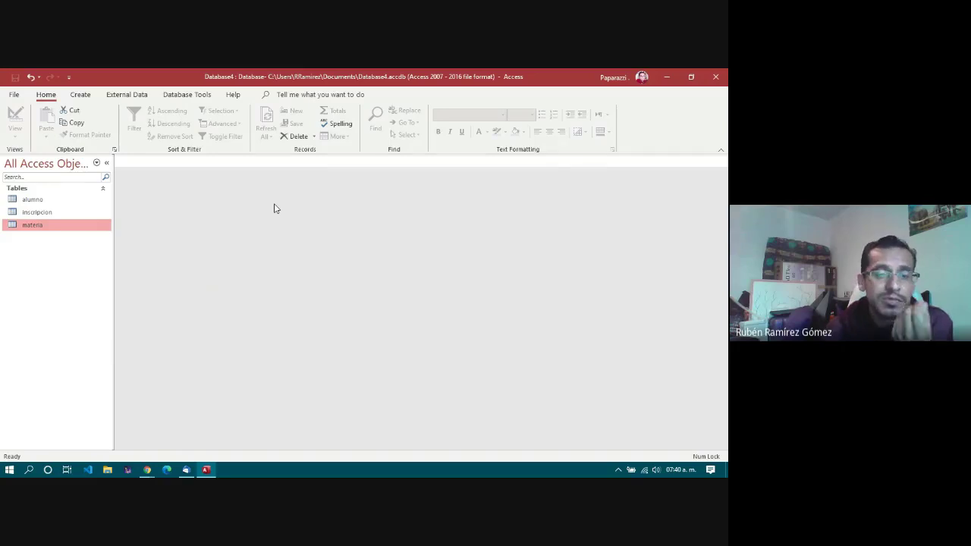
# Step: Open the alumno table in Datasheet View and go to the new record's matricula field
pyautogui.doubleClick(32, 201)
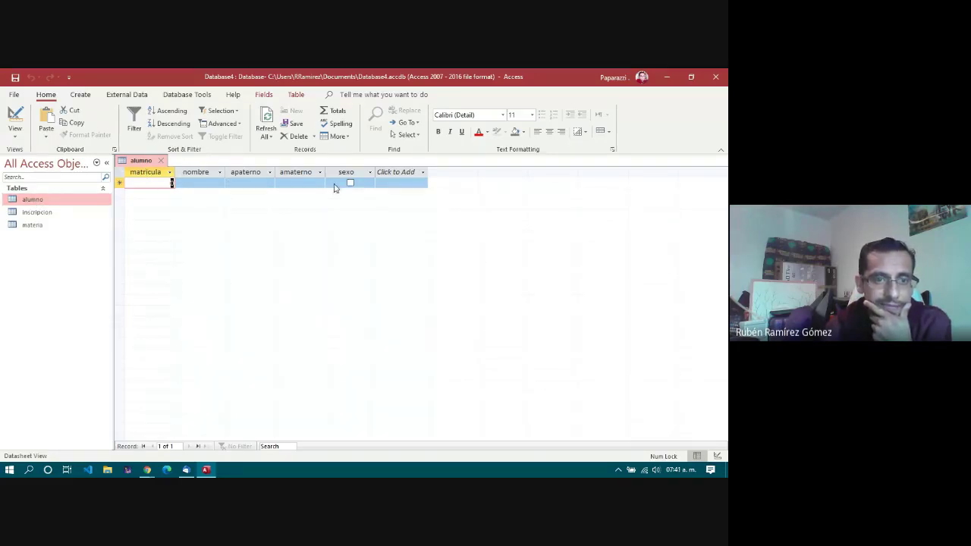
pyautogui.click(147, 183)
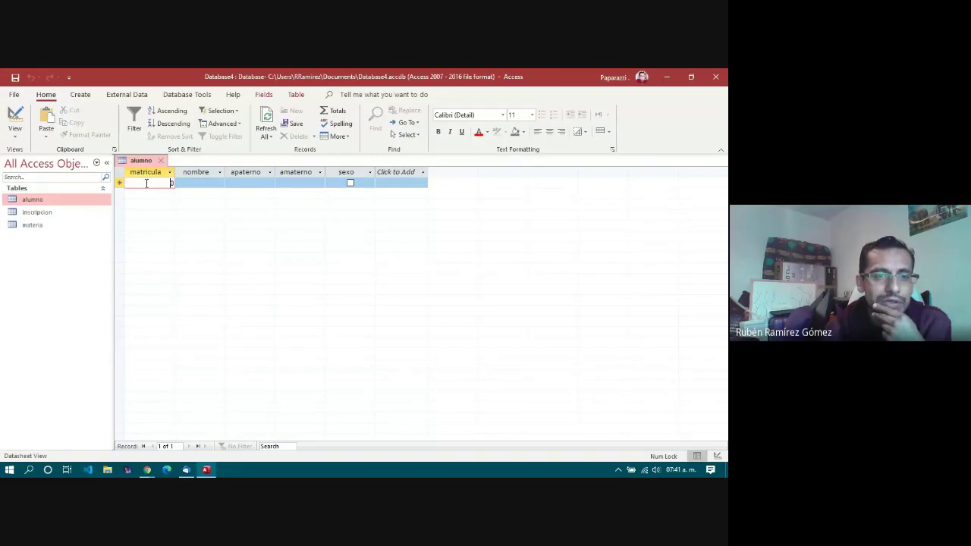
pyautogui.click(200, 182)
pyautogui.click(257, 182)
pyautogui.click(297, 181)
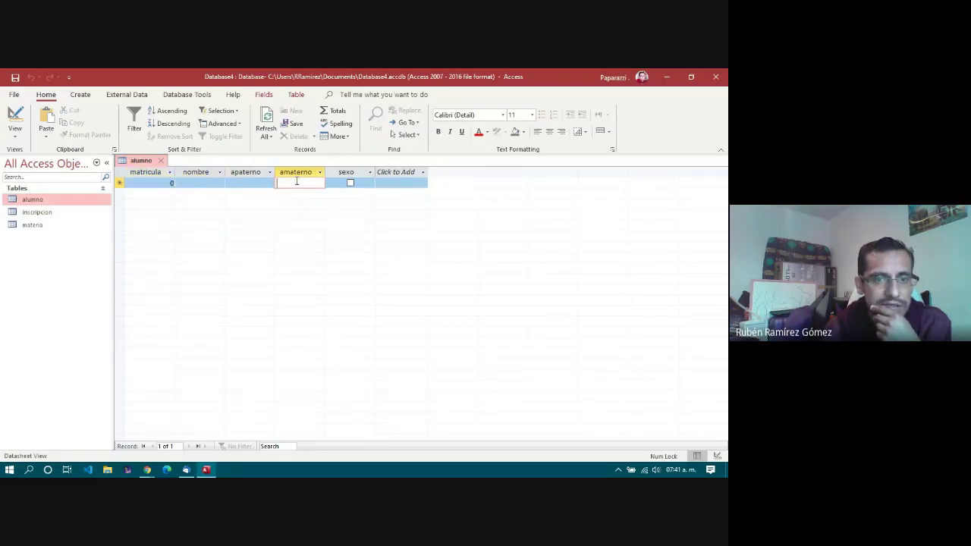
pyautogui.click(169, 183)
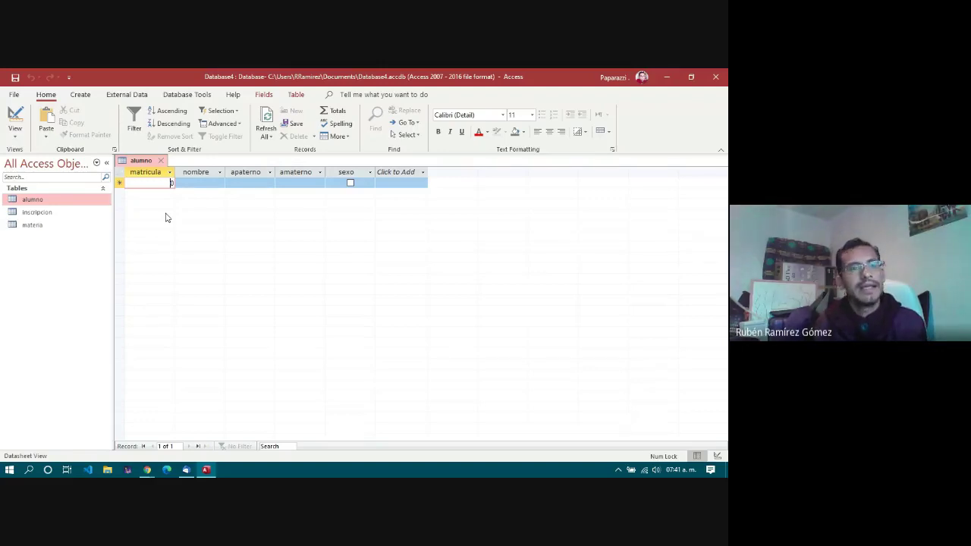
# Step: Try matricula 123564, dismiss the too-large value warning, and keep 123 instead
pyautogui.write('123')
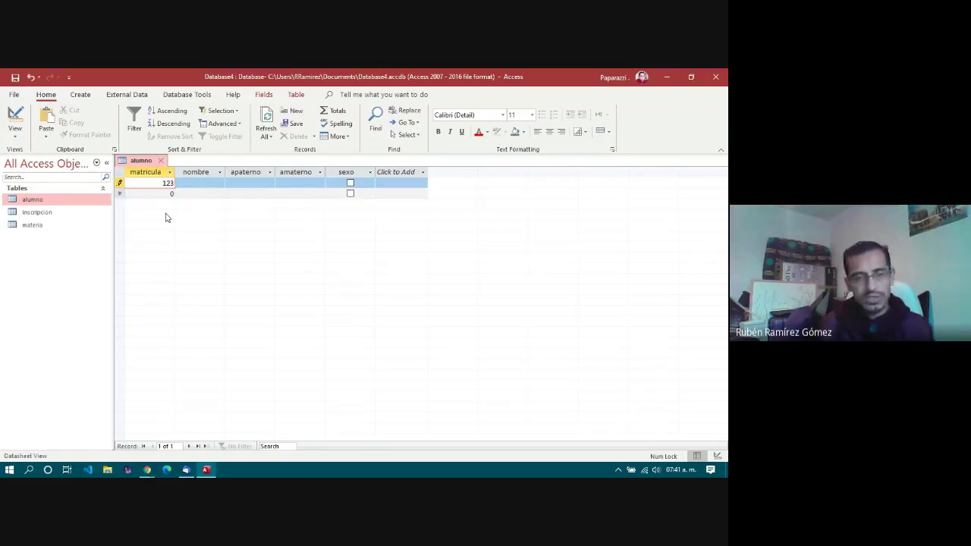
pyautogui.write('564')
pyautogui.press('Tab')
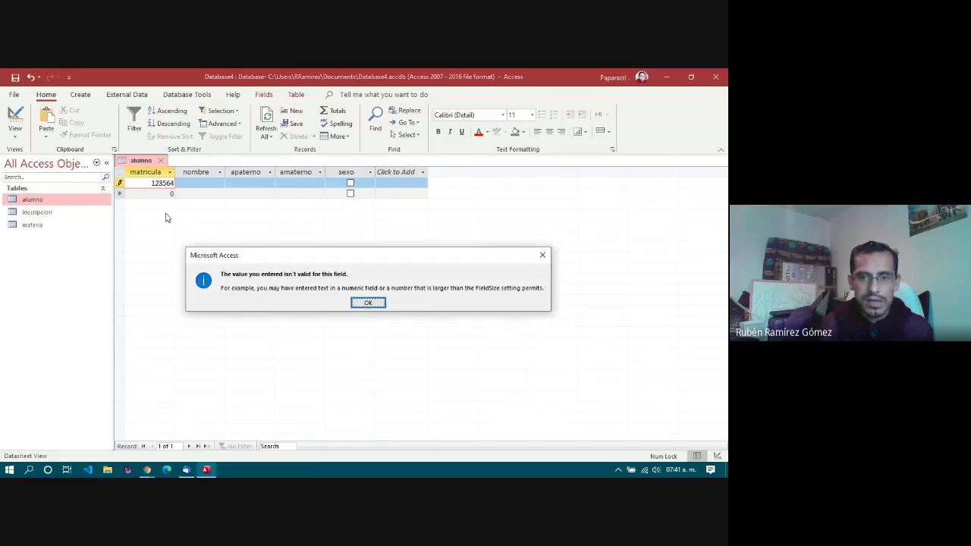
pyautogui.press('Return')
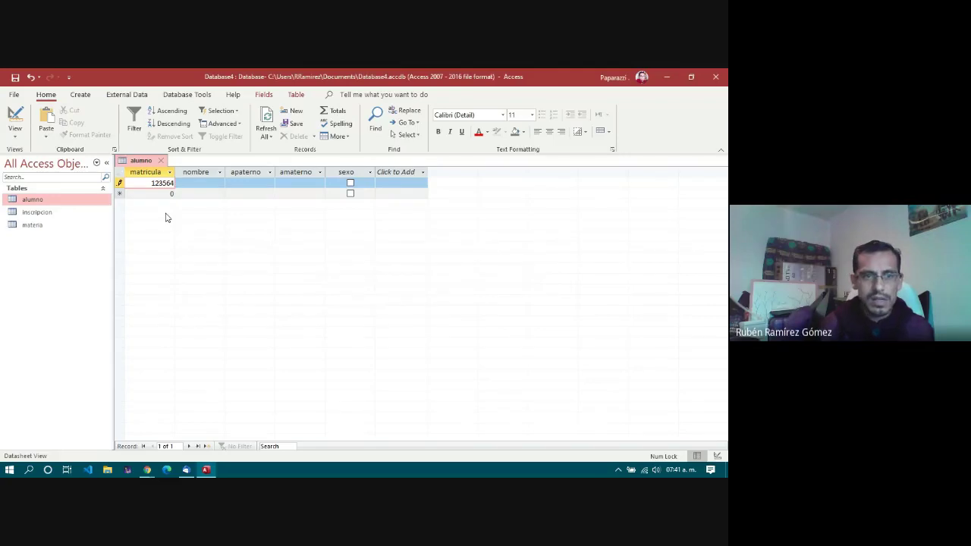
pyautogui.press('BackSpace')
pyautogui.press('BackSpace')
pyautogui.press('BackSpace')
pyautogui.press('Tab')
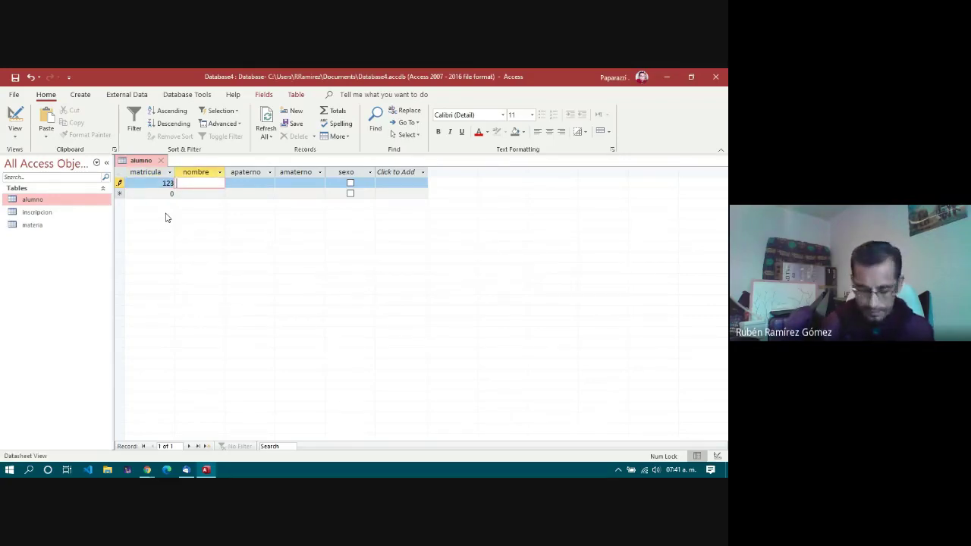
# Step: Complete the first student's first name and both surnames in capitals, tick sexo, and save
pyautogui.press('capslock')
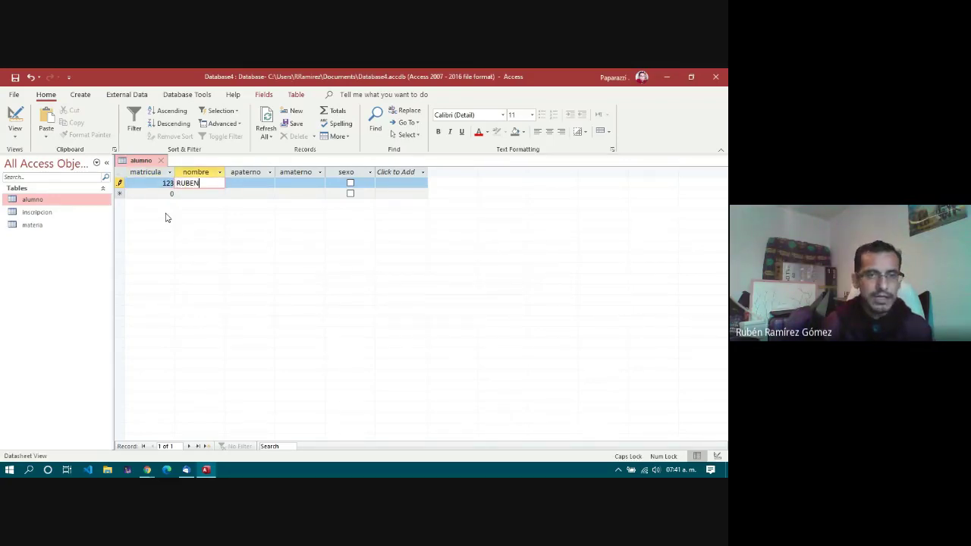
pyautogui.press('Tab')
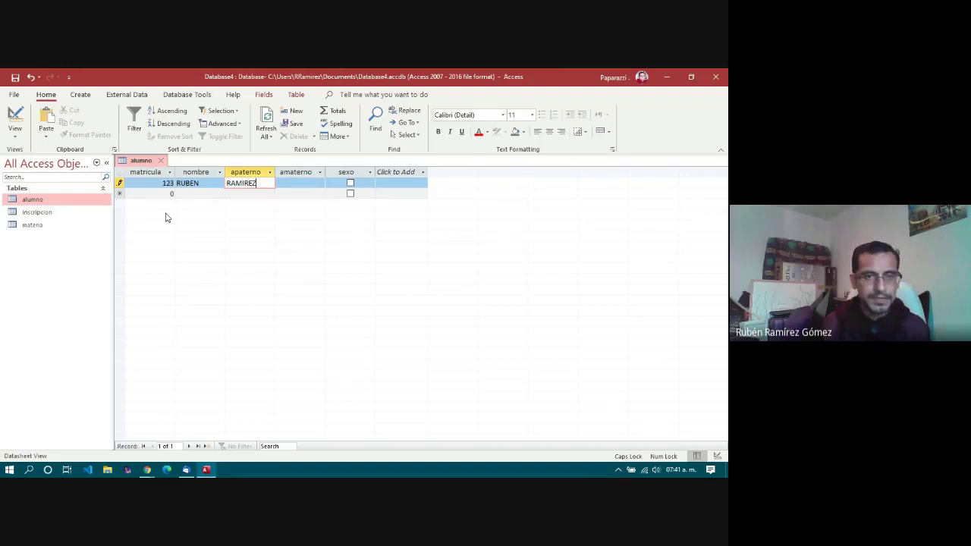
pyautogui.press('Tab')
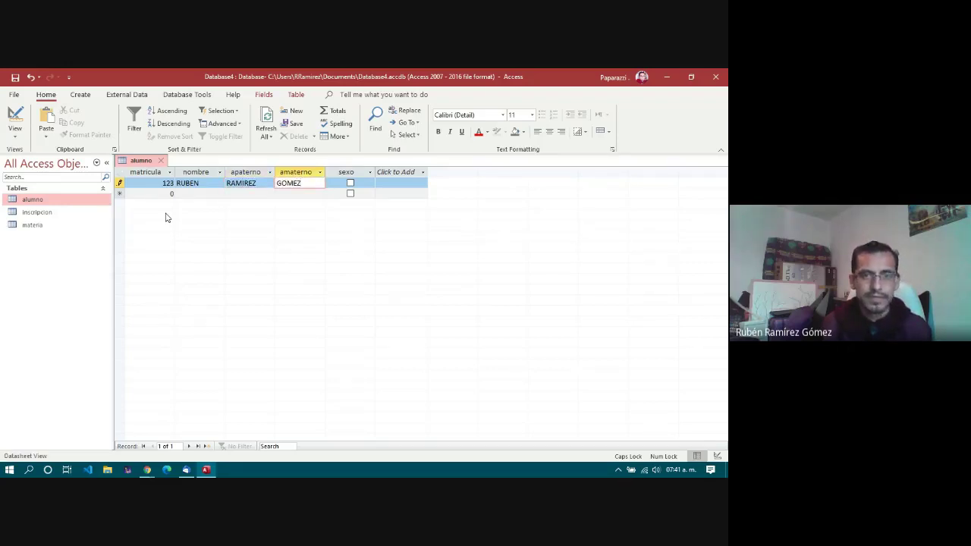
pyautogui.click(349, 183)
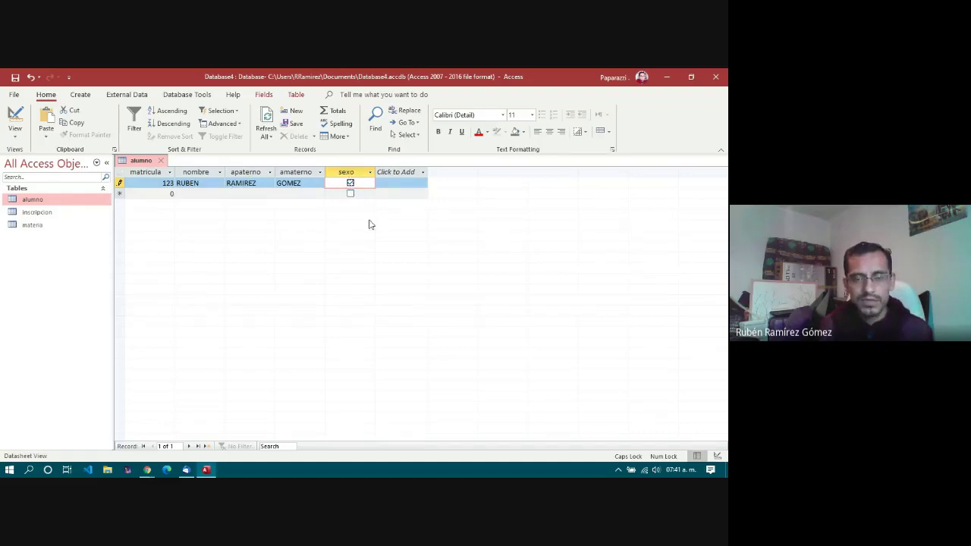
pyautogui.press('Tab')
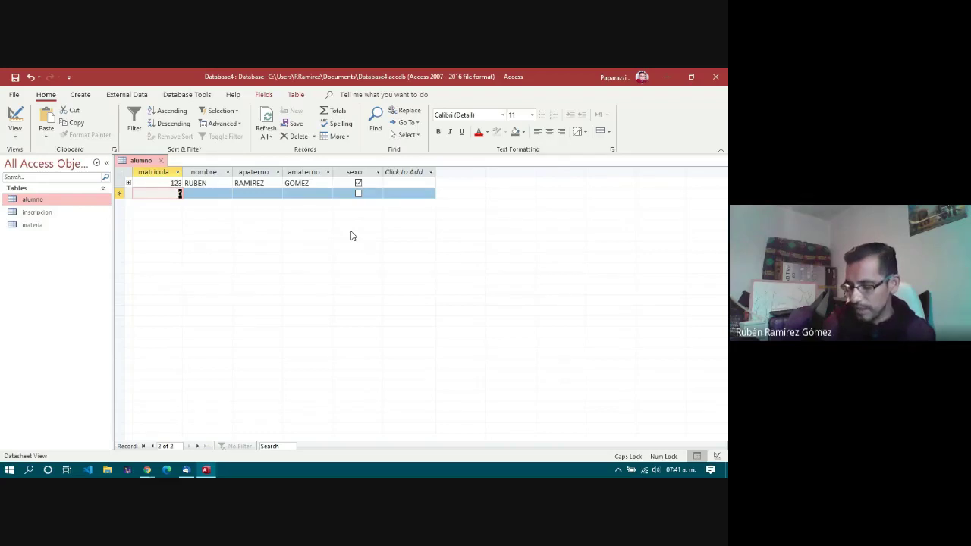
# Step: Add a second student with matricula 452, first name and surnames, sexo unchecked
pyautogui.write('452')
pyautogui.press('Tab')
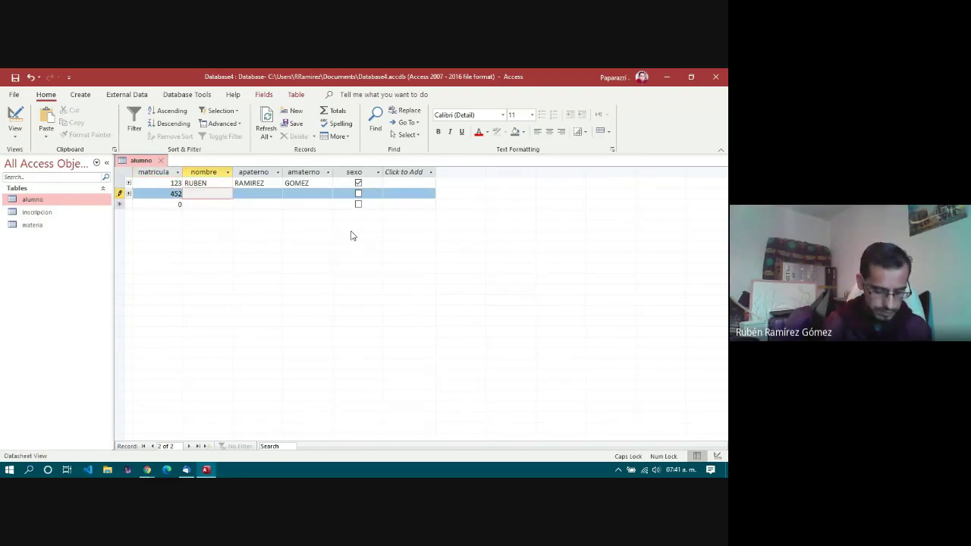
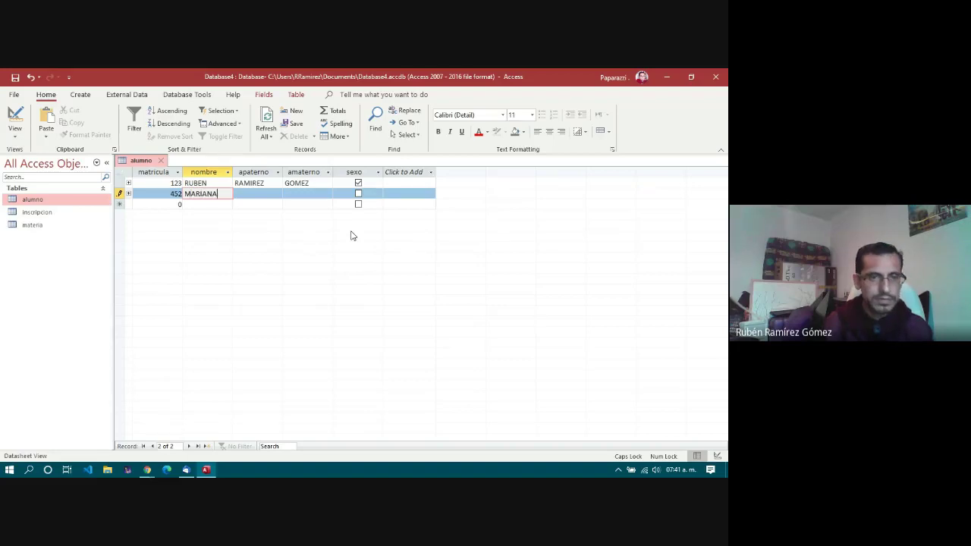
pyautogui.press('Tab')
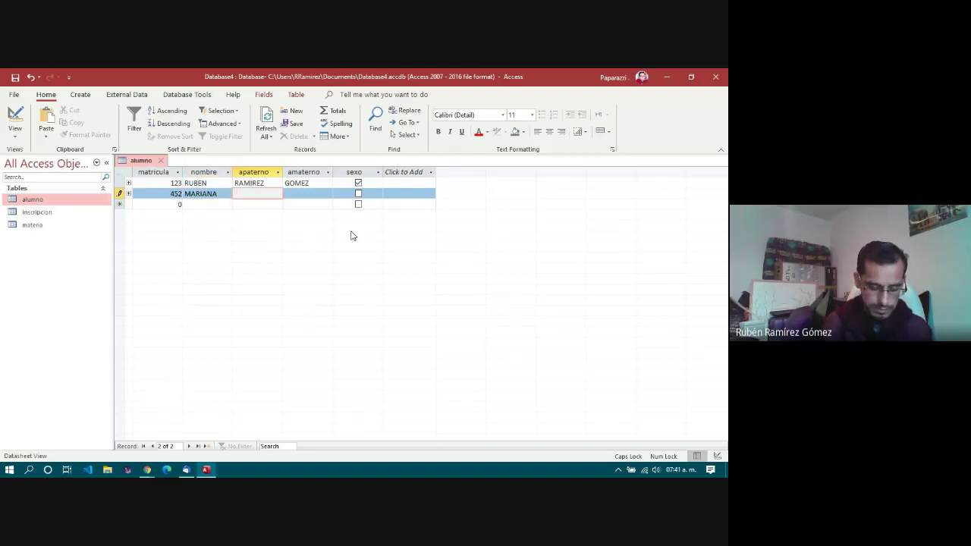
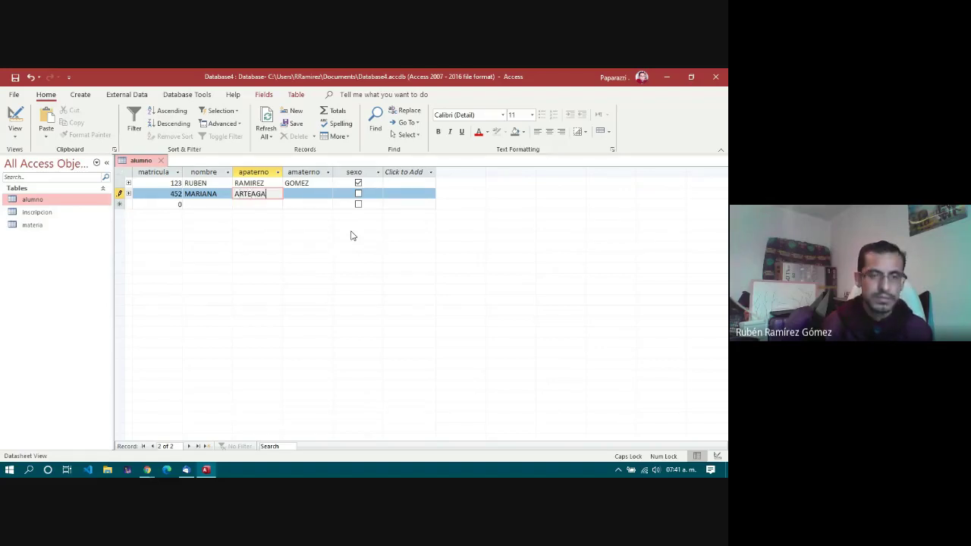
pyautogui.press('Tab')
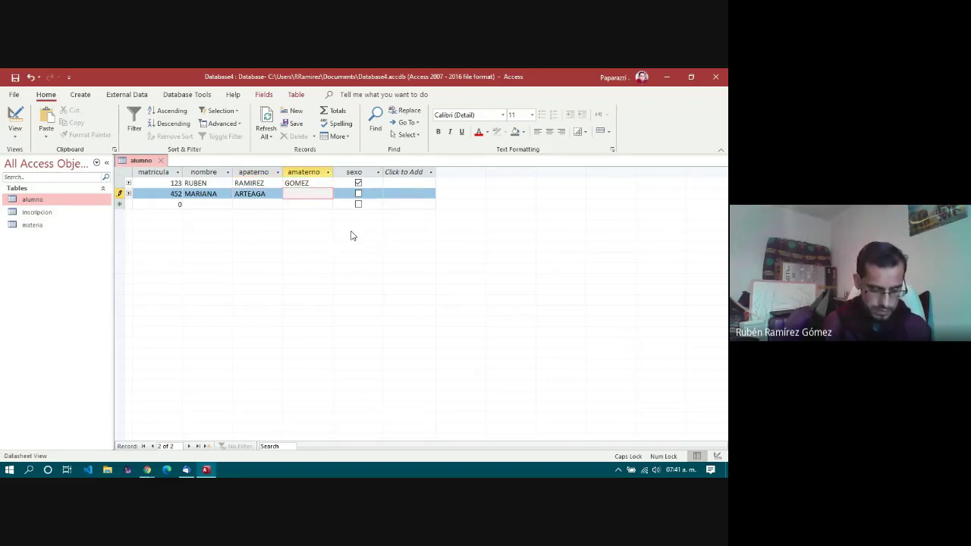
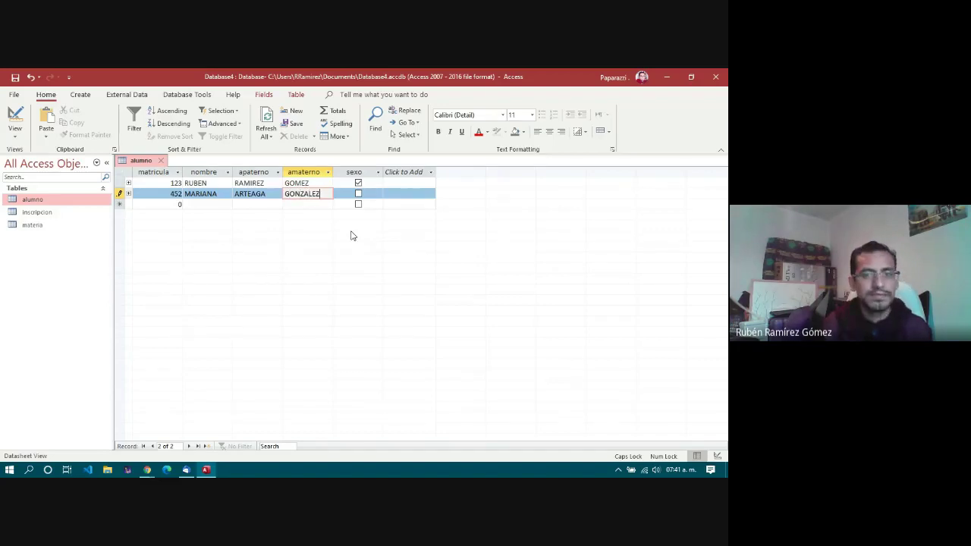
pyautogui.click(321, 204)
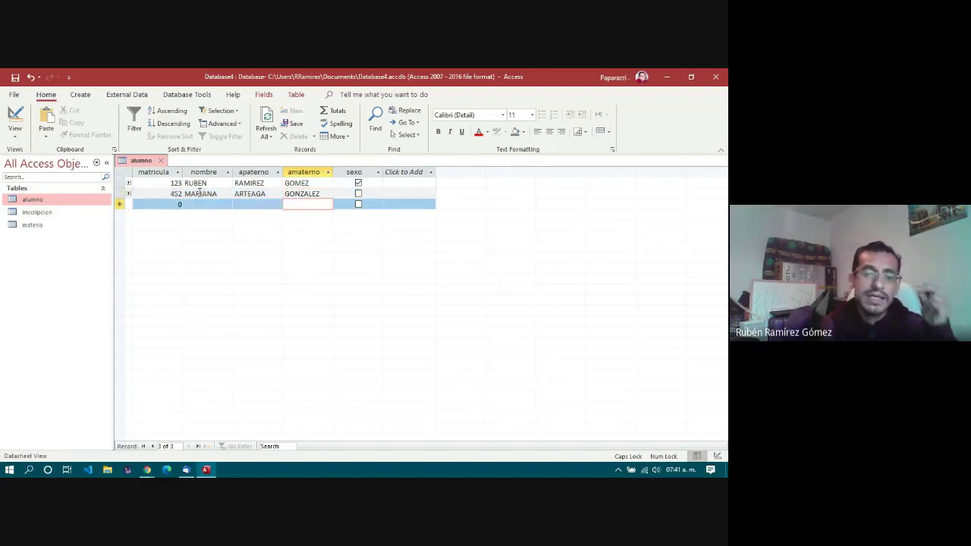
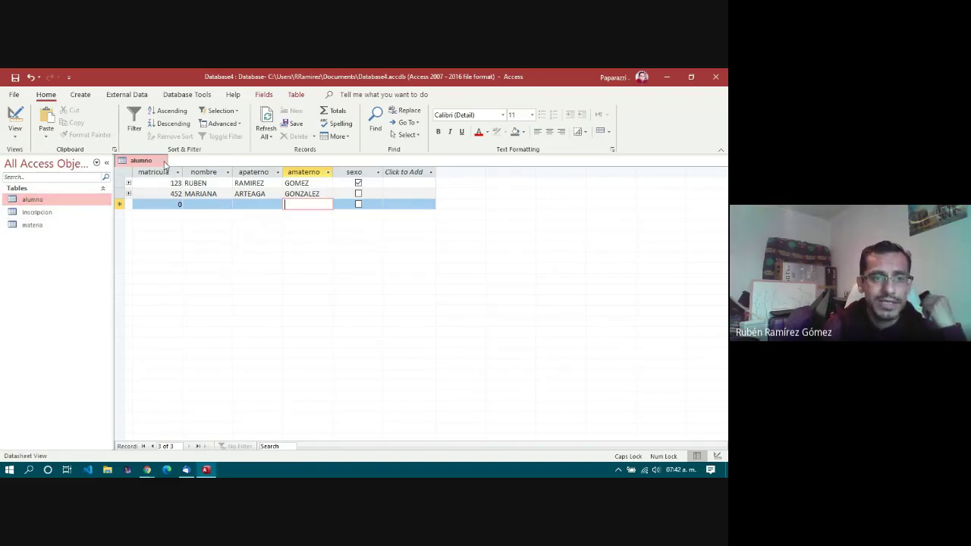
# Step: Close the alumno table and start a new blank query in Design view
pyautogui.click(166, 161)
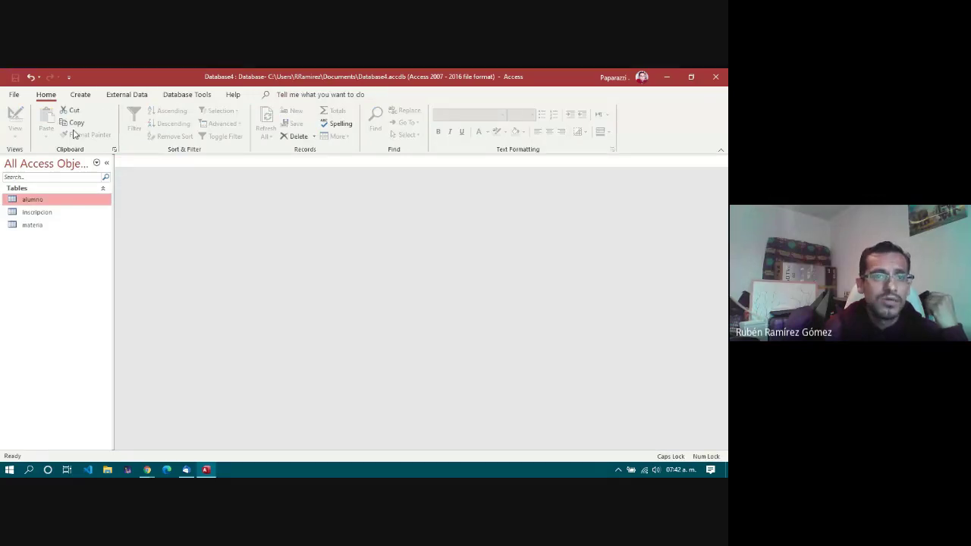
pyautogui.click(117, 97)
pyautogui.click(82, 97)
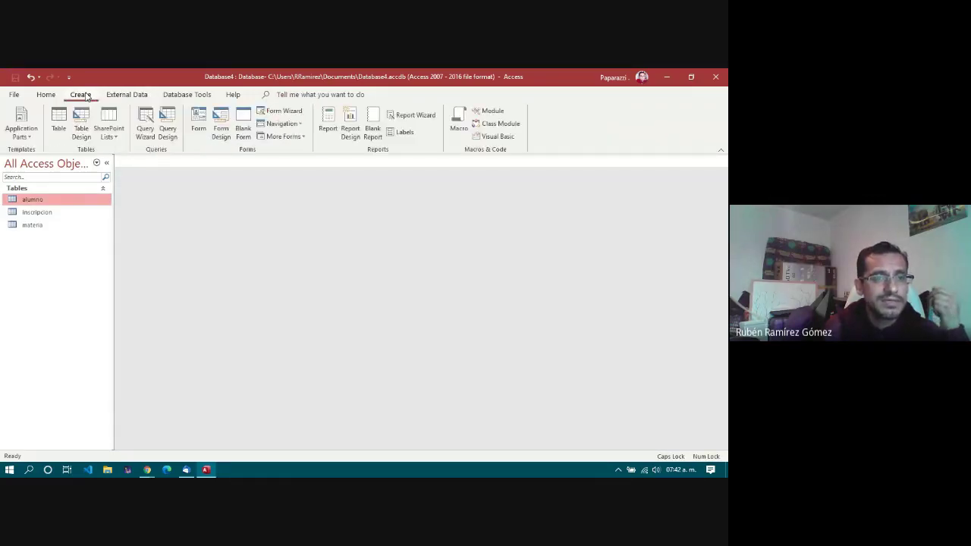
pyautogui.click(172, 140)
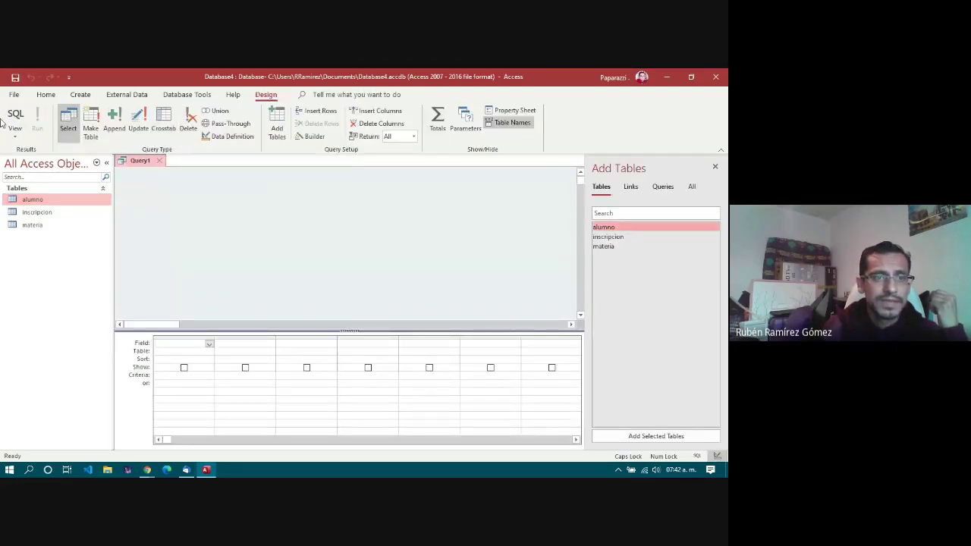
pyautogui.click(14, 115)
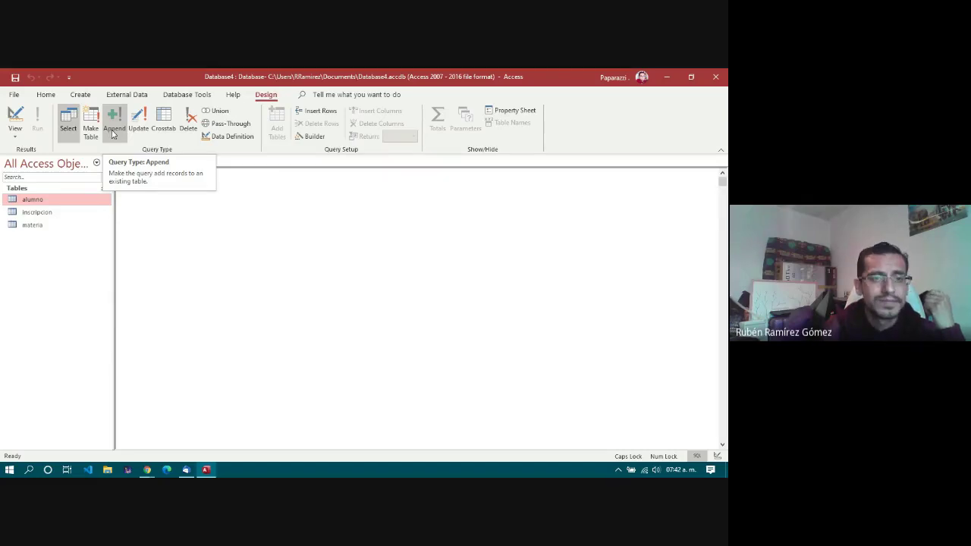
# Step: Make Query1 an append query targeting materia and show it in SQL view
pyautogui.click(113, 131)
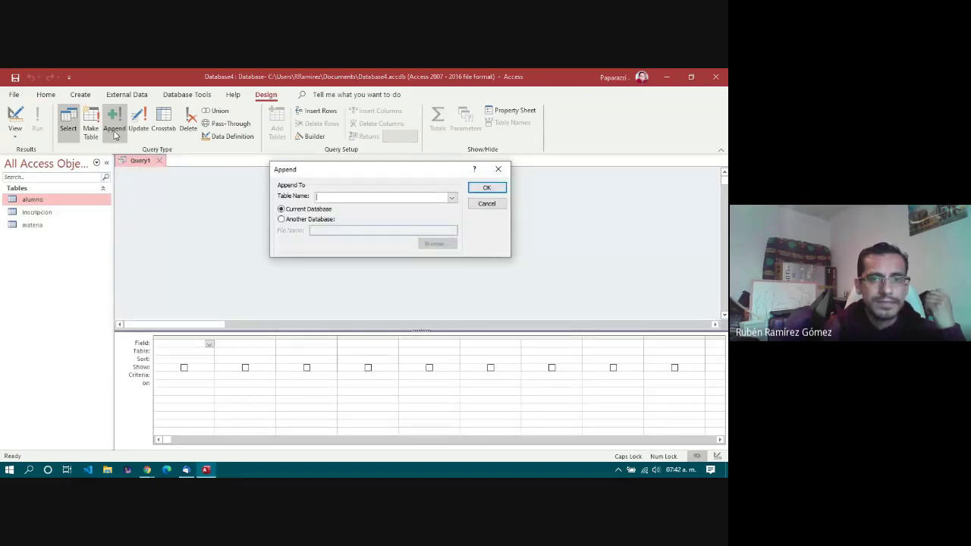
pyautogui.click(451, 198)
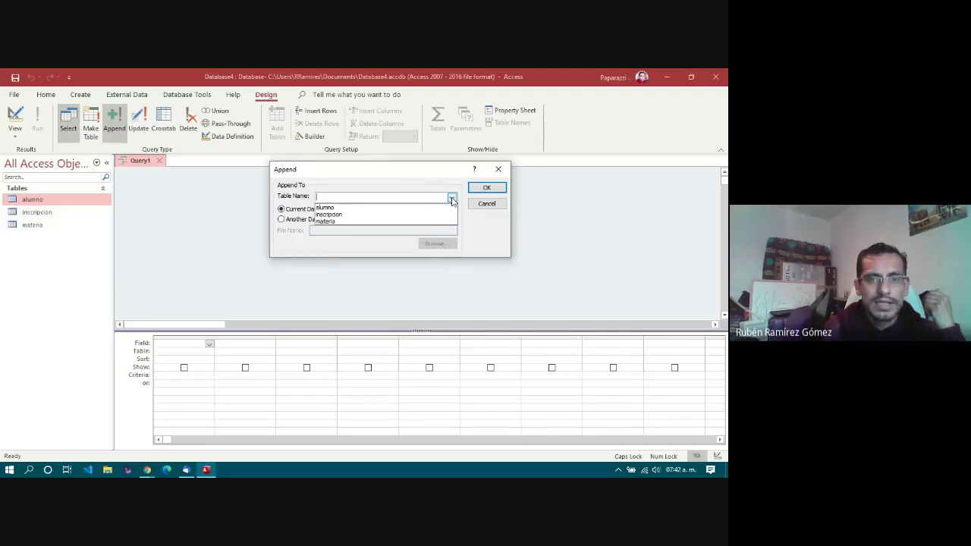
pyautogui.click(331, 221)
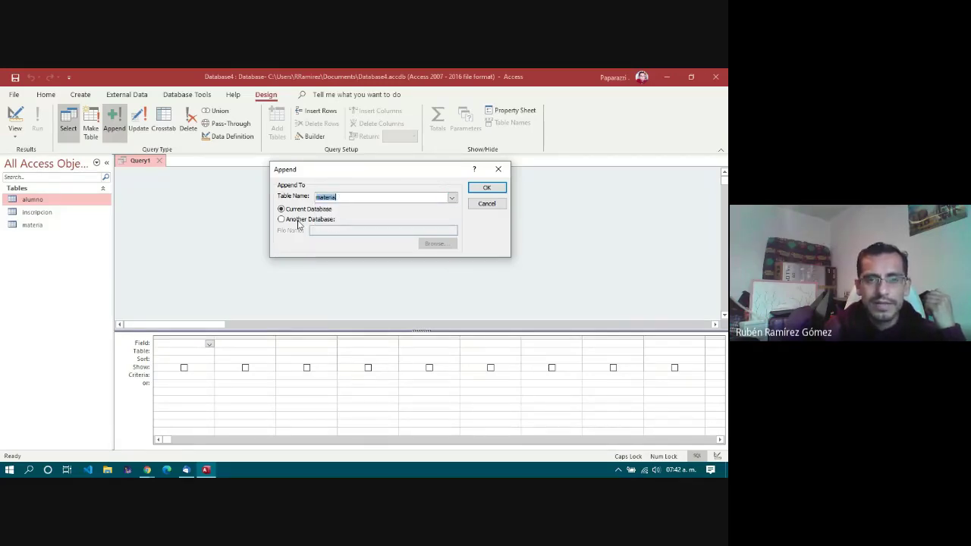
pyautogui.click(487, 190)
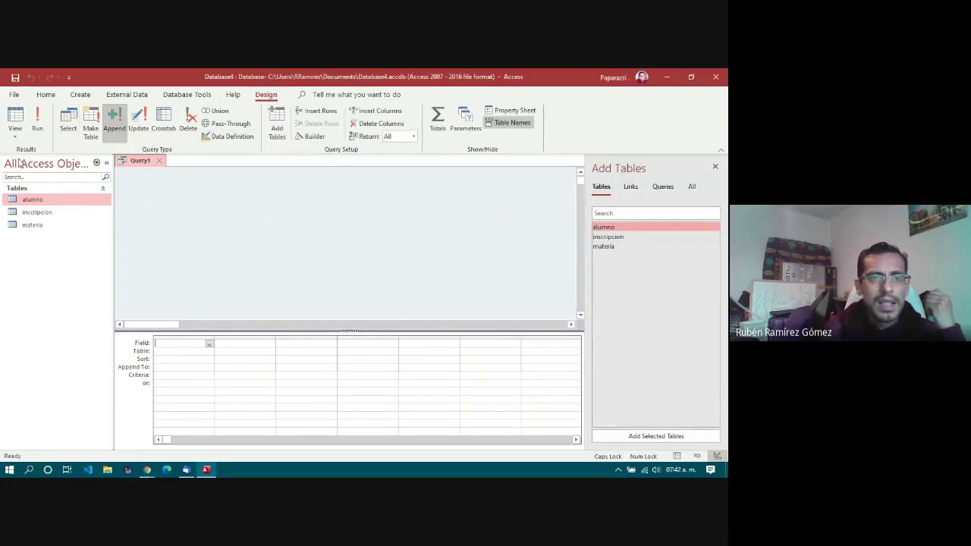
pyautogui.click(15, 132)
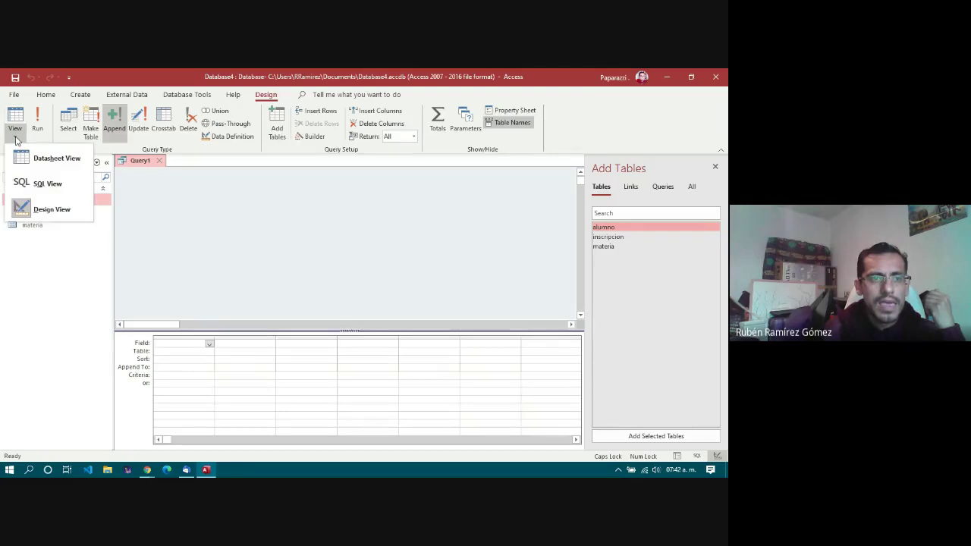
pyautogui.click(25, 184)
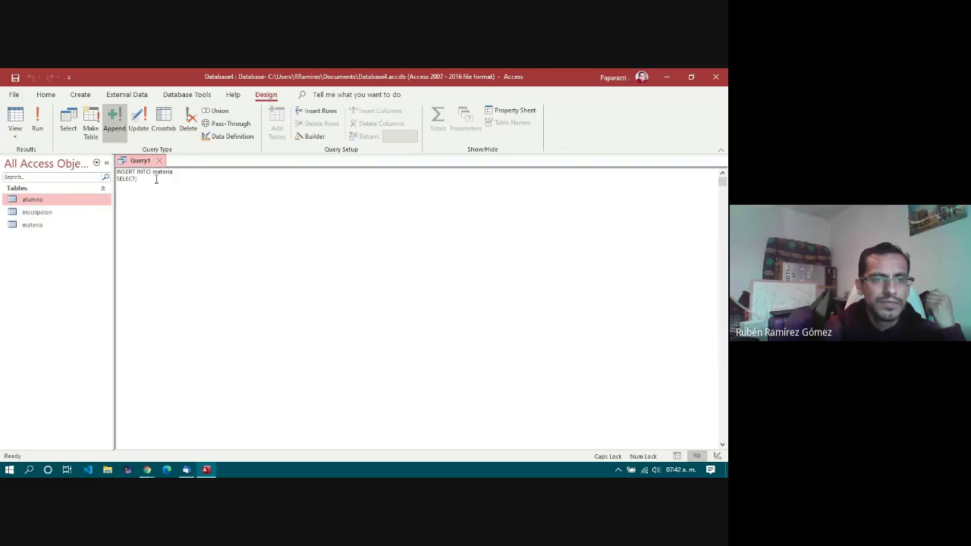
# Step: Delete the SELECT; placeholder and check the materia table's field names
pyautogui.moveTo(156, 180); pyautogui.dragTo(119, 179)
pyautogui.press('BackSpace')
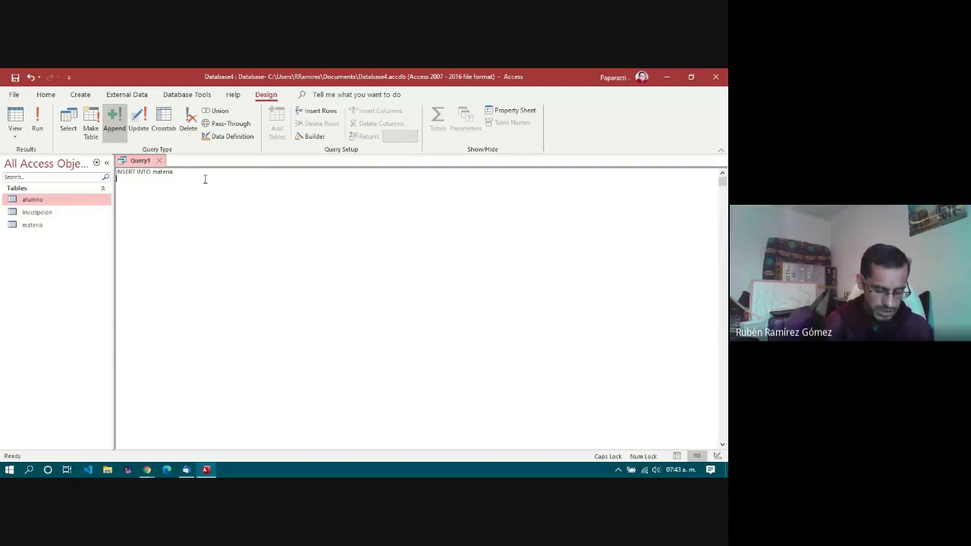
pyautogui.doubleClick(45, 226)
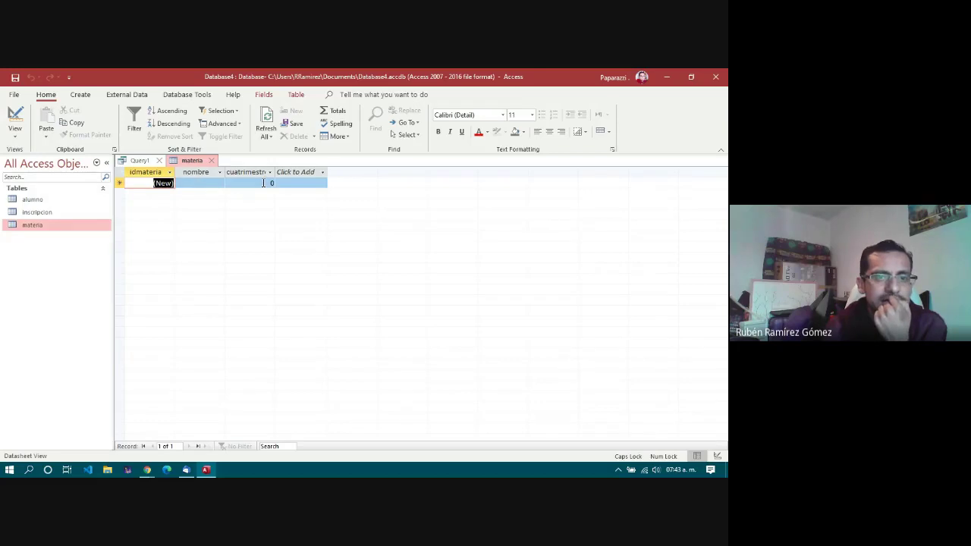
pyautogui.click(211, 161)
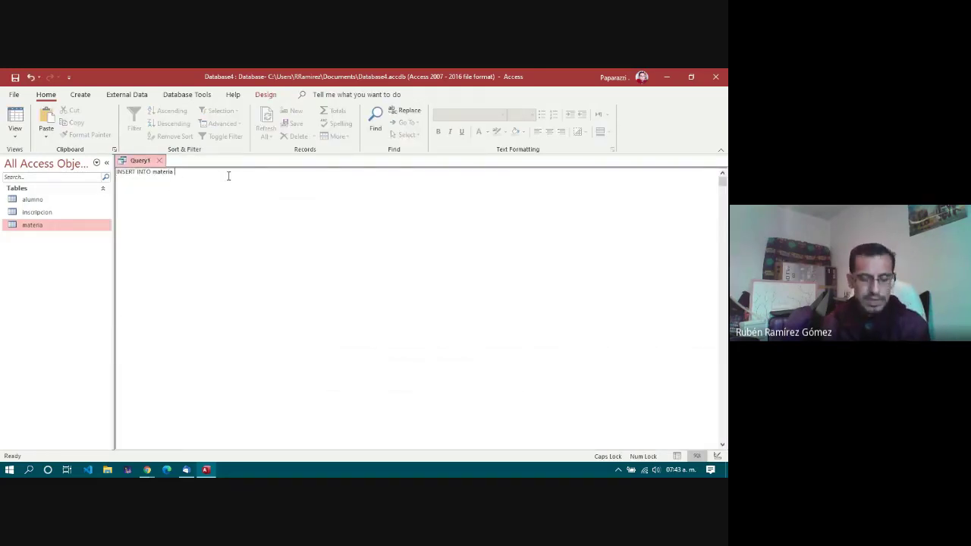
# Step: Write INSERT INTO materia (idmateria, nombre, cuatrimestre) VALUES (1, 'Base de Datos', 2) and run it
pyautogui.write('IDMATERIA,')
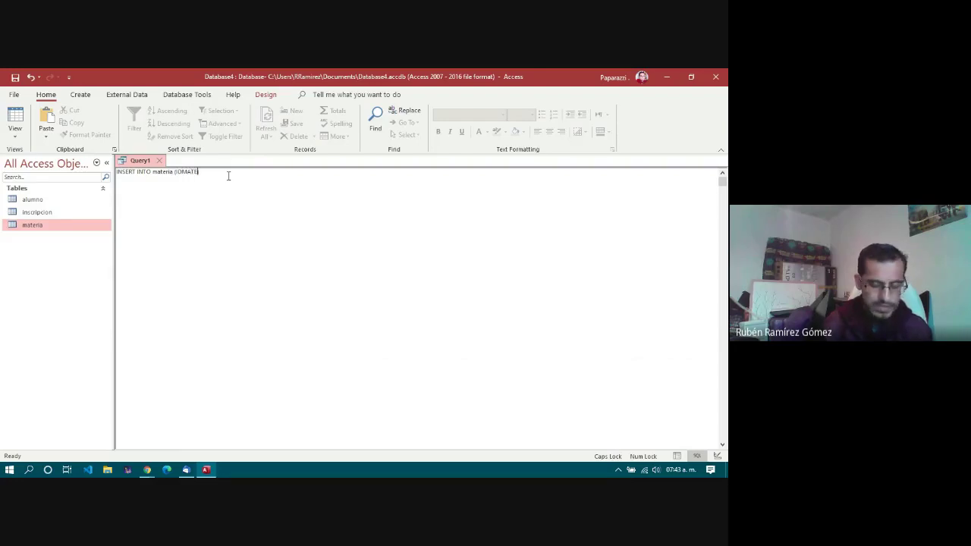
pyautogui.press('BackSpace')
pyautogui.press('BackSpace')
pyautogui.press('capslock')
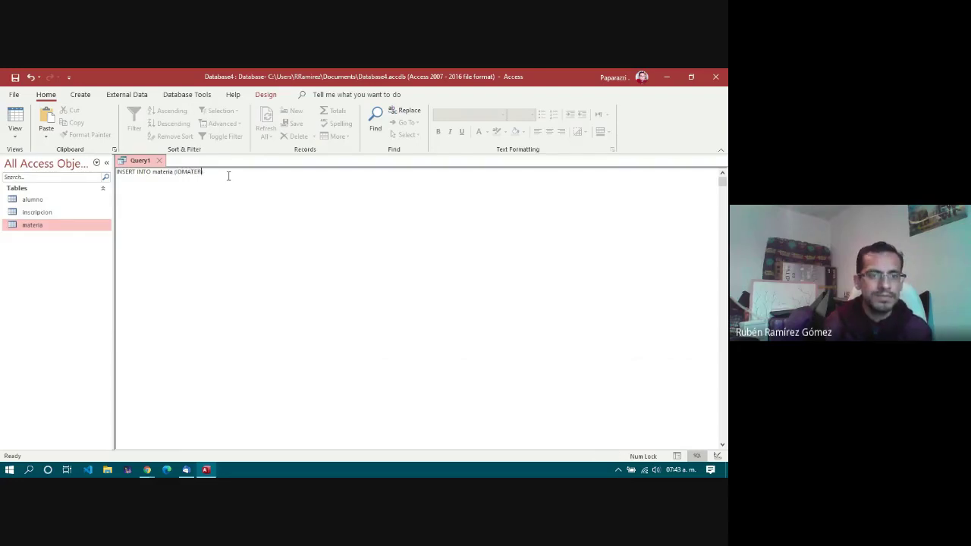
pyautogui.press('BackSpace')
pyautogui.press('BackSpace')
pyautogui.press('BackSpace')
pyautogui.press('BackSpace')
pyautogui.press('BackSpace')
pyautogui.press('BackSpace')
pyautogui.press('BackSpace')
pyautogui.write('idma')
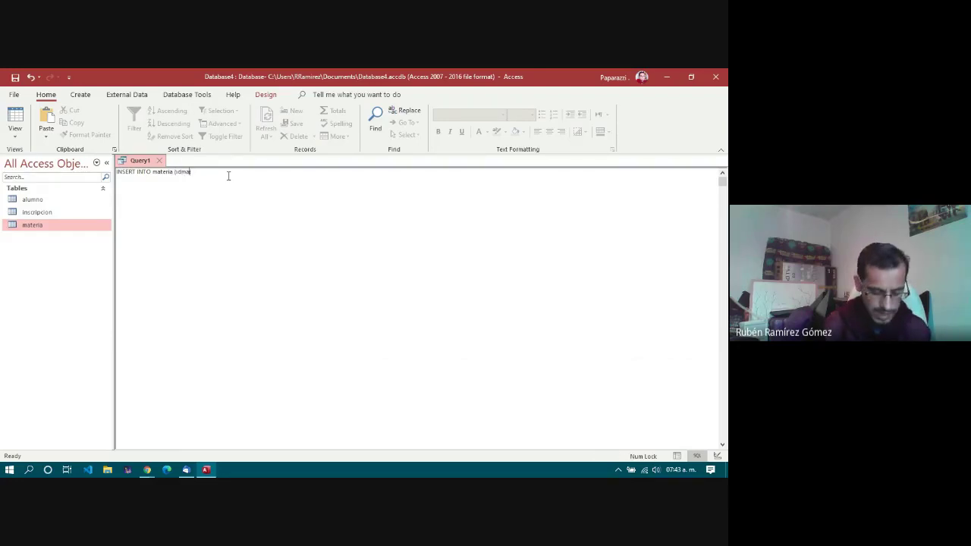
pyautogui.write('teria, nom')
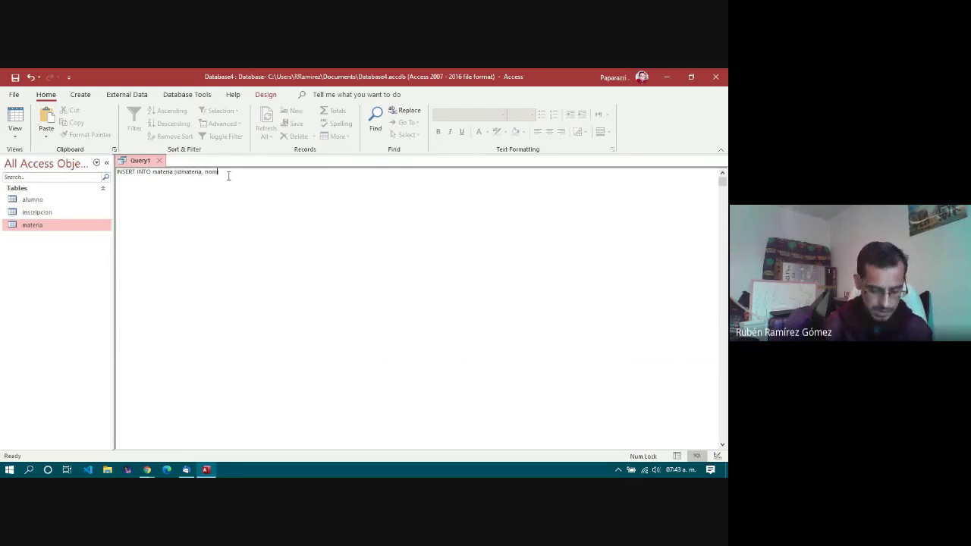
pyautogui.write('bre, cuatrimestre')
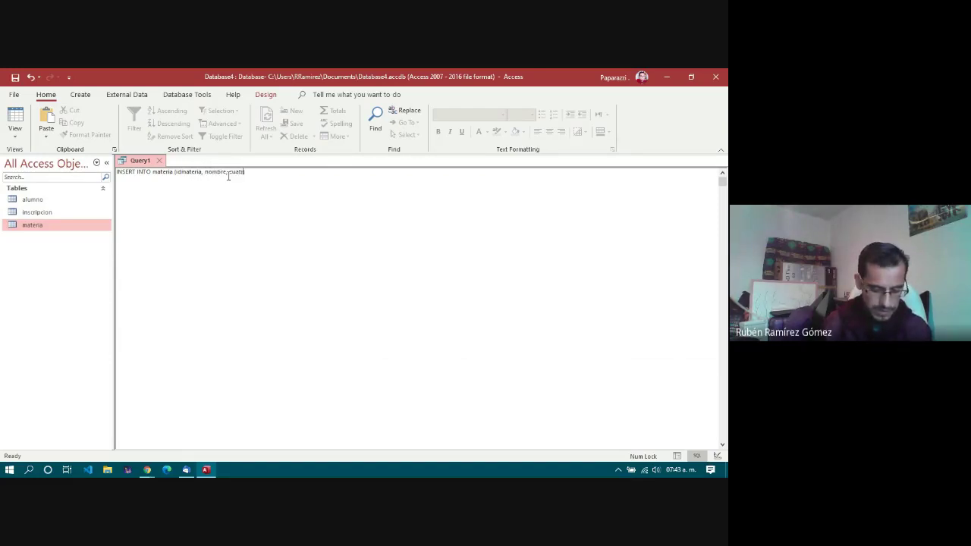
pyautogui.press('BackSpace')
pyautogui.press('BackSpace')
pyautogui.write('estre')
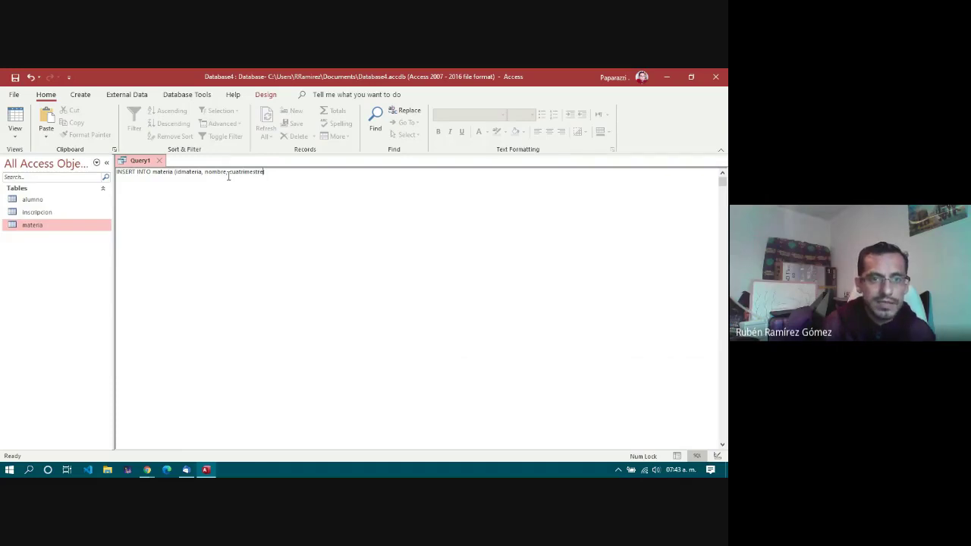
pyautogui.write(')')
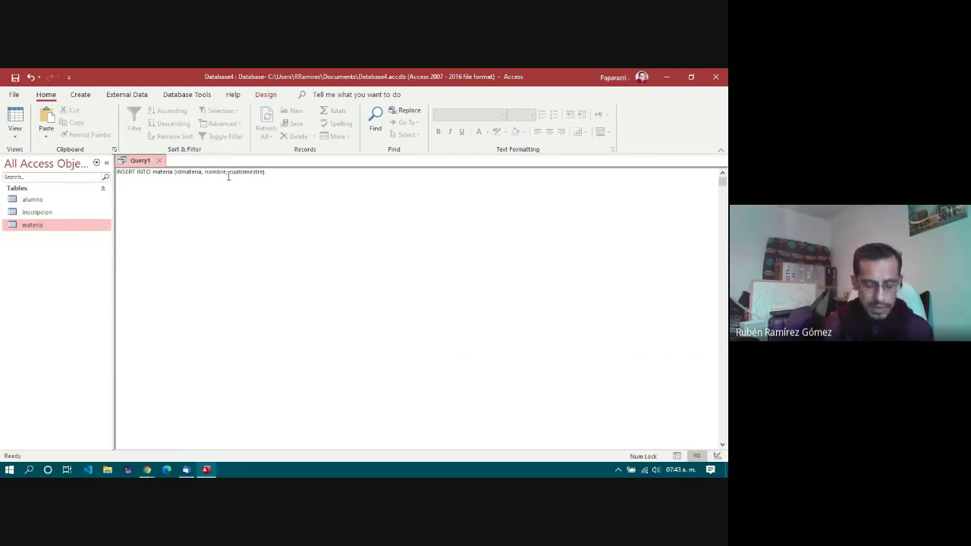
pyautogui.write(' VALUES ')
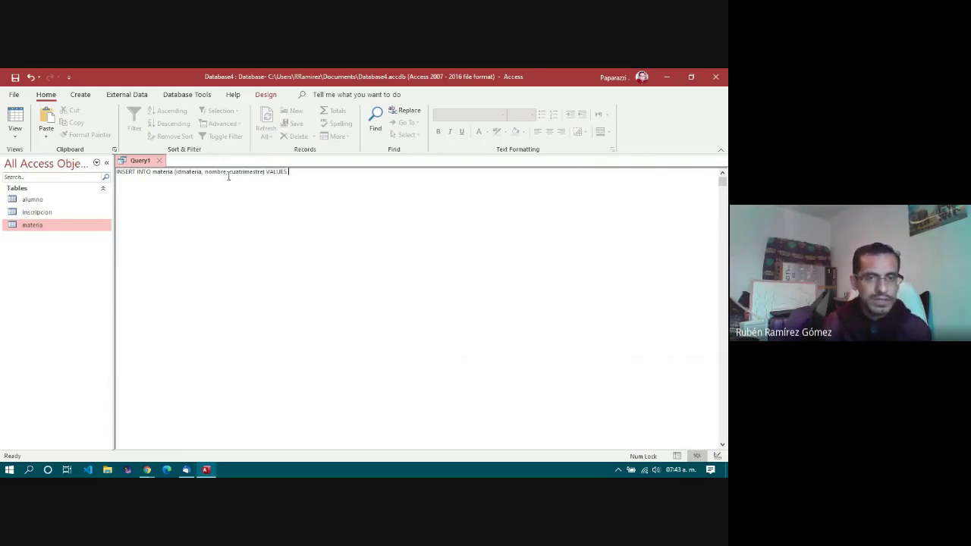
pyautogui.write('(')
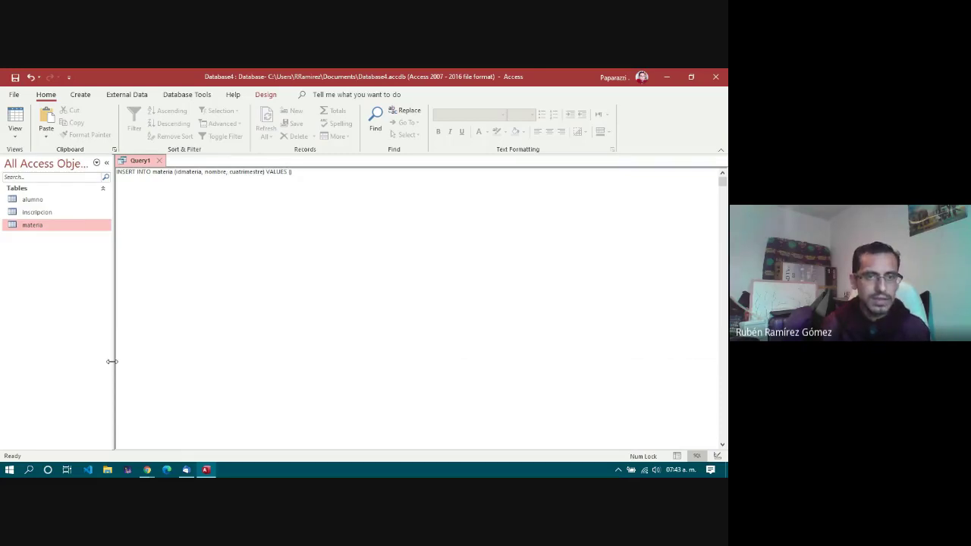
pyautogui.write("1, '")
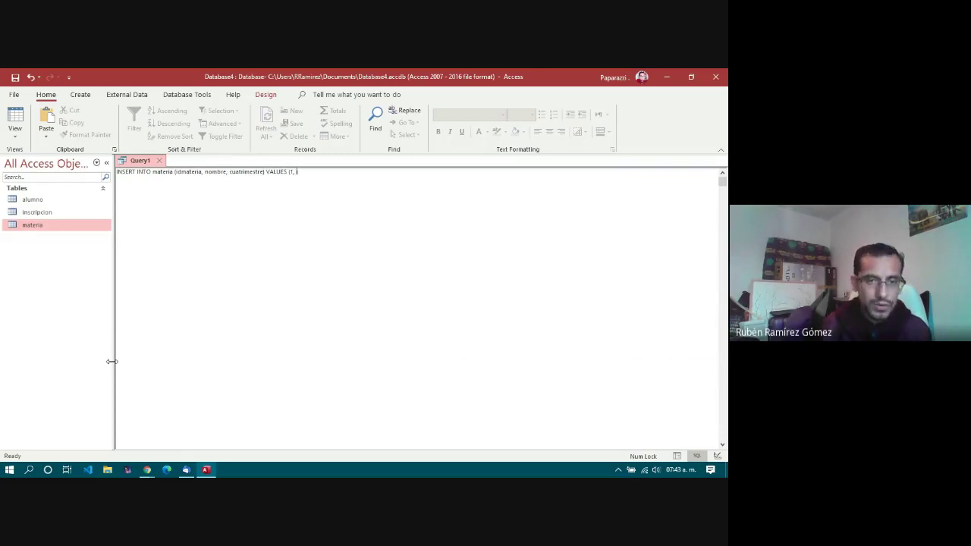
pyautogui.write('Base de')
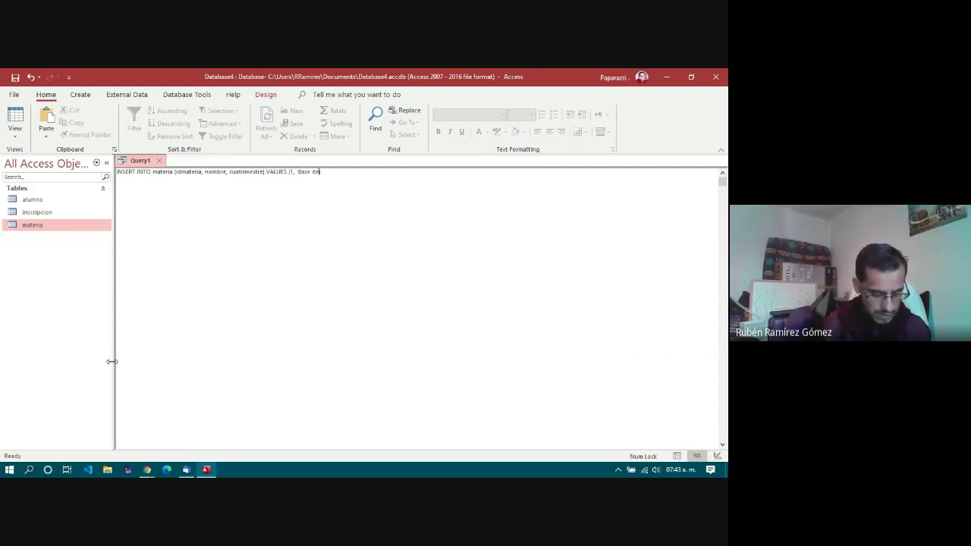
pyautogui.write(" Datos'")
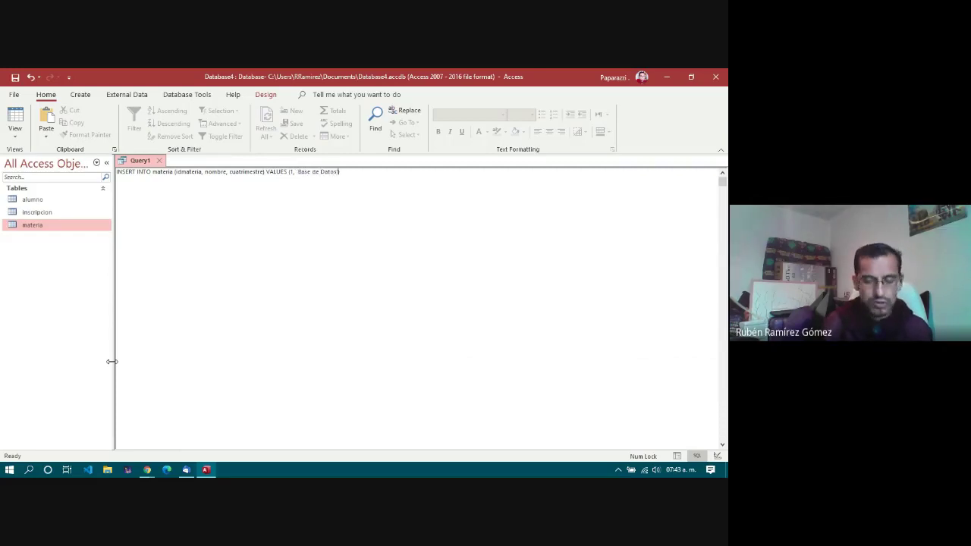
pyautogui.write(', ')
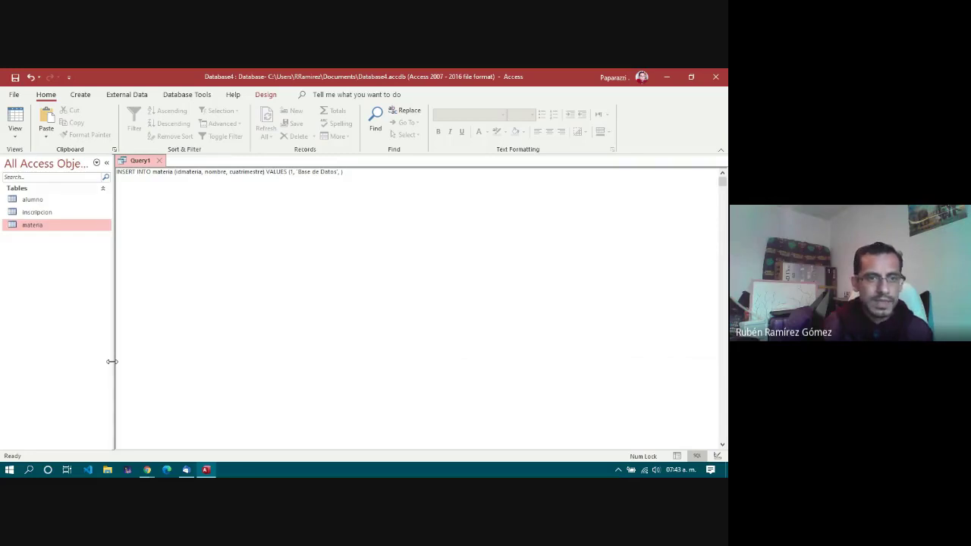
pyautogui.write('2')
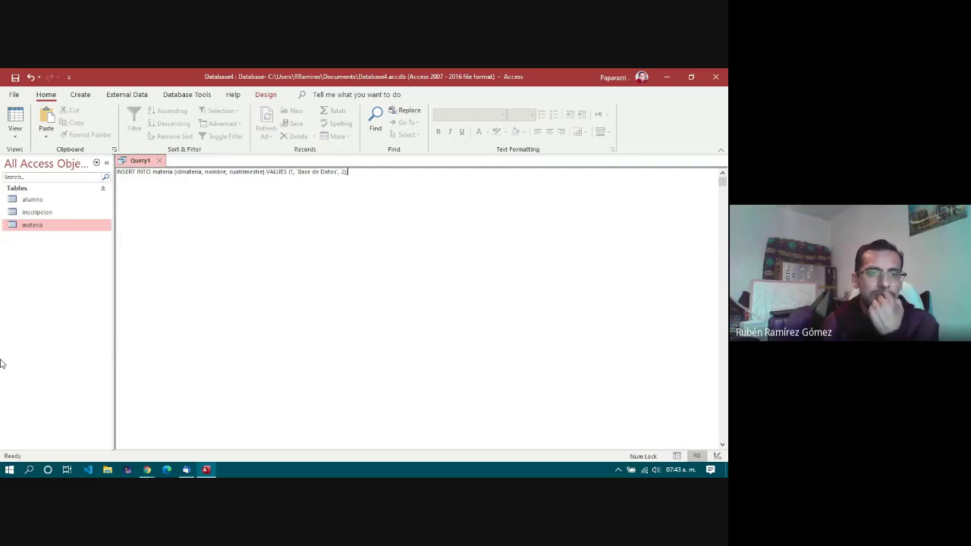
pyautogui.click(227, 188)
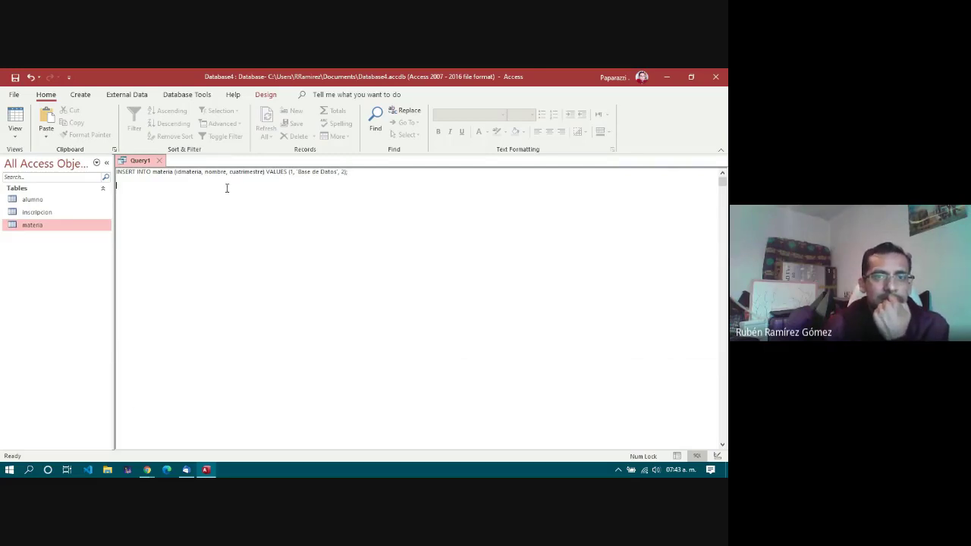
pyautogui.click(266, 94)
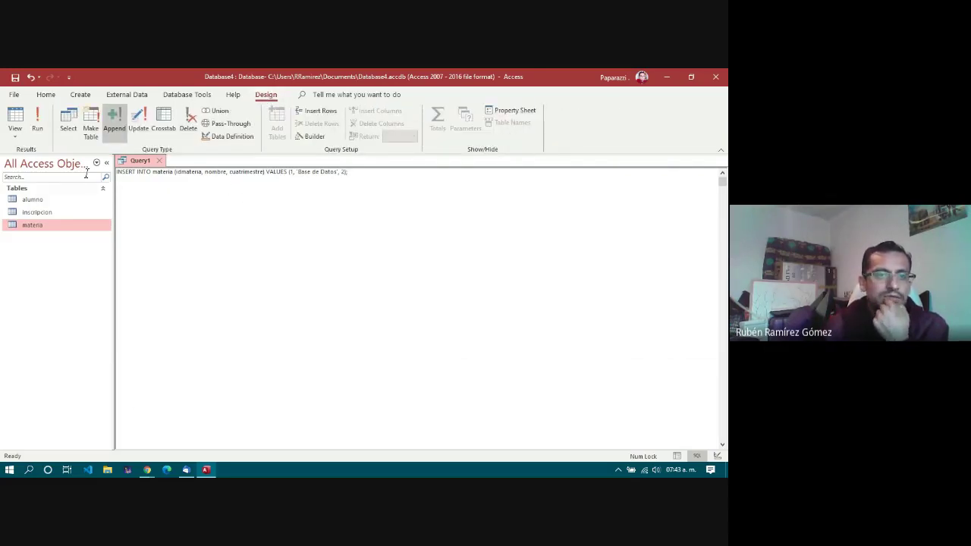
pyautogui.click(38, 123)
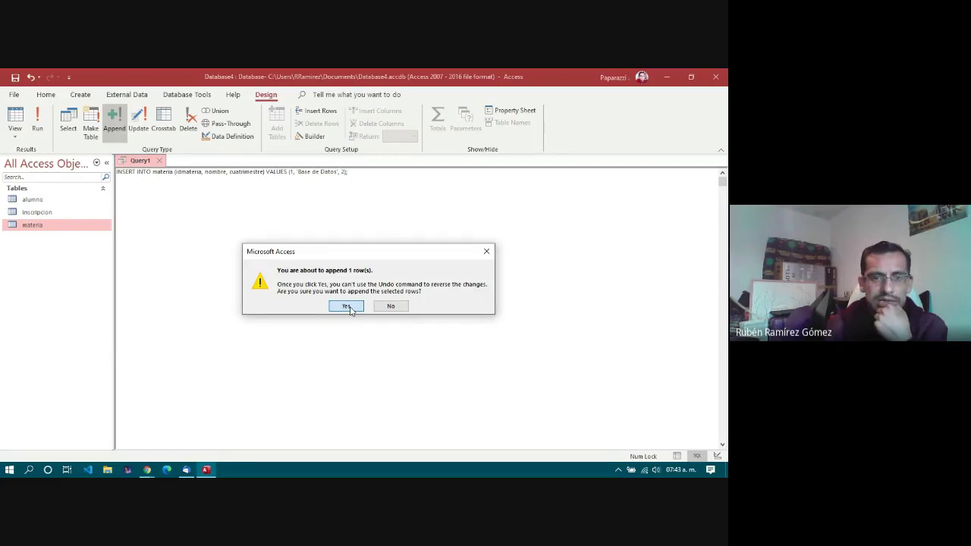
# Step: Append the Base de Datos row, then change the values to (2, 'Estadistica', 2) and append that too
pyautogui.click(347, 307)
pyautogui.click(292, 172)
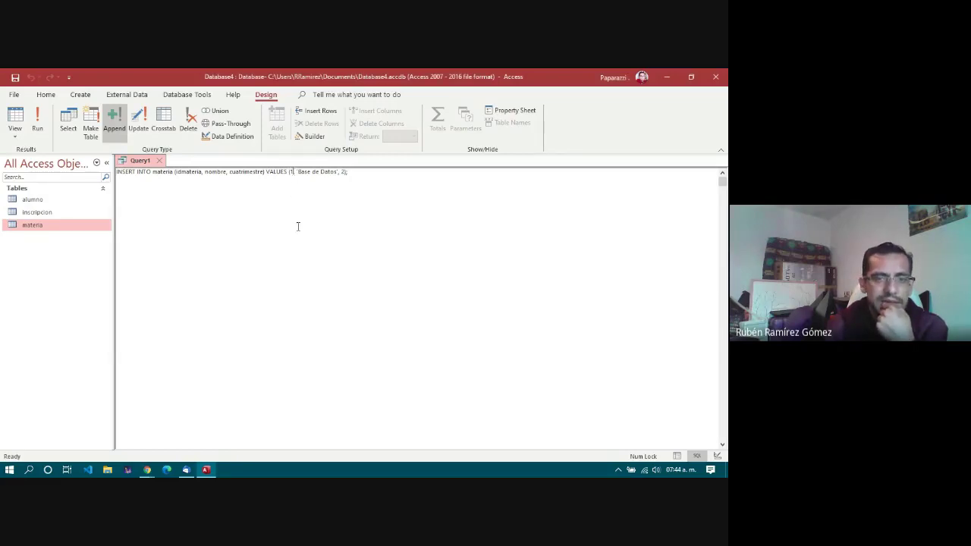
pyautogui.press('BackSpace')
pyautogui.write('2')
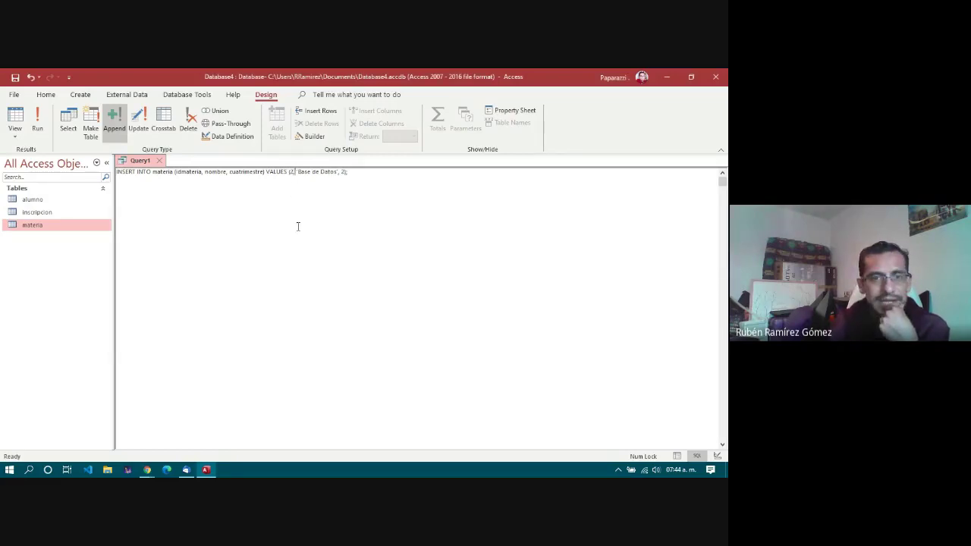
pyautogui.hotkey('shift', 'Right')
pyautogui.hotkey('shift', 'Right')
pyautogui.hotkey('shift', 'Right')
pyautogui.hotkey('shift', 'Right')
pyautogui.hotkey('shift', 'Right')
pyautogui.hotkey('shift', 'Right')
pyautogui.hotkey('shift', 'Right')
pyautogui.hotkey('shift', 'Right')
pyautogui.hotkey('shift', 'Right')
pyautogui.hotkey('shift', 'Right')
pyautogui.hotkey('shift', 'Right')
pyautogui.hotkey('shift', 'Right')
pyautogui.hotkey('shift', 'Right')
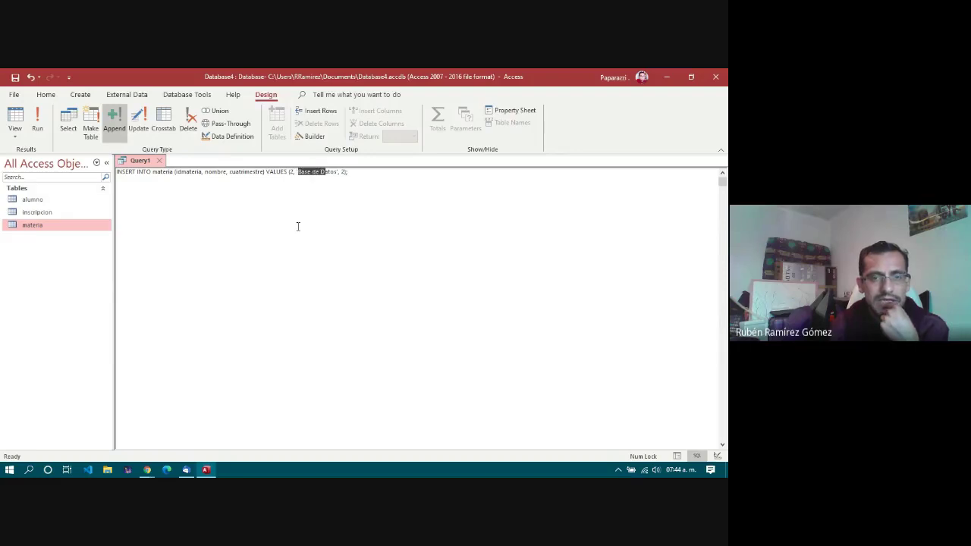
pyautogui.write('Estadistica')
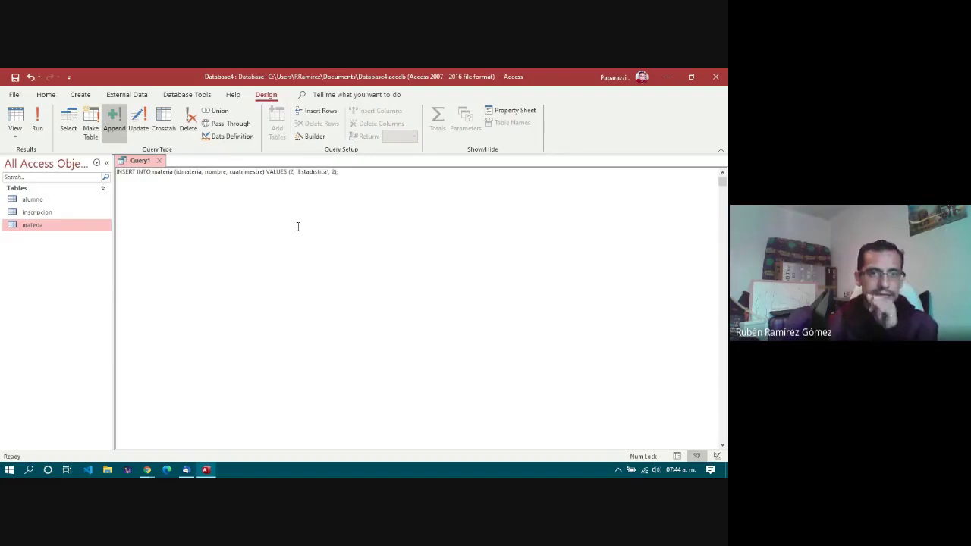
pyautogui.click(355, 177)
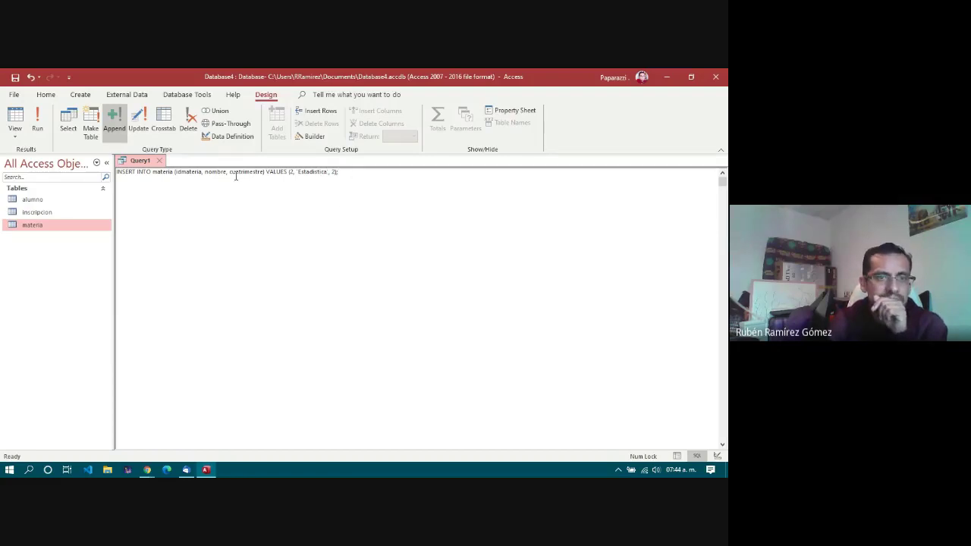
pyautogui.click(39, 118)
pyautogui.click(345, 306)
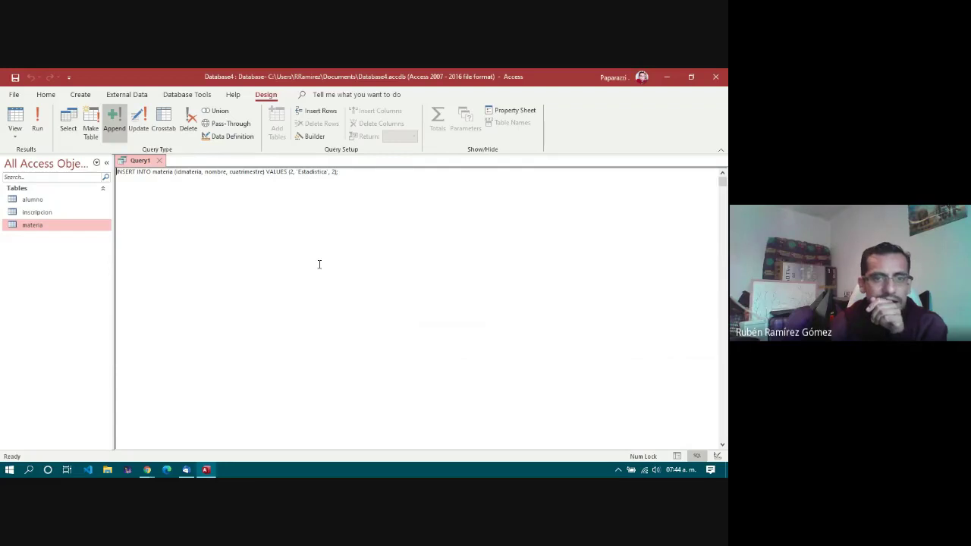
# Step: Discard Query1 unsaved, review the materia rows, and open the inscripcion table
pyautogui.click(159, 161)
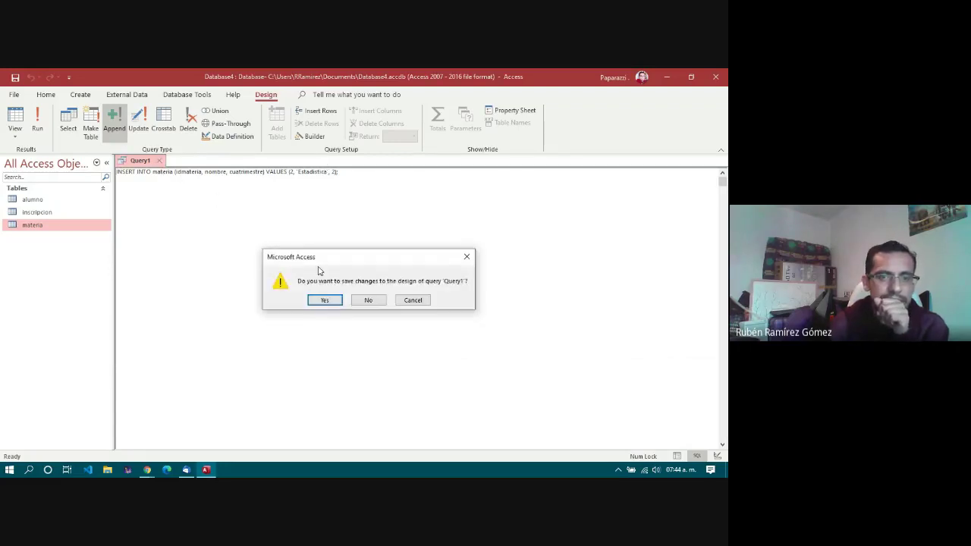
pyautogui.click(369, 301)
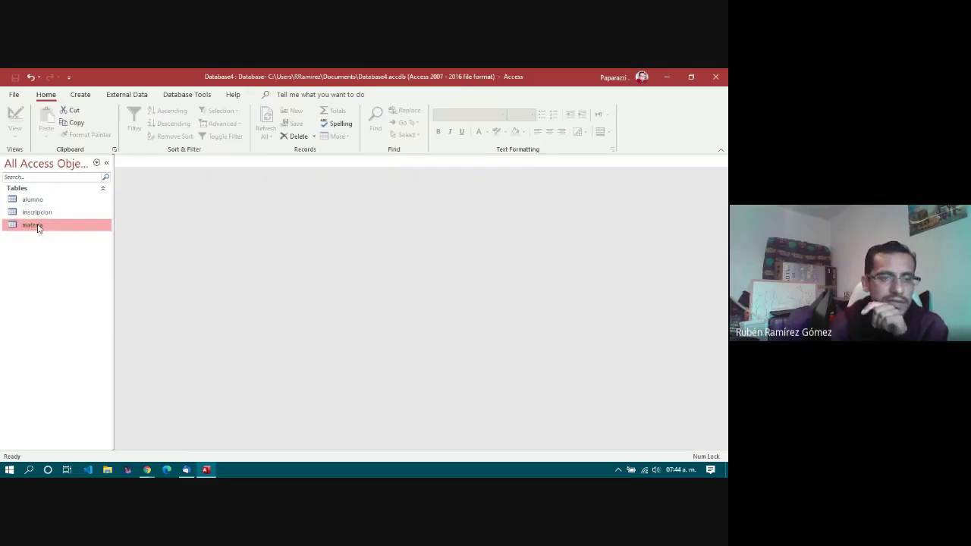
pyautogui.doubleClick(36, 226)
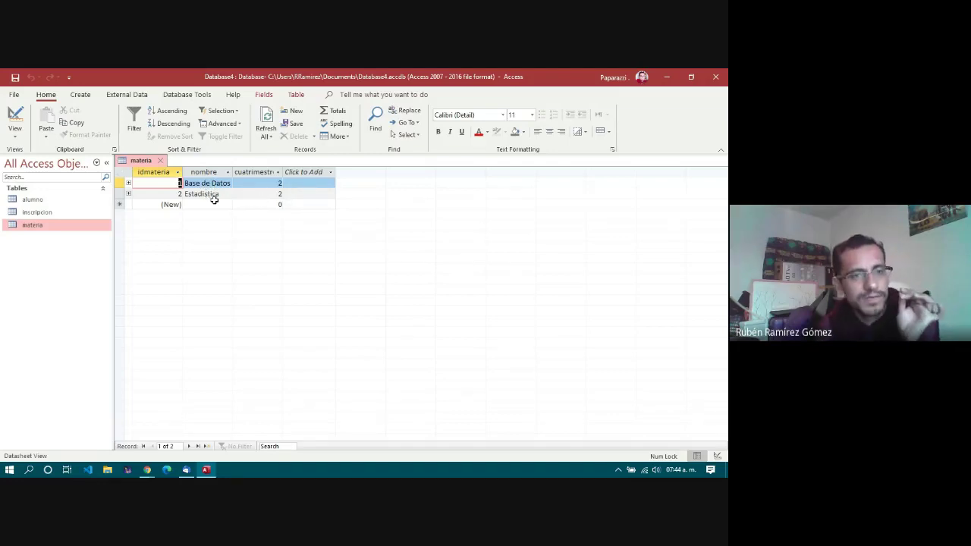
pyautogui.click(214, 205)
pyautogui.press('Tab')
pyautogui.press('Tab')
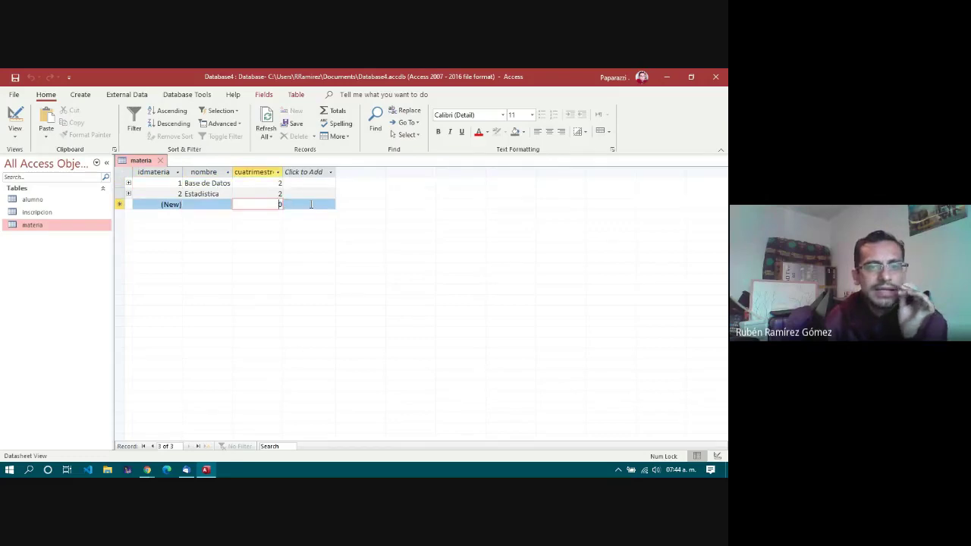
pyautogui.click(214, 203)
pyautogui.hotkey('shift', 'Tab')
pyautogui.press('Tab')
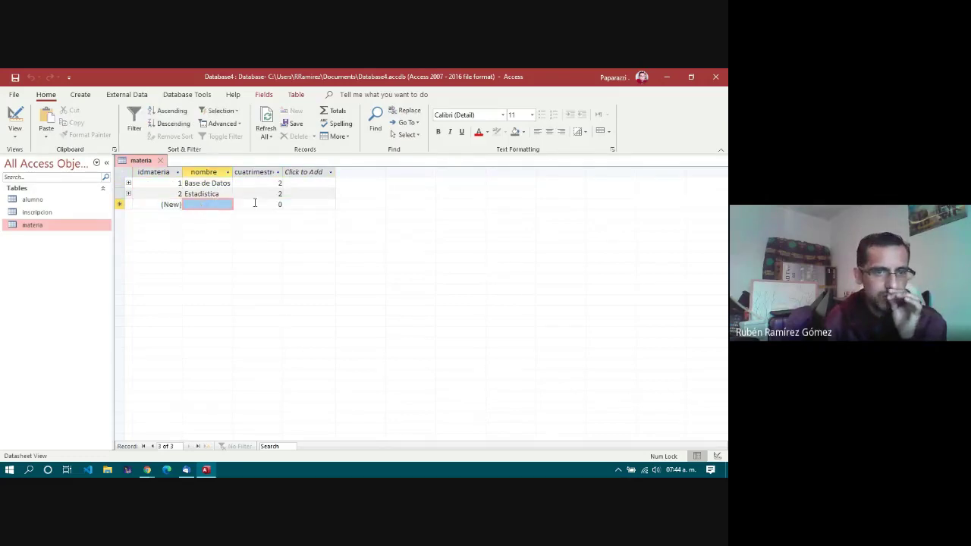
pyautogui.click(262, 204)
pyautogui.doubleClick(40, 213)
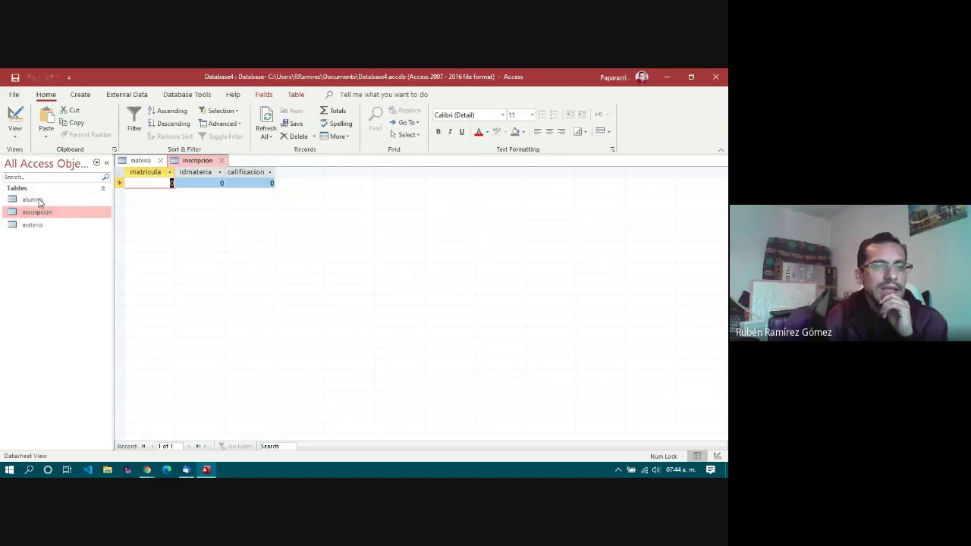
# Step: Open the alumno table to see the student ids, then return to inscripcion
pyautogui.click(39, 200)
pyautogui.click(42, 215)
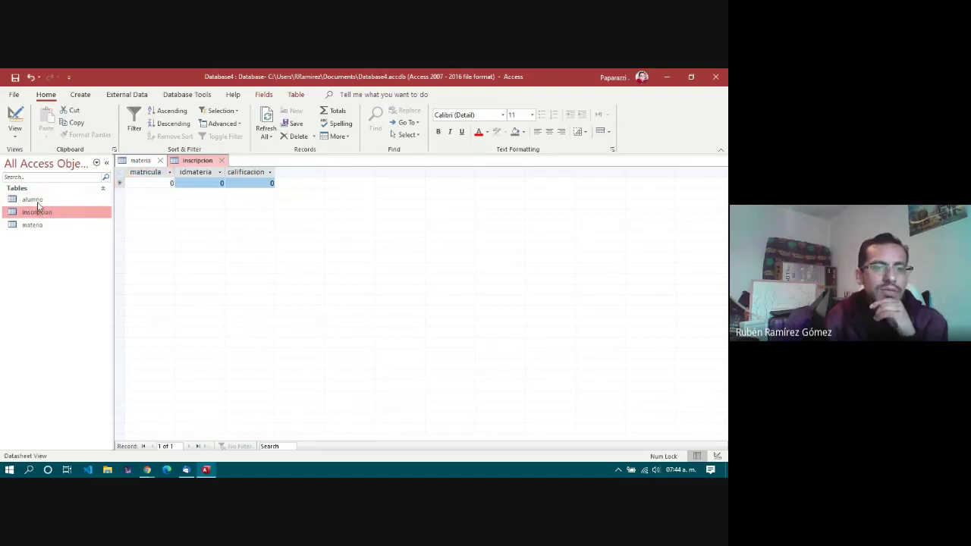
pyautogui.click(38, 201)
pyautogui.click(42, 213)
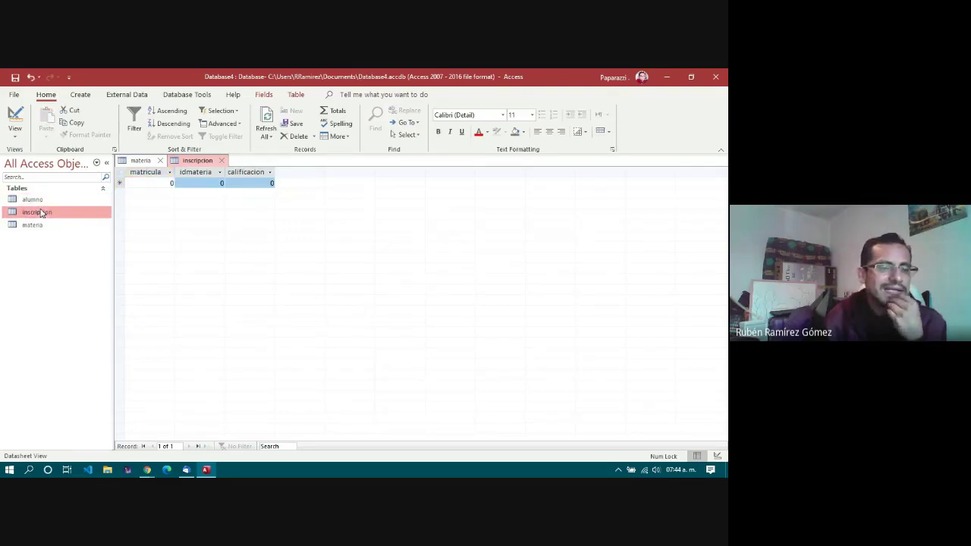
pyautogui.doubleClick(38, 201)
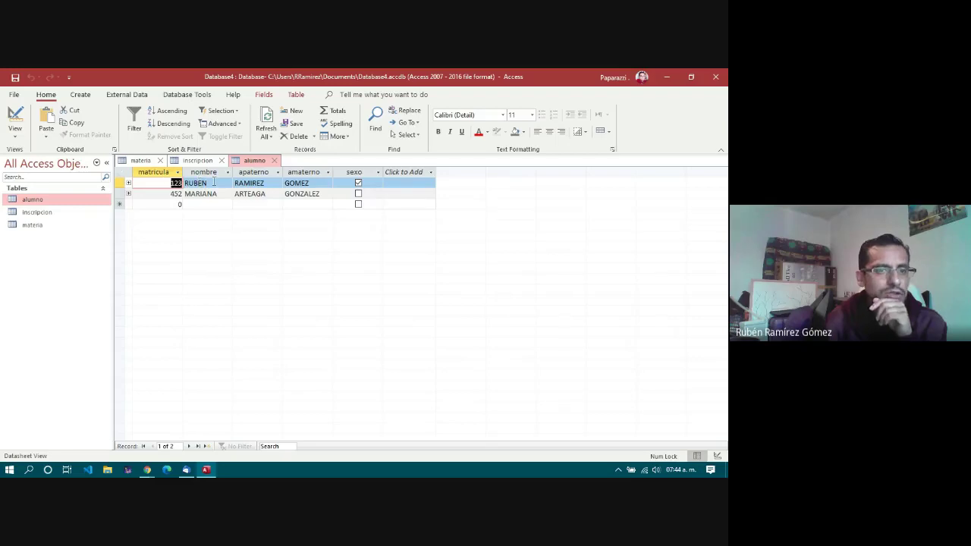
pyautogui.click(202, 163)
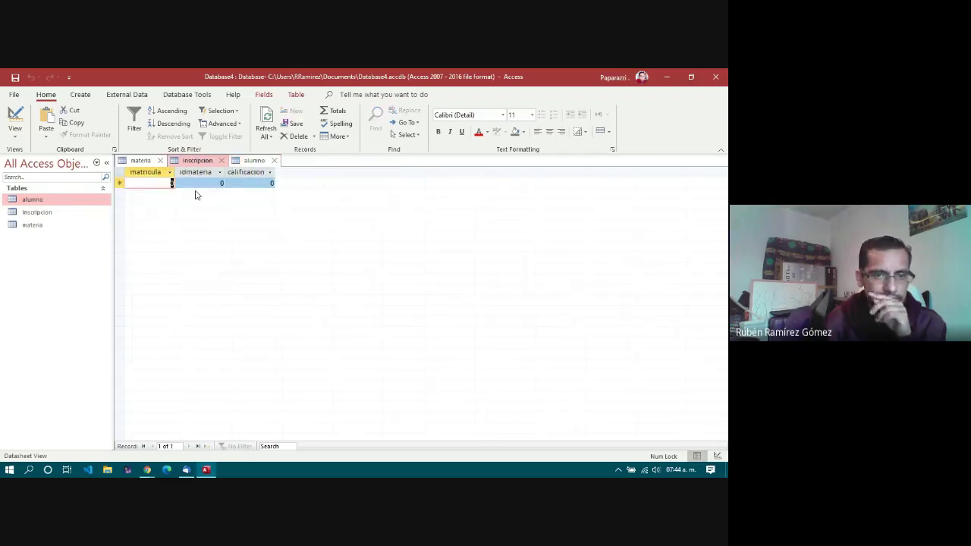
# Step: Enter student 1332's first enrollment in subject 1 with grade 7
pyautogui.write('1332')
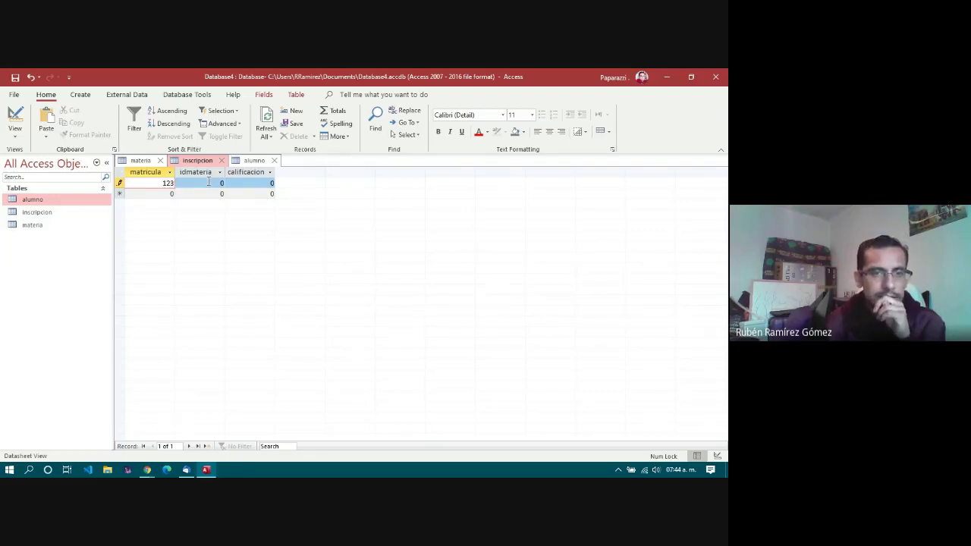
pyautogui.click(209, 182)
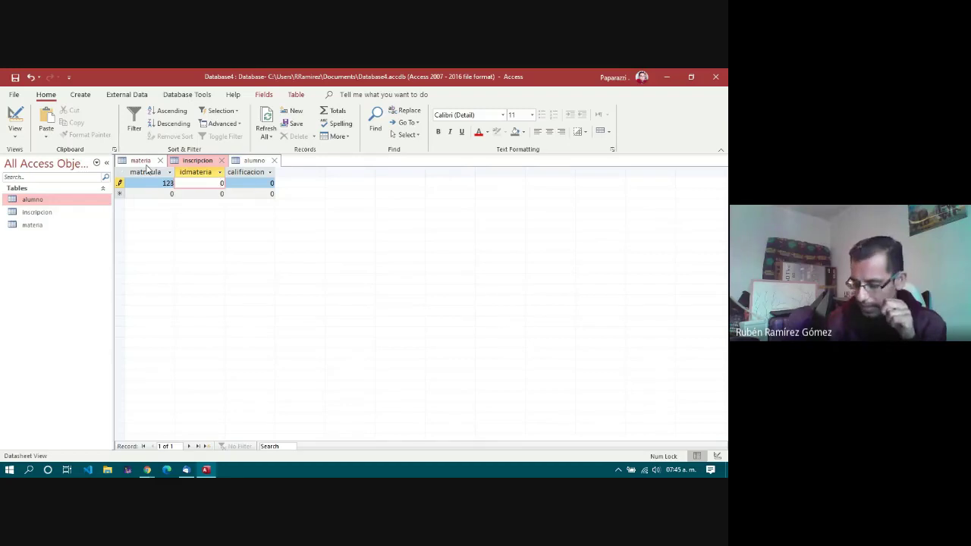
pyautogui.press('BackSpace')
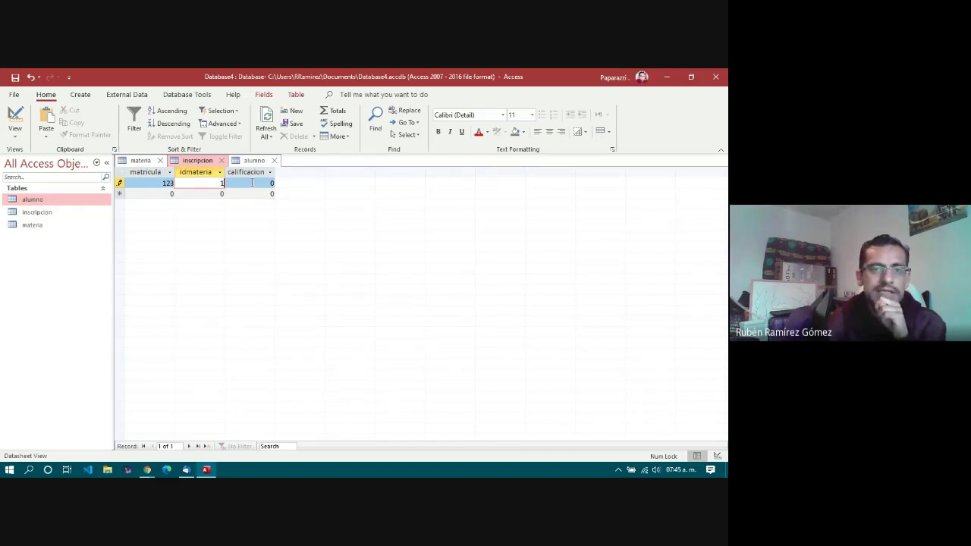
pyautogui.click(252, 183)
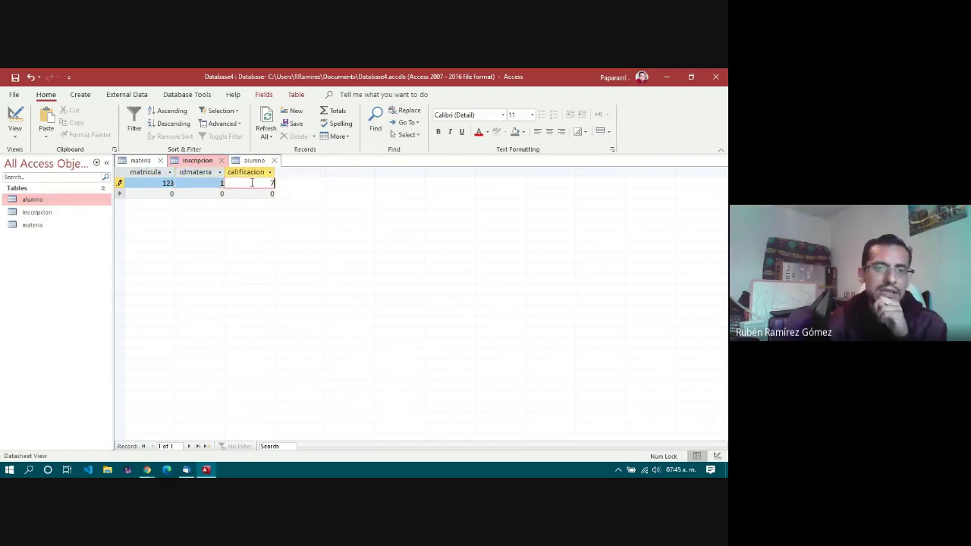
pyautogui.click(164, 194)
# Step: Add a second enrollment for the same student in subject 2 with grade 7.5, saved as 7
pyautogui.write('12')
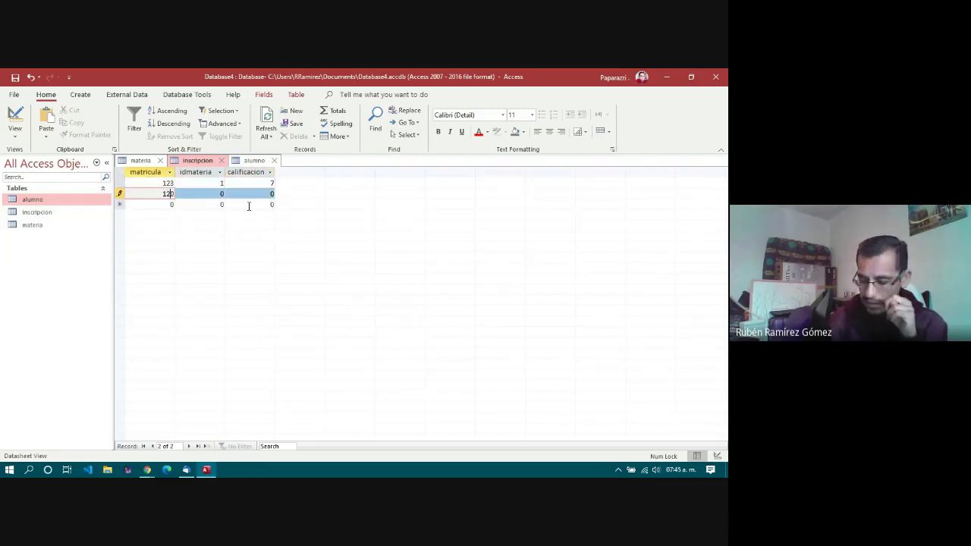
pyautogui.press('Delete')
pyautogui.write('3')
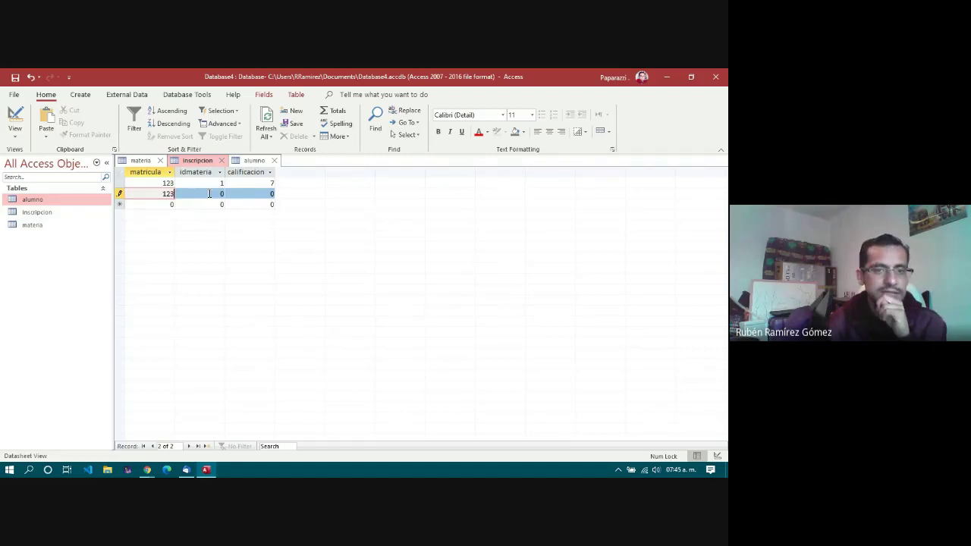
pyautogui.click(209, 193)
pyautogui.press('Delete')
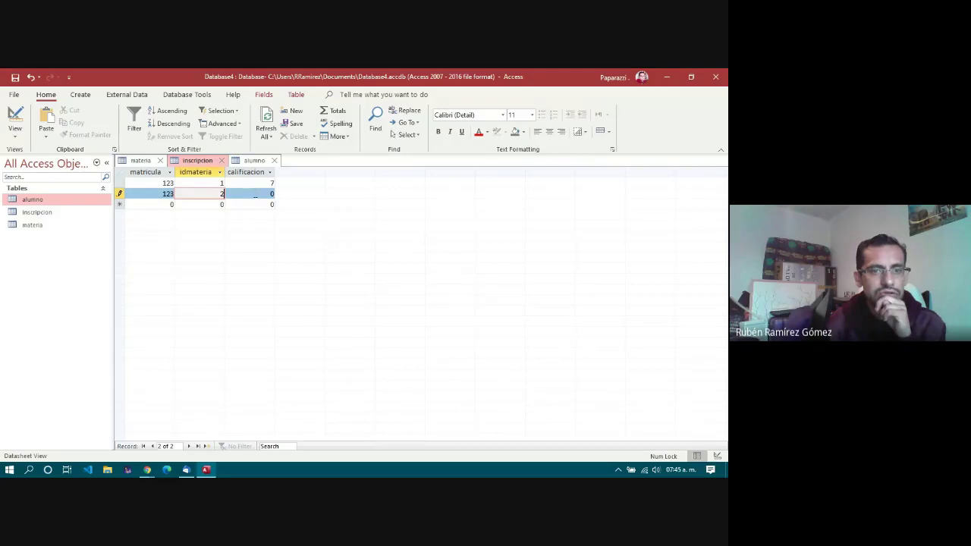
pyautogui.click(256, 194)
pyautogui.press('Delete')
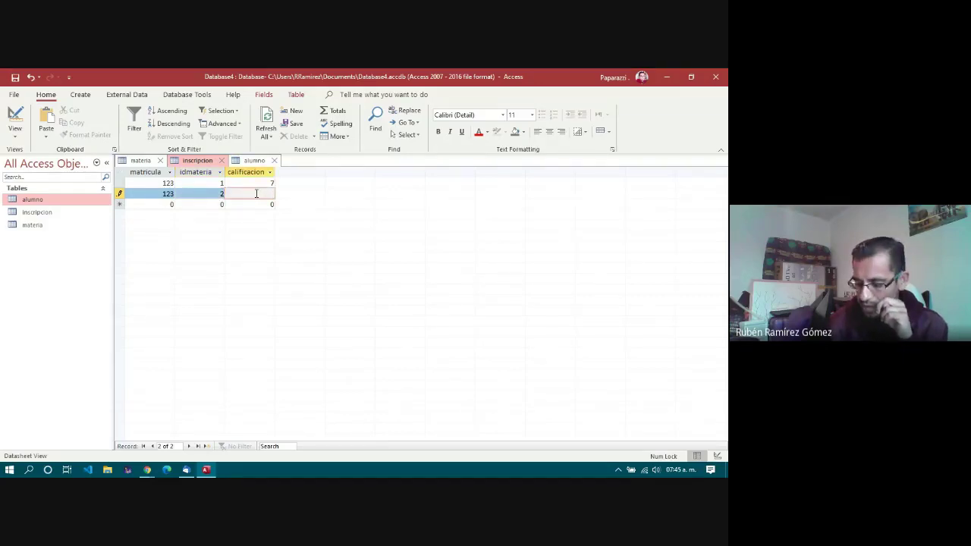
pyautogui.write('7.5')
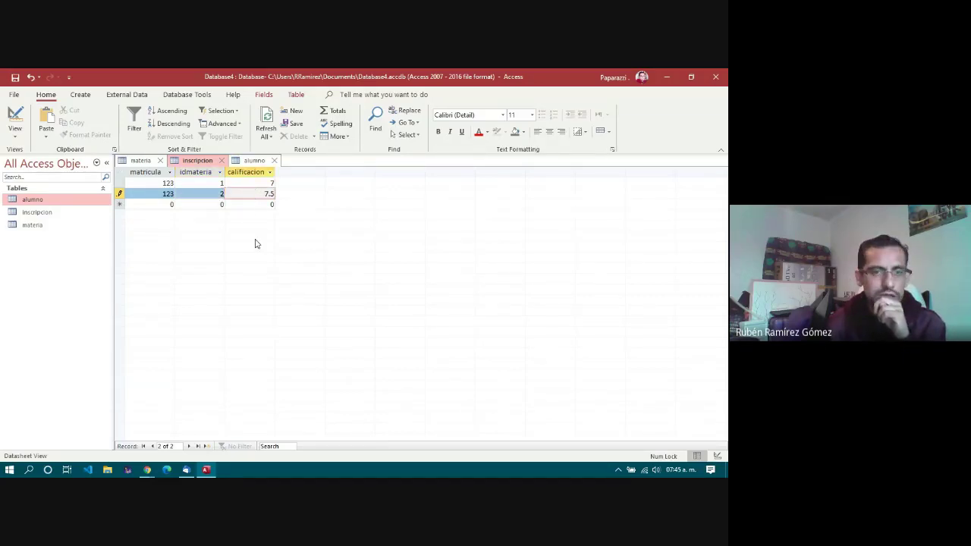
pyautogui.click(245, 205)
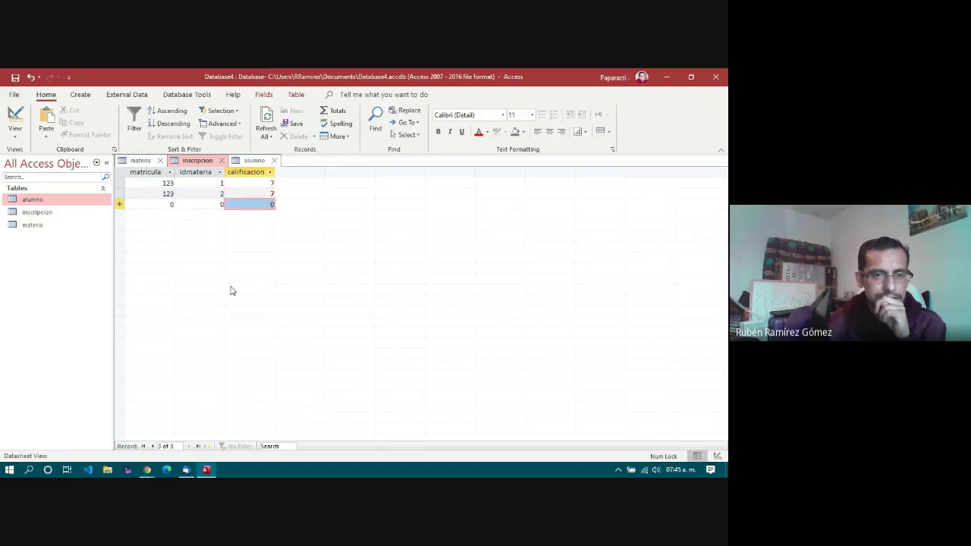
pyautogui.click(245, 194)
pyautogui.click(245, 183)
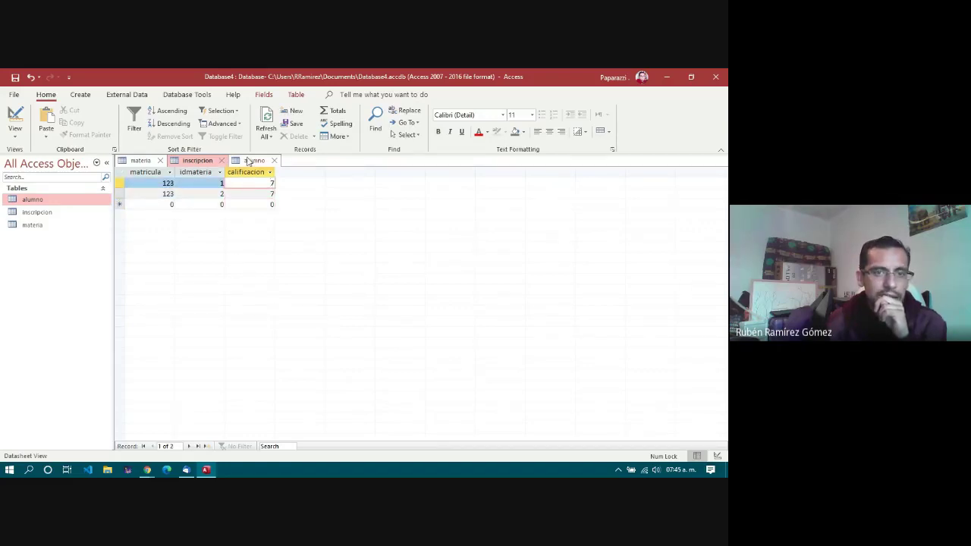
# Step: Expand both students' enrollment subdatasheets in alumno, then go to the materia table
pyautogui.click(257, 161)
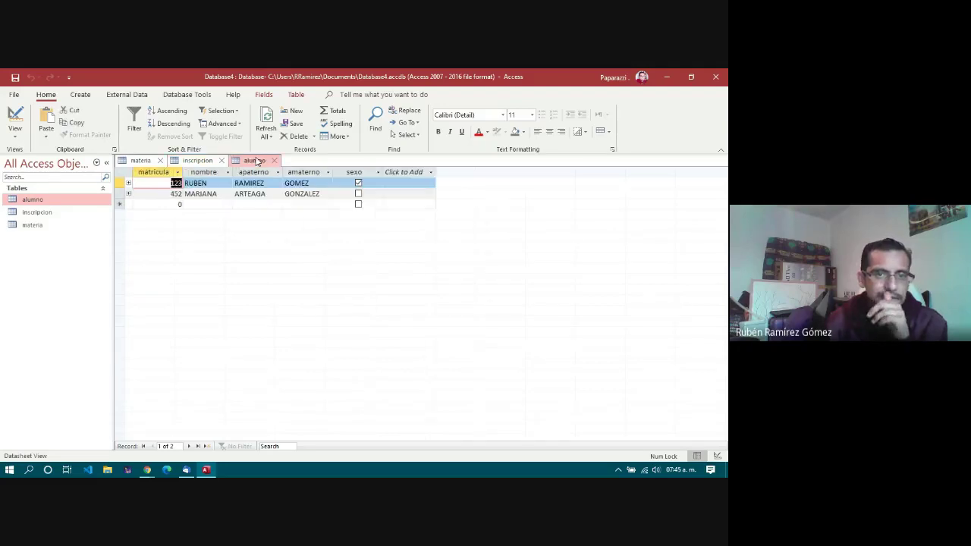
pyautogui.click(196, 161)
pyautogui.click(137, 161)
pyautogui.click(196, 161)
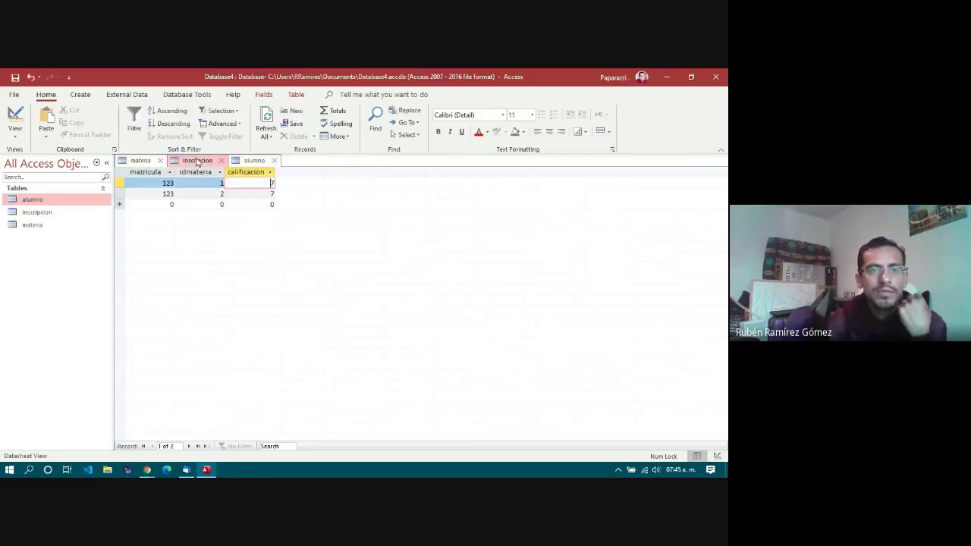
pyautogui.click(254, 161)
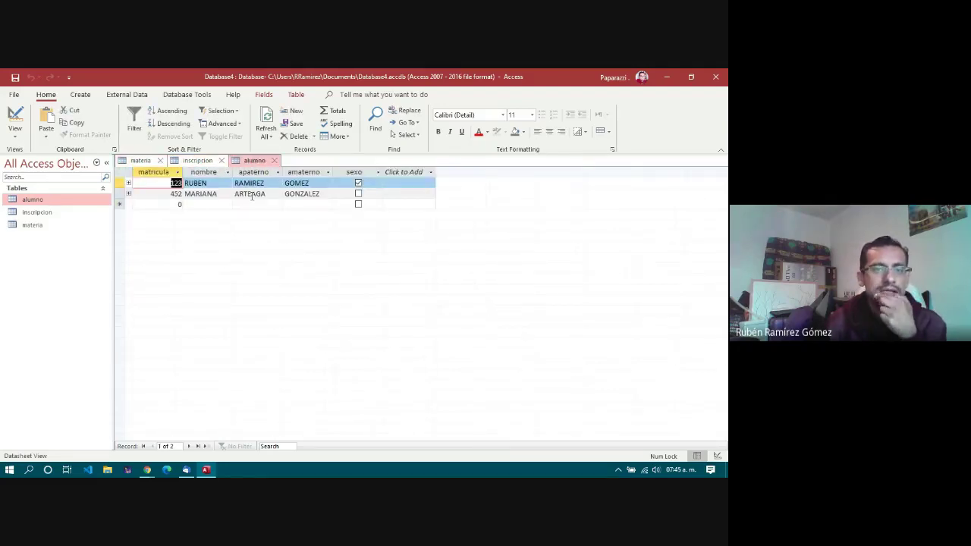
pyautogui.click(129, 184)
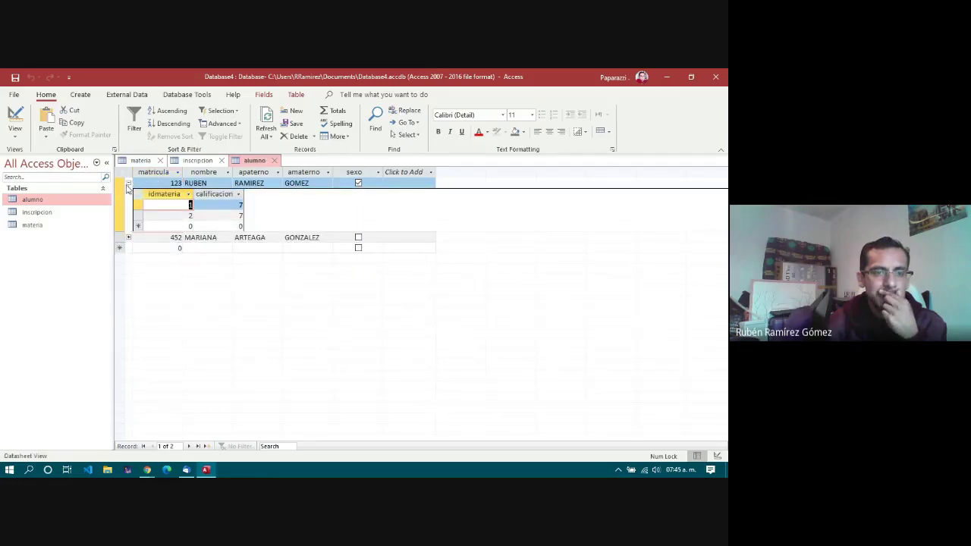
pyautogui.click(129, 184)
pyautogui.click(130, 194)
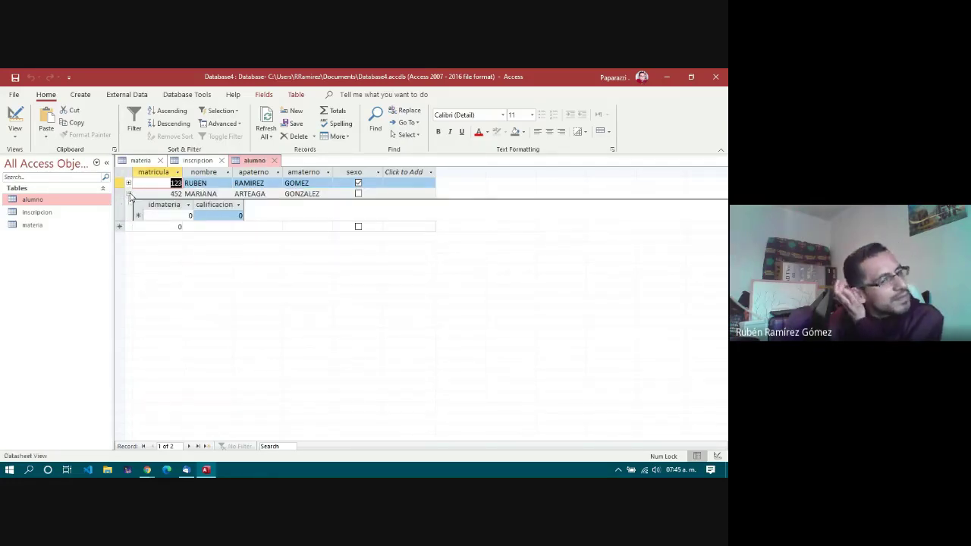
pyautogui.click(129, 184)
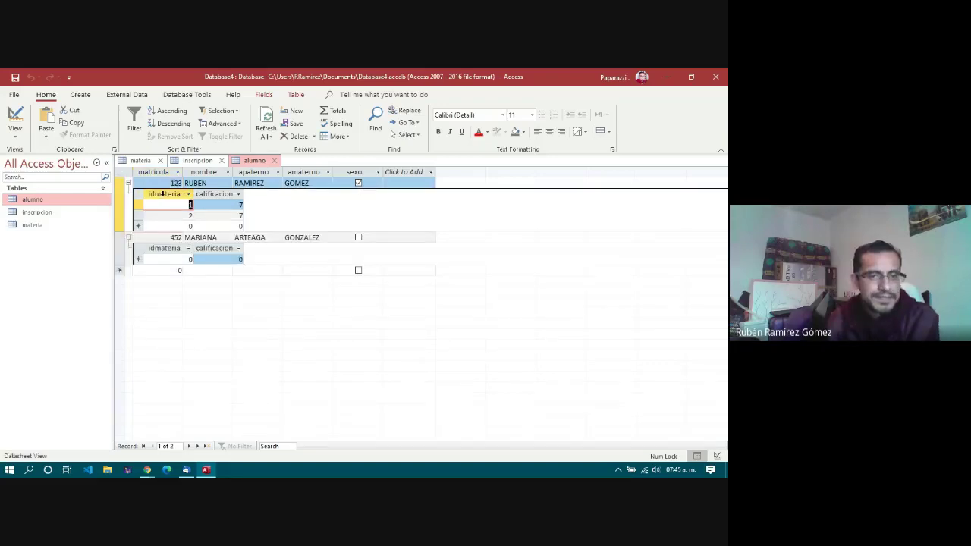
pyautogui.click(237, 206)
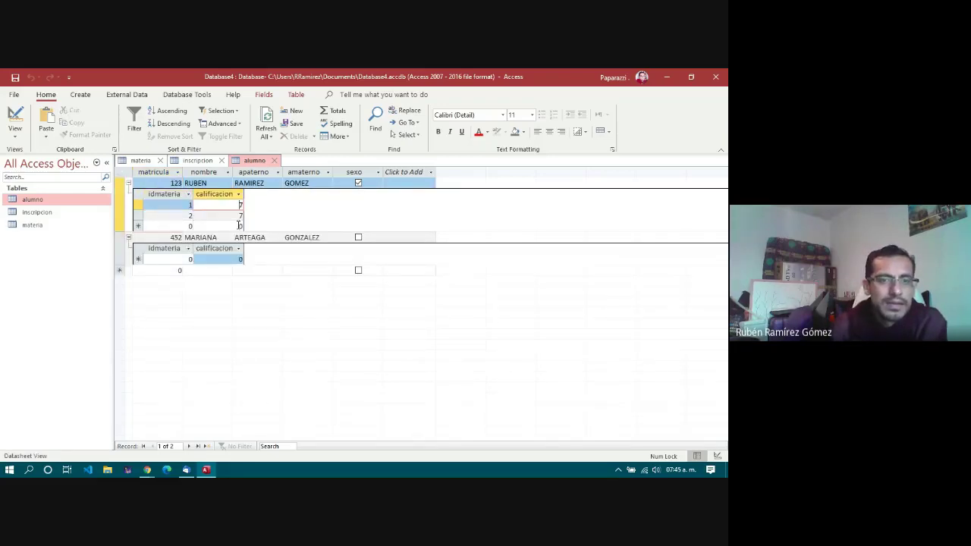
pyautogui.click(228, 259)
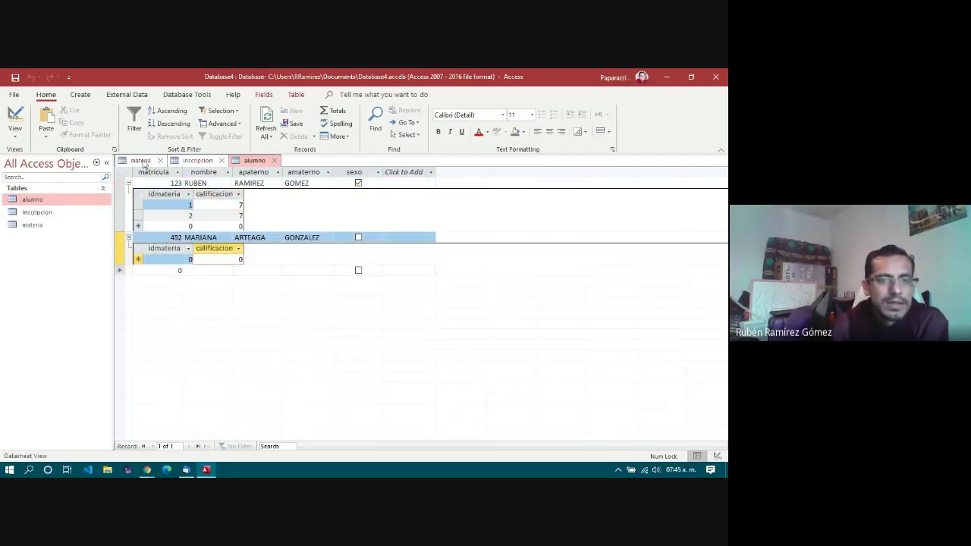
pyautogui.click(142, 162)
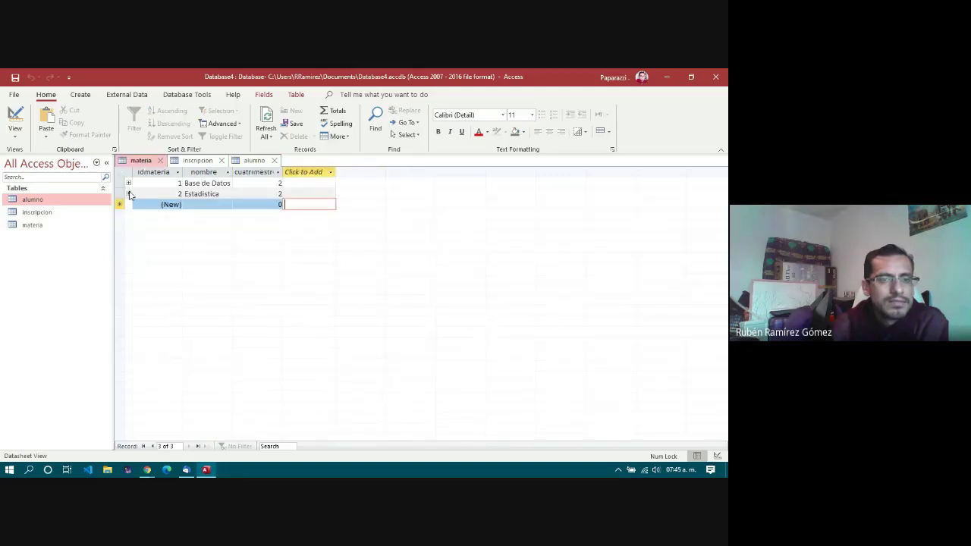
# Step: Expand Base de Datos and Estadistica in materia to see their grades of 7, then return to inscripcion
pyautogui.click(129, 195)
pyautogui.click(129, 183)
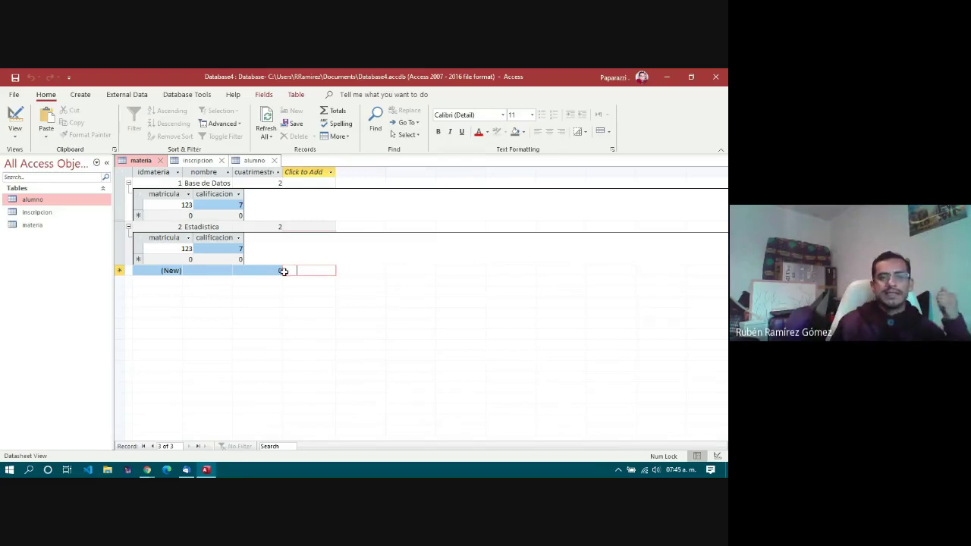
pyautogui.click(228, 248)
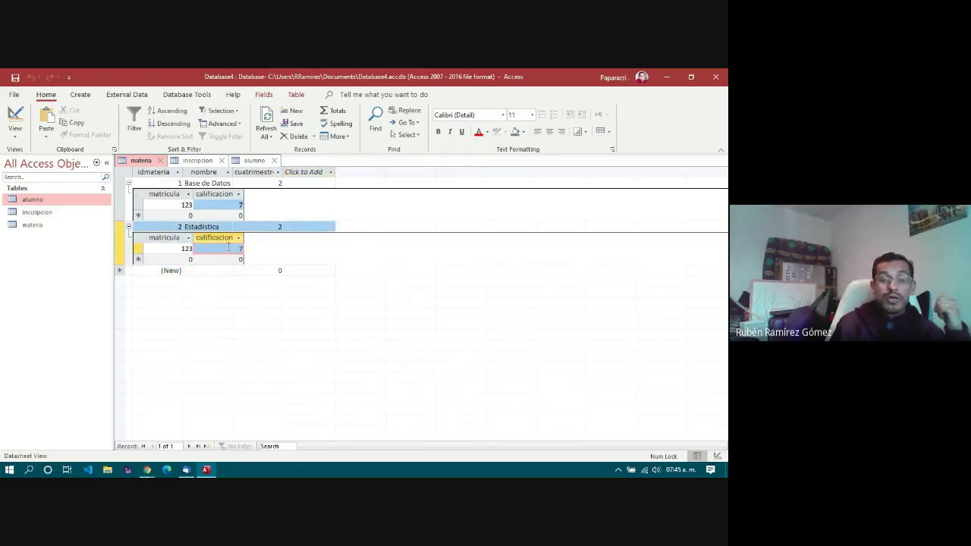
pyautogui.click(226, 206)
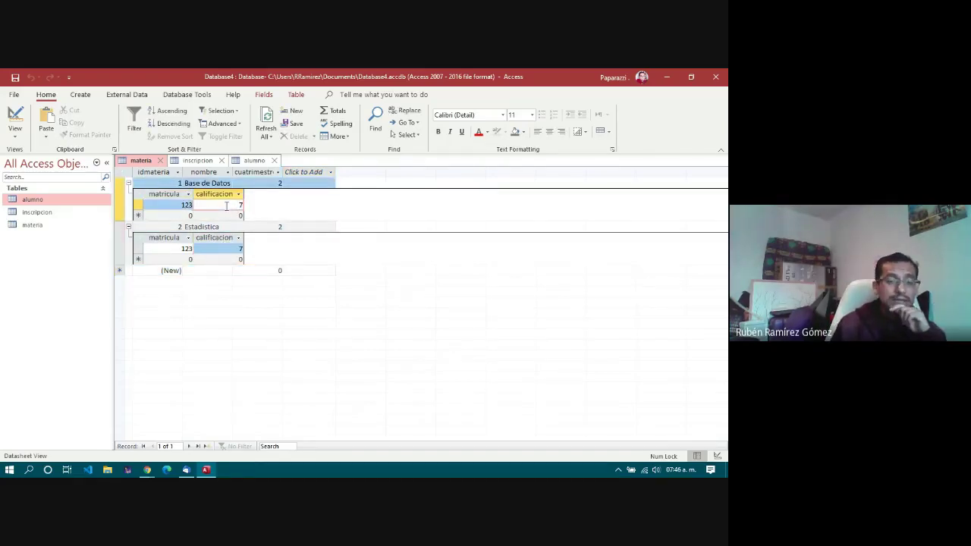
pyautogui.click(197, 161)
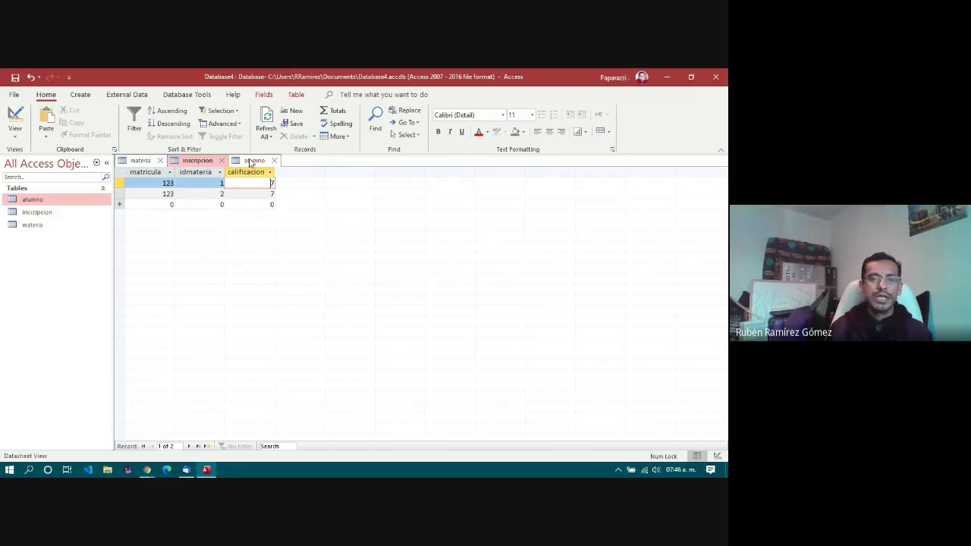
# Step: In the alumno table, select the students' first names, surnames and enrollment cells
pyautogui.click(251, 162)
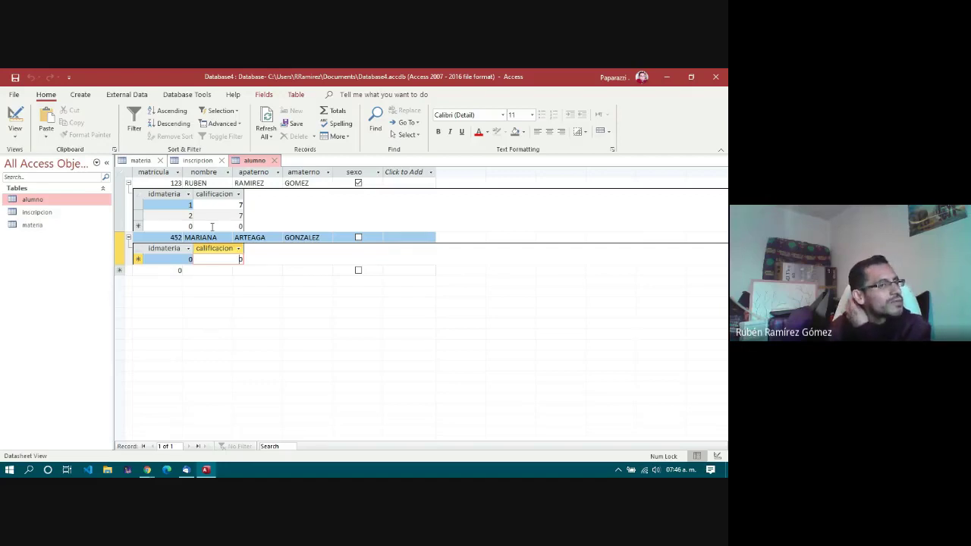
pyautogui.click(220, 205)
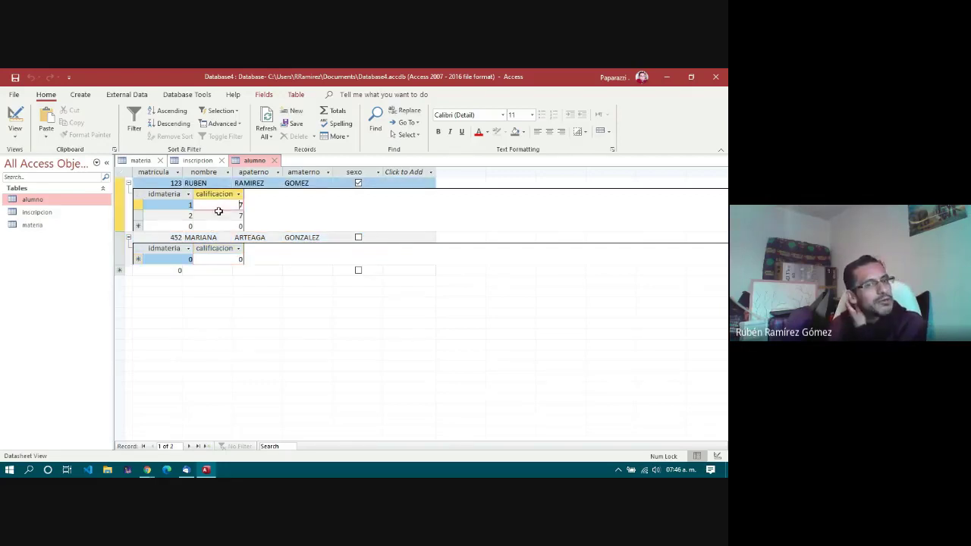
pyautogui.click(219, 215)
pyautogui.click(216, 260)
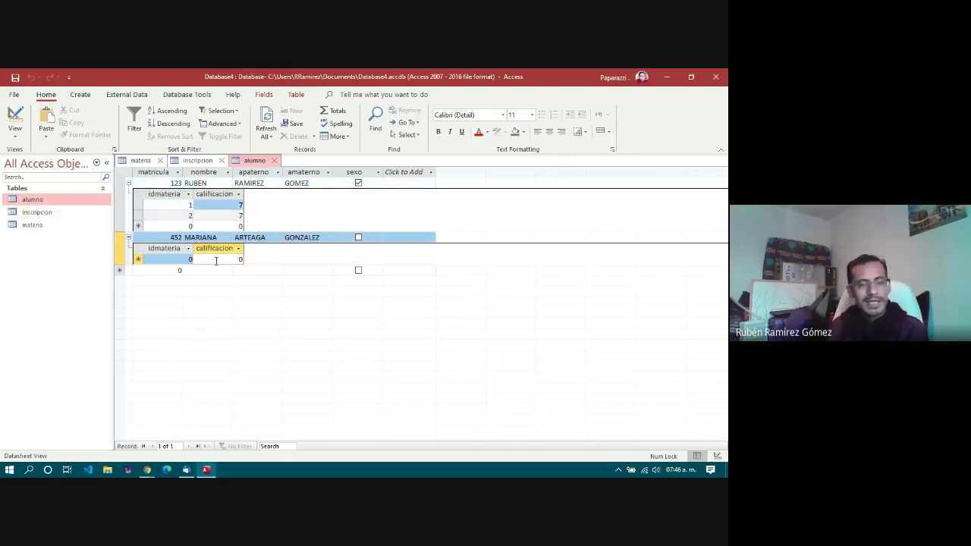
pyautogui.click(218, 237)
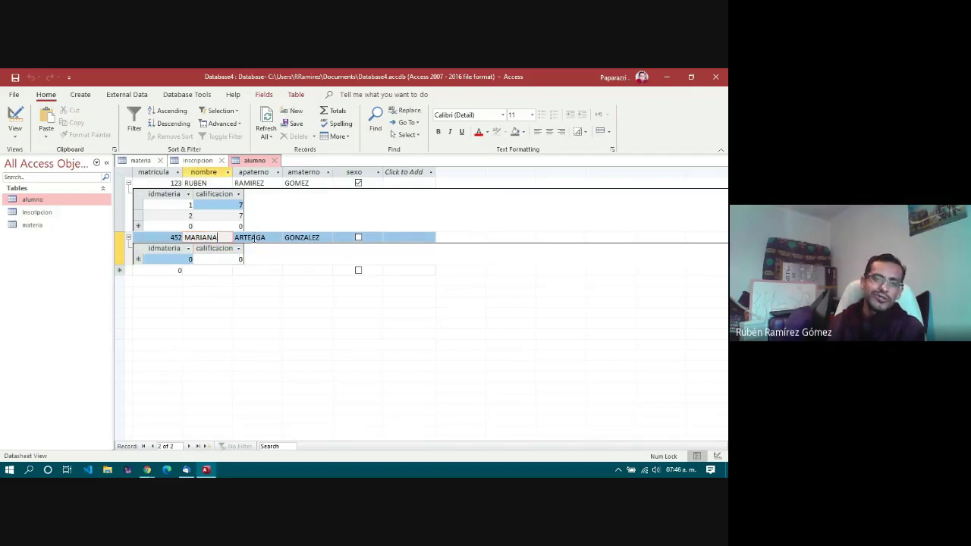
pyautogui.click(300, 238)
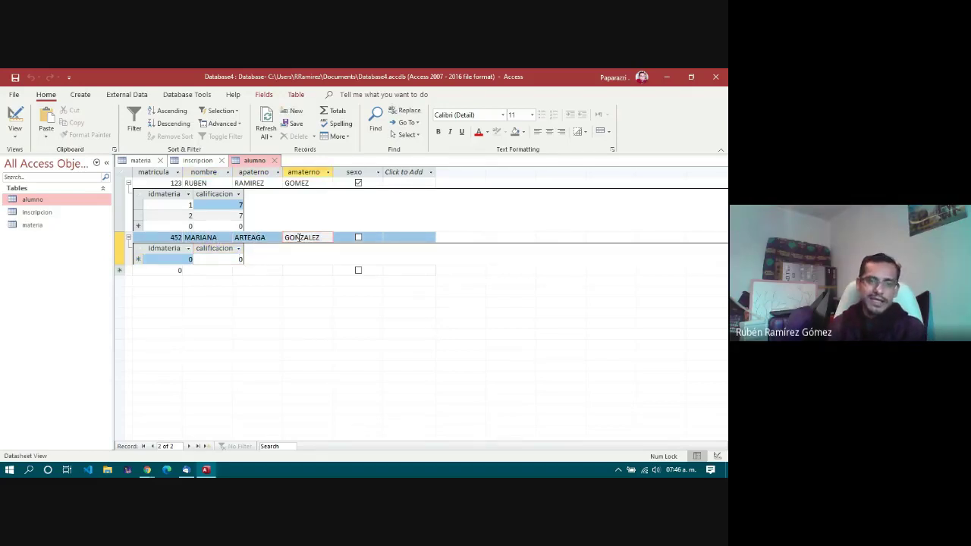
pyautogui.doubleClick(300, 237)
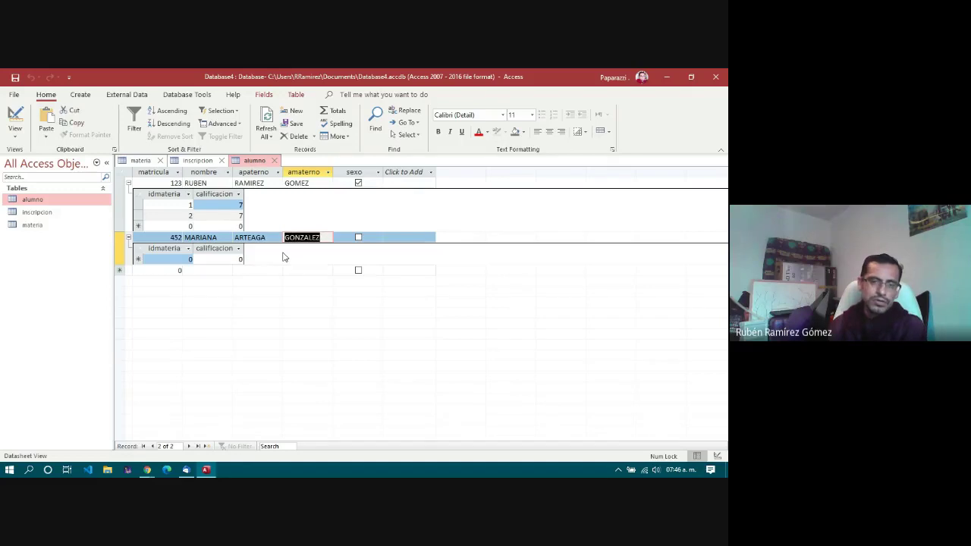
pyautogui.click(281, 257)
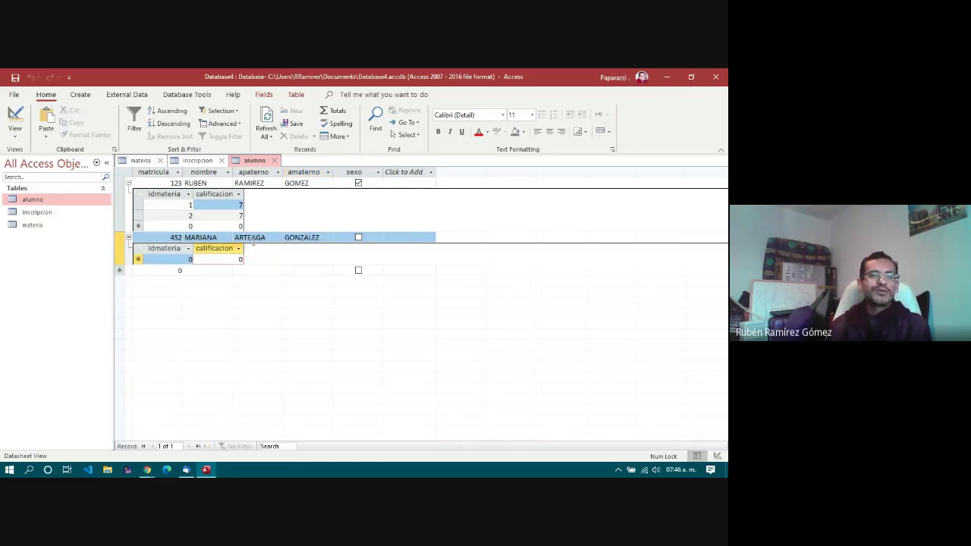
pyautogui.click(253, 238)
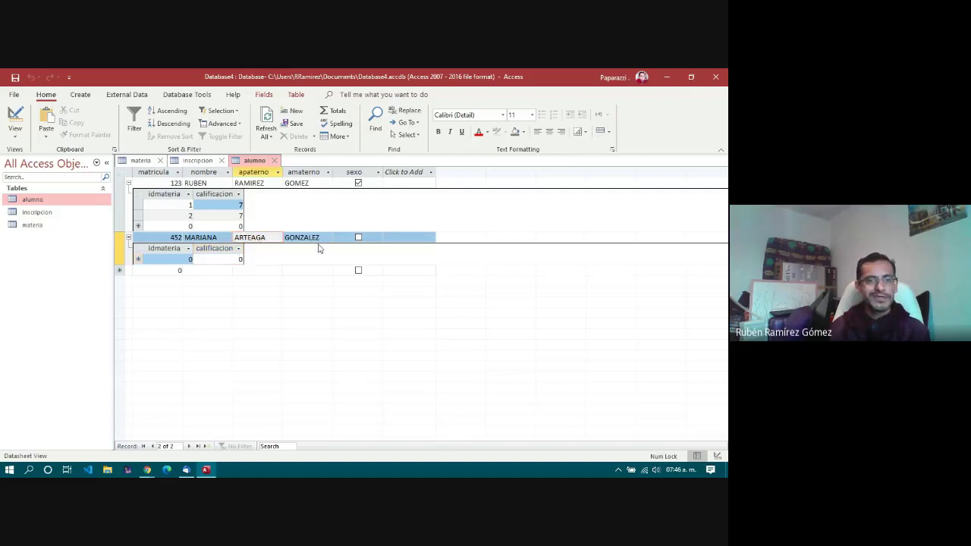
pyautogui.doubleClick(311, 237)
pyautogui.doubleClick(250, 238)
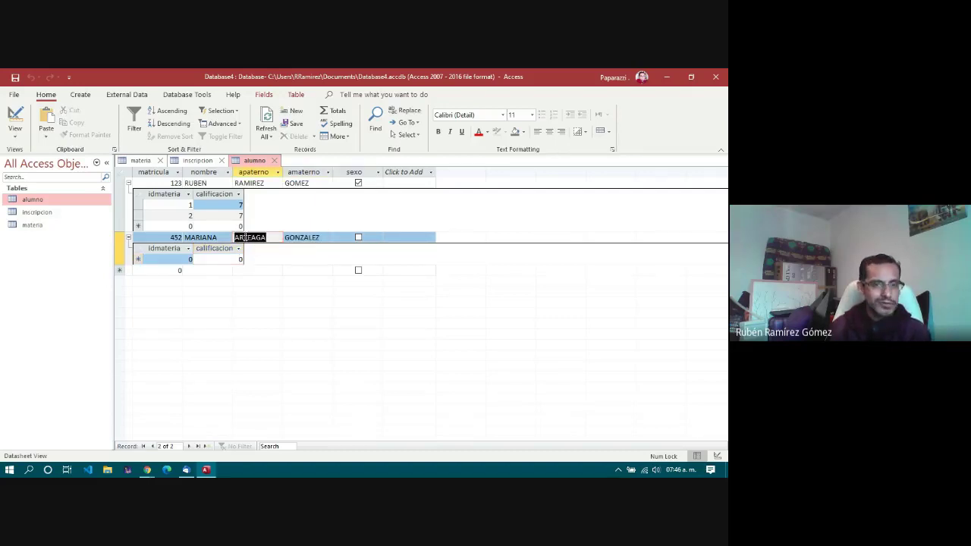
pyautogui.doubleClick(213, 238)
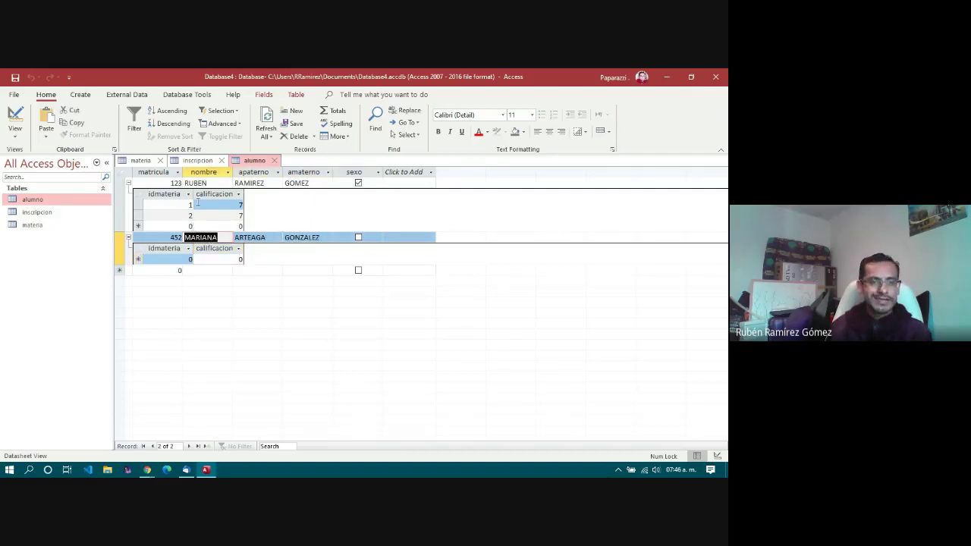
pyautogui.doubleClick(197, 183)
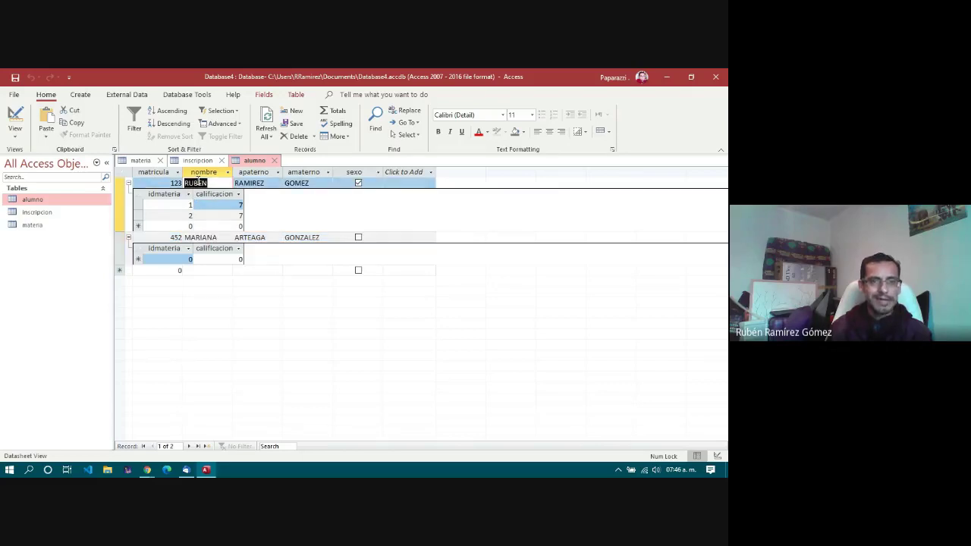
pyautogui.doubleClick(253, 183)
pyautogui.click(296, 183)
pyautogui.doubleClick(297, 183)
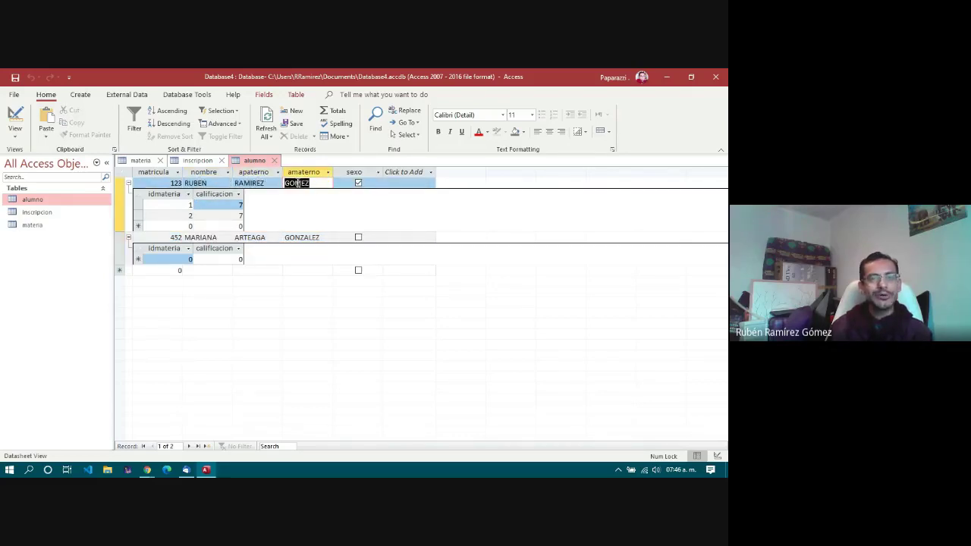
pyautogui.doubleClick(300, 237)
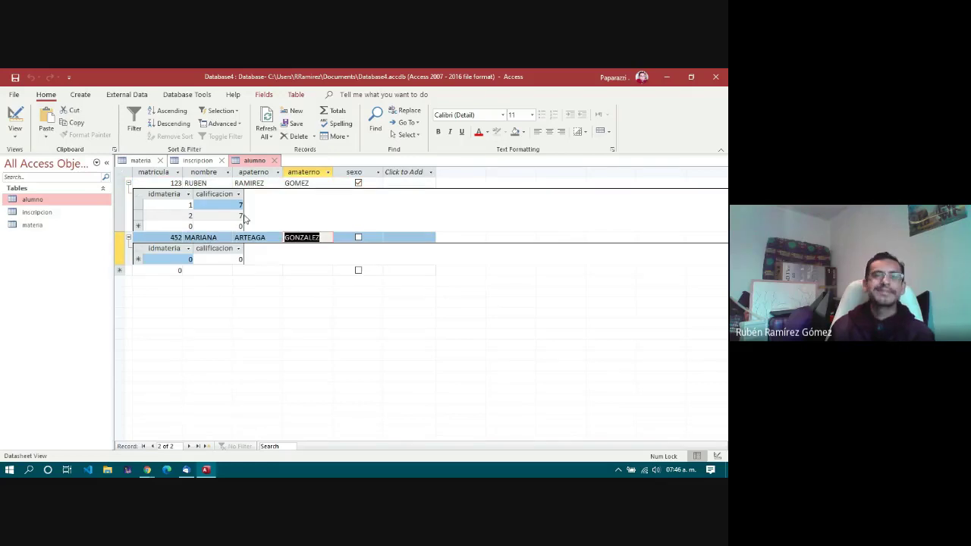
pyautogui.click(267, 212)
# Step: Close the inscripcion, alumno and materia tables
pyautogui.click(203, 161)
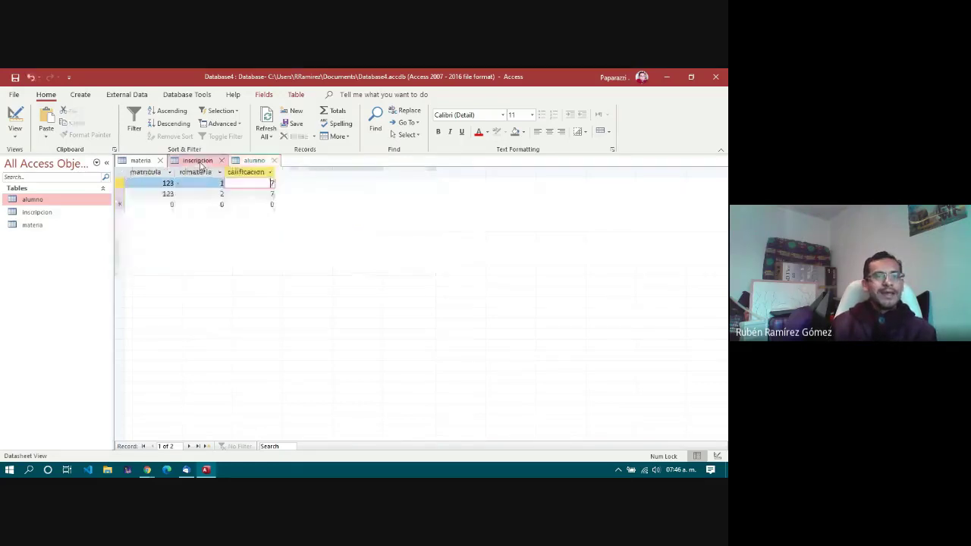
pyautogui.click(221, 161)
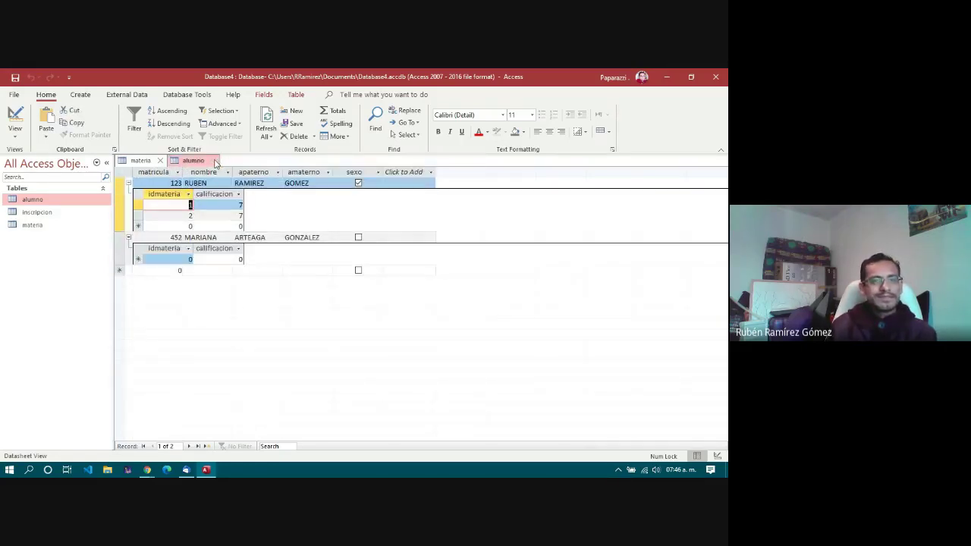
pyautogui.click(213, 161)
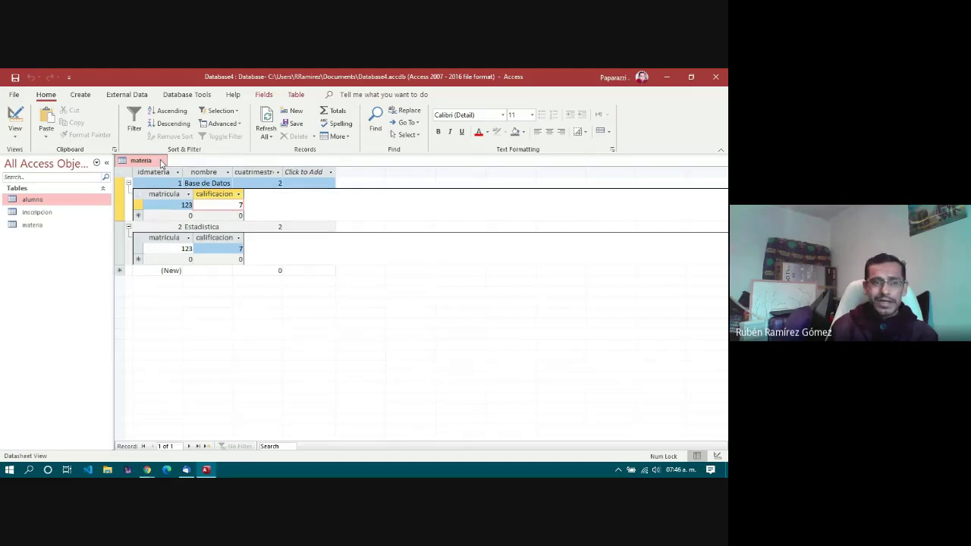
pyautogui.click(161, 162)
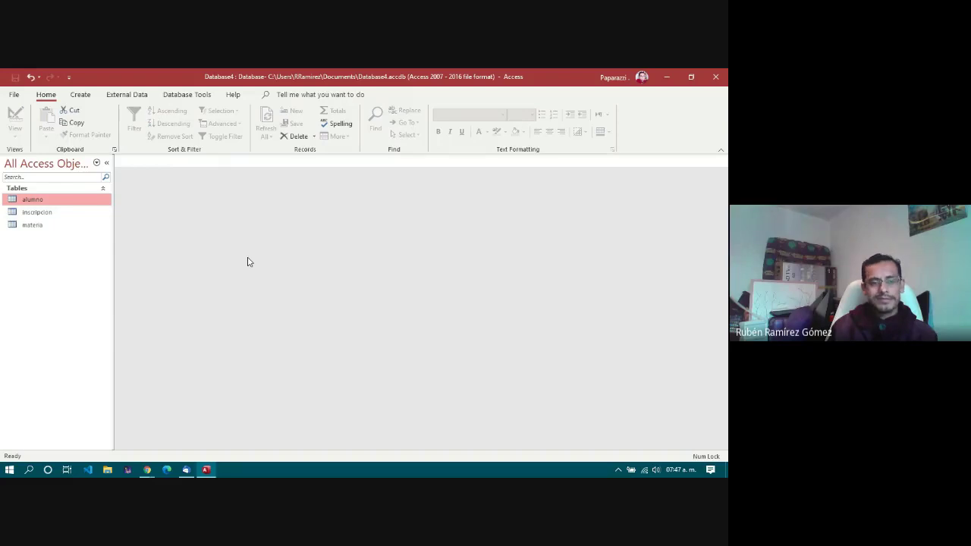
# Step: Close the empty Database4 and relaunch Access from the Start menu
pyautogui.moveTo(151, 471)
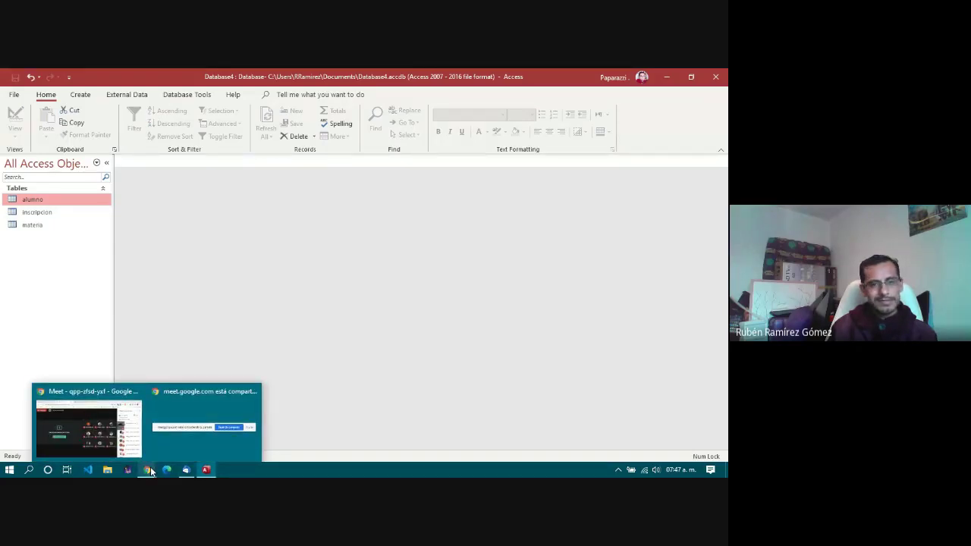
pyautogui.click(117, 433)
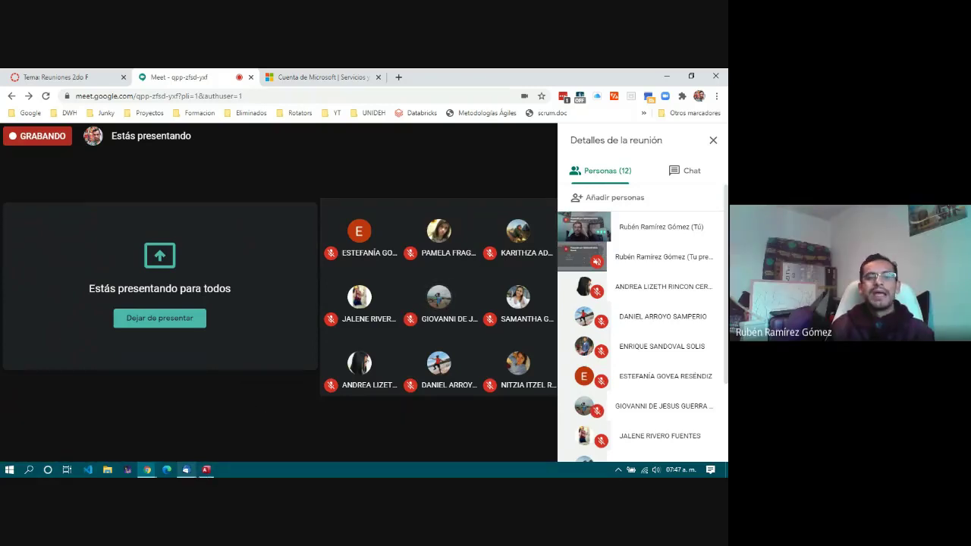
pyautogui.click(206, 471)
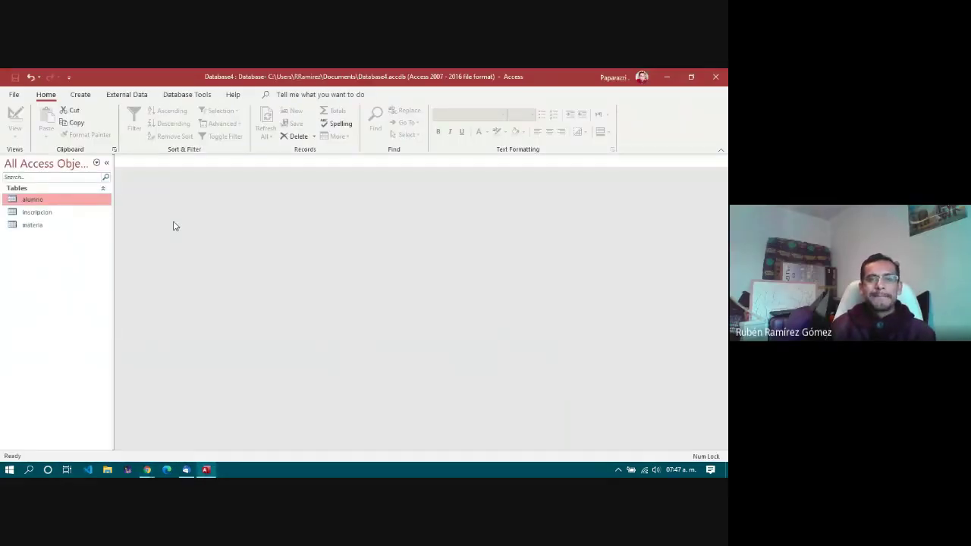
pyautogui.click(716, 77)
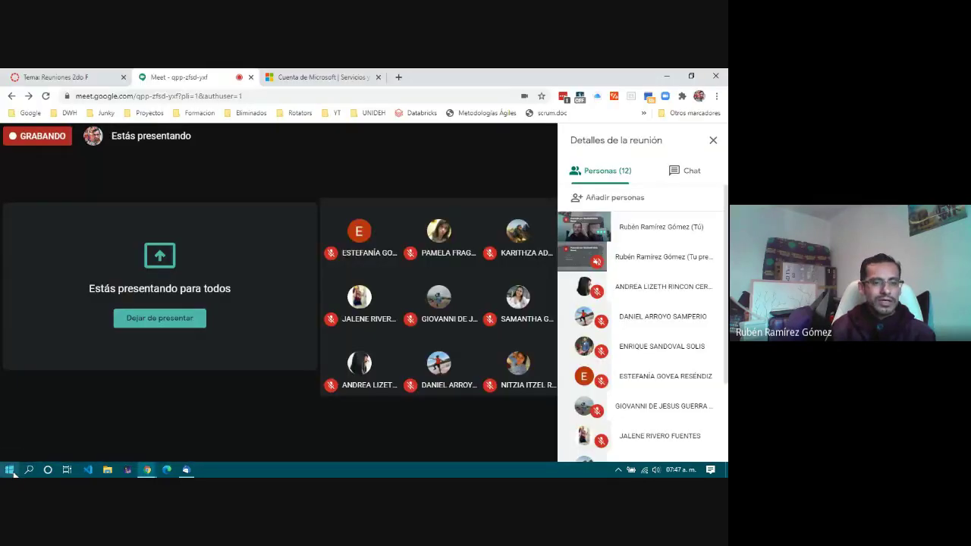
pyautogui.click(15, 472)
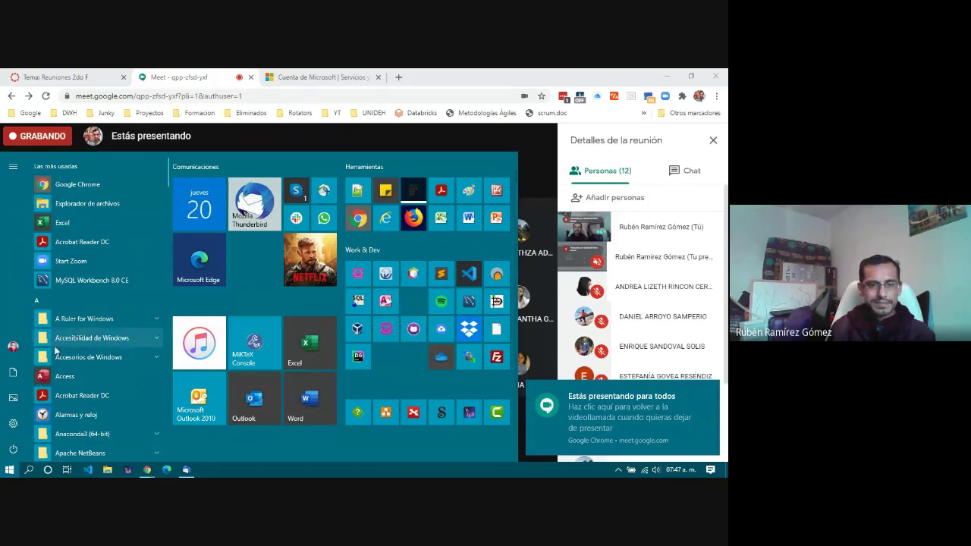
pyautogui.click(59, 375)
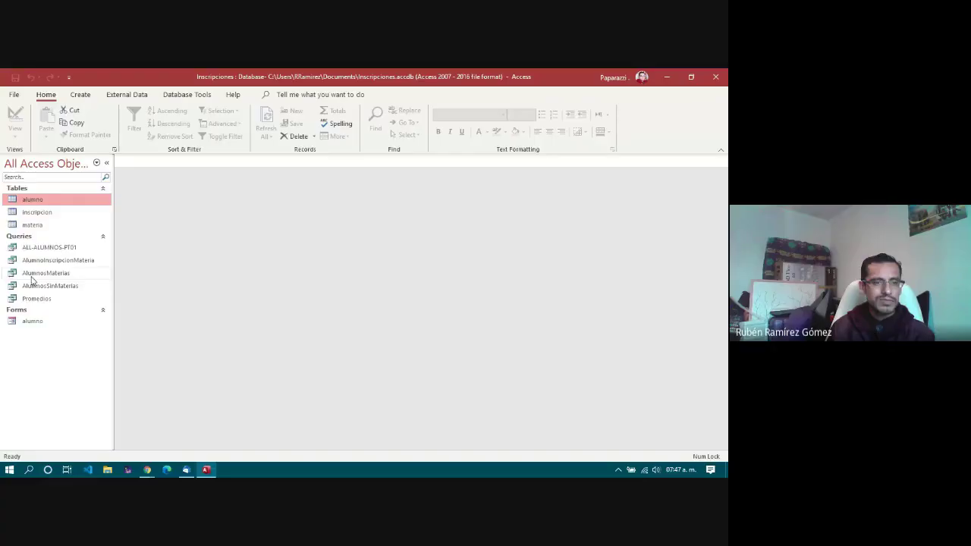
# Step: Delete all five saved queries, from ALL-ALUMNOS-PT01 through Promedios
pyautogui.rightClick(50, 245)
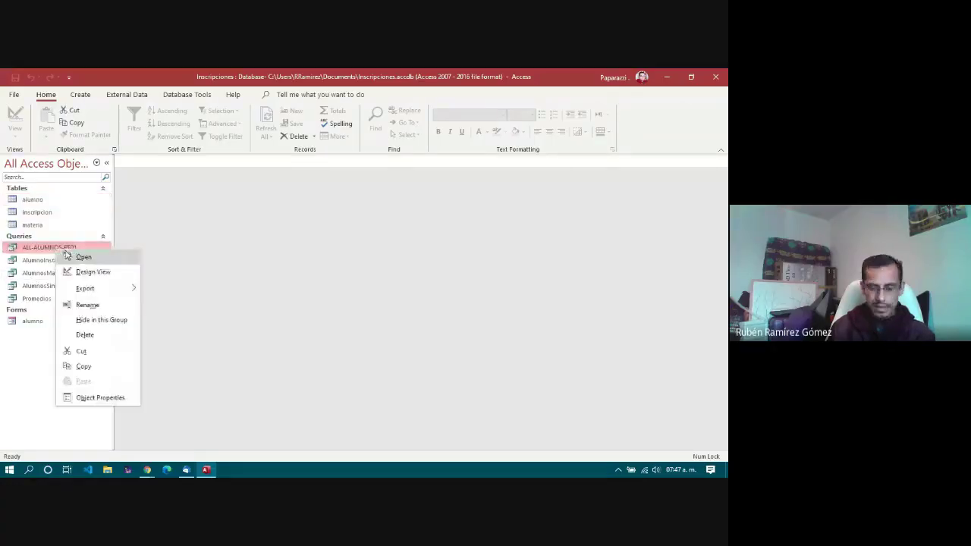
pyautogui.click(39, 306)
pyautogui.click(39, 302)
pyautogui.hotkey('shift', 'Up')
pyautogui.hotkey('shift', 'Up')
pyautogui.hotkey('shift', 'Up')
pyautogui.hotkey('shift', 'Up')
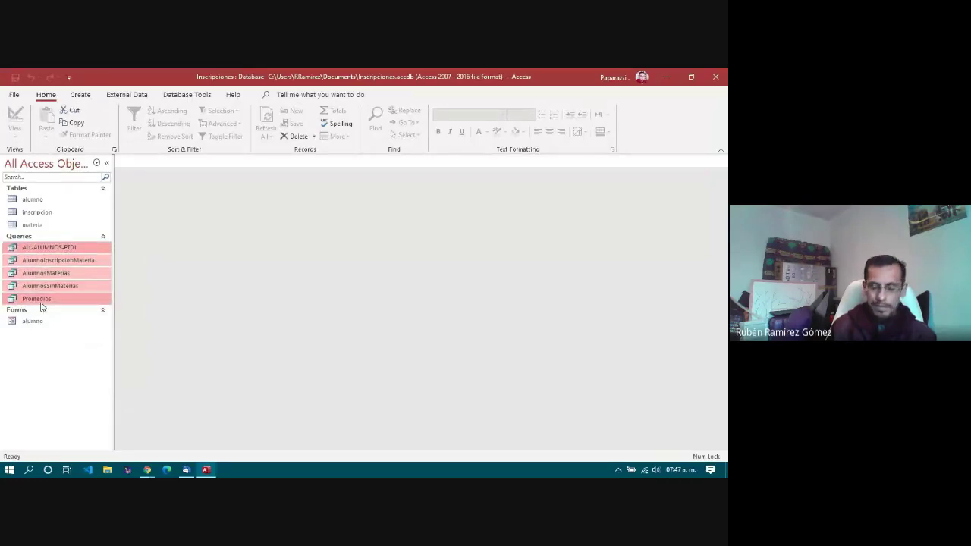
pyautogui.press('Delete')
pyautogui.press('Left')
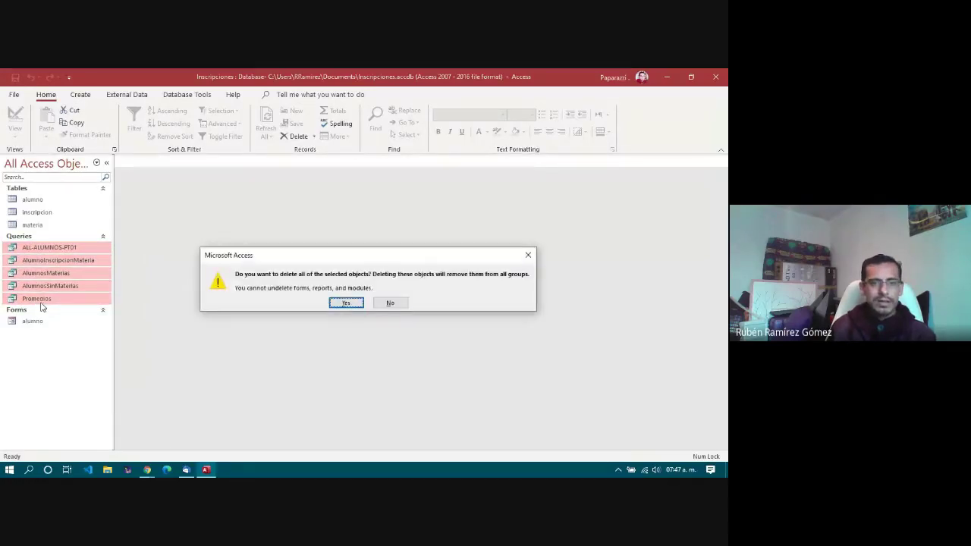
pyautogui.press('Return')
# Step: Delete the alumno form and open the alumno table with its 16 students
pyautogui.click(38, 251)
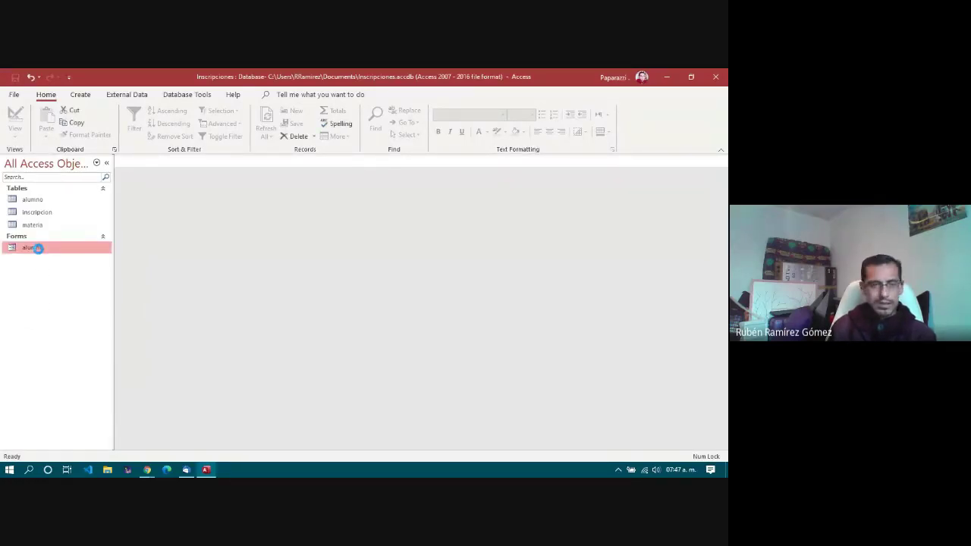
pyautogui.press('Delete')
pyautogui.click(346, 303)
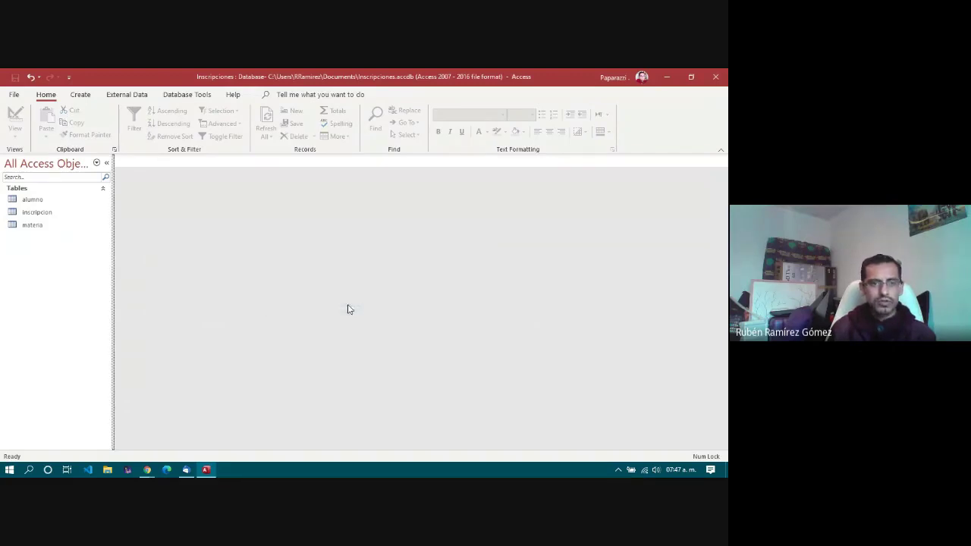
pyautogui.doubleClick(32, 199)
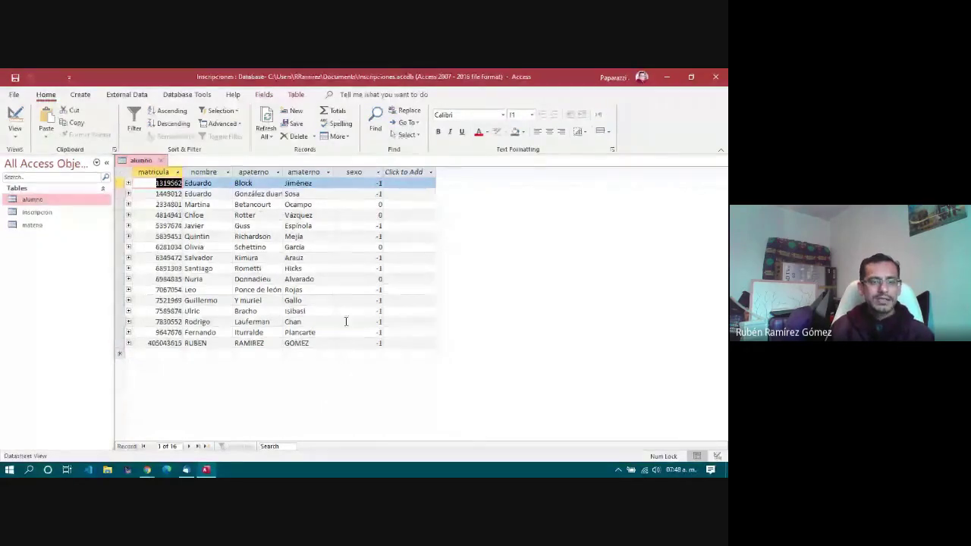
# Step: Open the materia and inscripcion tables and browse their subject and grade records
pyautogui.doubleClick(34, 225)
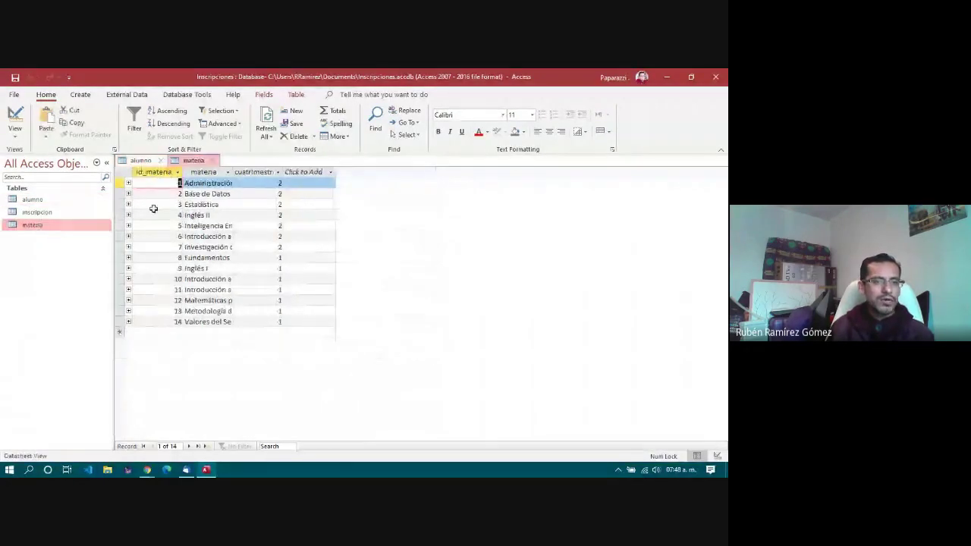
pyautogui.click(207, 322)
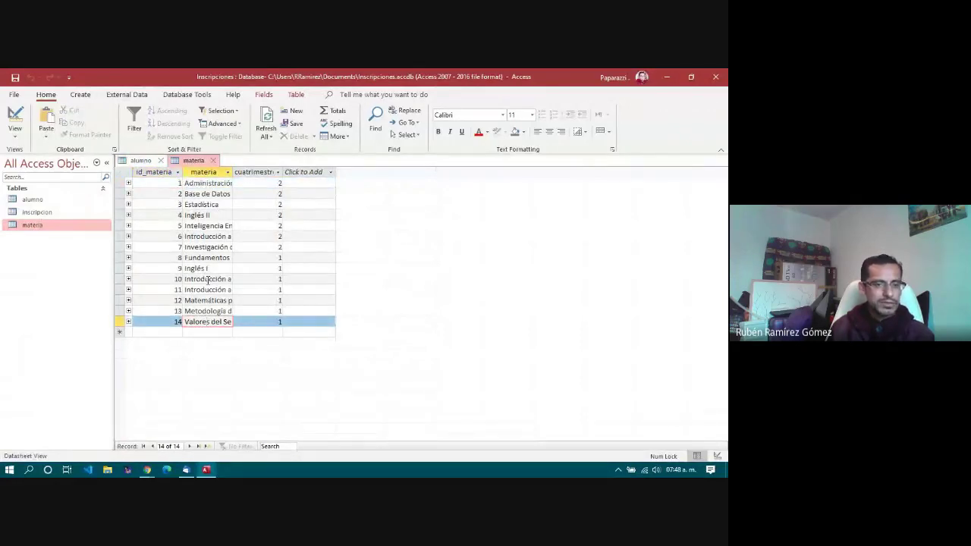
pyautogui.doubleClick(47, 214)
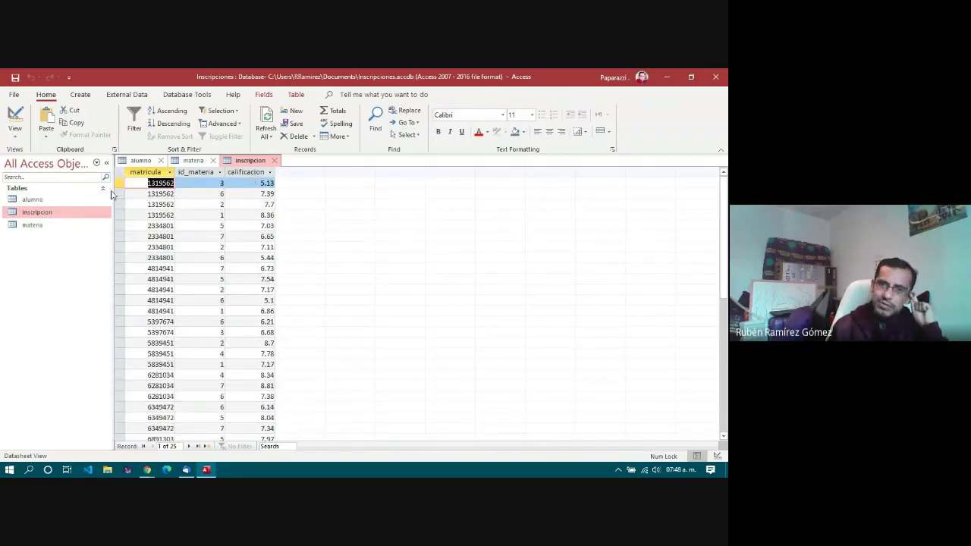
pyautogui.click(203, 239)
pyautogui.click(251, 237)
pyautogui.click(249, 260)
pyautogui.click(188, 278)
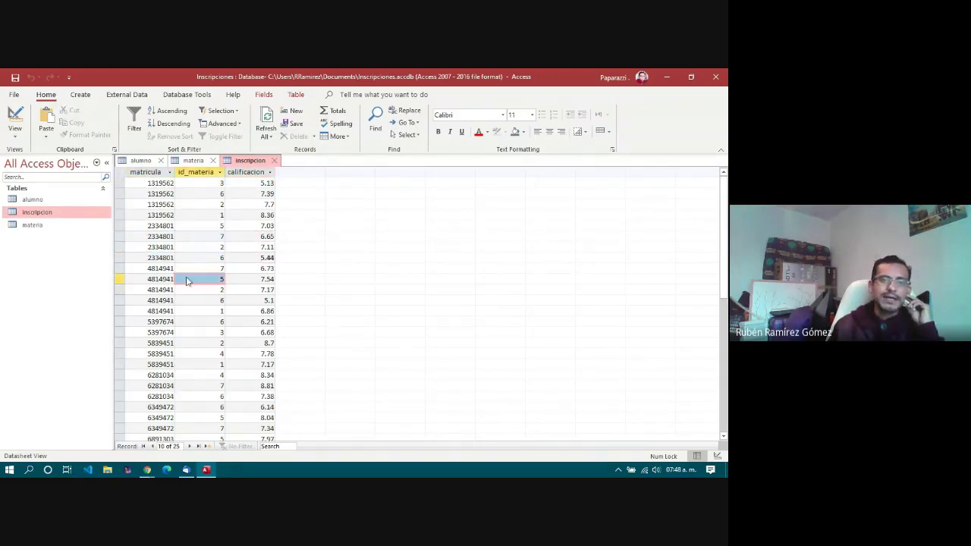
pyautogui.click(213, 290)
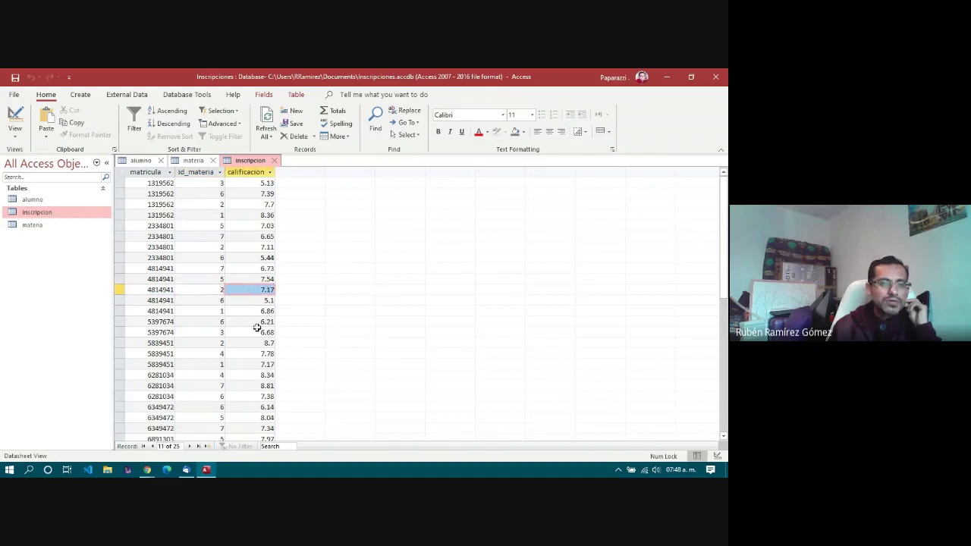
pyautogui.moveTo(258, 326); pyautogui.dragTo(173, 325)
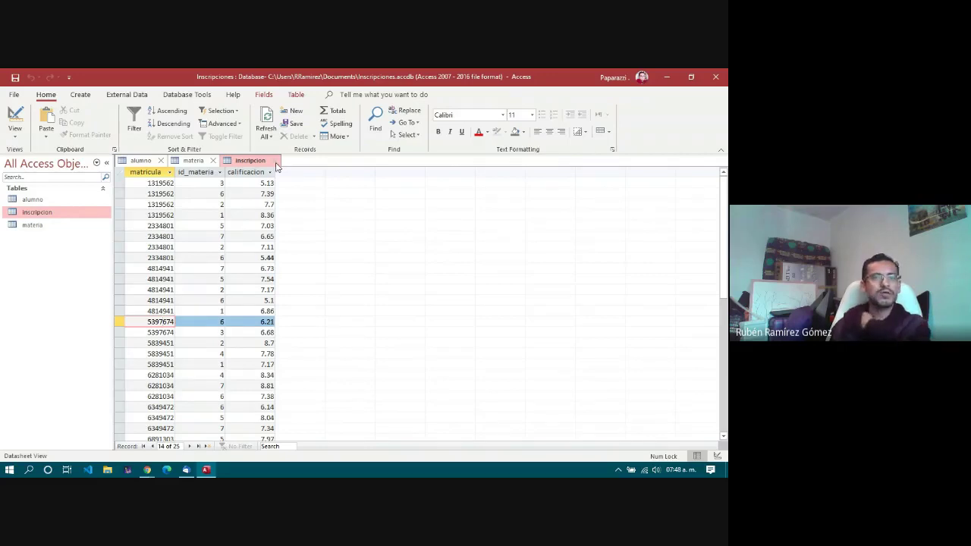
# Step: Close the inscripcion, materia and alumno tables
pyautogui.click(277, 162)
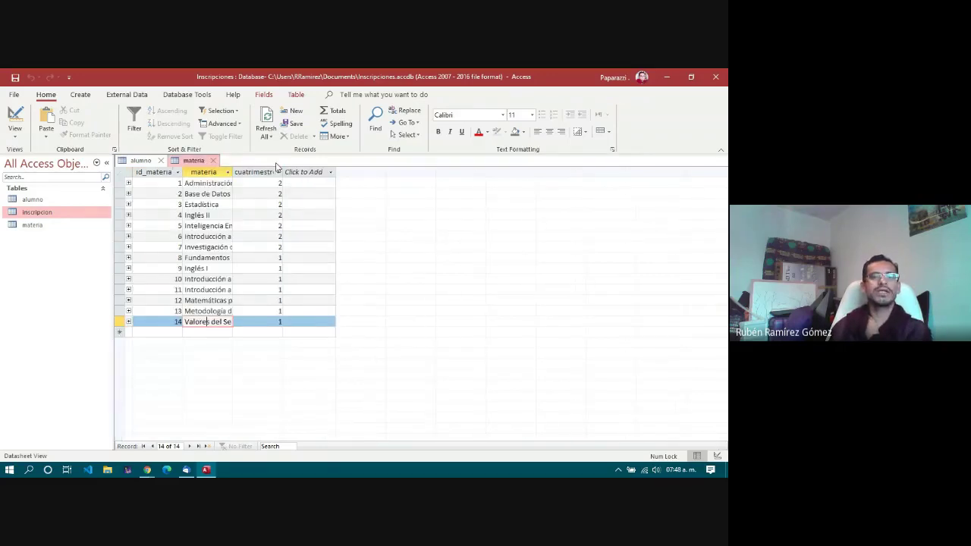
pyautogui.click(216, 163)
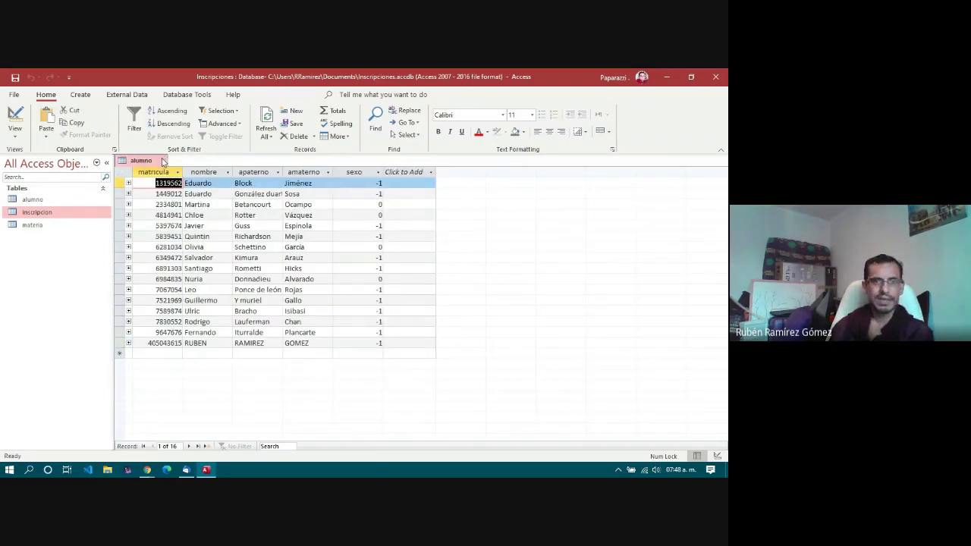
pyautogui.click(161, 161)
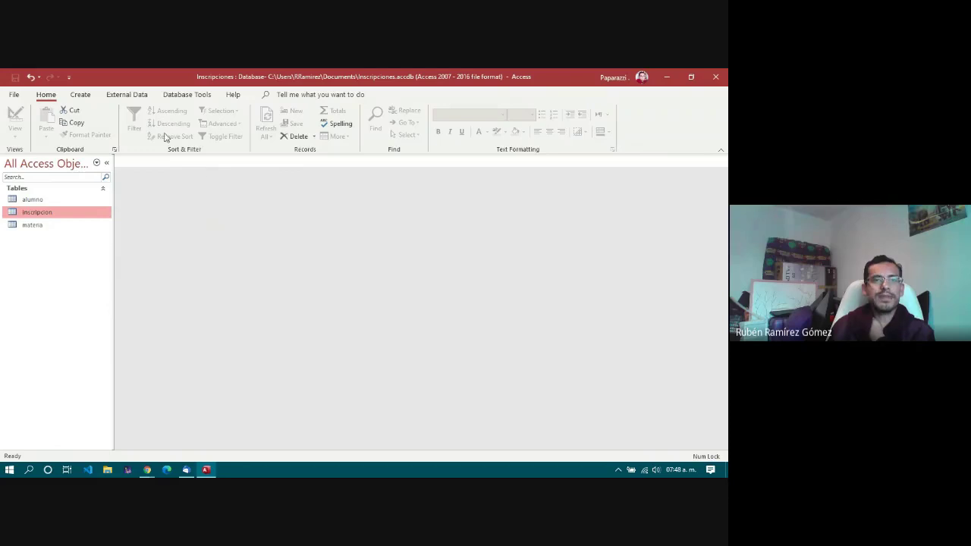
# Step: Start a new query design and add the alumno, inscripcion and materia tables
pyautogui.click(81, 96)
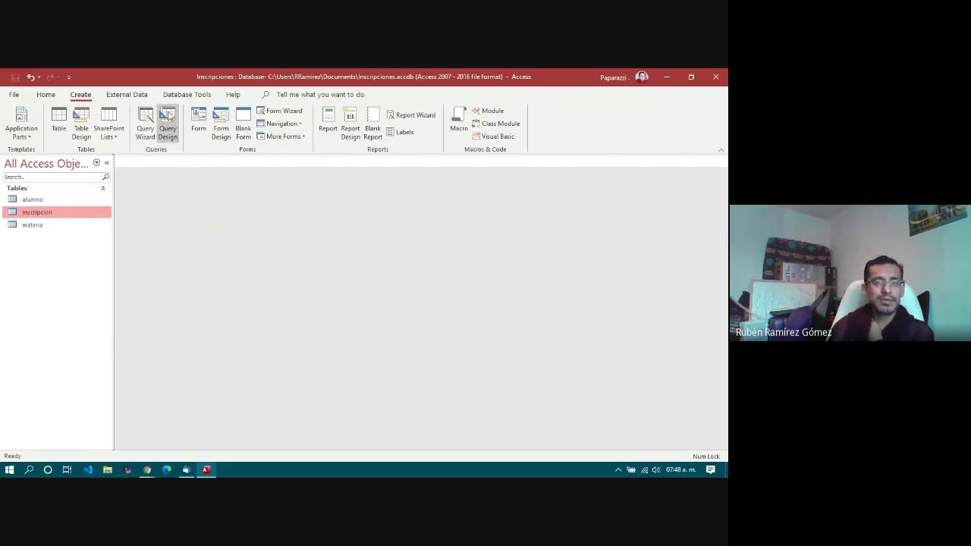
pyautogui.click(168, 116)
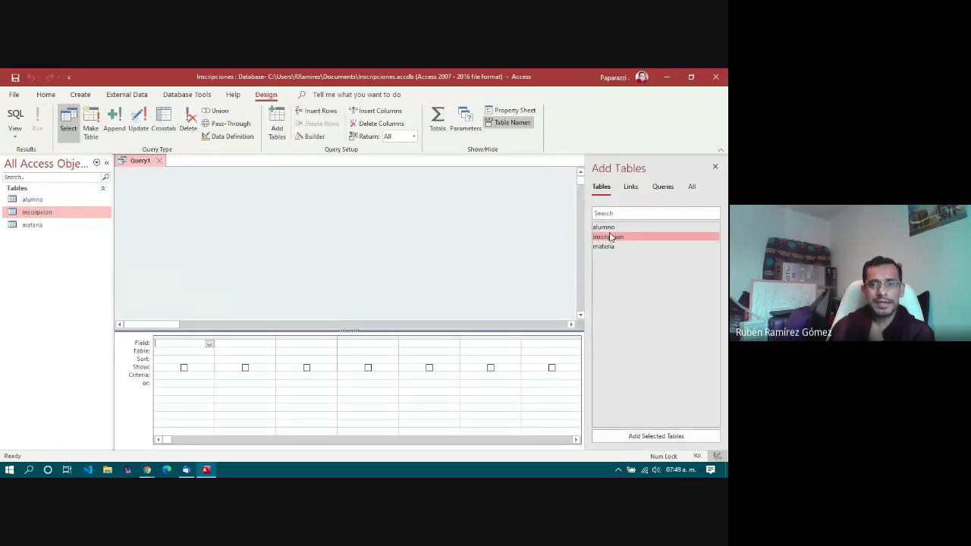
pyautogui.moveTo(603, 228); pyautogui.dragTo(141, 190)
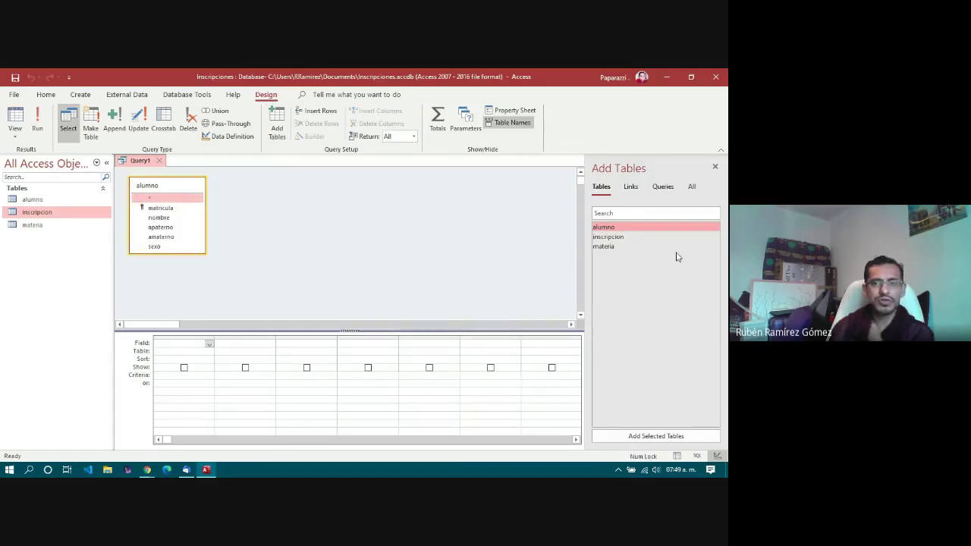
pyautogui.moveTo(629, 239); pyautogui.dragTo(297, 188)
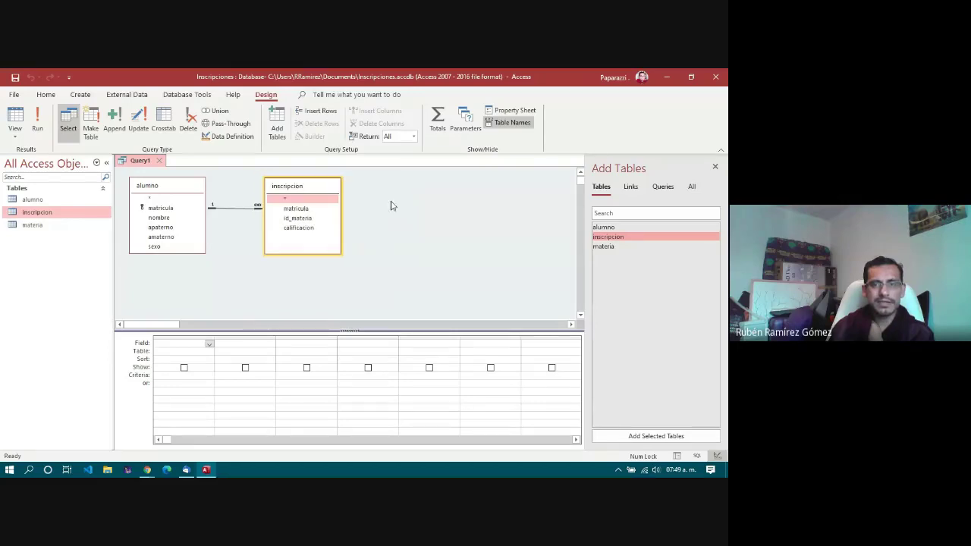
pyautogui.moveTo(607, 248); pyautogui.dragTo(406, 187)
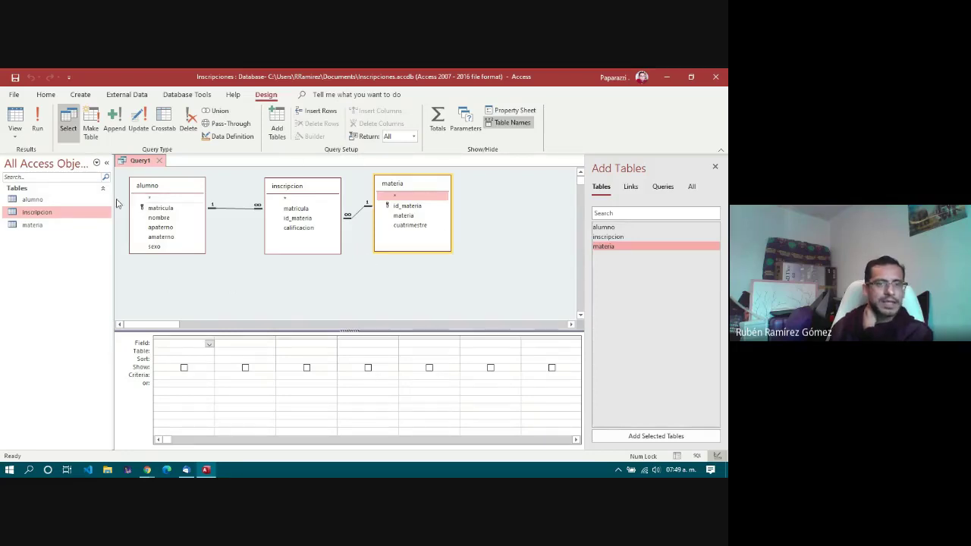
# Step: Point out the matricula, nombre and amaterno fields in alumno and the grid's first column
pyautogui.click(165, 209)
pyautogui.click(162, 218)
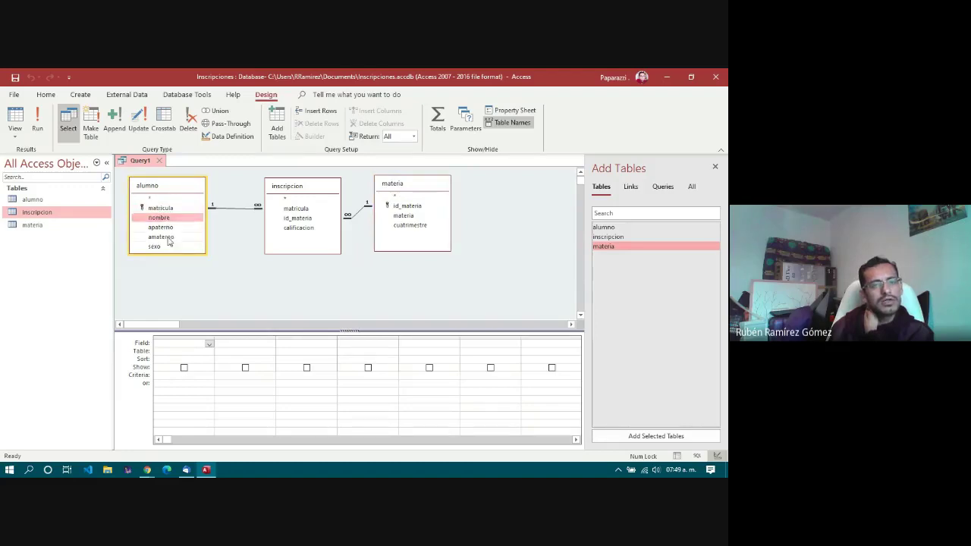
pyautogui.click(167, 237)
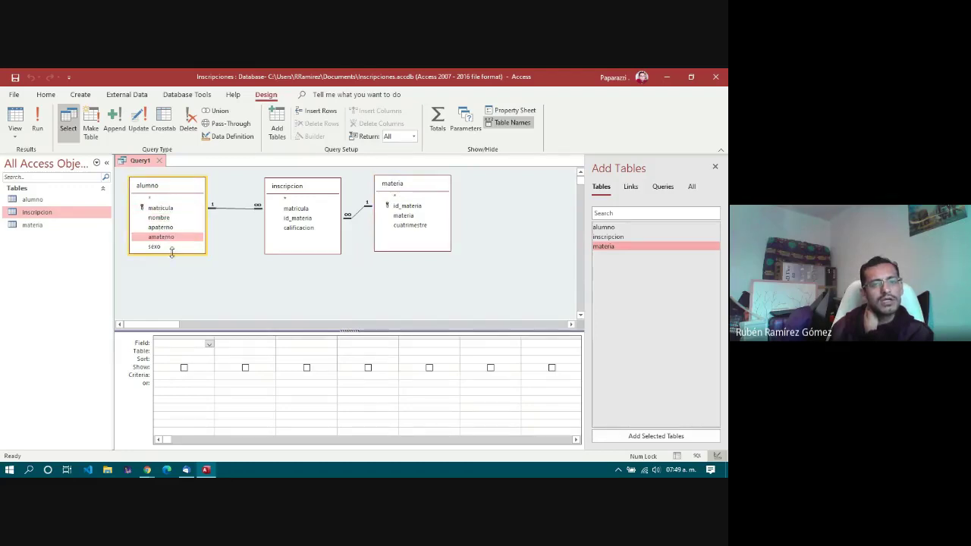
pyautogui.click(170, 346)
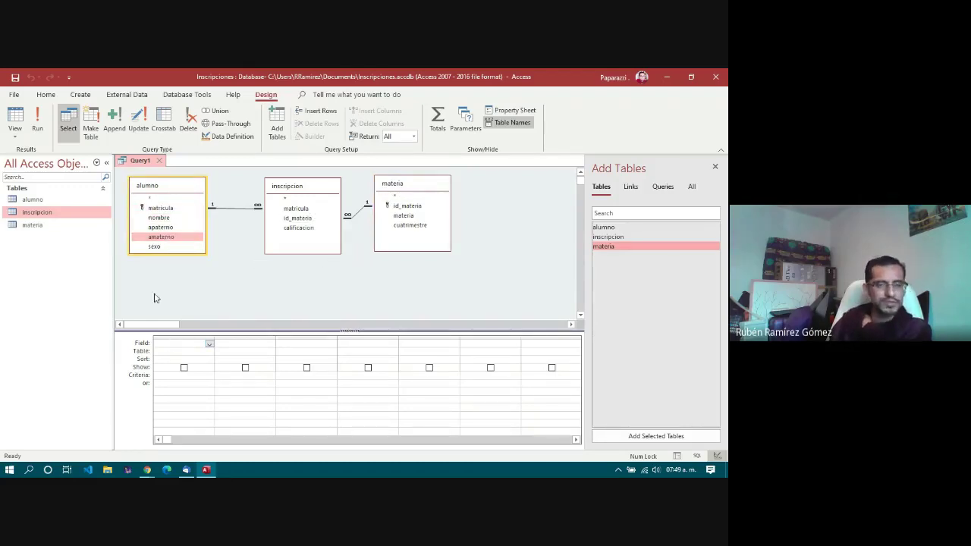
pyautogui.click(156, 209)
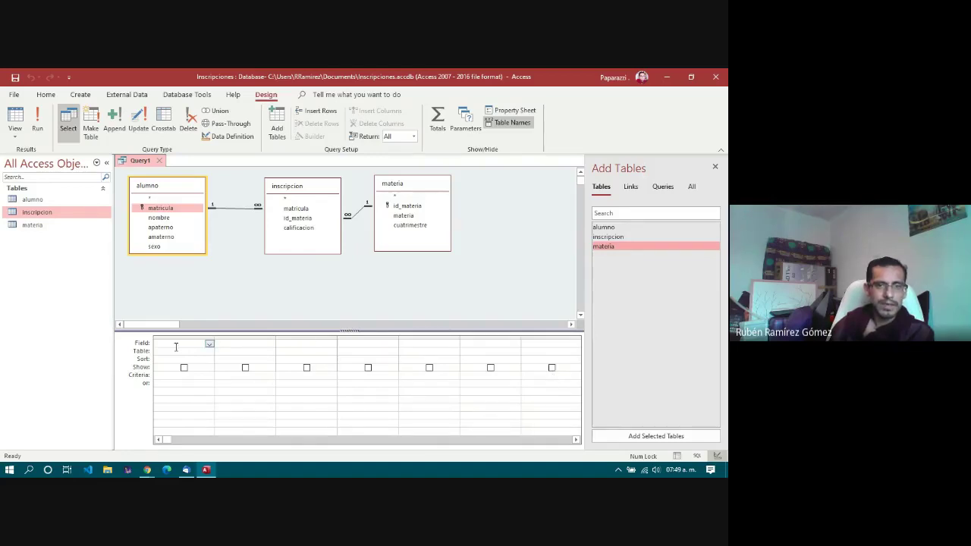
# Step: Add matricula, nombre, apaterno, materia and calificacion as the query's five field columns
pyautogui.click(155, 199)
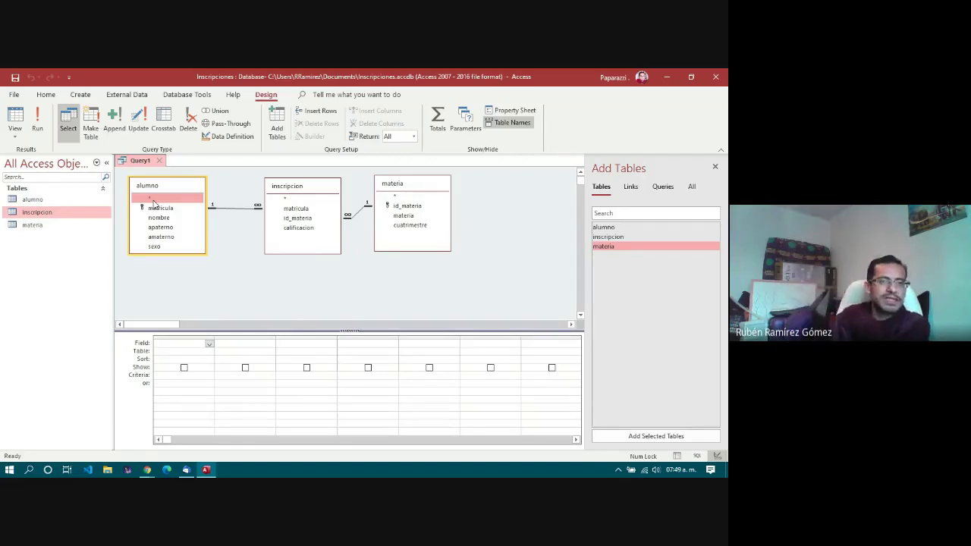
pyautogui.click(165, 210)
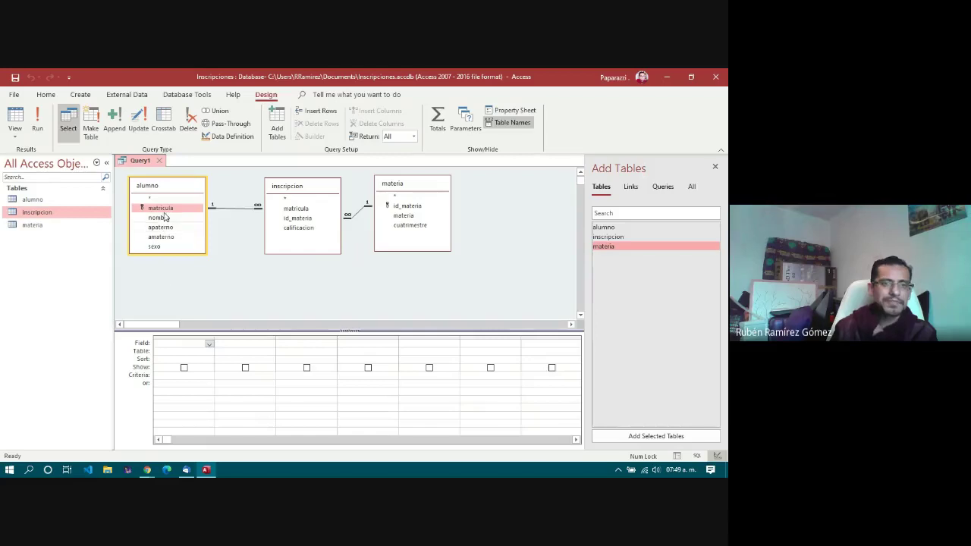
pyautogui.moveTo(163, 214); pyautogui.dragTo(180, 346)
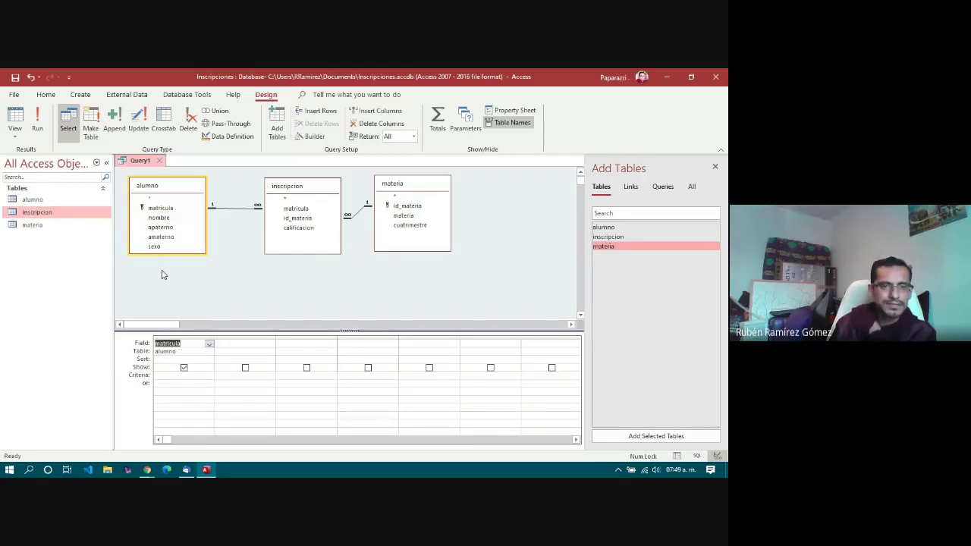
pyautogui.moveTo(159, 217); pyautogui.dragTo(237, 347)
pyautogui.moveTo(155, 227); pyautogui.dragTo(301, 346)
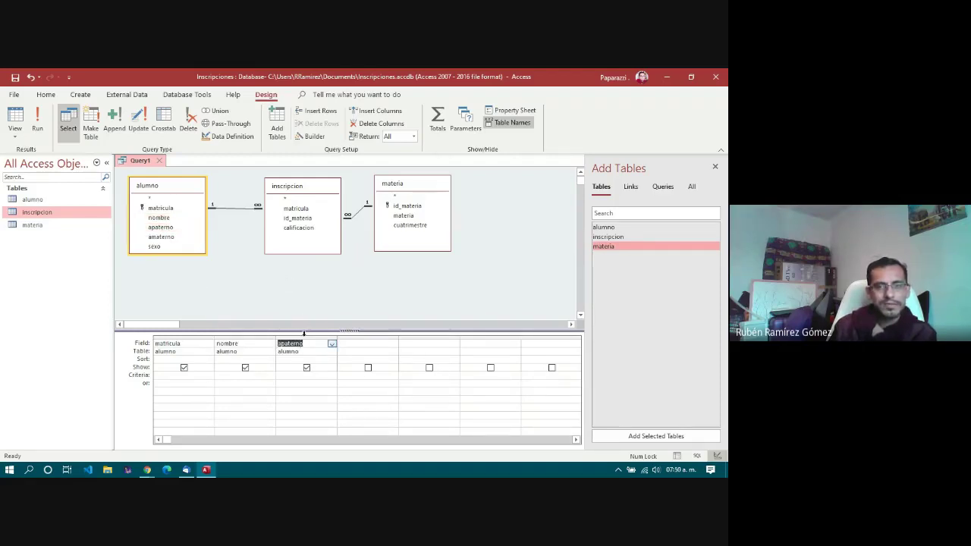
pyautogui.moveTo(403, 218); pyautogui.dragTo(362, 348)
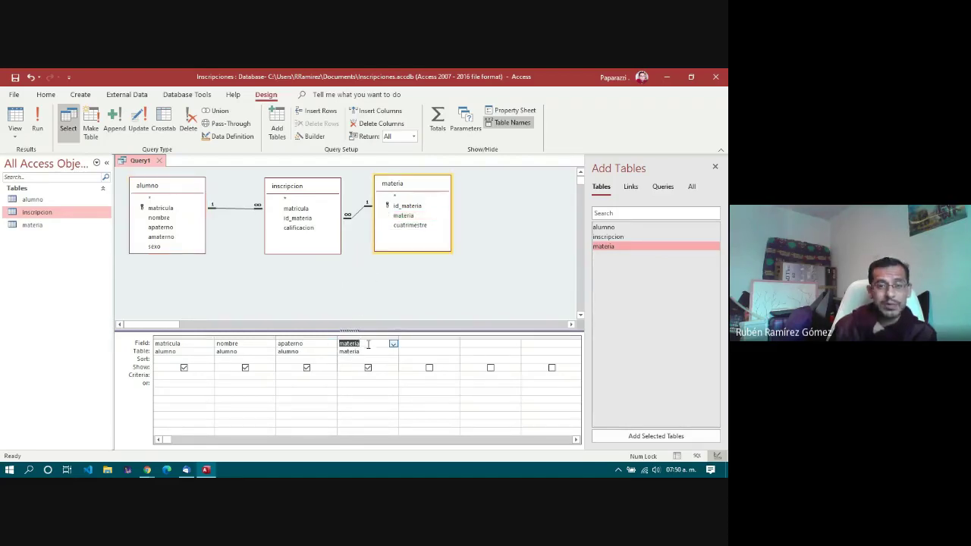
pyautogui.moveTo(298, 227); pyautogui.dragTo(418, 347)
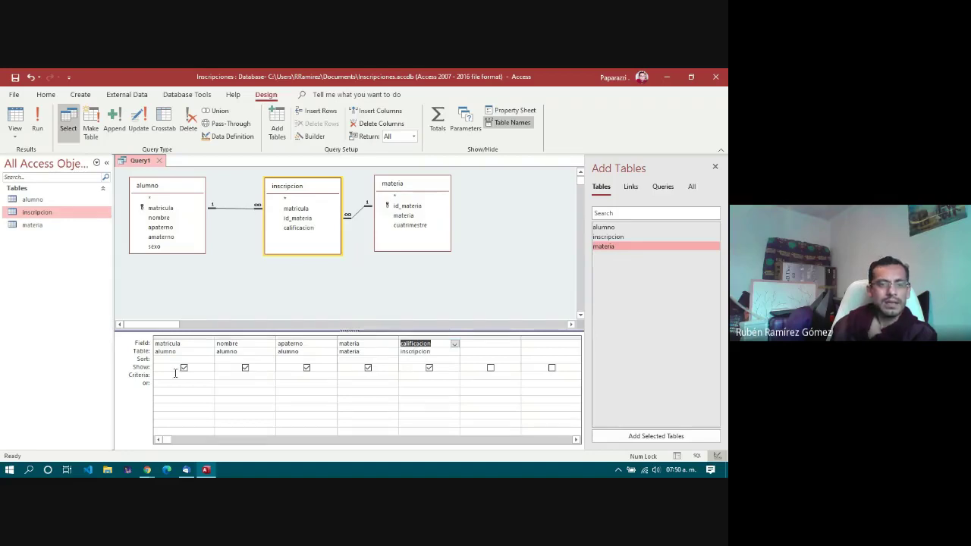
# Step: Bring up the Sort choices for the matricula column
pyautogui.click(144, 346)
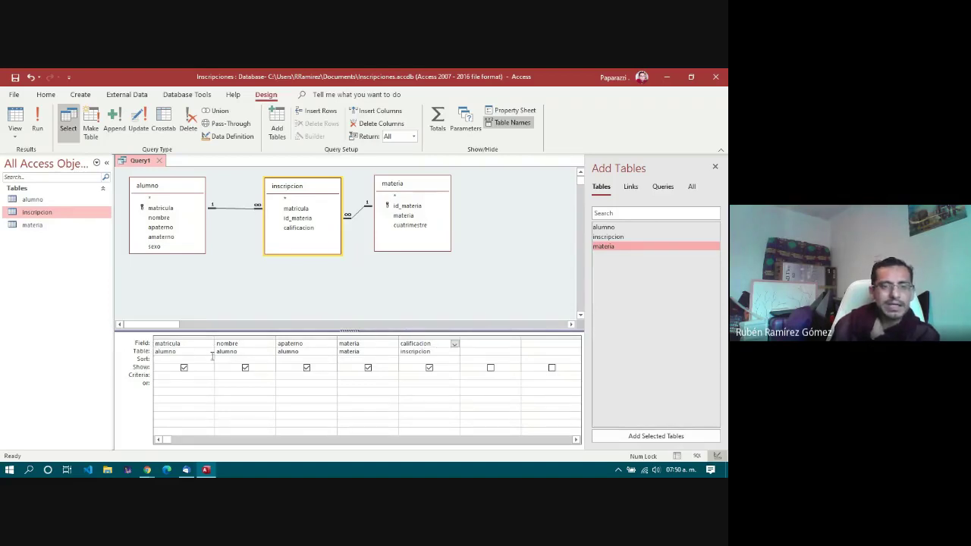
pyautogui.click(163, 359)
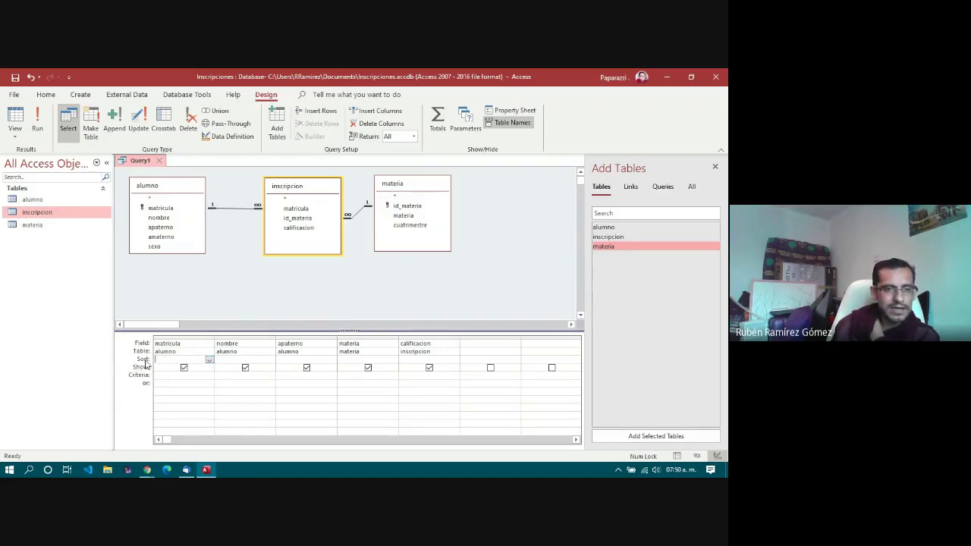
pyautogui.click(210, 361)
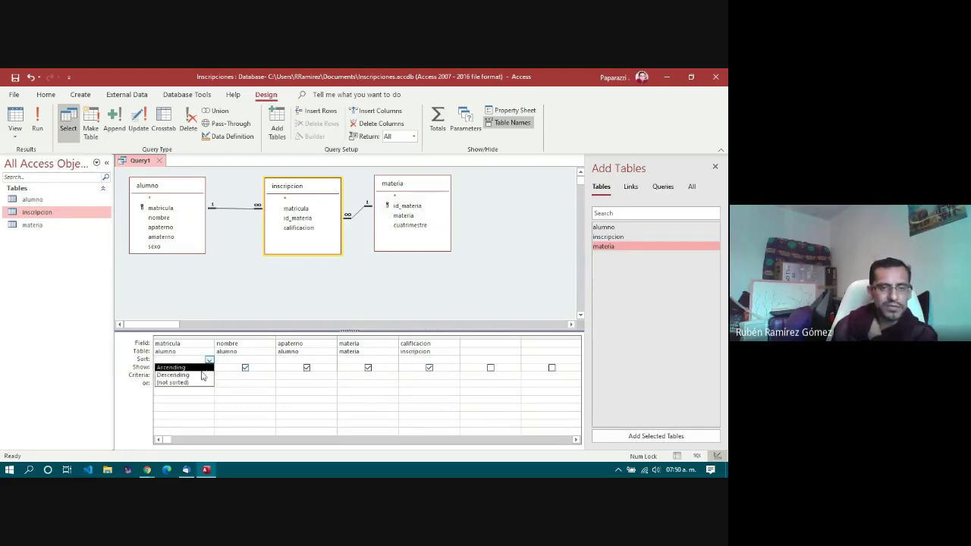
# Step: Set Ascending sort on apaterno and materia, leaving matricula and nombre unsorted
pyautogui.click(267, 357)
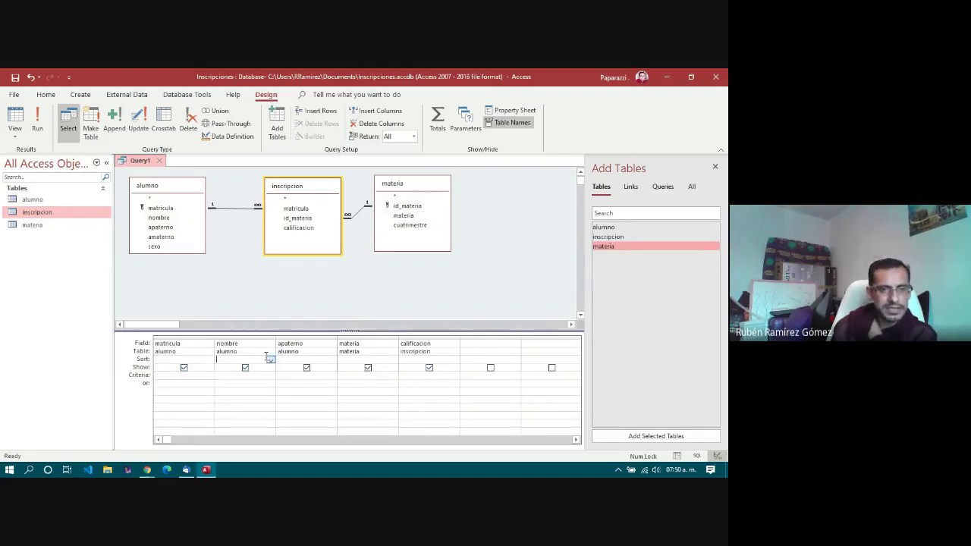
pyautogui.click(322, 358)
pyautogui.click(332, 360)
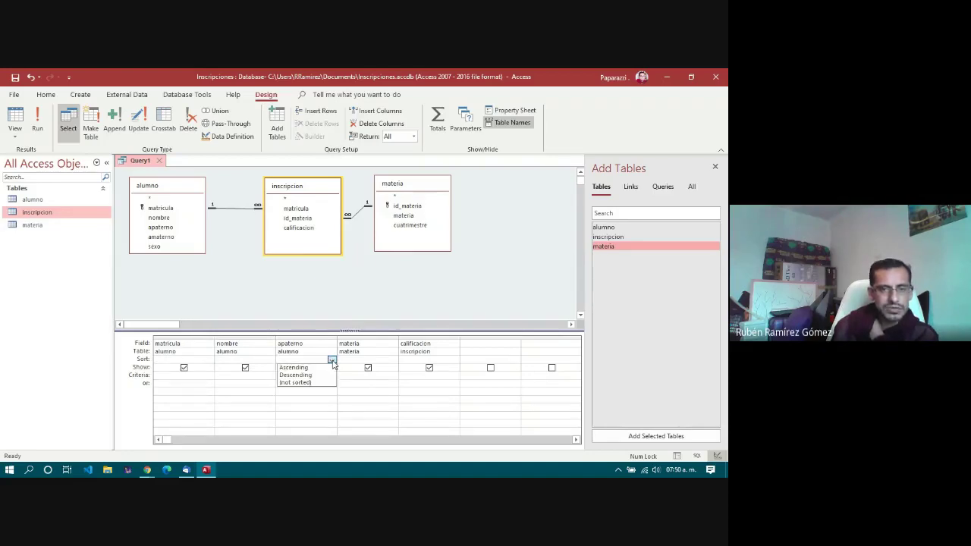
pyautogui.click(307, 368)
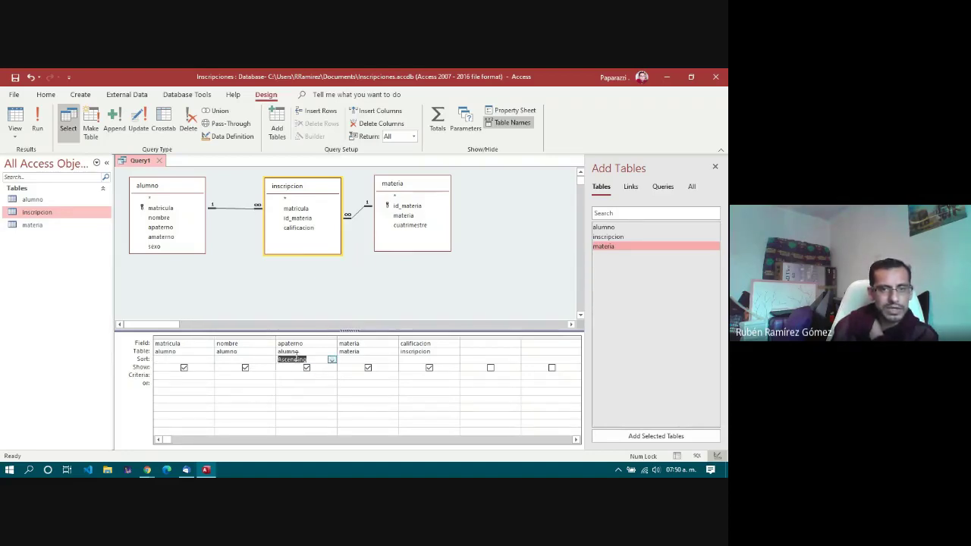
pyautogui.click(383, 359)
pyautogui.click(392, 359)
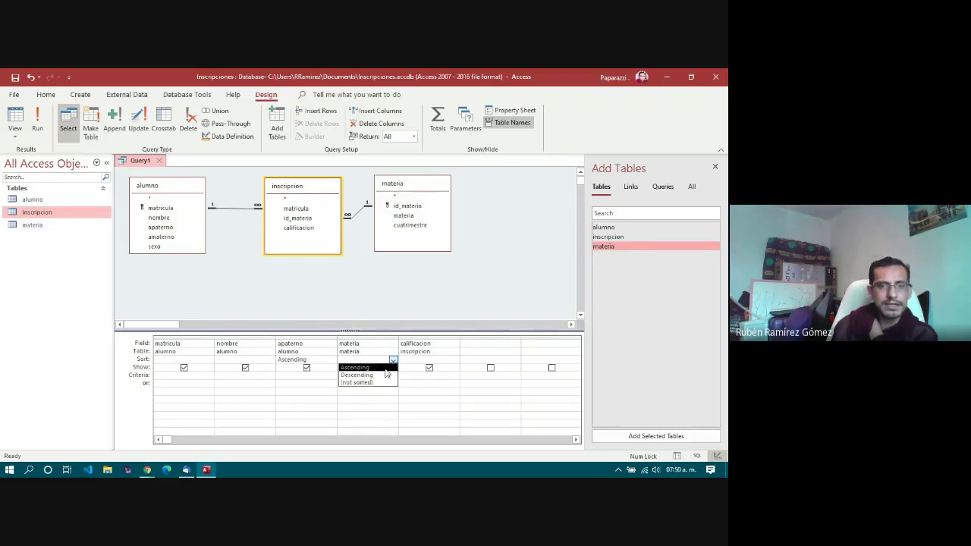
pyautogui.click(371, 368)
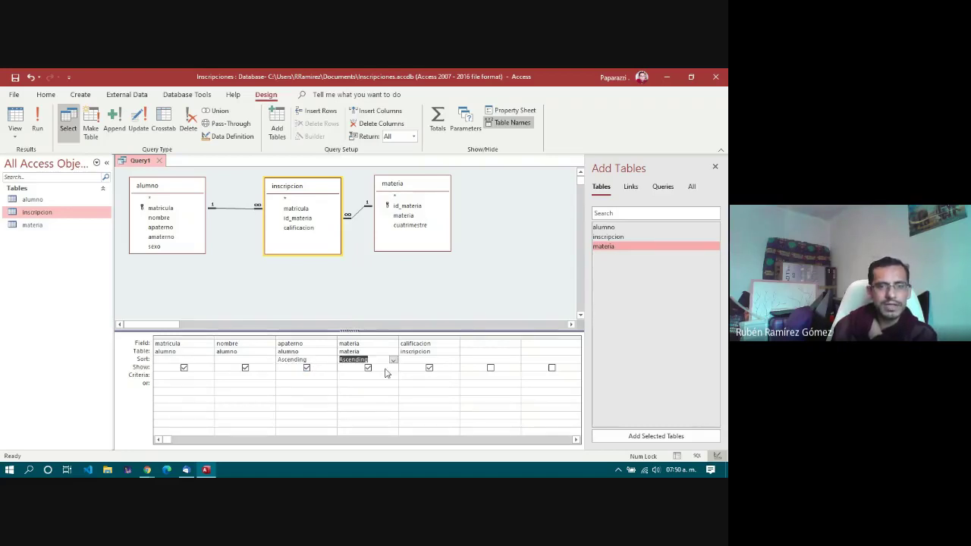
pyautogui.click(178, 376)
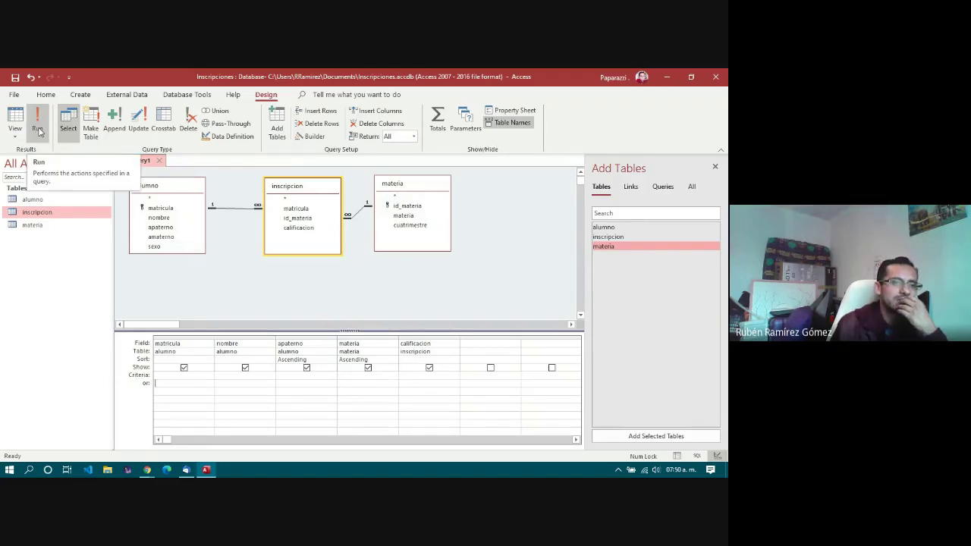
# Step: Run Query1 and widen the materia column so full subject names show
pyautogui.click(38, 129)
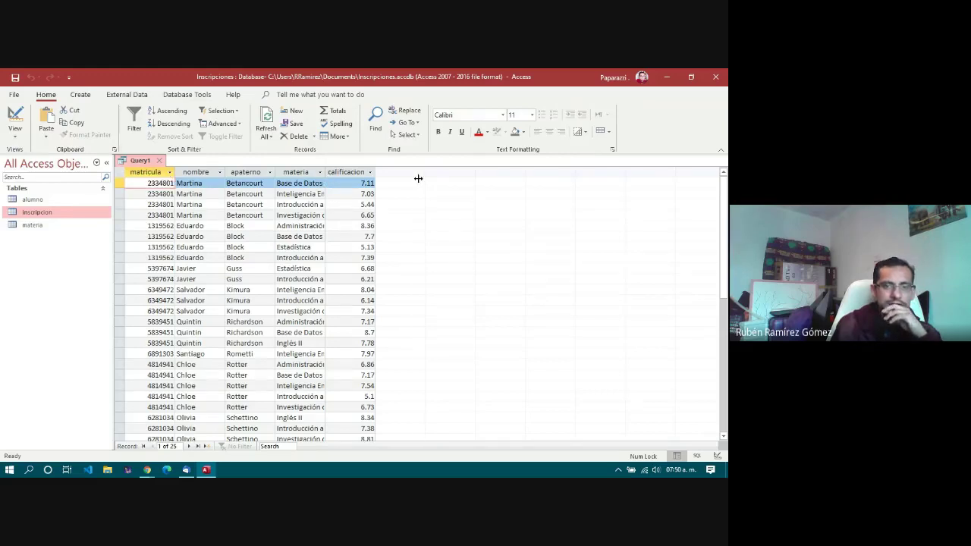
pyautogui.moveTo(418, 178); pyautogui.dragTo(418, 178)
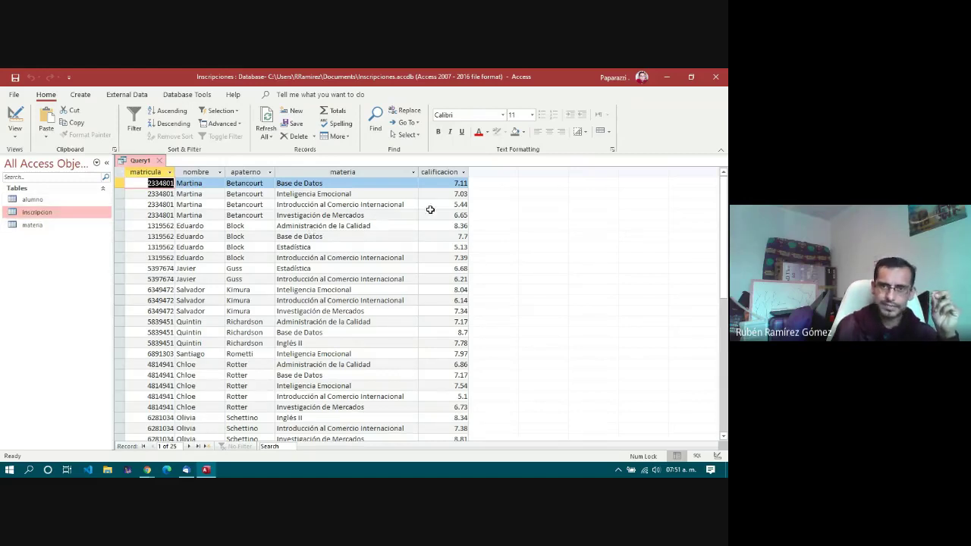
pyautogui.click(457, 195)
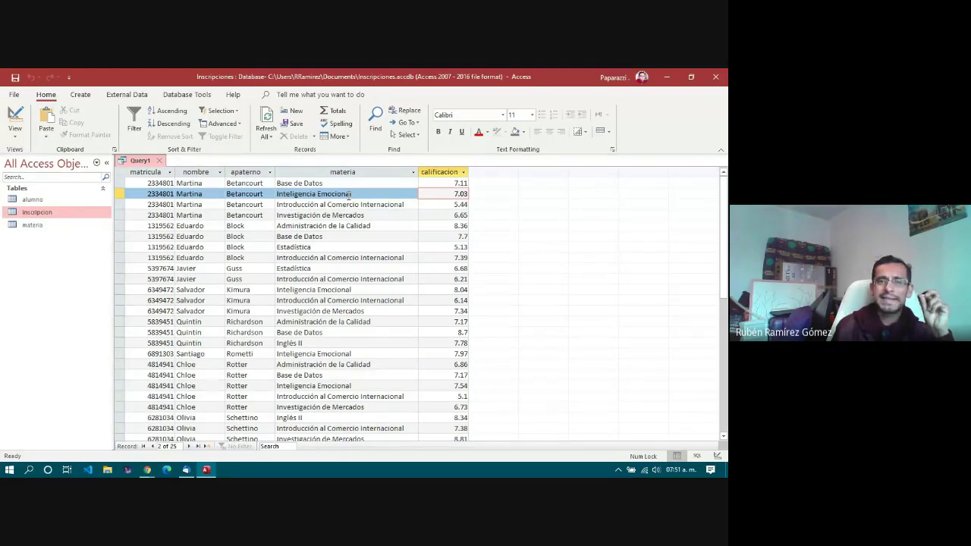
pyautogui.click(334, 183)
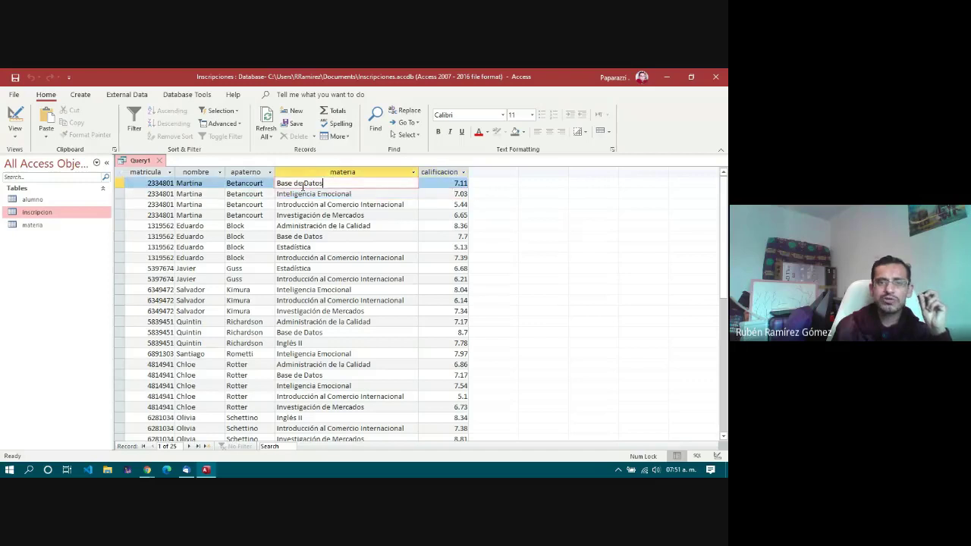
pyautogui.click(259, 184)
pyautogui.click(250, 194)
# Step: Select and step through the second to fourth records, noting grades 7.03 and 6.65
pyautogui.click(212, 195)
pyautogui.hotkey('shift', 'space')
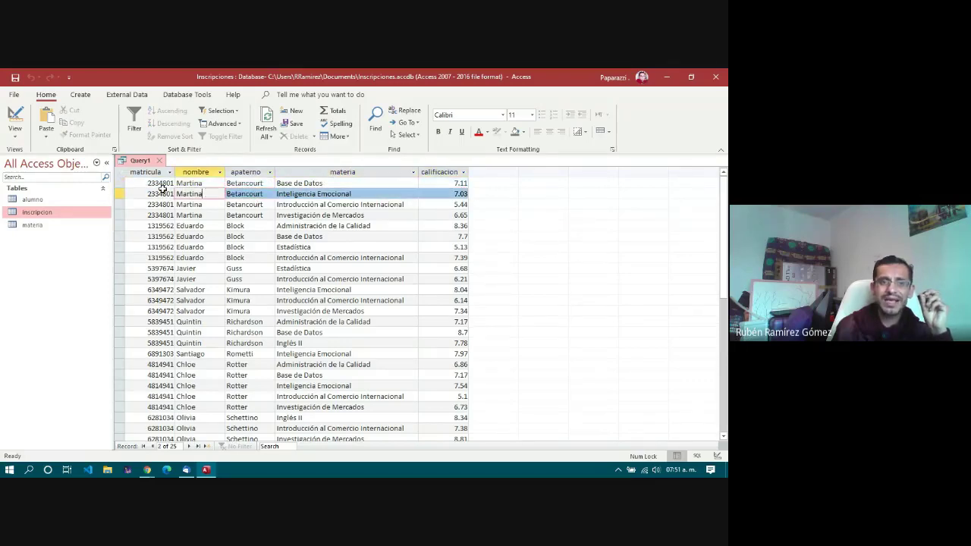
pyautogui.click(262, 196)
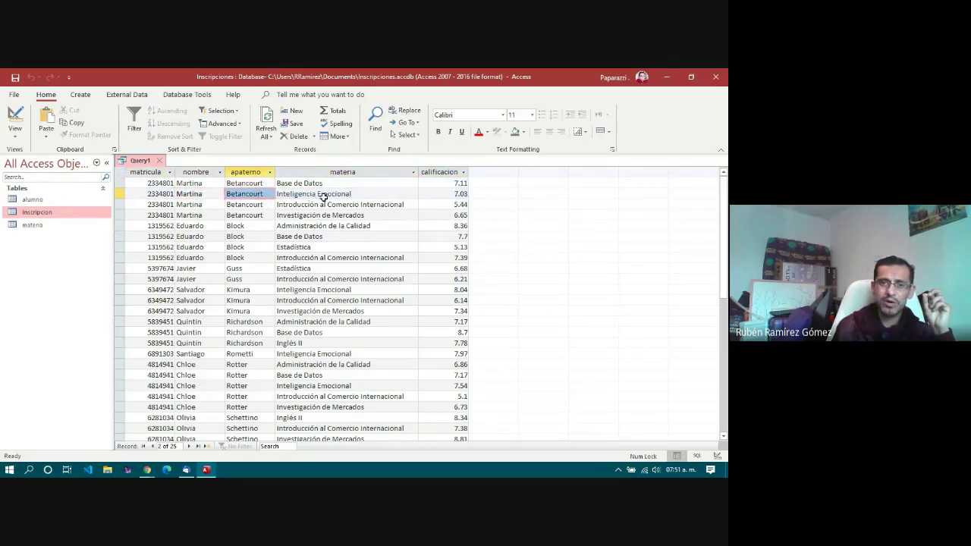
pyautogui.click(326, 199)
pyautogui.click(434, 199)
pyautogui.click(364, 208)
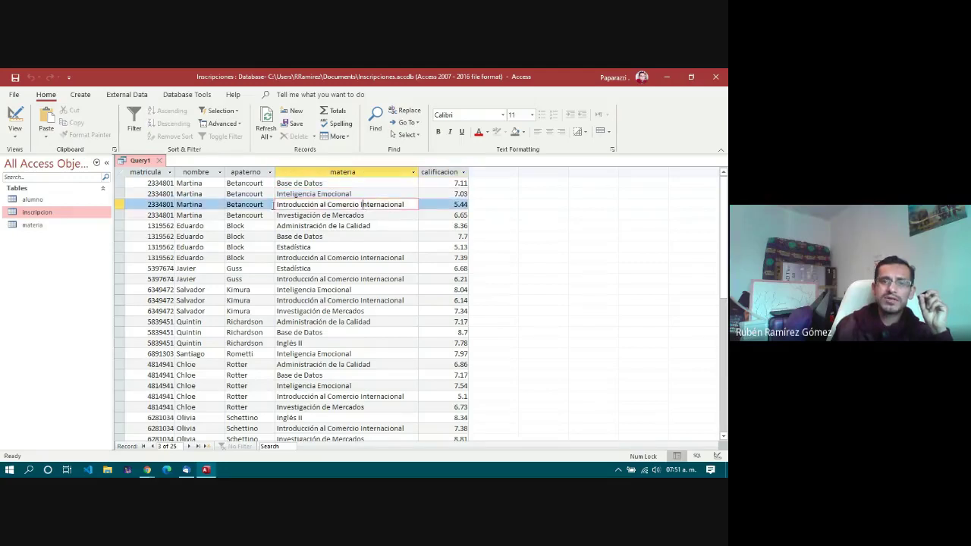
pyautogui.click(250, 205)
pyautogui.click(149, 204)
pyautogui.hotkey('shift', 'space')
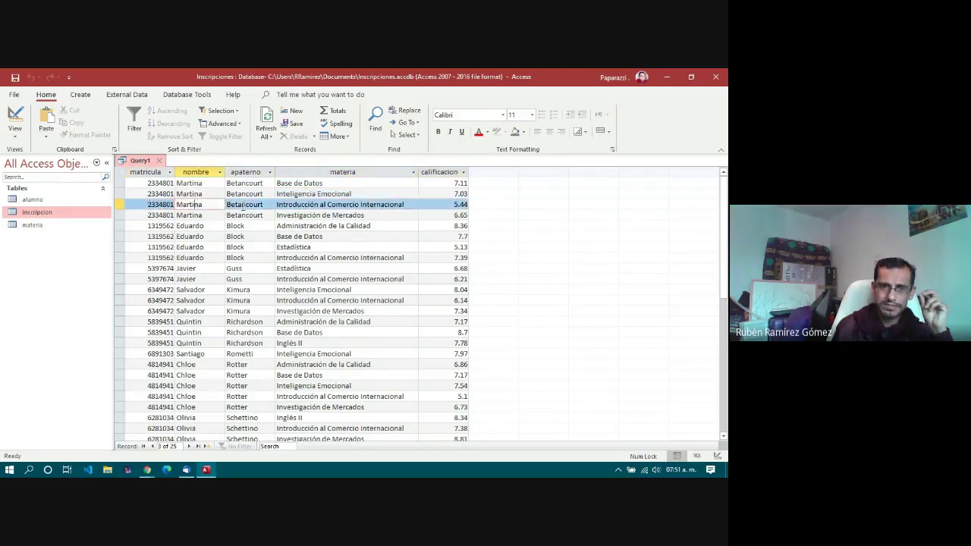
pyautogui.press('Right')
pyautogui.press('Right')
pyautogui.click(462, 214)
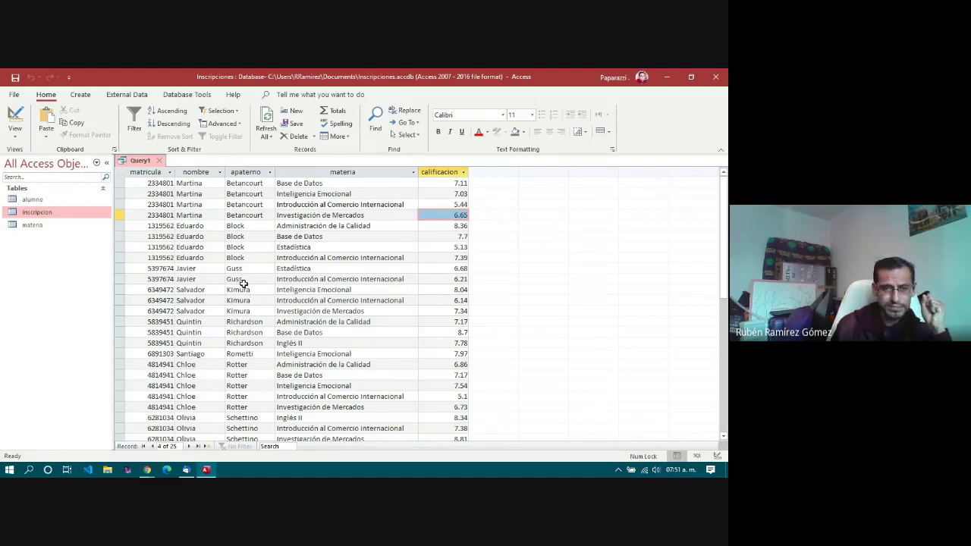
# Step: Inspect the eighth record's fields, including its subject and 7.39 grade
pyautogui.click(164, 258)
pyautogui.click(193, 258)
pyautogui.click(243, 258)
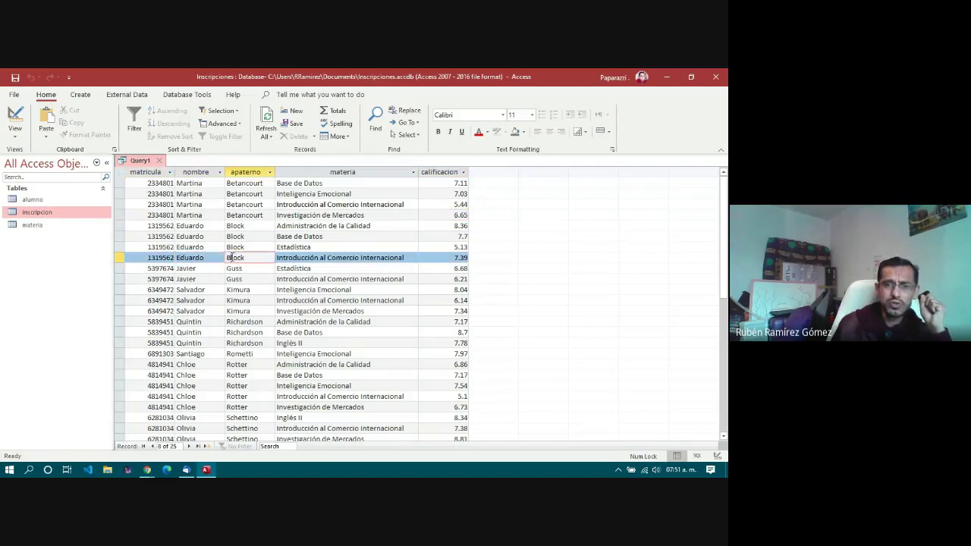
pyautogui.click(310, 257)
pyautogui.click(457, 258)
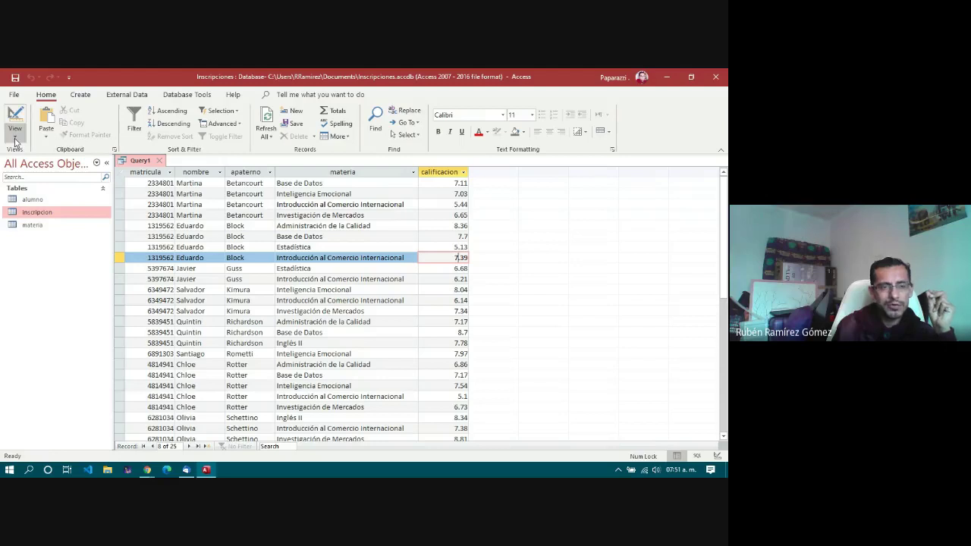
pyautogui.click(15, 139)
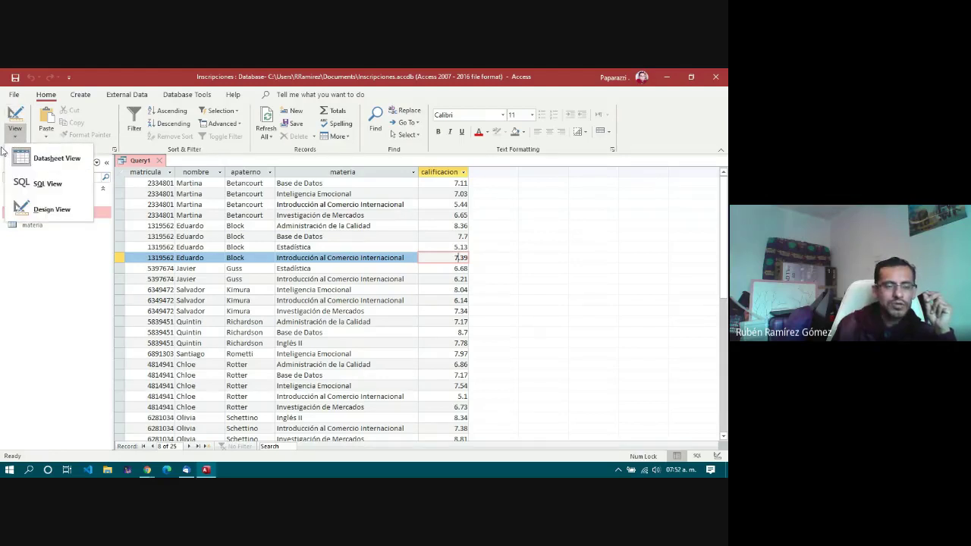
# Step: Switch Query1 to SQL View showing the joined SELECT ordered by apaterno and materia
pyautogui.click(50, 186)
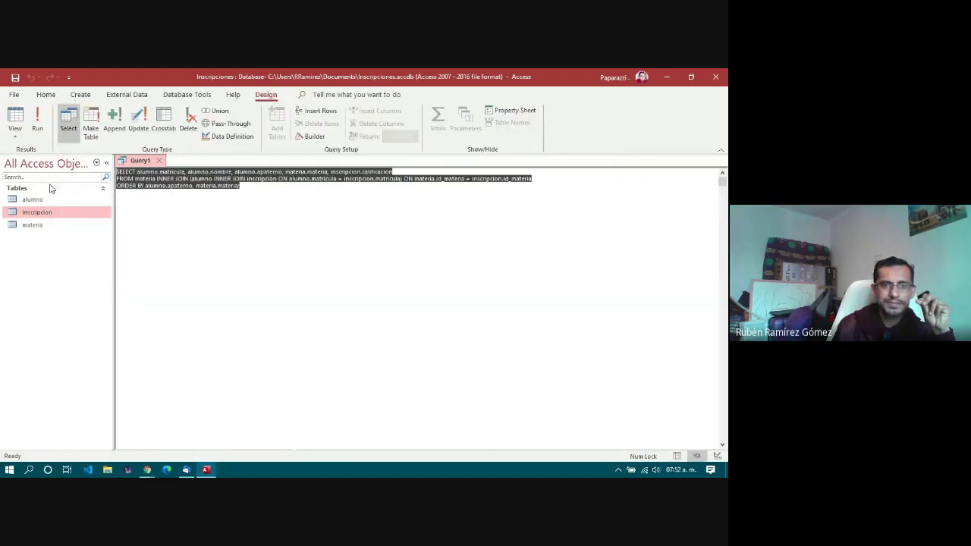
pyautogui.click(286, 188)
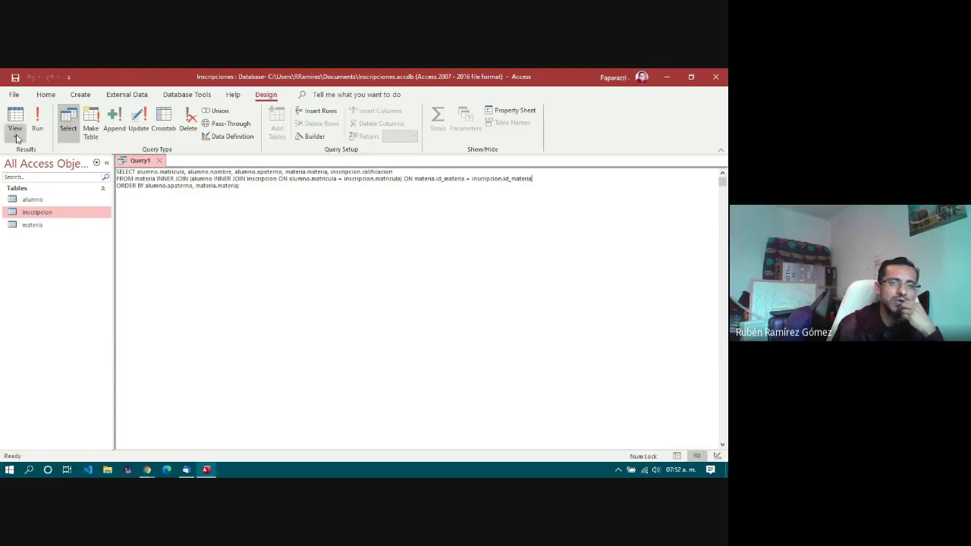
# Step: Rerun the query and browse records such as Investigación de Mercados and the eighteenth row
pyautogui.click(36, 128)
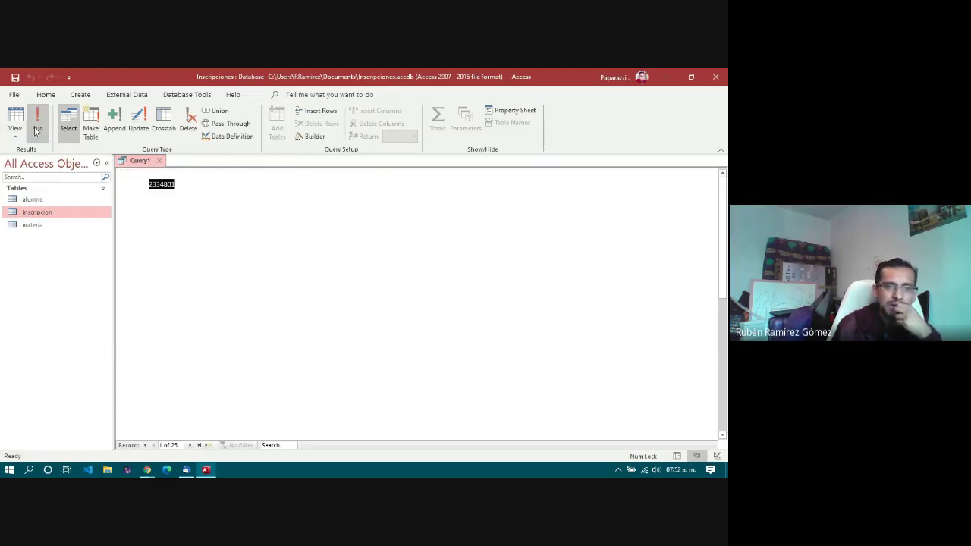
pyautogui.click(214, 216)
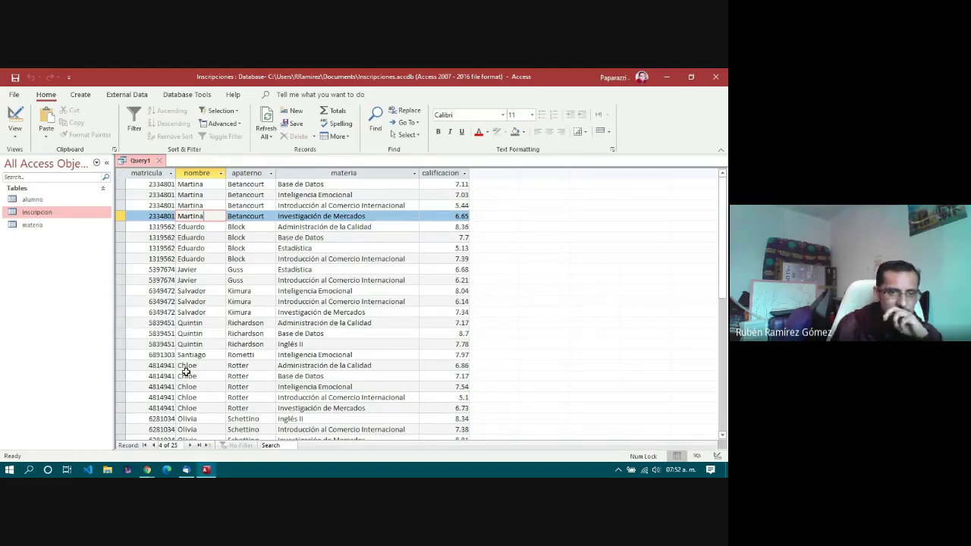
pyautogui.click(164, 366)
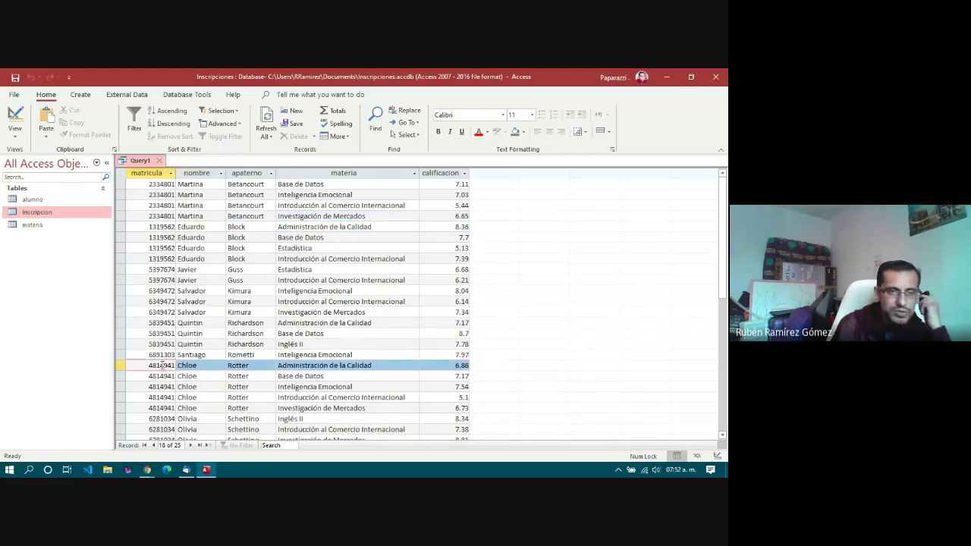
pyautogui.doubleClick(162, 365)
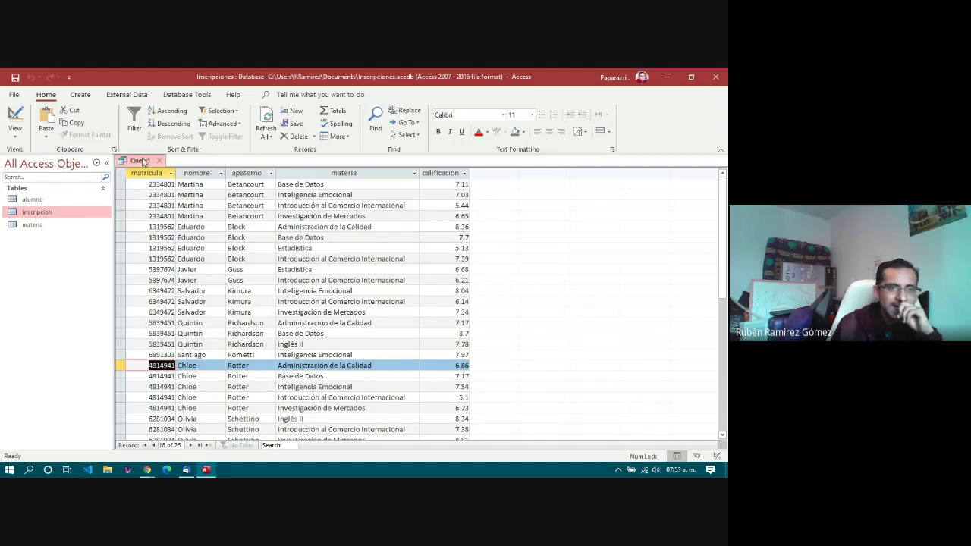
pyautogui.click(16, 130)
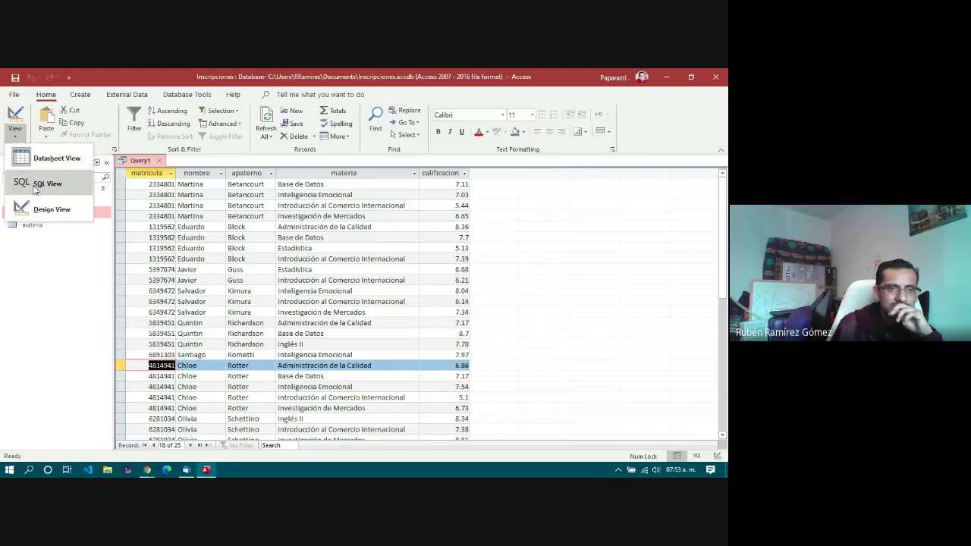
# Step: In SQL View, add a WHERE alumno.matricula line for one student after the FROM clause
pyautogui.click(45, 183)
pyautogui.click(557, 175)
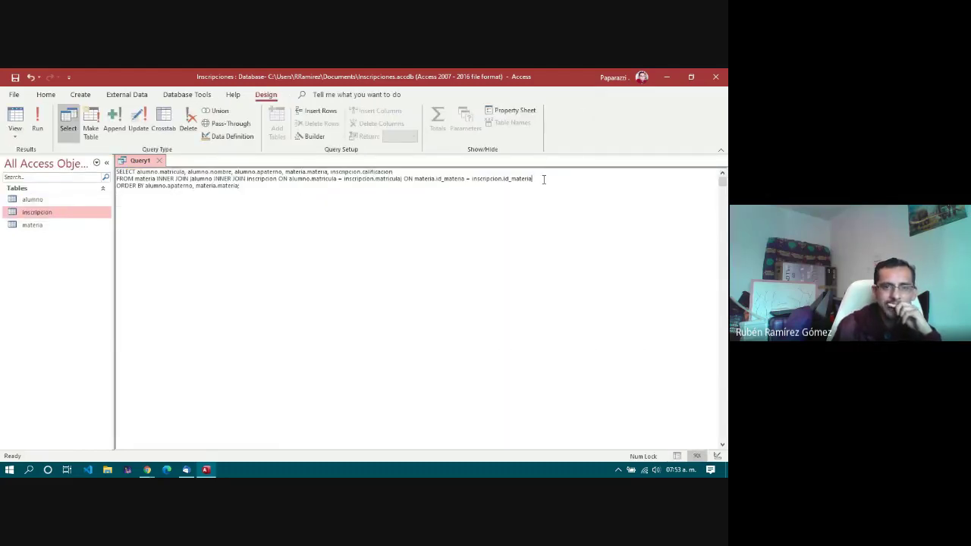
pyautogui.press('Return')
pyautogui.press('capslock')
pyautogui.write('WHERE')
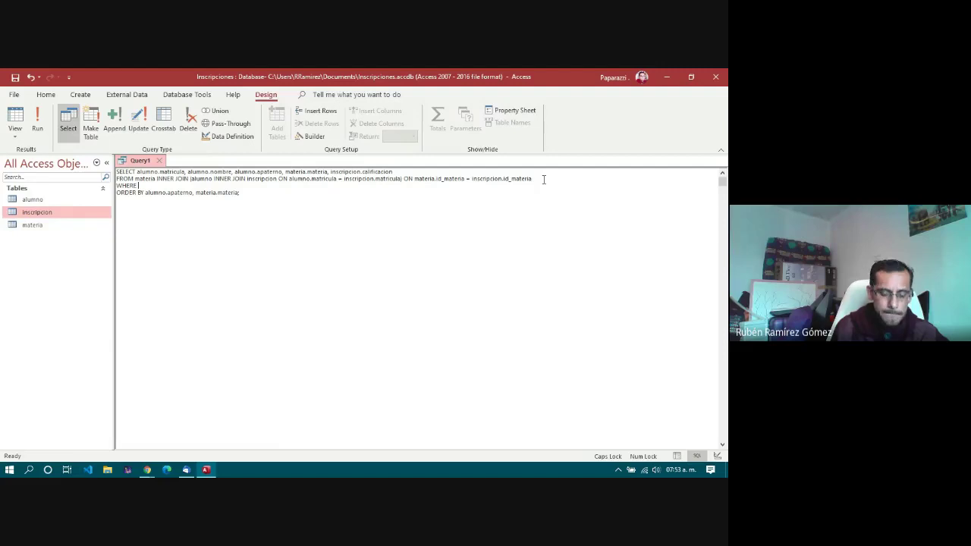
pyautogui.write(' ALUMNO.')
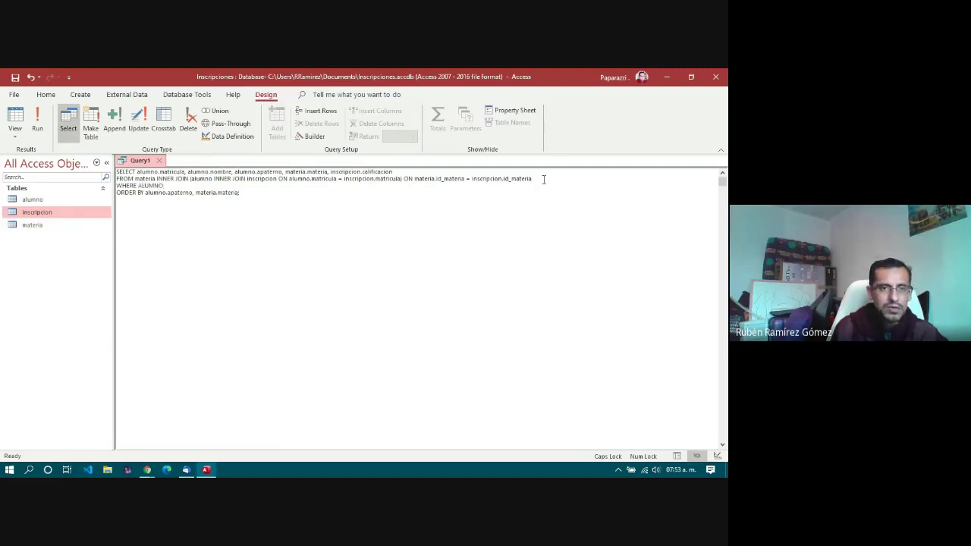
pyautogui.press('BackSpace')
pyautogui.press('BackSpace')
pyautogui.press('BackSpace')
pyautogui.press('BackSpace')
pyautogui.press('BackSpace')
pyautogui.press('BackSpace')
pyautogui.press('BackSpace')
pyautogui.press('capslock')
pyautogui.write('alum')
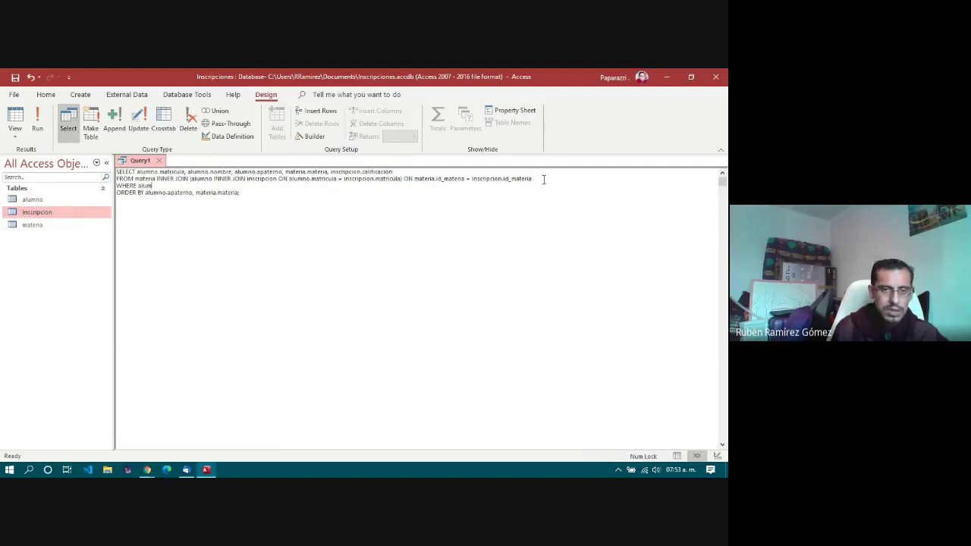
pyautogui.write('no.matricula')
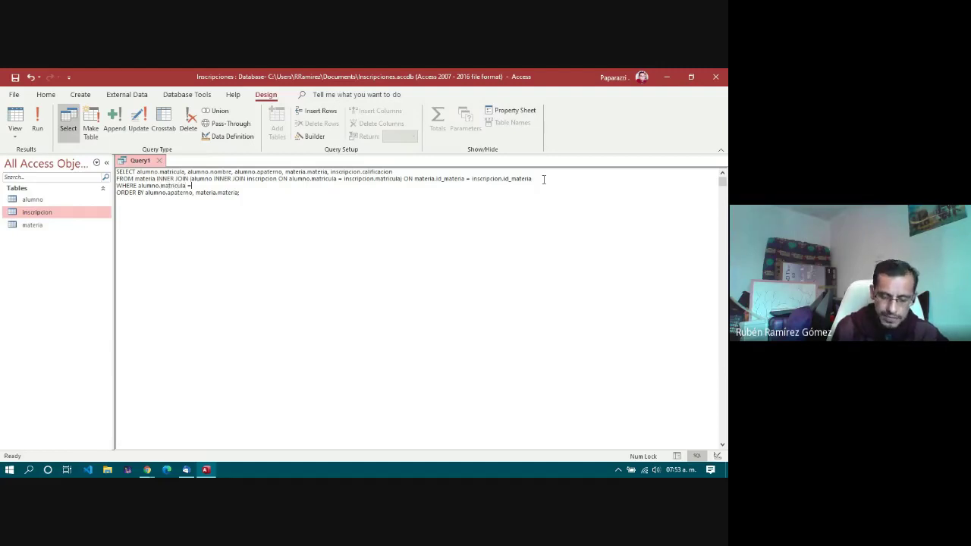
pyautogui.write(' = 4814941')
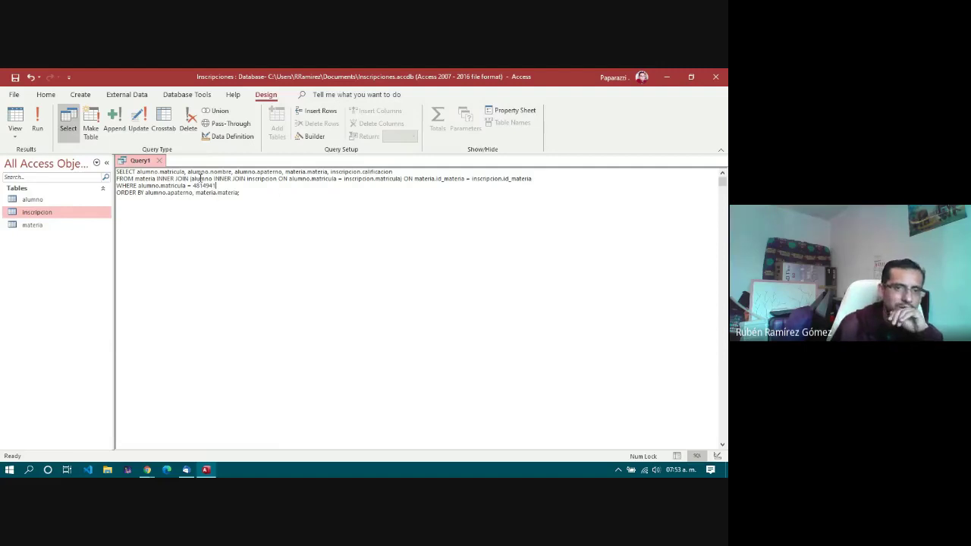
# Step: Run the filtered query showing the student's five grades, then return to Design view
pyautogui.click(37, 123)
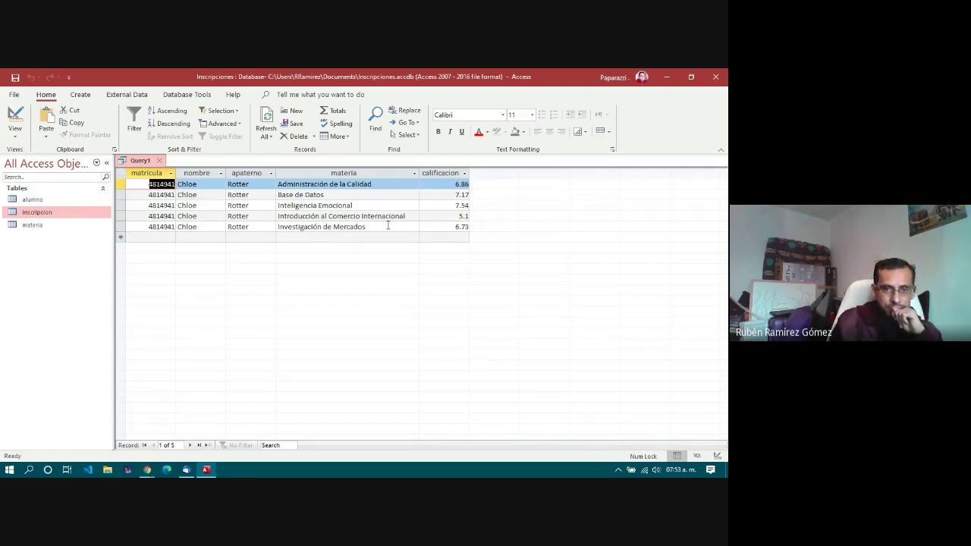
pyautogui.click(388, 226)
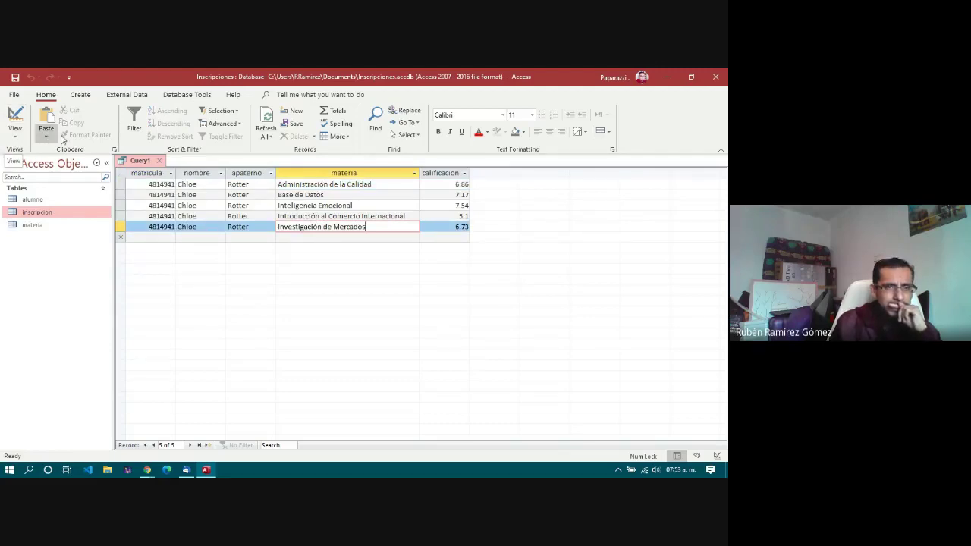
pyautogui.click(14, 115)
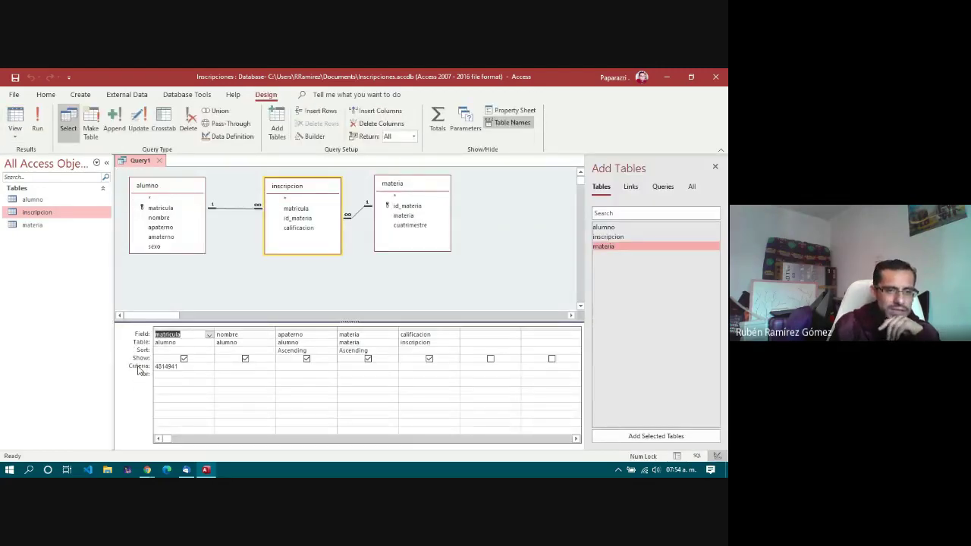
pyautogui.click(183, 339)
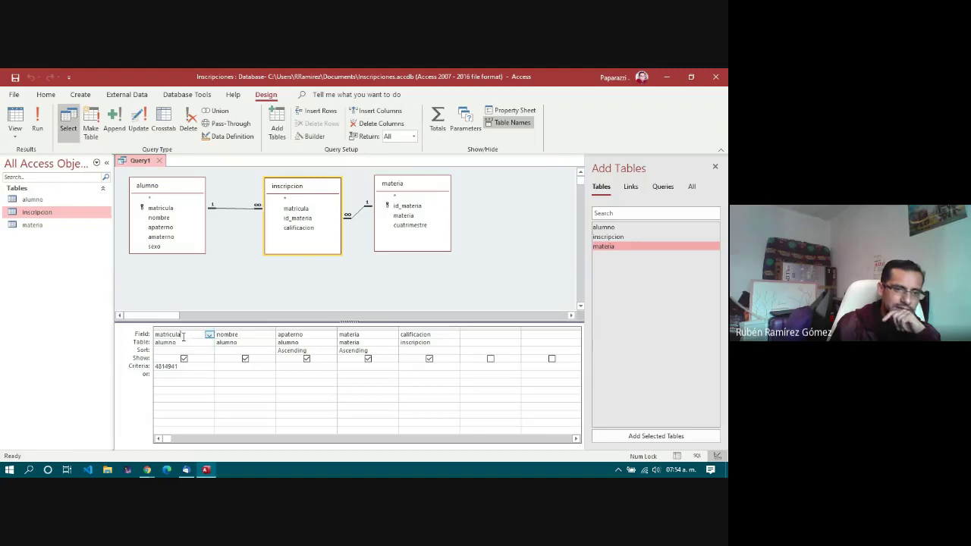
pyautogui.click(133, 367)
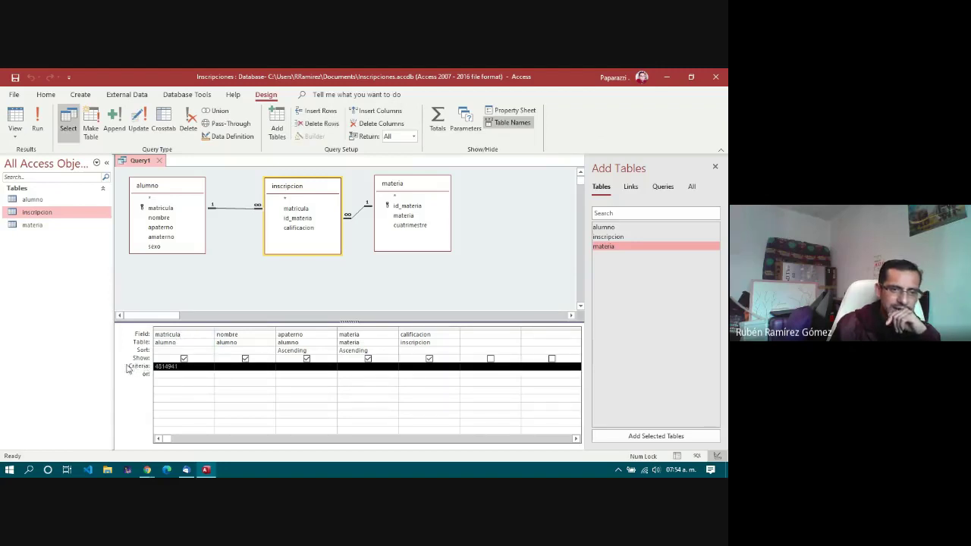
pyautogui.click(146, 371)
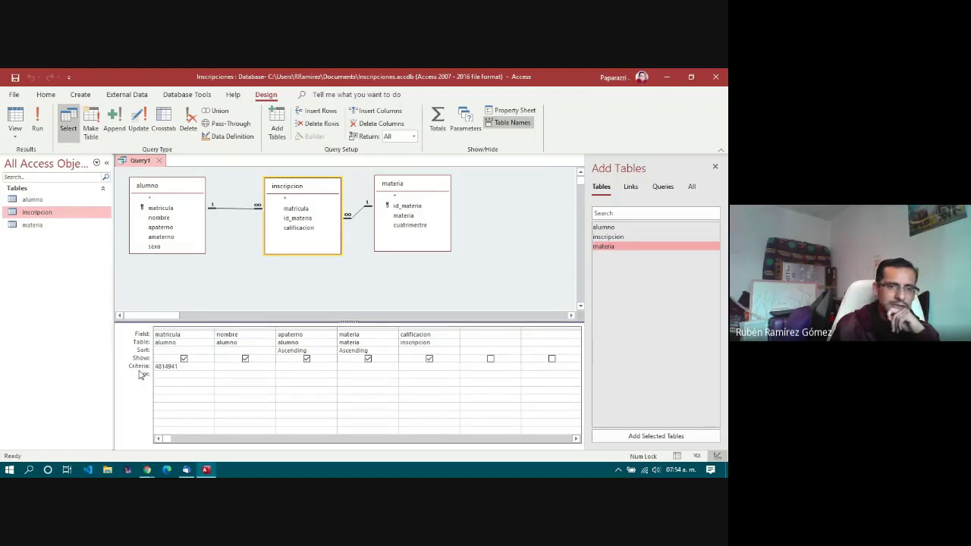
pyautogui.click(188, 366)
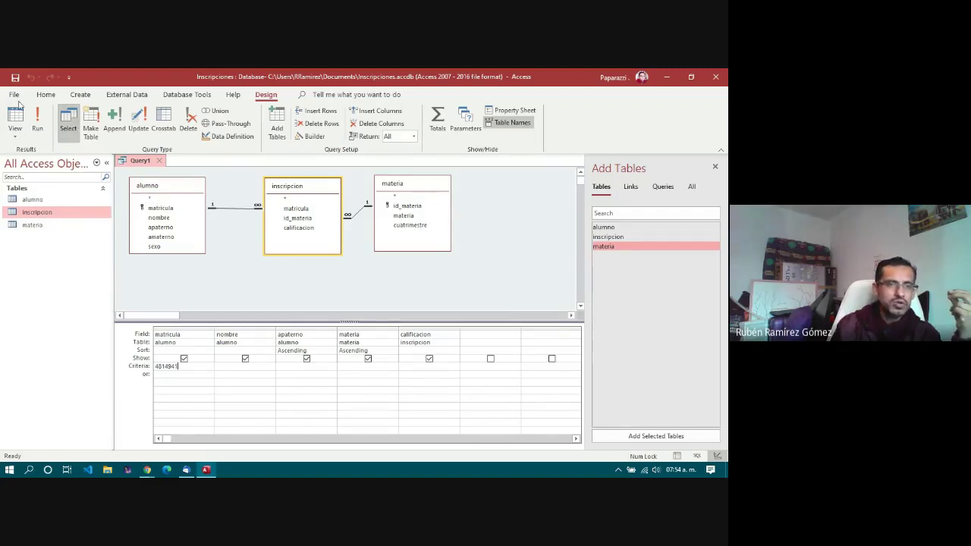
# Step: Save the query under the name 'inscripcipciones'
pyautogui.click(15, 77)
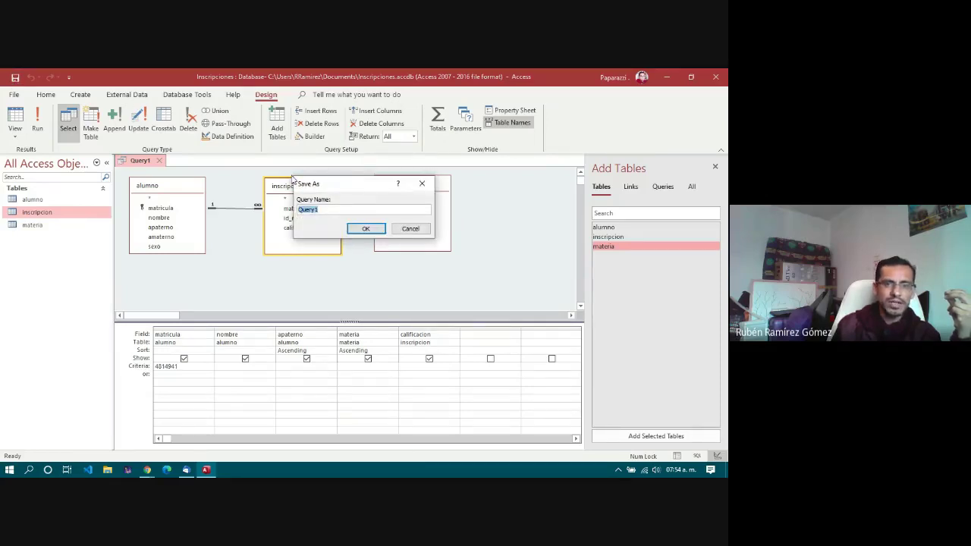
pyautogui.click(334, 211)
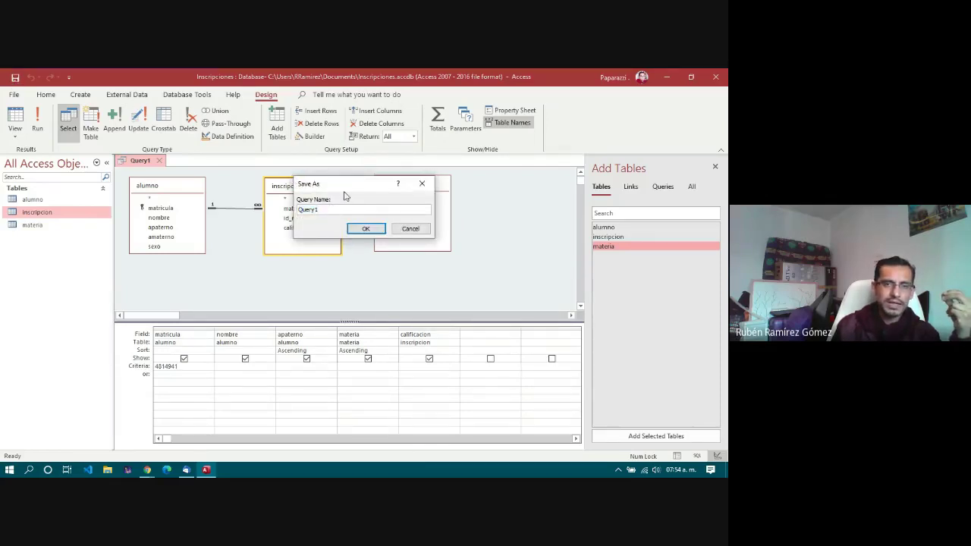
pyautogui.moveTo(345, 191); pyautogui.dragTo(235, 303)
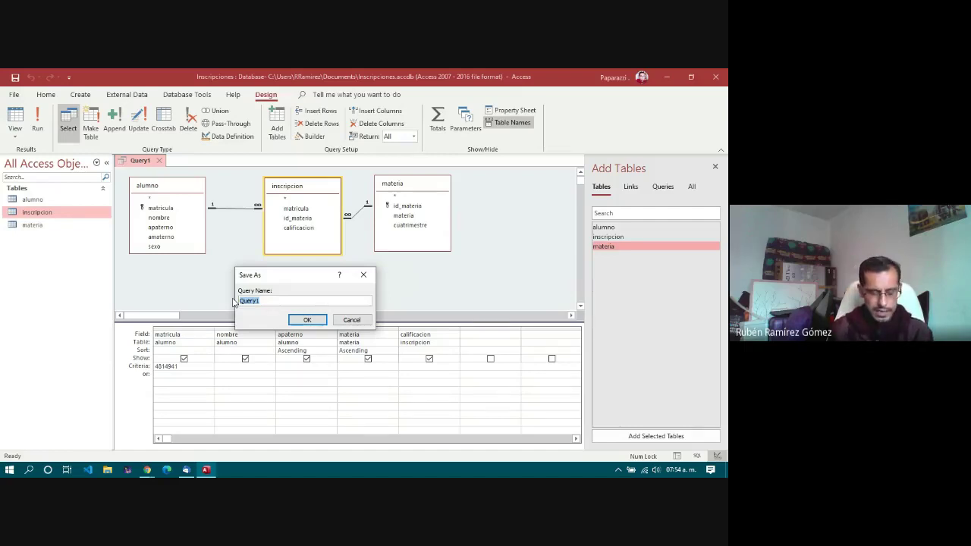
pyautogui.write('inscri')
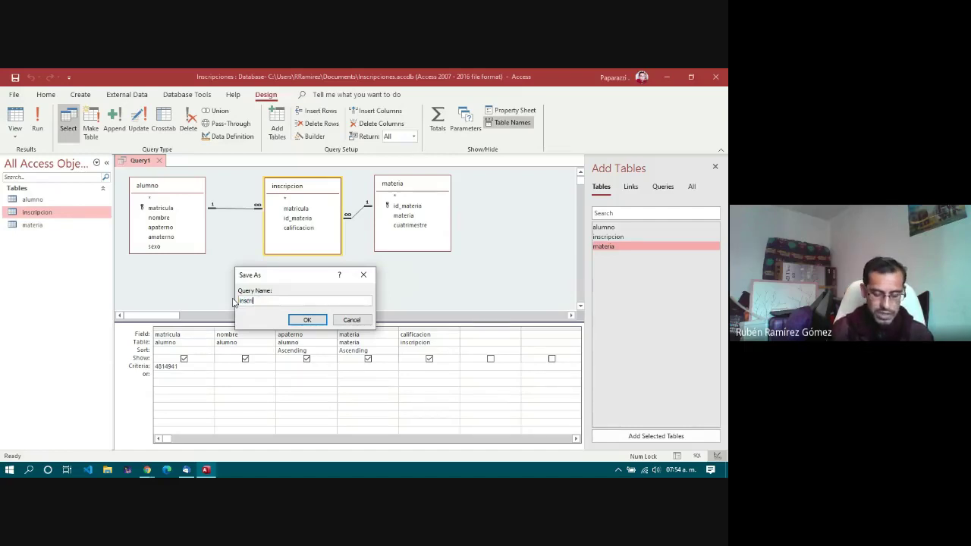
pyautogui.write('pcipniones')
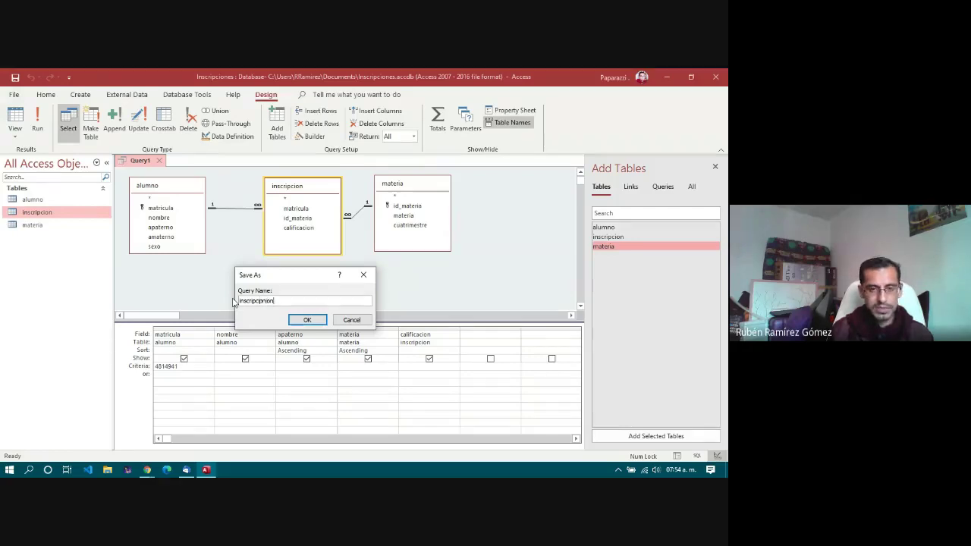
pyautogui.press('BackSpace')
pyautogui.press('BackSpace')
pyautogui.press('BackSpace')
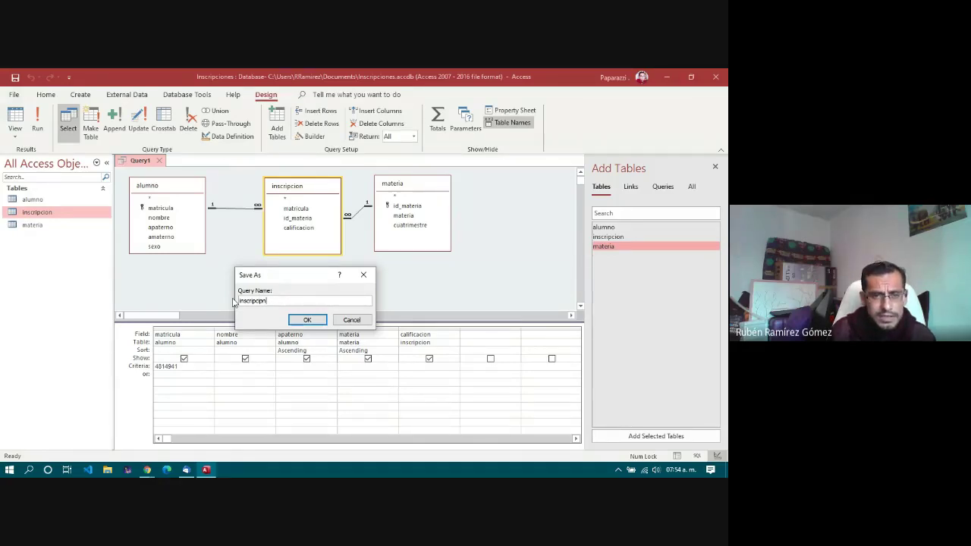
pyautogui.write('io')
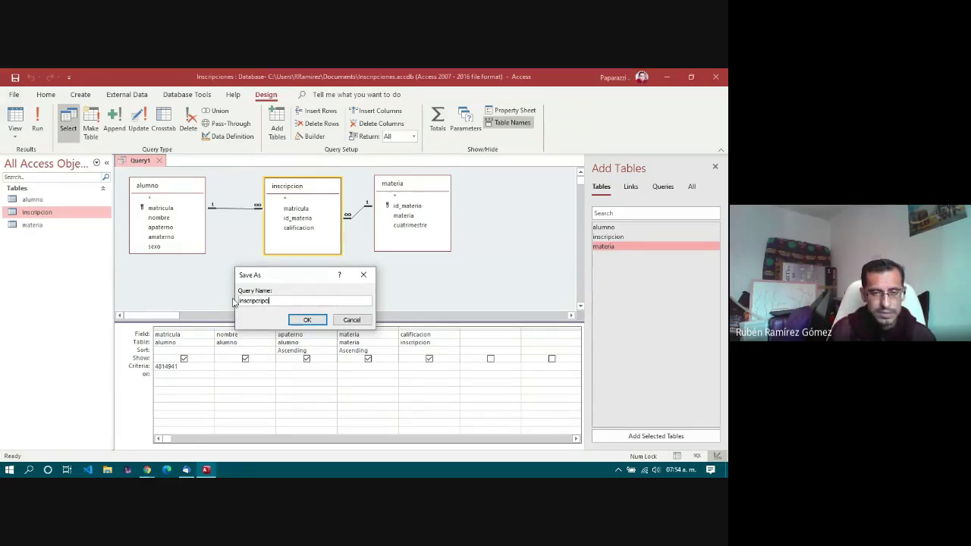
pyautogui.write('nes')
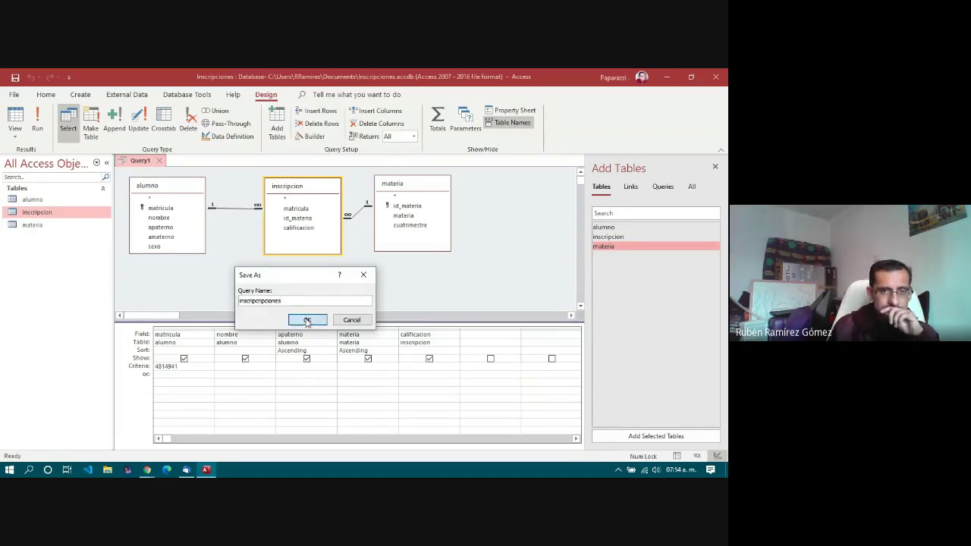
pyautogui.click(306, 321)
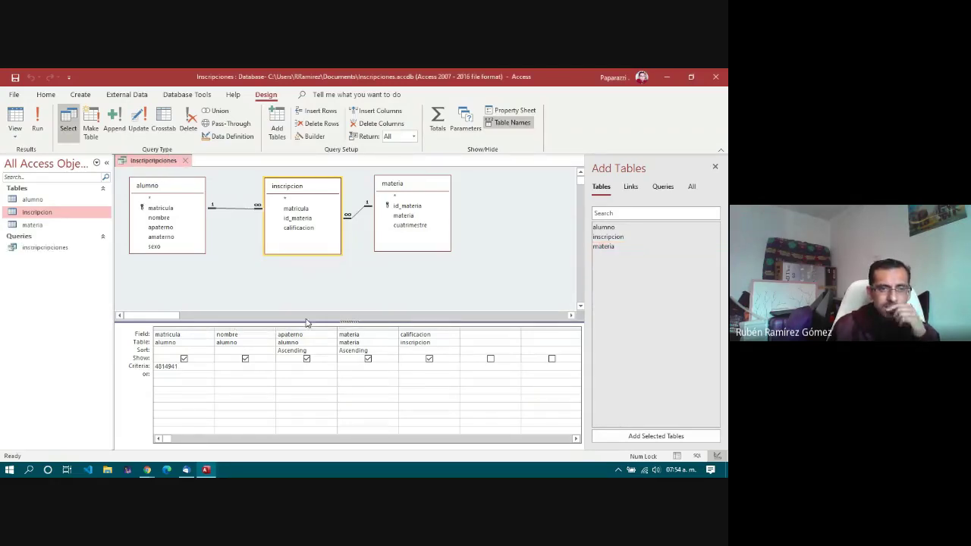
# Step: Close the saved inscripcipciones query and start a new blank query in Design view
pyautogui.click(39, 248)
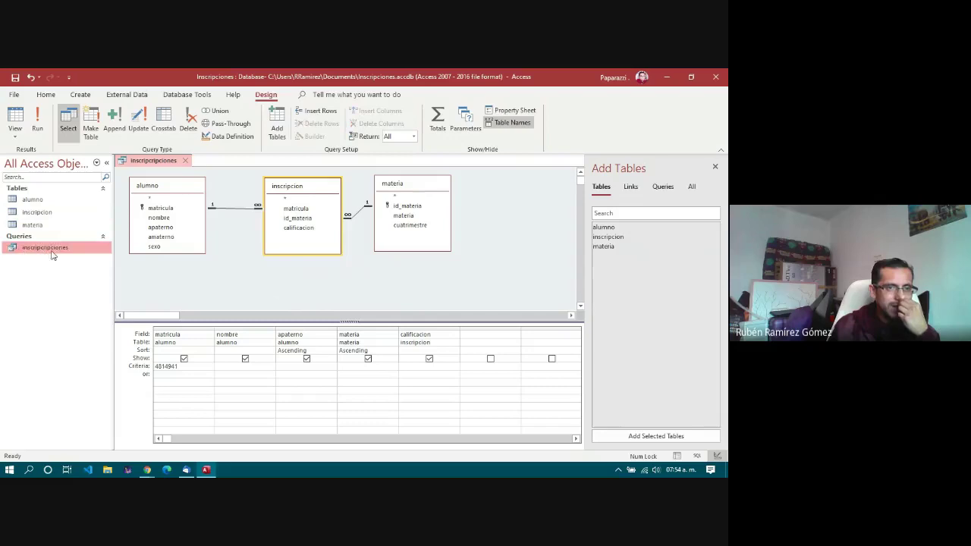
pyautogui.click(186, 163)
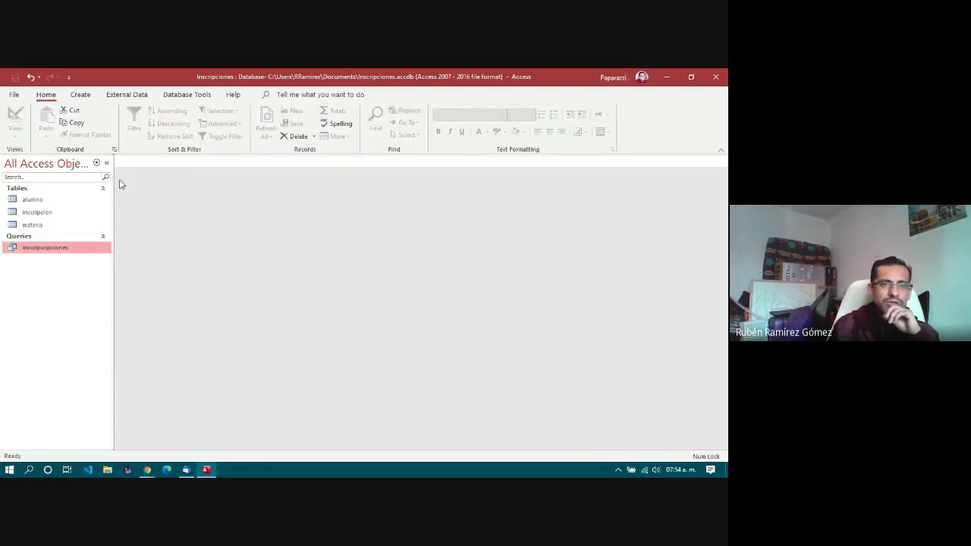
pyautogui.click(81, 95)
pyautogui.click(168, 129)
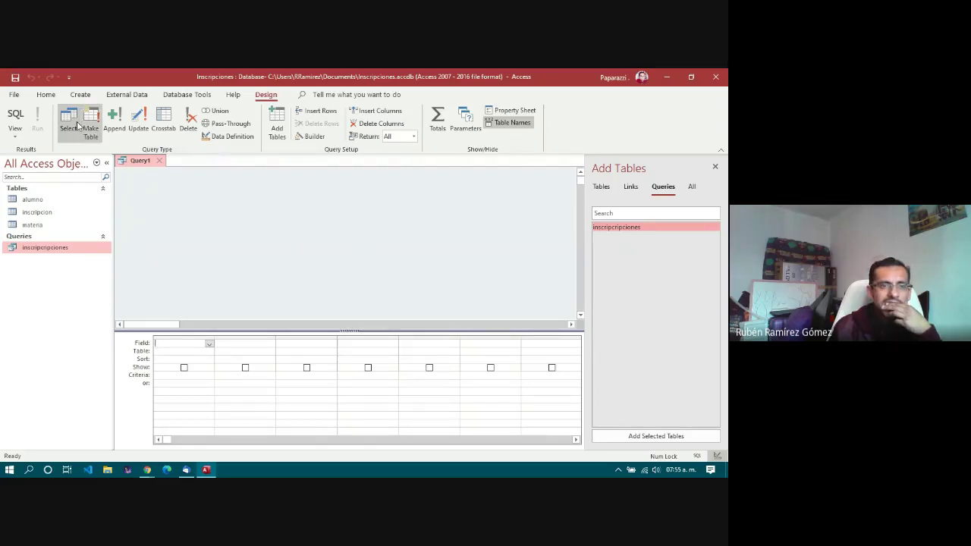
# Step: Add the alumno, inscripcion and materia tables and line them up left to right
pyautogui.click(602, 192)
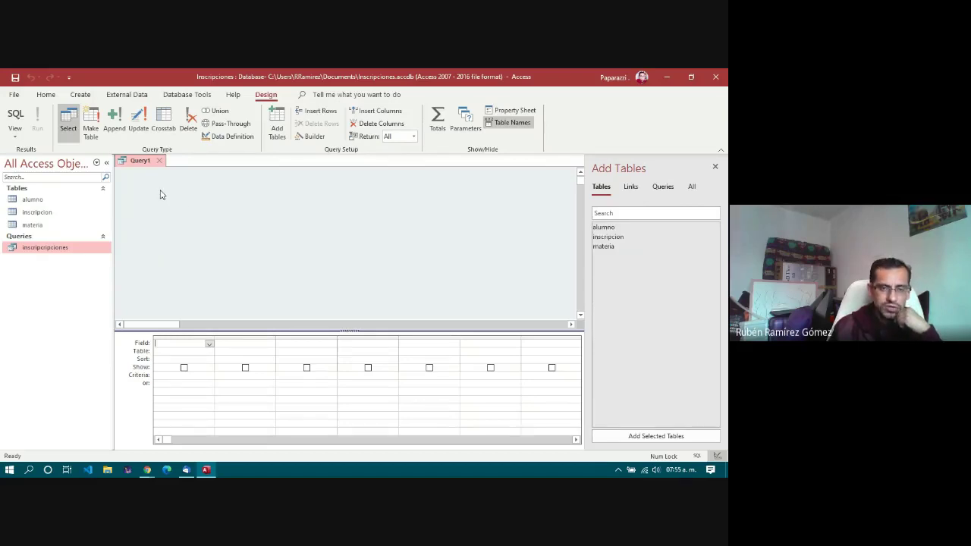
pyautogui.moveTo(607, 227); pyautogui.dragTo(142, 186)
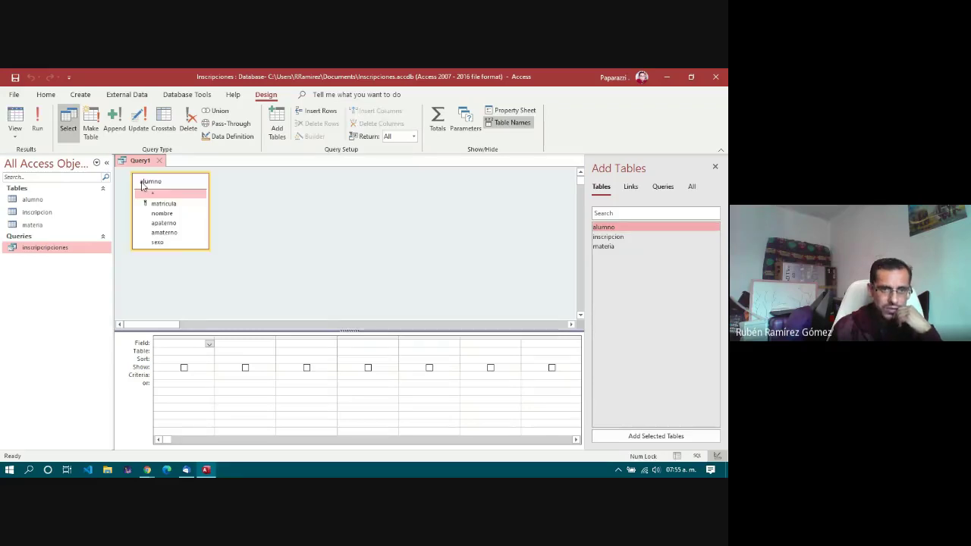
pyautogui.moveTo(625, 240); pyautogui.dragTo(241, 178)
pyautogui.moveTo(615, 245); pyautogui.dragTo(343, 181)
pyautogui.moveTo(246, 174); pyautogui.dragTo(251, 187)
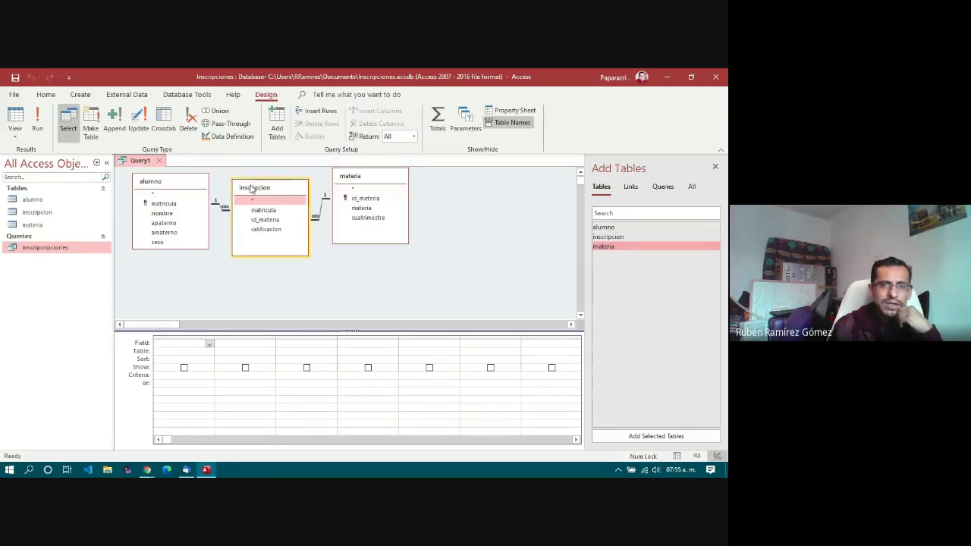
pyautogui.moveTo(363, 179); pyautogui.dragTo(417, 183)
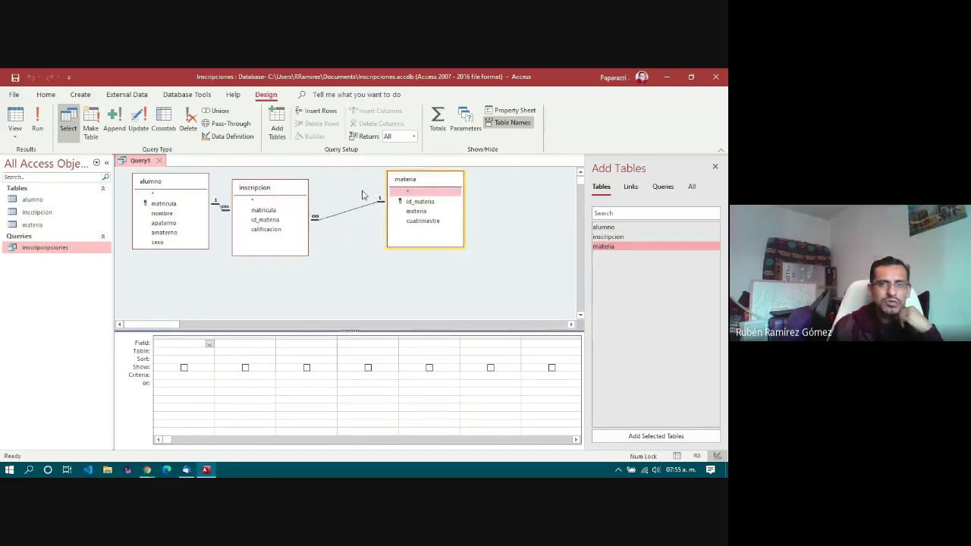
pyautogui.moveTo(272, 194); pyautogui.dragTo(307, 191)
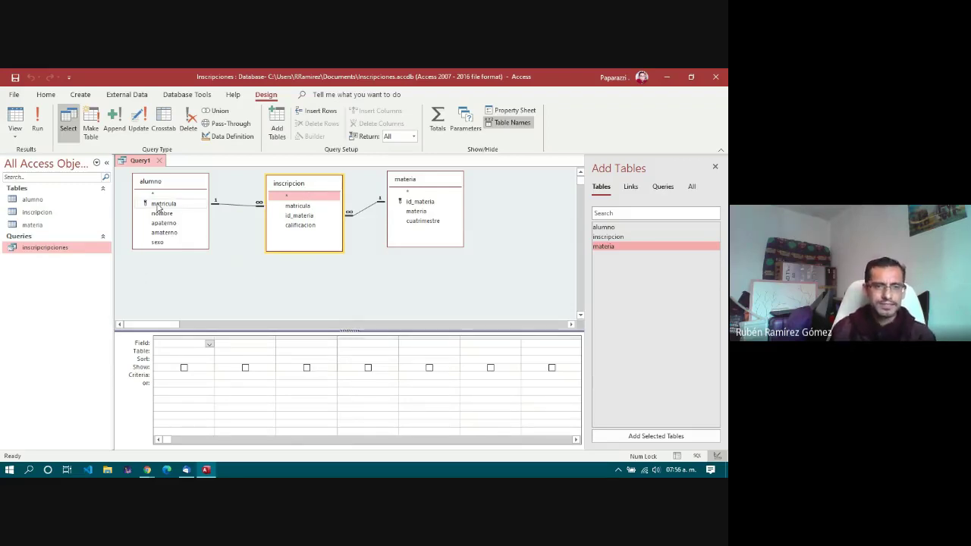
# Step: Place alumno's matricula, nombre and apaterno fields in the first three grid columns
pyautogui.moveTo(158, 207); pyautogui.dragTo(173, 344)
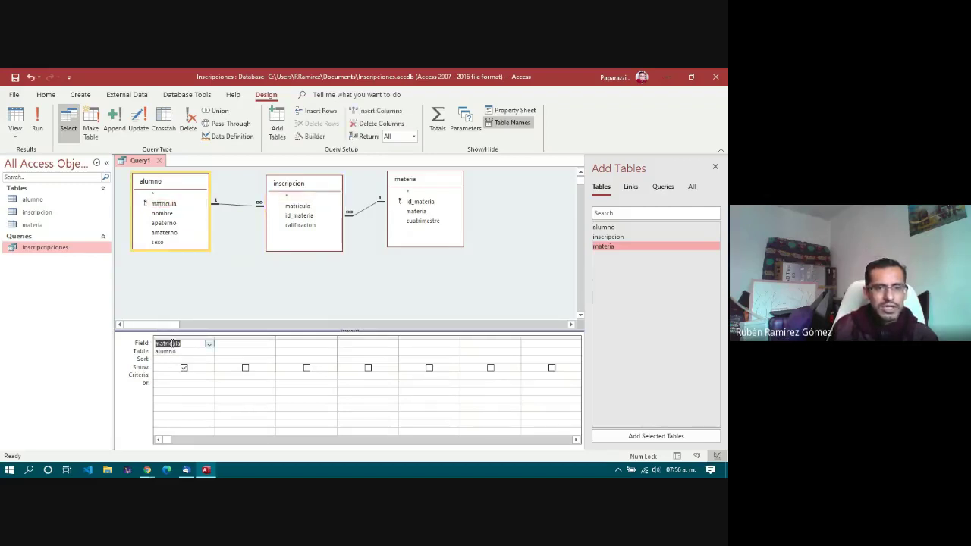
pyautogui.click(157, 204)
pyautogui.click(158, 215)
pyautogui.moveTo(159, 218); pyautogui.dragTo(236, 346)
pyautogui.moveTo(167, 225); pyautogui.dragTo(294, 349)
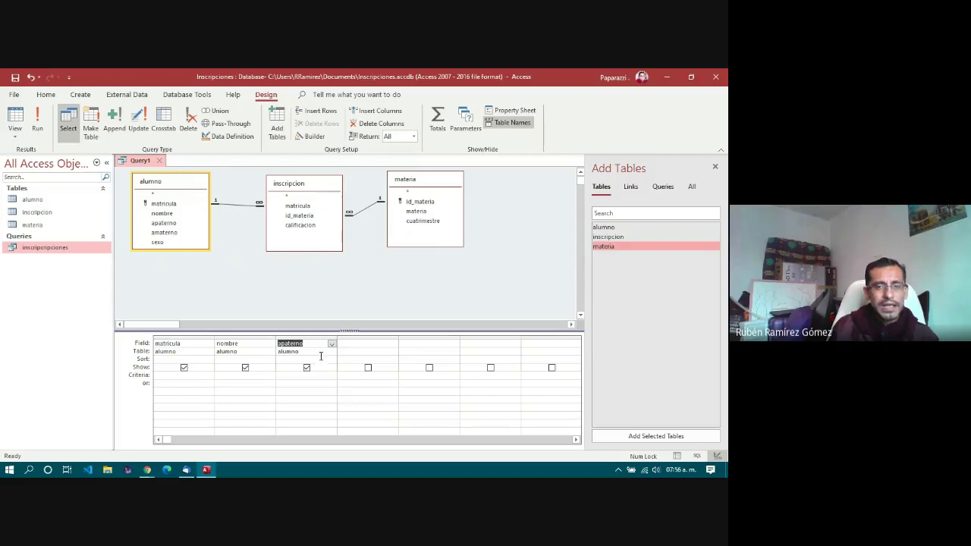
pyautogui.click(372, 346)
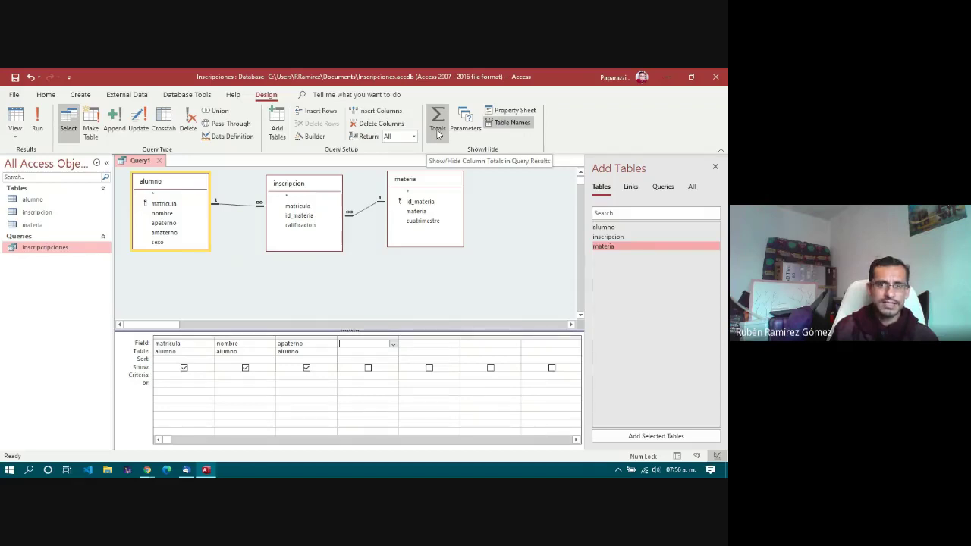
# Step: Turn on Totals and add inscripcion's calificacion as a fourth column set to Avg
pyautogui.click(438, 133)
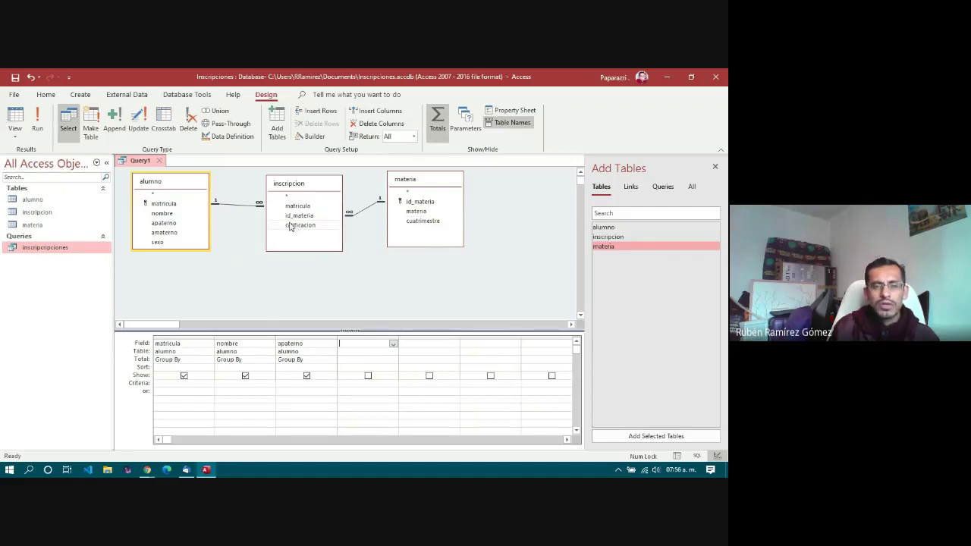
pyautogui.moveTo(289, 228); pyautogui.dragTo(354, 345)
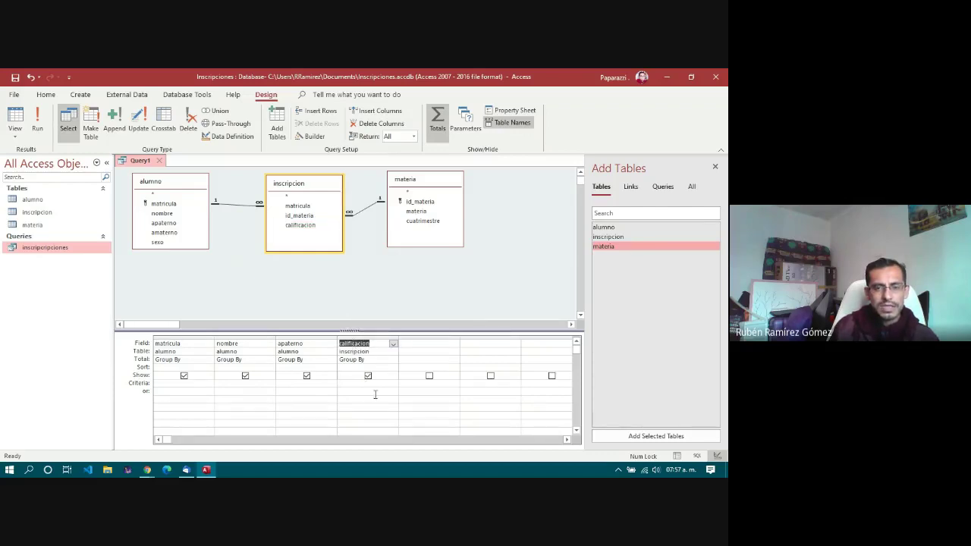
pyautogui.click(377, 360)
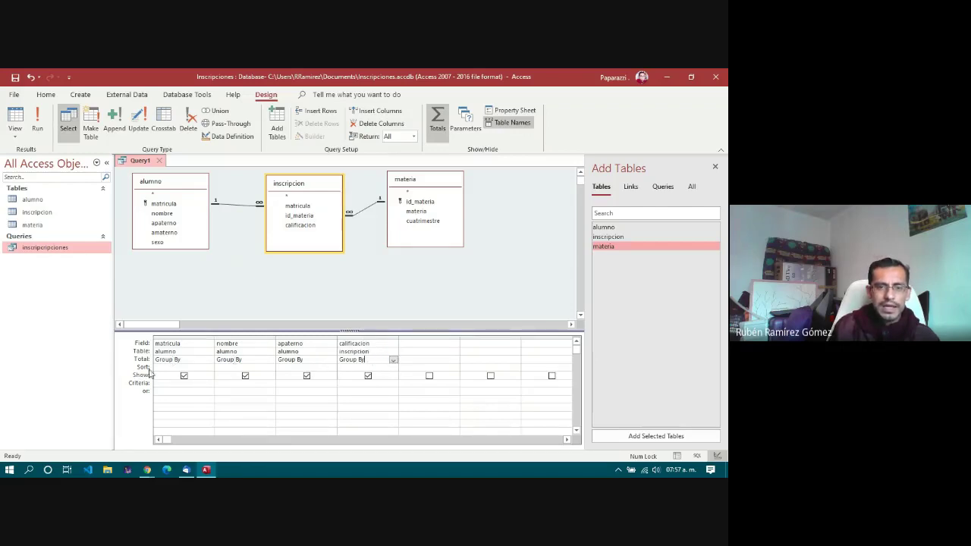
pyautogui.click(393, 360)
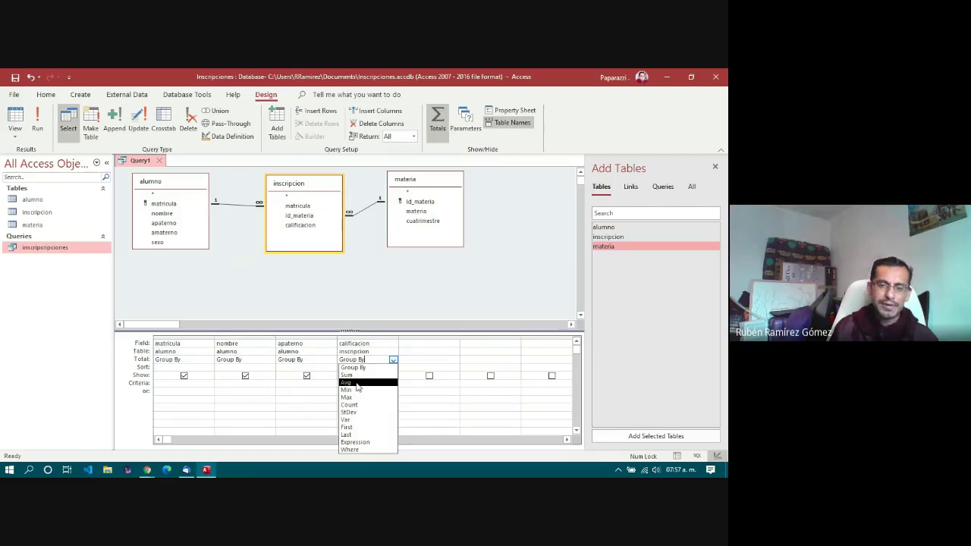
pyautogui.click(356, 383)
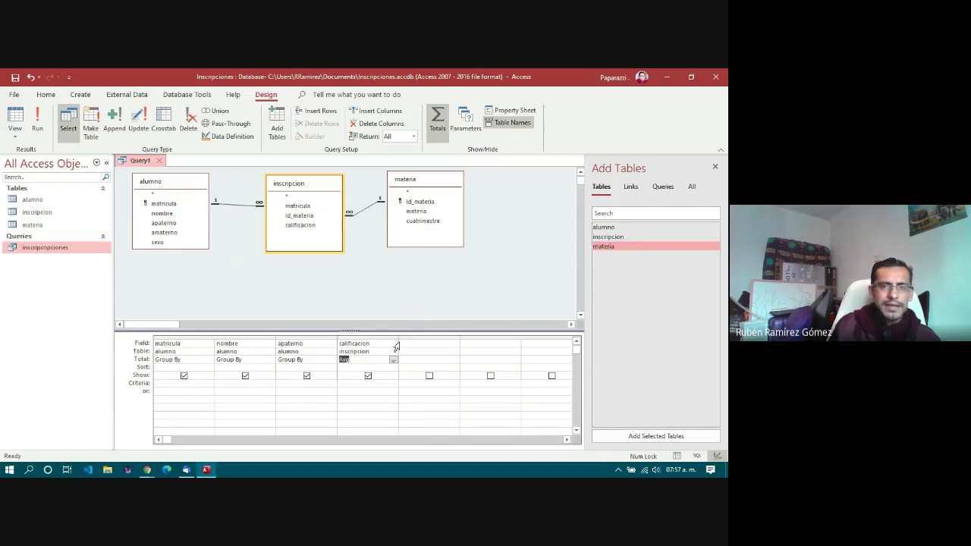
# Step: Review the SQL statement, then run the query to list 8 students' averages
pyautogui.click(15, 134)
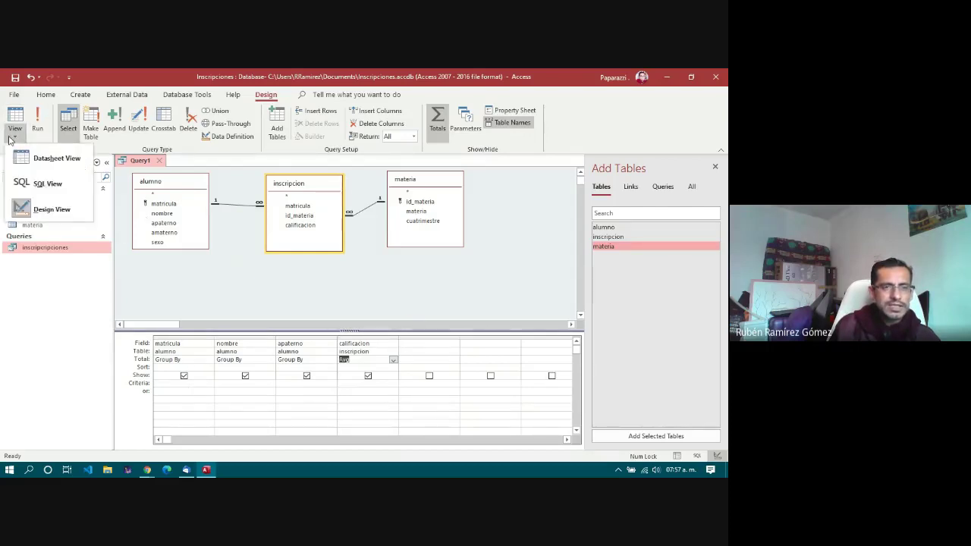
pyautogui.click(34, 190)
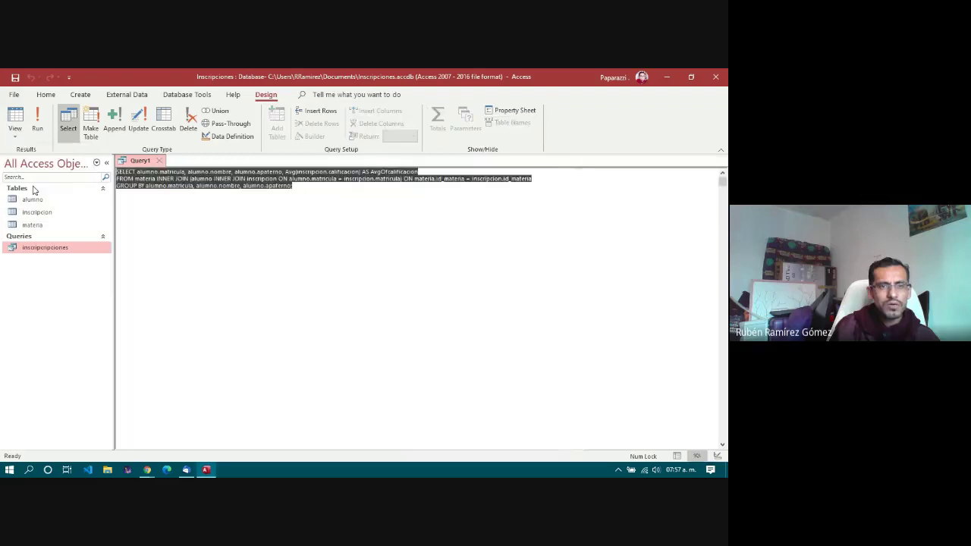
pyautogui.click(187, 192)
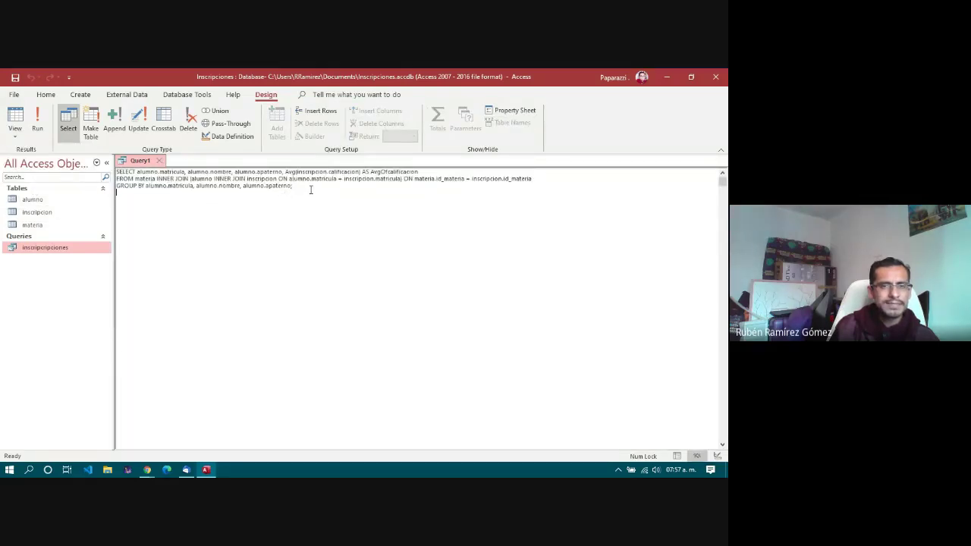
pyautogui.click(38, 116)
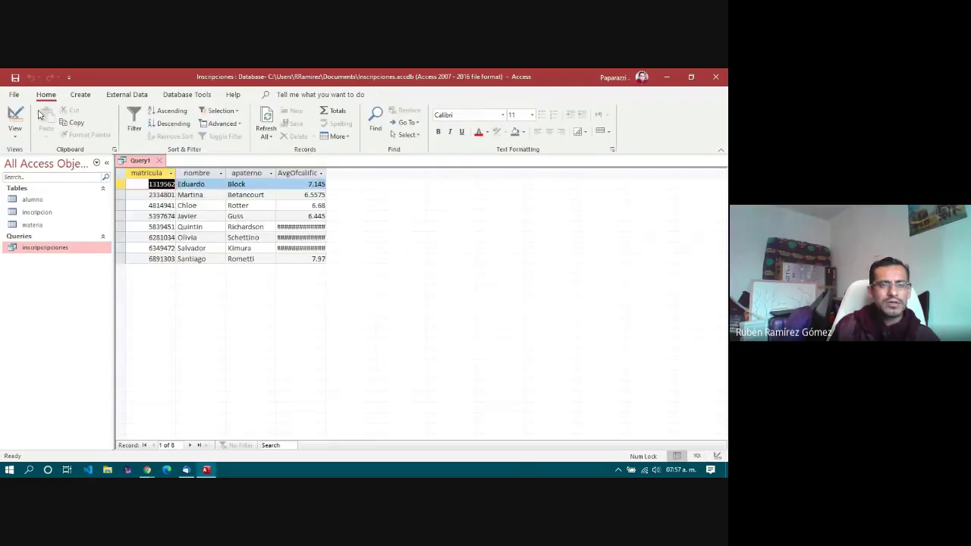
# Step: Auto-fit the AvgOfcalificacion column and step down through each student's average
pyautogui.doubleClick(326, 173)
pyautogui.click(197, 189)
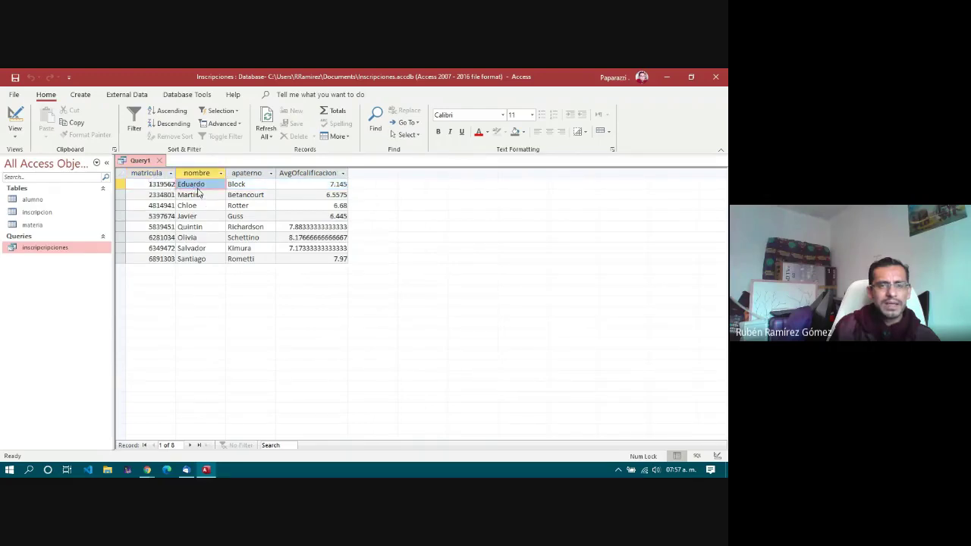
pyautogui.click(198, 206)
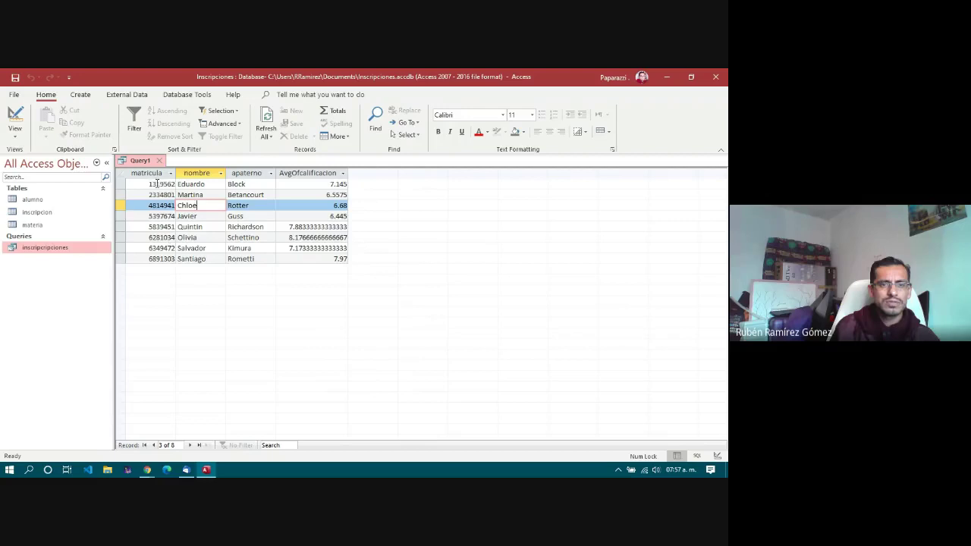
pyautogui.click(157, 183)
pyautogui.moveTo(330, 183); pyautogui.dragTo(346, 184)
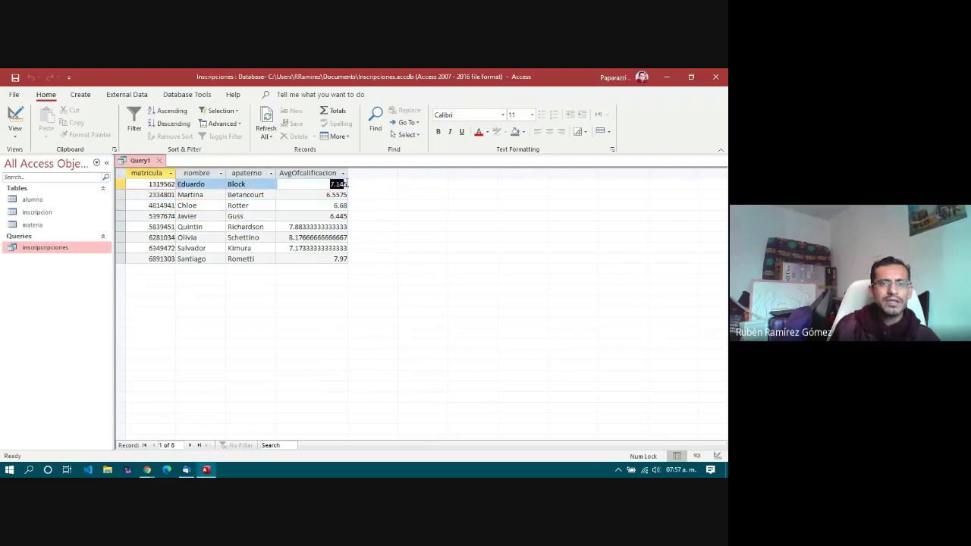
pyautogui.click(327, 195)
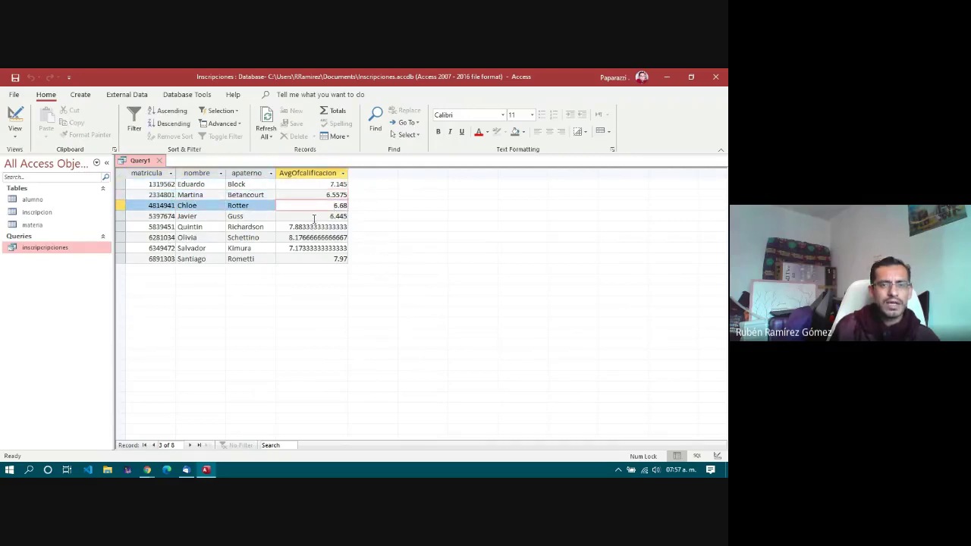
pyautogui.click(310, 216)
pyautogui.click(311, 227)
pyautogui.click(314, 237)
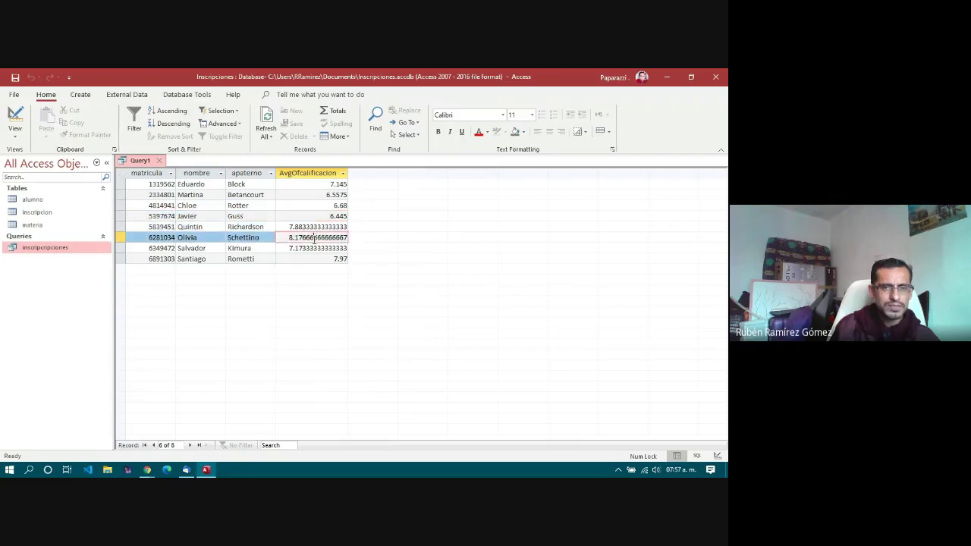
pyautogui.click(312, 249)
pyautogui.click(309, 259)
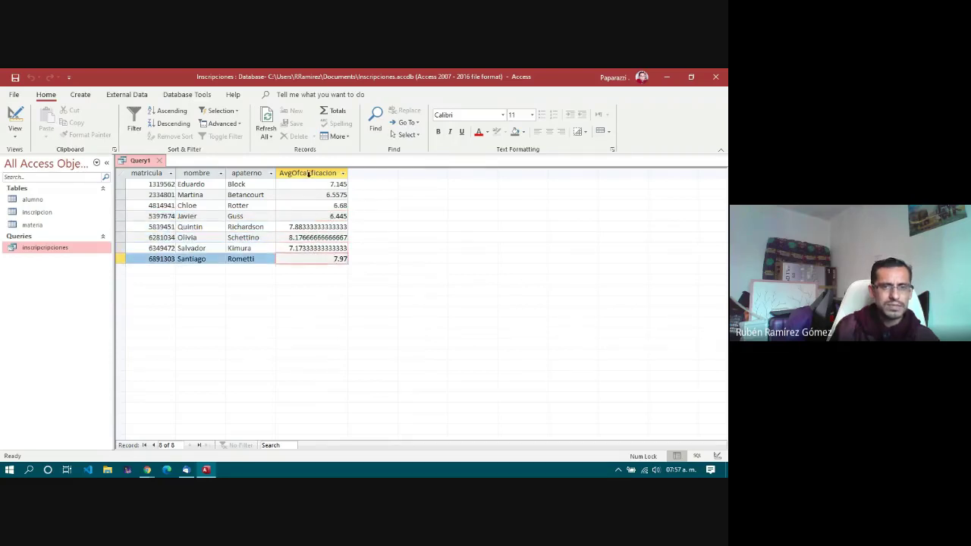
# Step: Step through the students' surnames down to Santiago's average
pyautogui.click(232, 185)
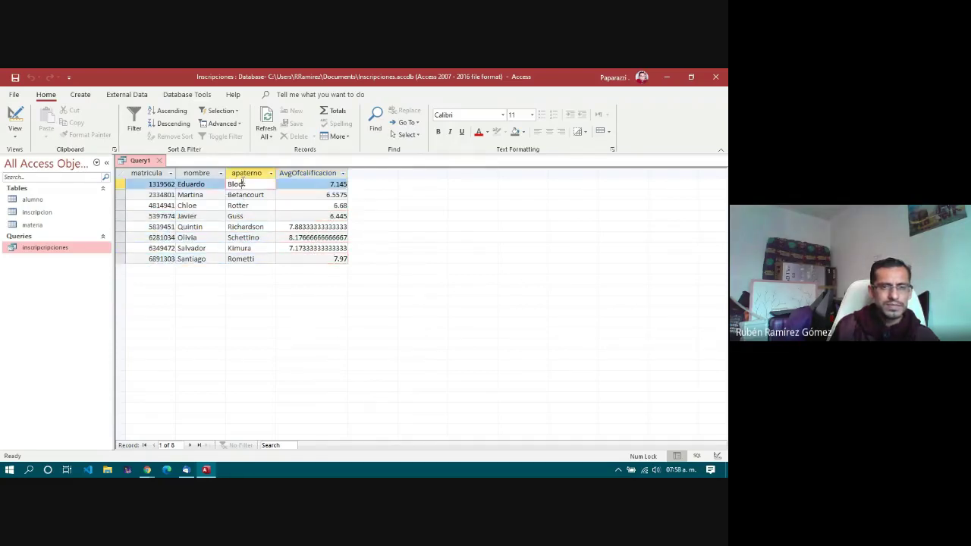
pyautogui.click(252, 195)
pyautogui.click(254, 207)
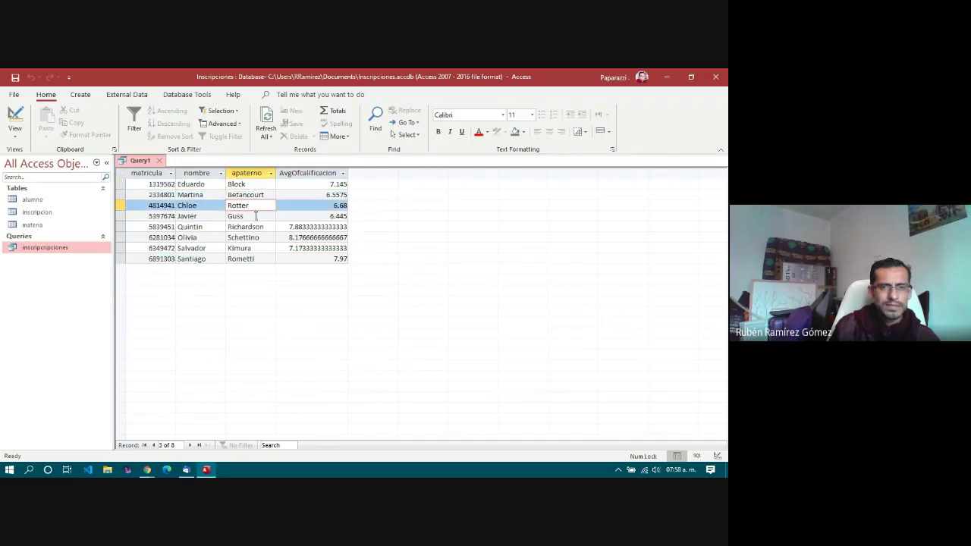
pyautogui.click(256, 216)
pyautogui.click(258, 227)
pyautogui.click(259, 238)
pyautogui.click(261, 248)
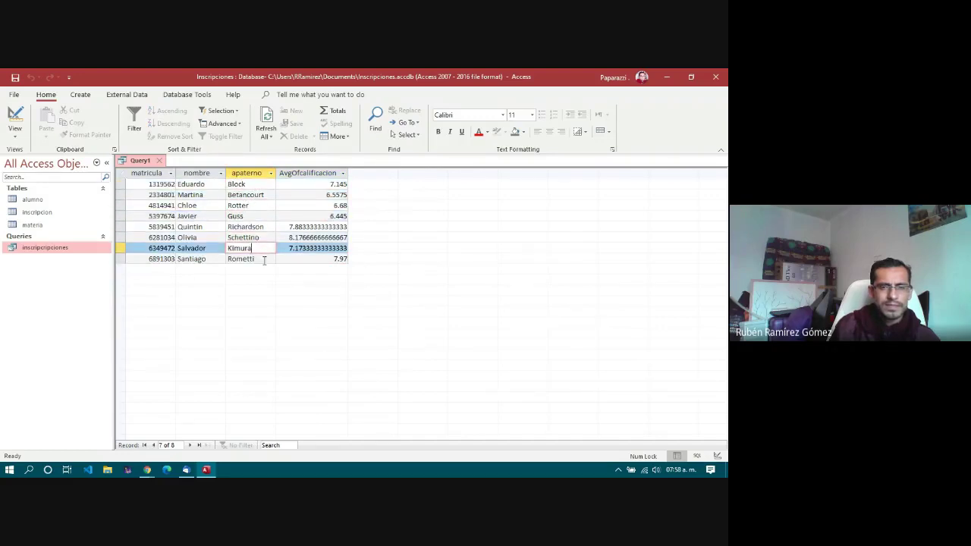
pyautogui.click(262, 259)
pyautogui.click(320, 261)
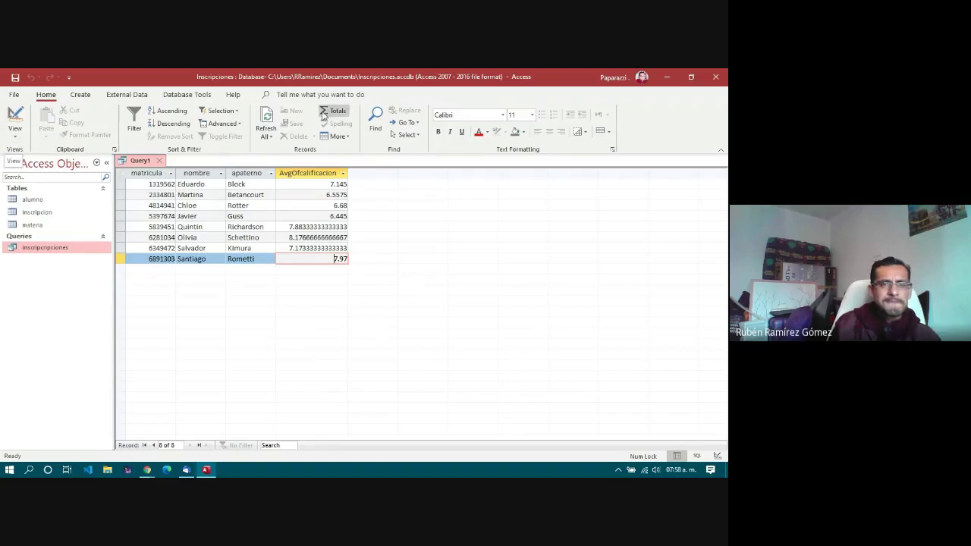
# Step: Save the query under the name 'Promedios'
pyautogui.click(14, 78)
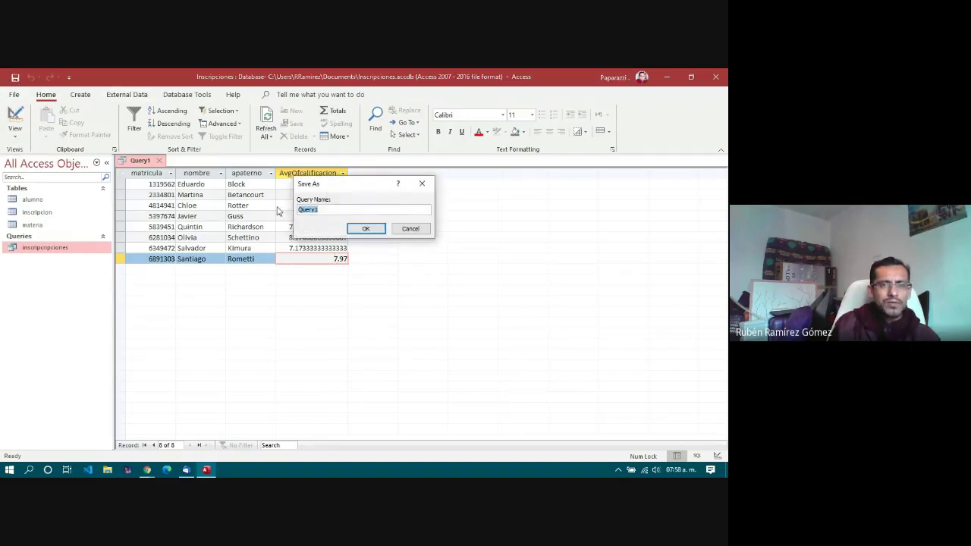
pyautogui.write('Promedios')
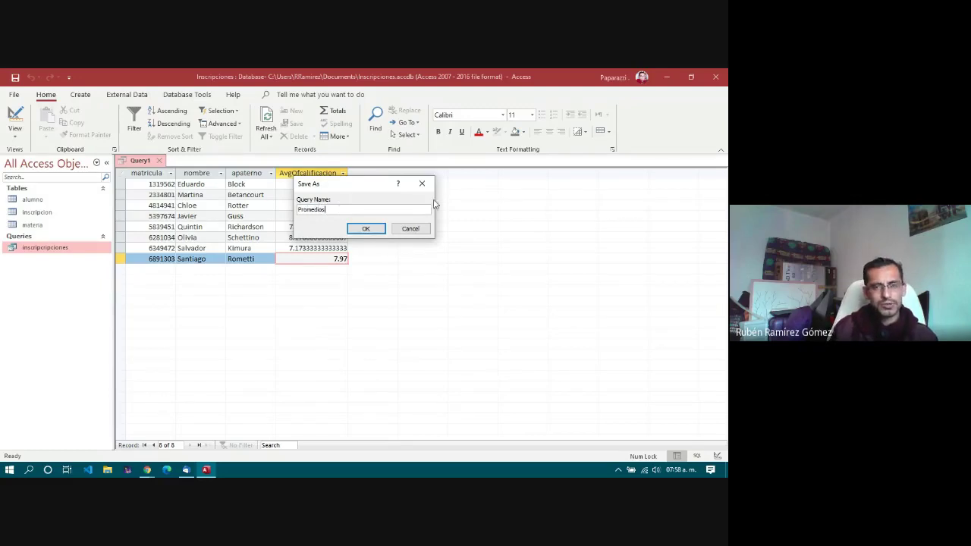
pyautogui.click(366, 228)
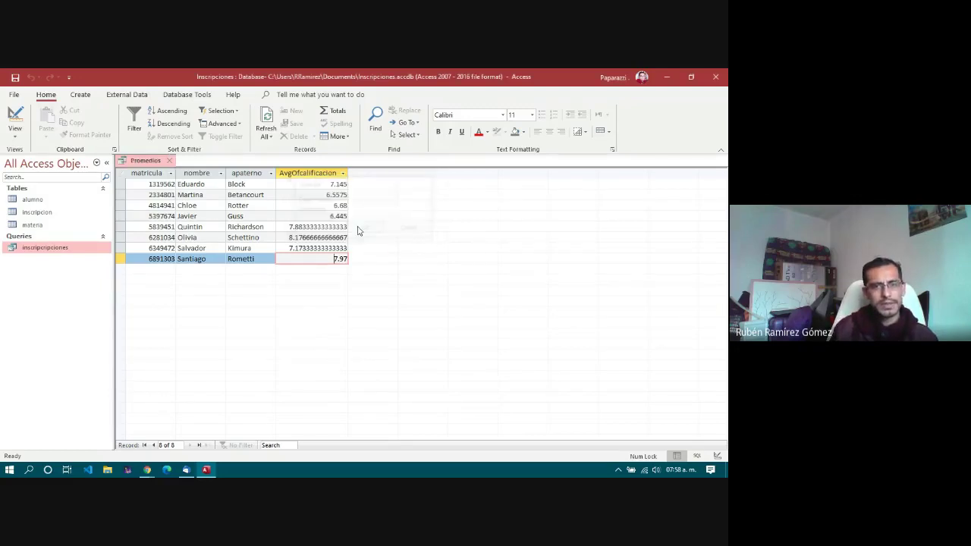
# Step: Rename the AvgOfcalificacion alias to Promedio in SQL view
pyautogui.click(15, 135)
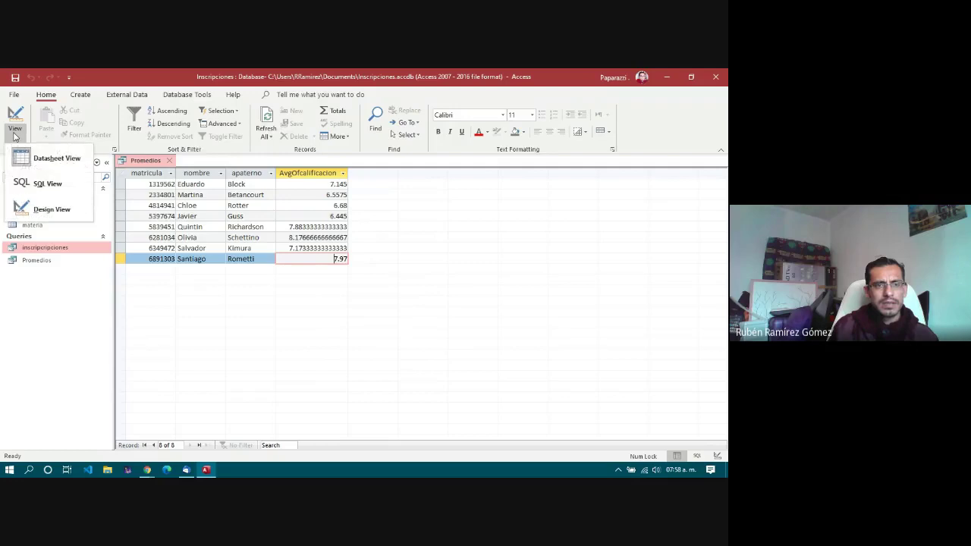
pyautogui.click(45, 183)
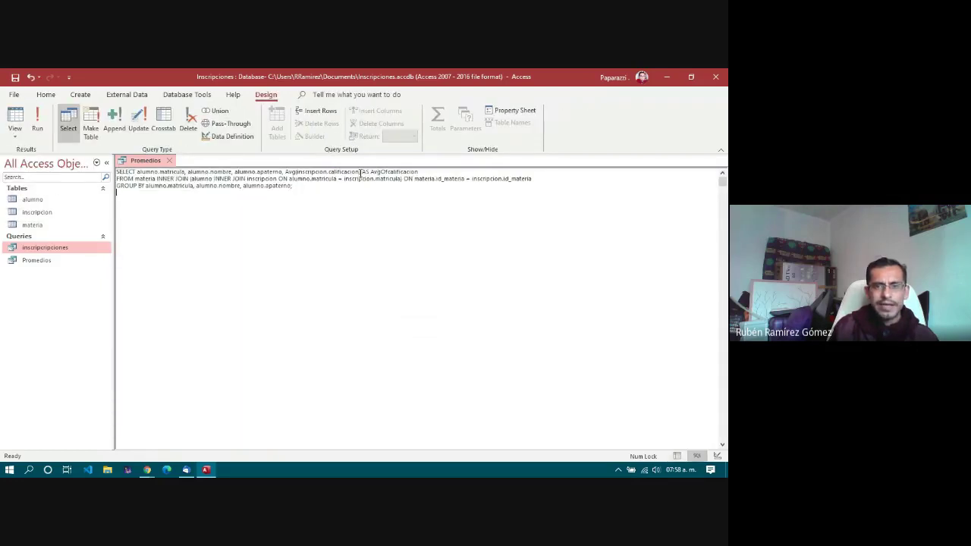
pyautogui.moveTo(371, 172); pyautogui.dragTo(427, 173)
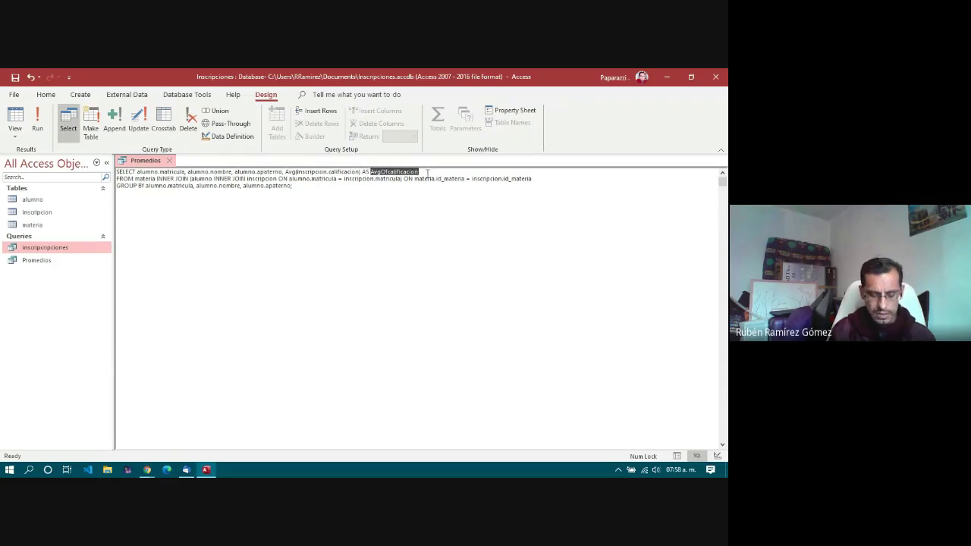
pyautogui.write('Promed')
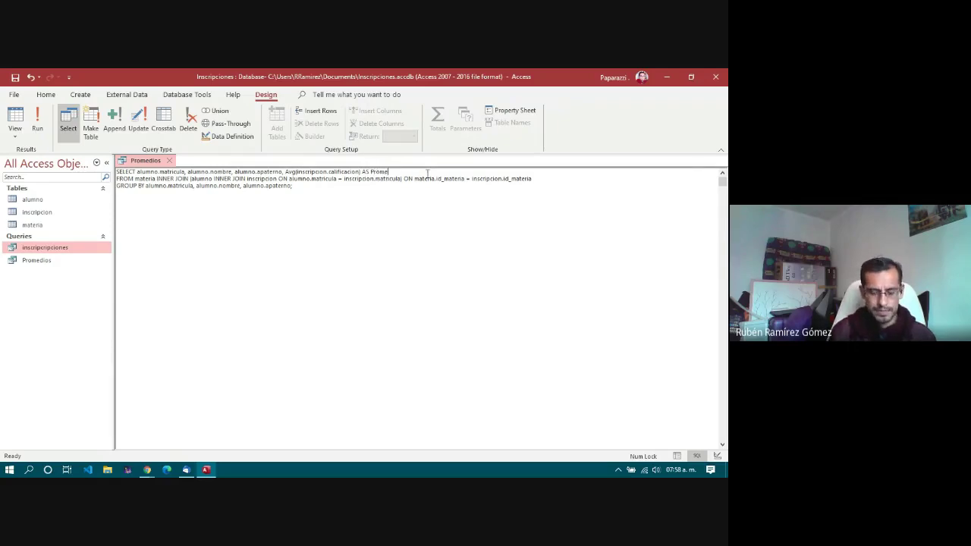
# Step: Run the query, auto-fit the Promedio column, and return to Design view
pyautogui.click(38, 131)
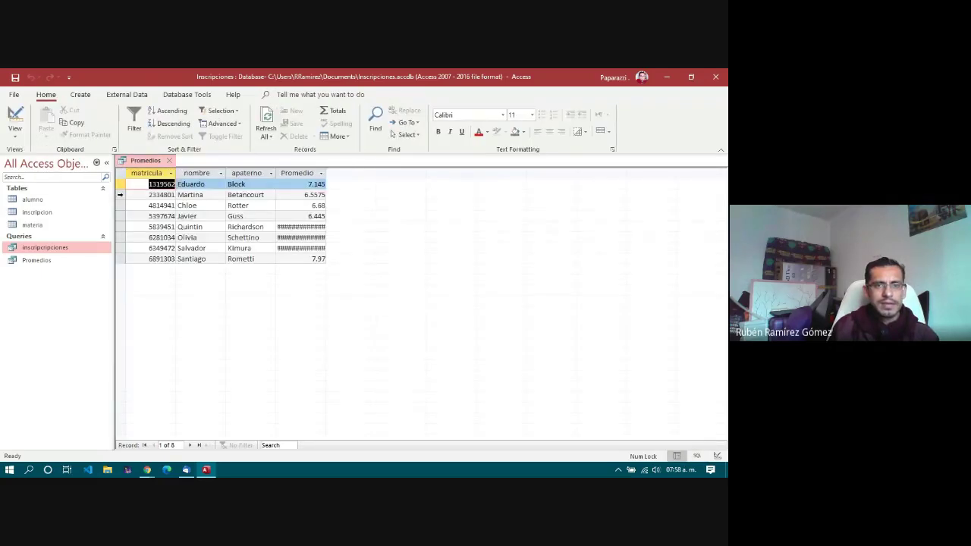
pyautogui.doubleClick(327, 172)
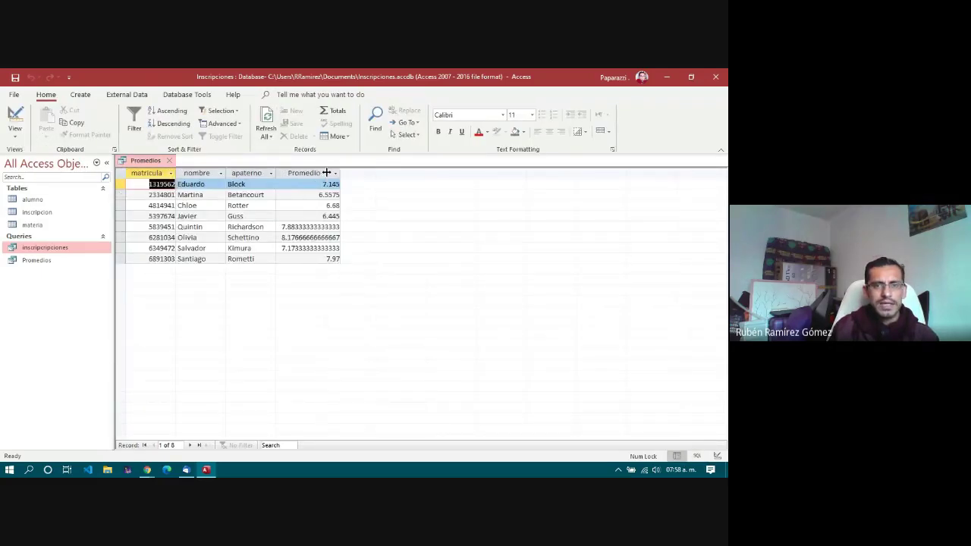
pyautogui.click(13, 115)
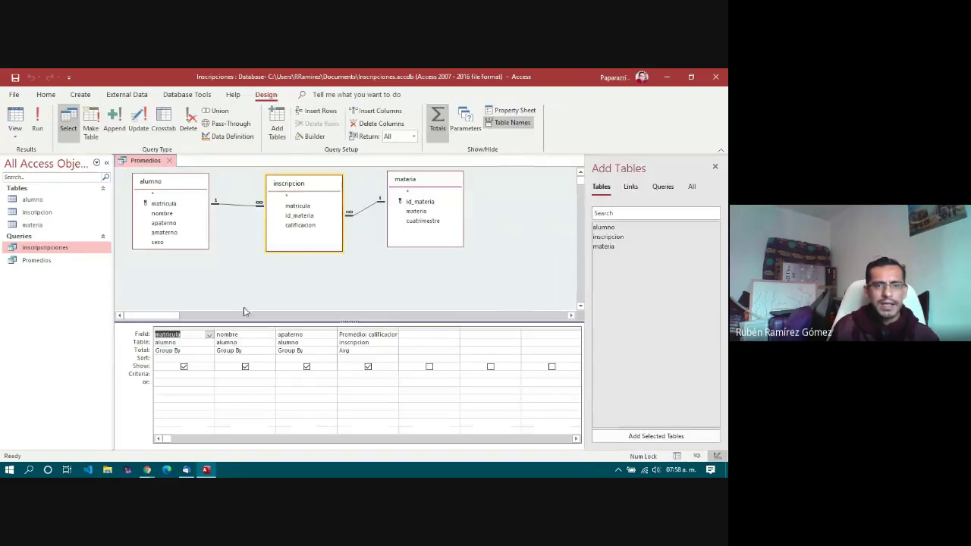
pyautogui.click(357, 335)
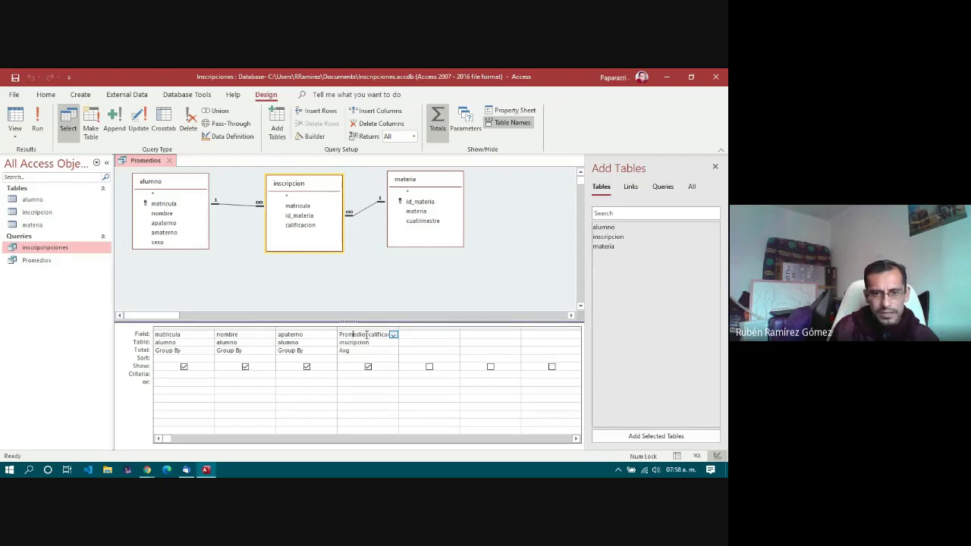
pyautogui.moveTo(366, 334); pyautogui.dragTo(339, 336)
pyautogui.click(343, 335)
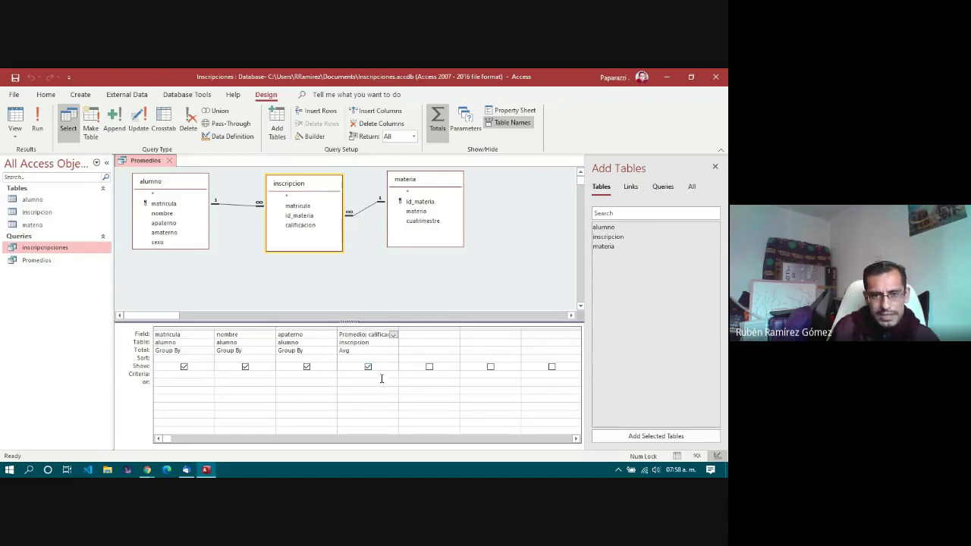
pyautogui.doubleClick(375, 334)
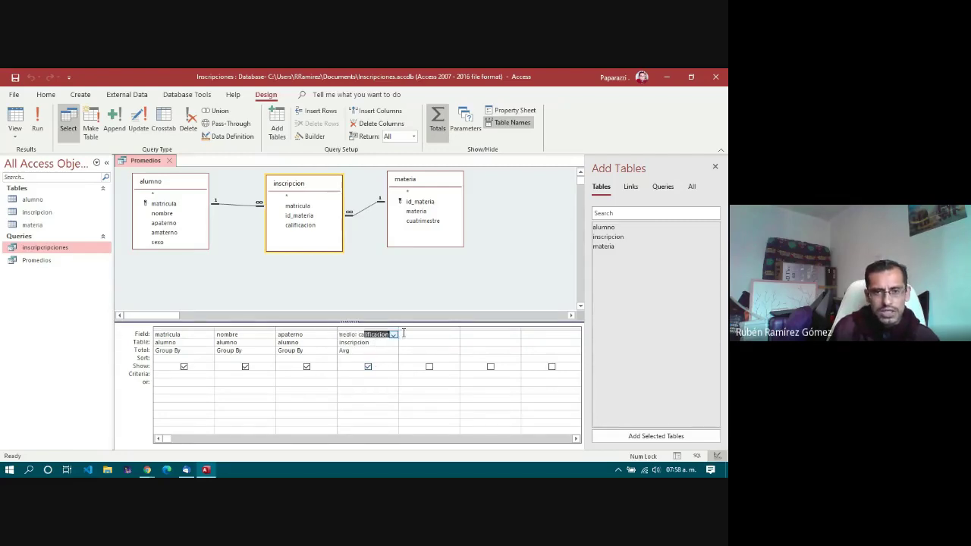
pyautogui.click(367, 338)
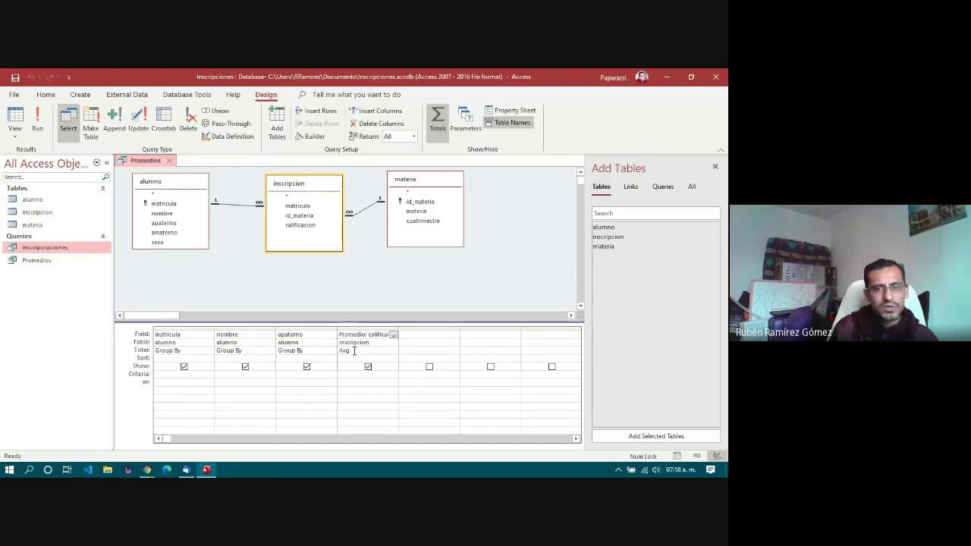
pyautogui.click(356, 351)
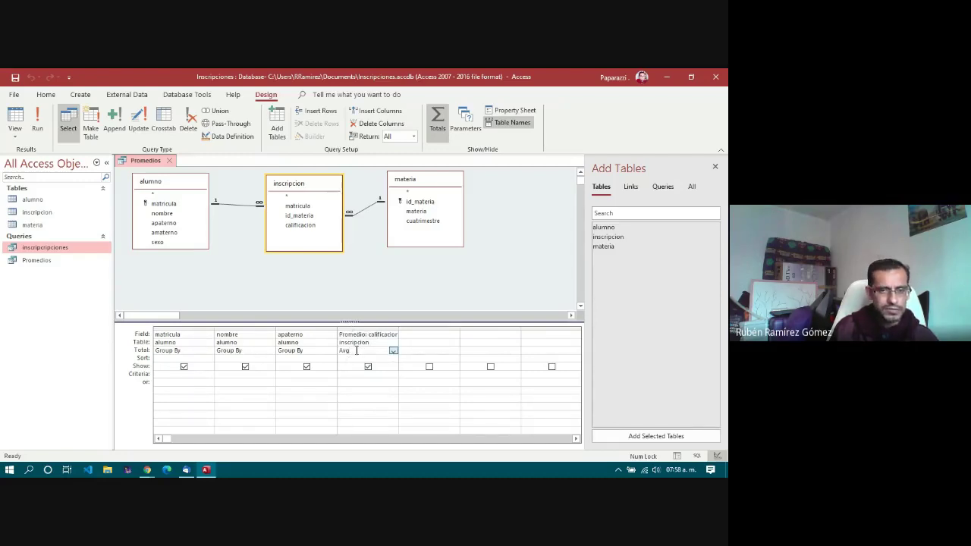
pyautogui.click(352, 376)
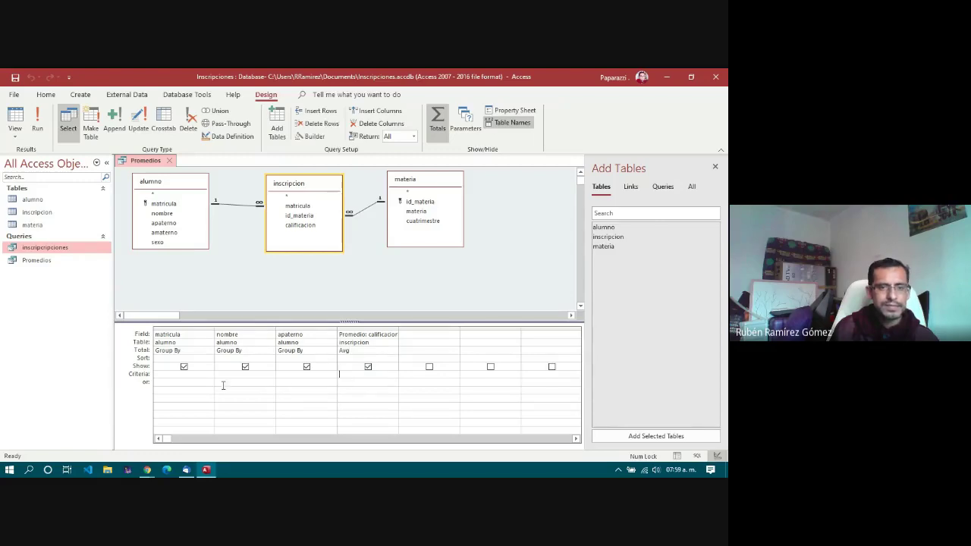
pyautogui.click(202, 372)
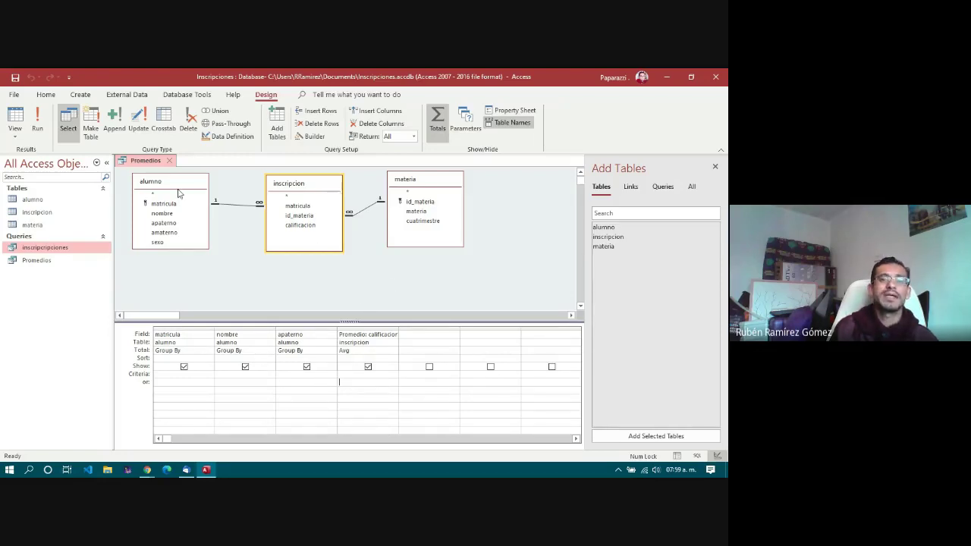
# Step: Nudge the inscripcion and materia tables slightly up and left in the diagram
pyautogui.moveTo(311, 186); pyautogui.dragTo(305, 184)
pyautogui.moveTo(428, 181)
pyautogui.mouseDown()
pyautogui.moveTo(416, 190)
pyautogui.moveTo(430, 190)
pyautogui.mouseUp()
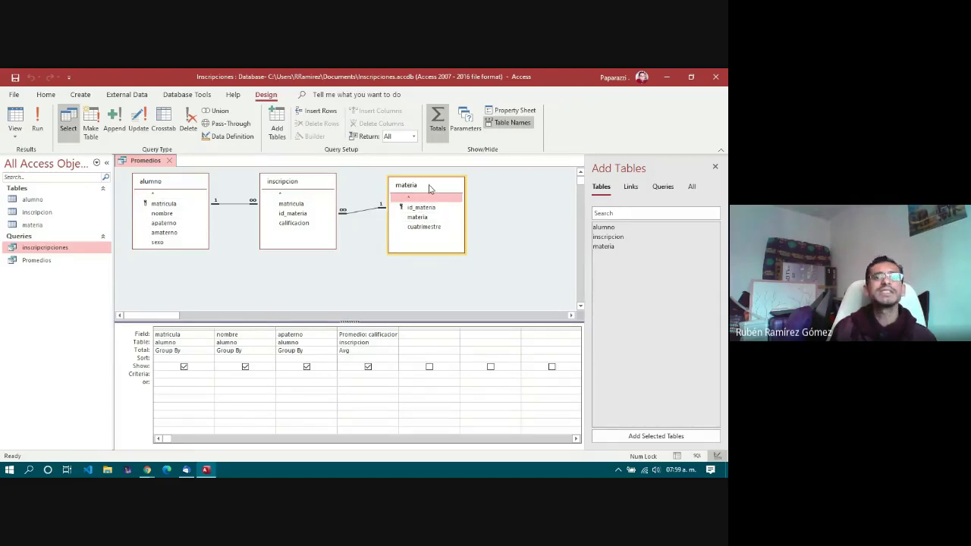
pyautogui.moveTo(429, 189); pyautogui.dragTo(424, 186)
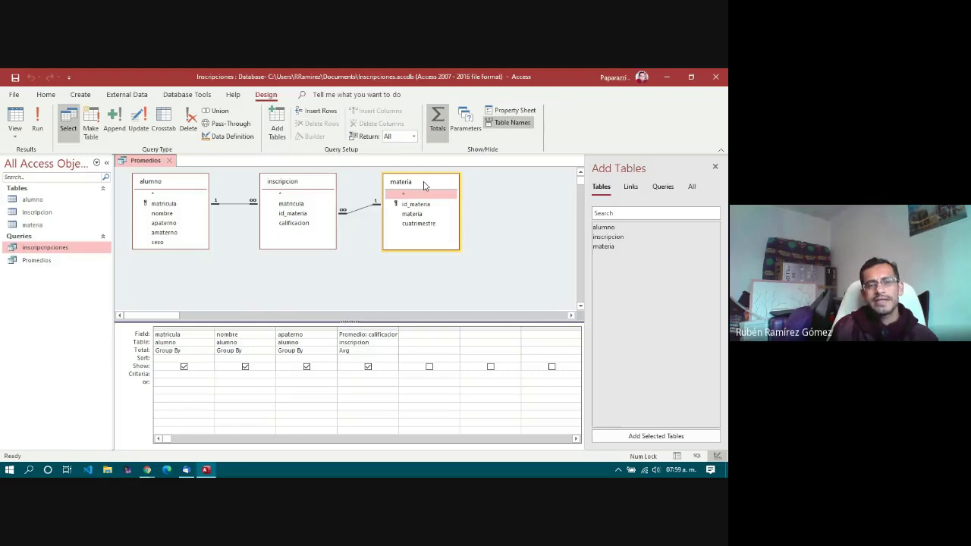
# Step: Select the alumno, inscripcion and materia tables in turn while explaining their joins
pyautogui.click(303, 187)
pyautogui.click(162, 187)
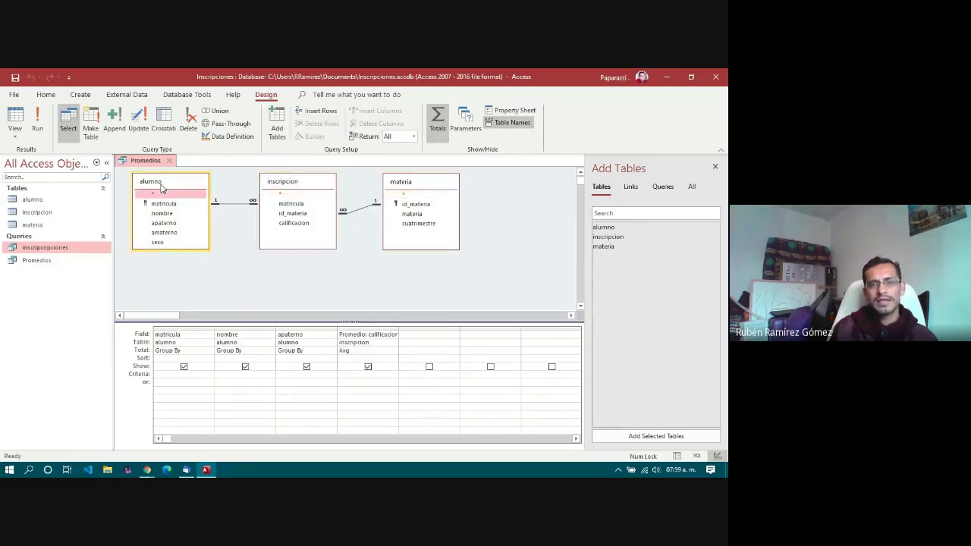
pyautogui.click(328, 179)
pyautogui.click(427, 189)
pyautogui.click(326, 189)
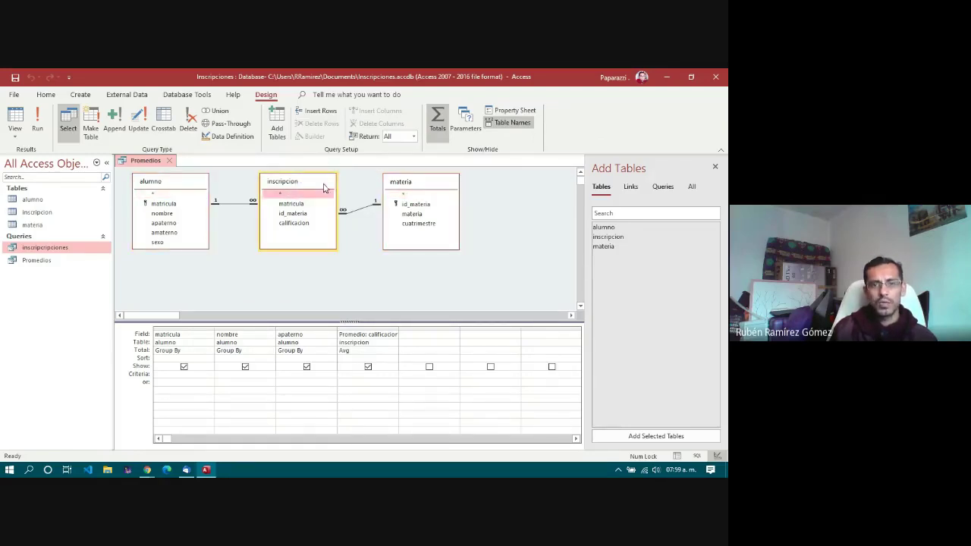
pyautogui.click(170, 182)
pyautogui.click(307, 186)
pyautogui.click(427, 188)
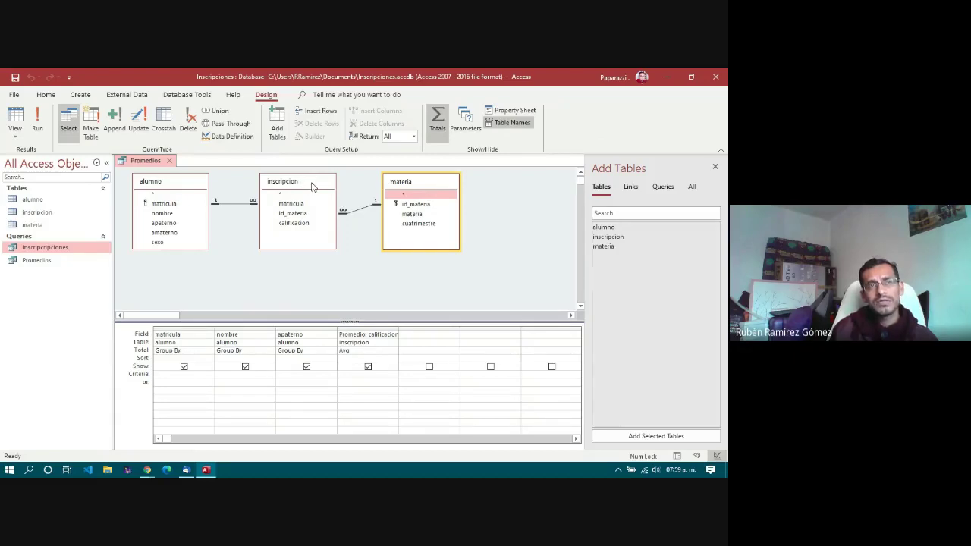
pyautogui.click(311, 186)
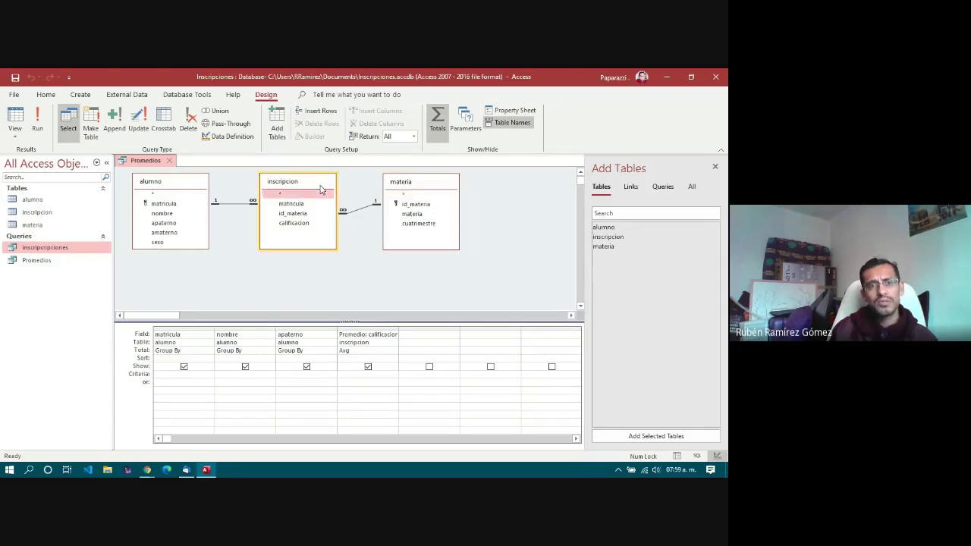
pyautogui.click(190, 190)
pyautogui.click(305, 187)
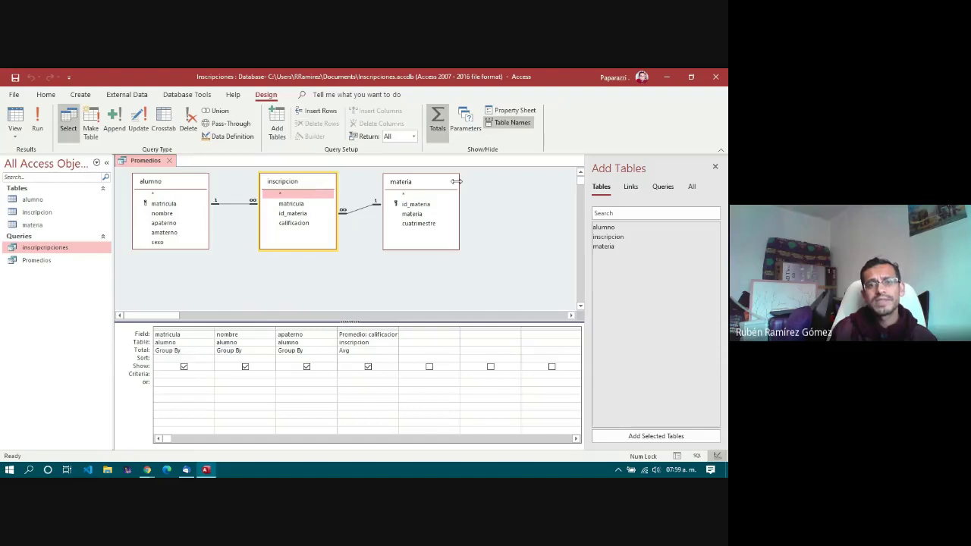
pyautogui.click(453, 186)
pyautogui.click(315, 185)
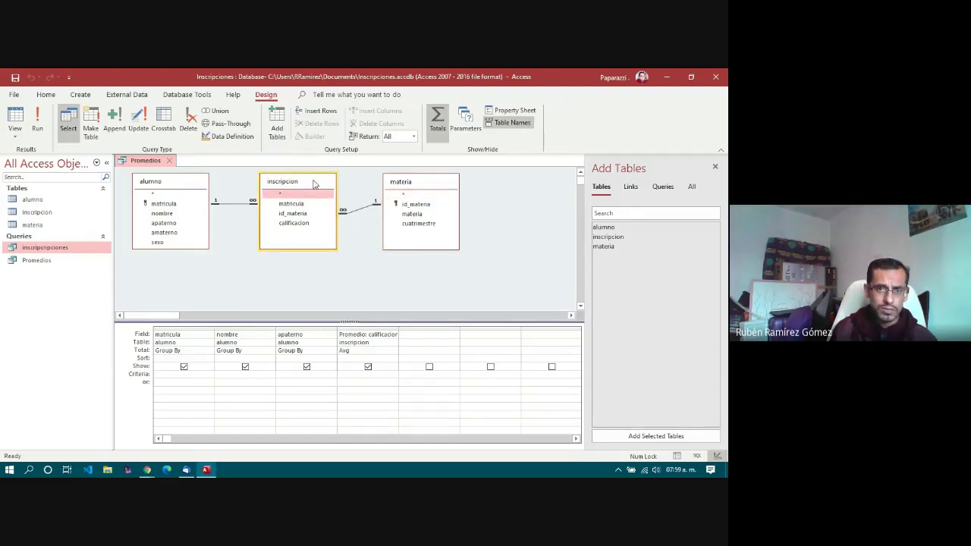
pyautogui.click(183, 182)
pyautogui.click(314, 189)
pyautogui.click(444, 184)
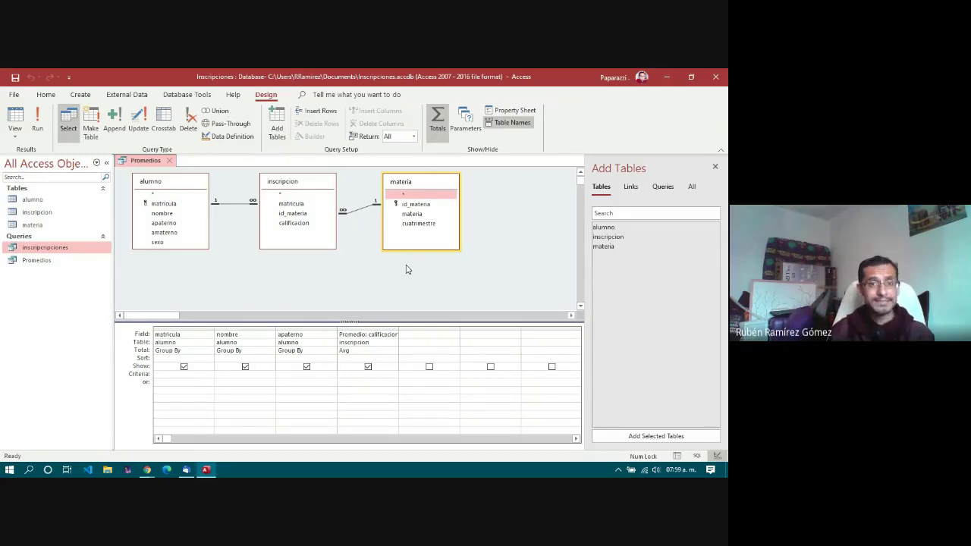
pyautogui.click(324, 187)
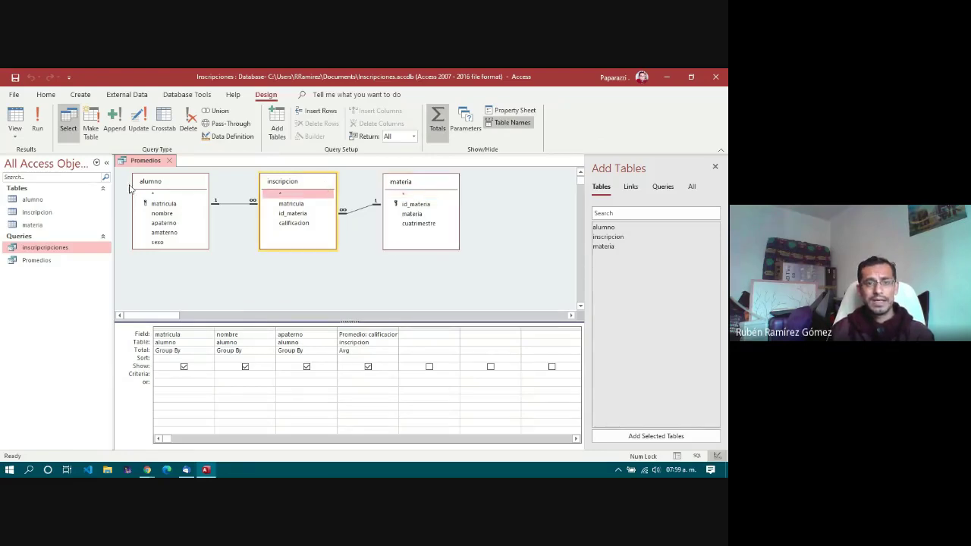
pyautogui.click(171, 191)
pyautogui.click(301, 188)
pyautogui.click(416, 185)
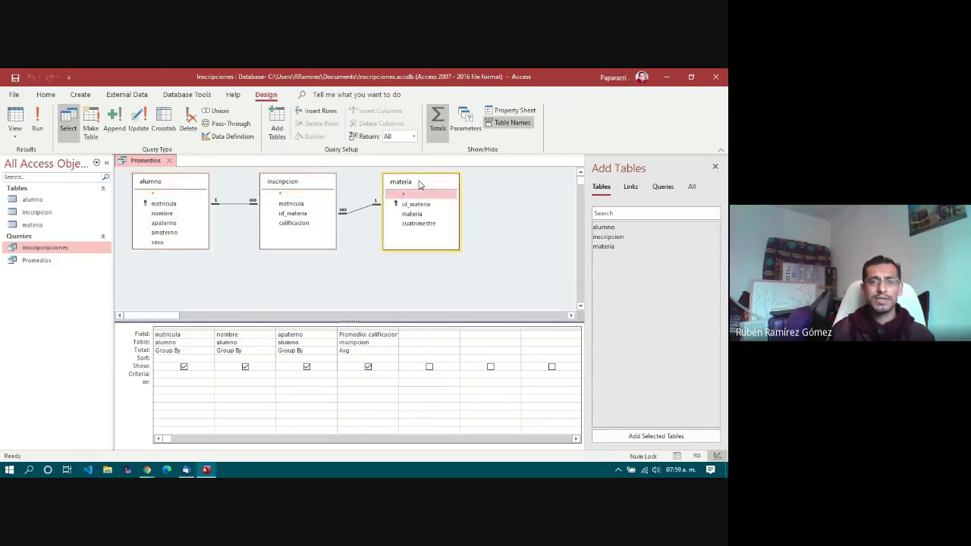
pyautogui.click(294, 187)
pyautogui.click(155, 187)
pyautogui.click(303, 188)
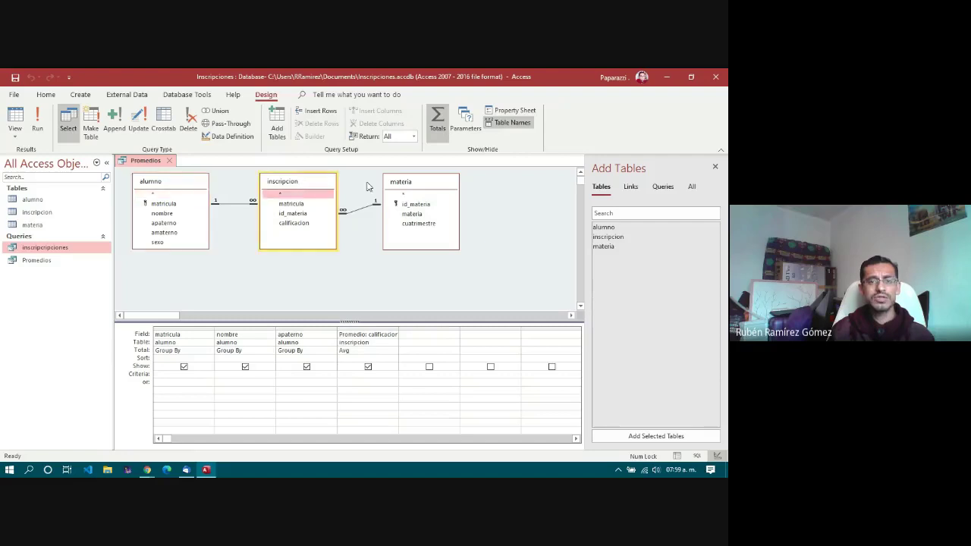
pyautogui.click(410, 190)
pyautogui.click(282, 190)
pyautogui.click(164, 192)
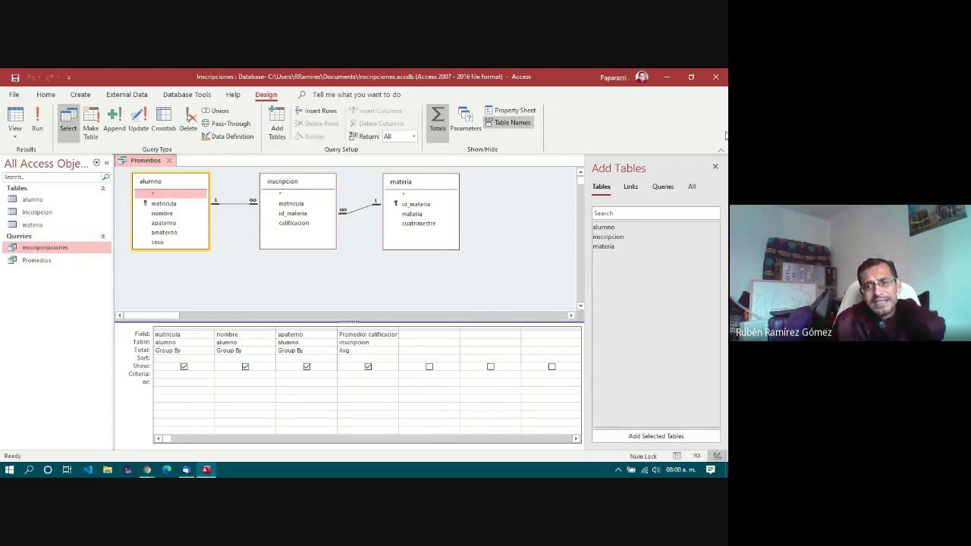
# Step: Close the Add Tables pane and the Promedios query, saving its design changes
pyautogui.click(715, 166)
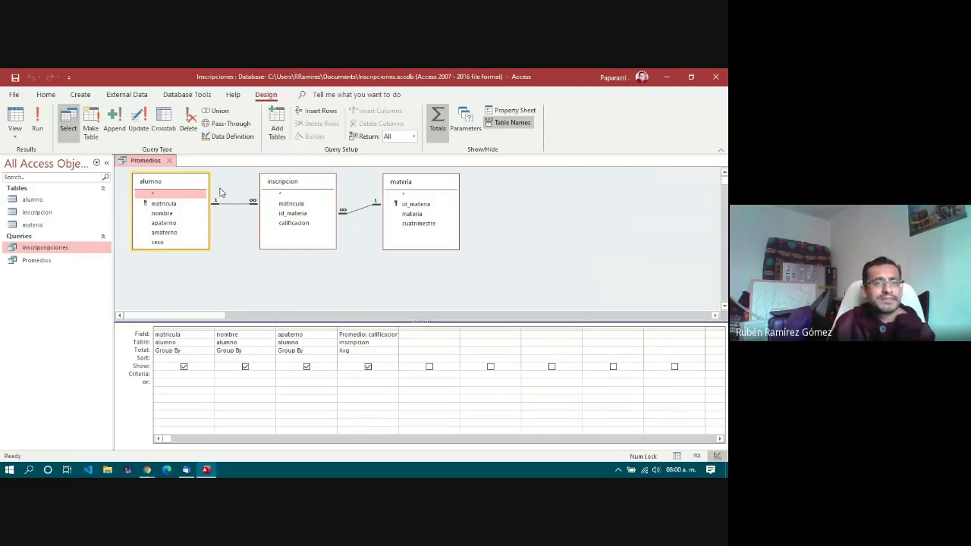
pyautogui.click(169, 161)
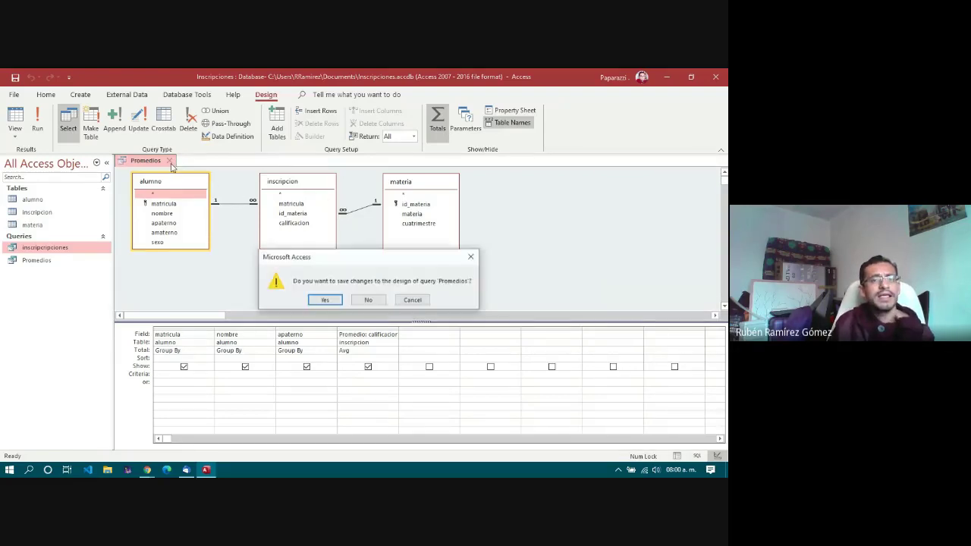
pyautogui.click(325, 299)
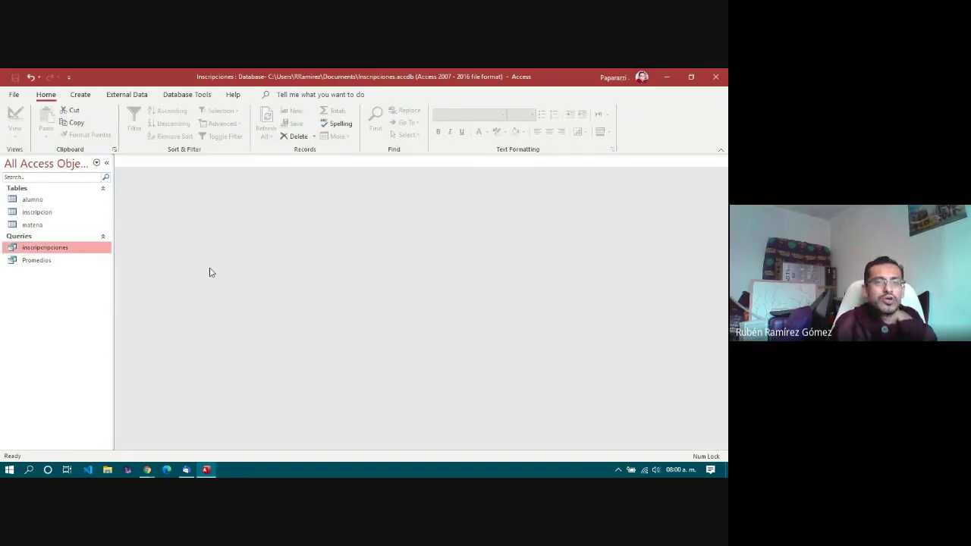
pyautogui.click(82, 97)
# Step: Glance at the External Data ribbon, return to Create, then bring up the Windows Start menu
pyautogui.click(124, 95)
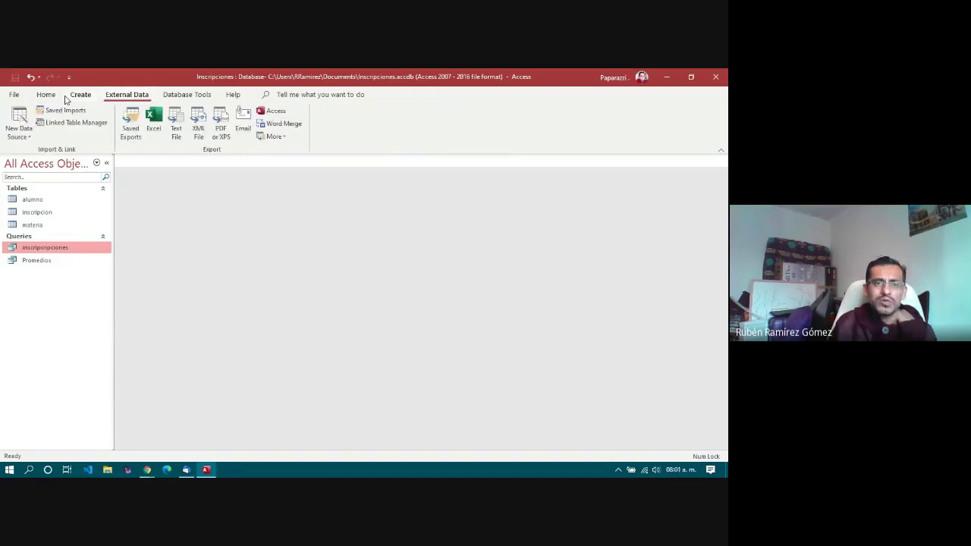
pyautogui.click(80, 94)
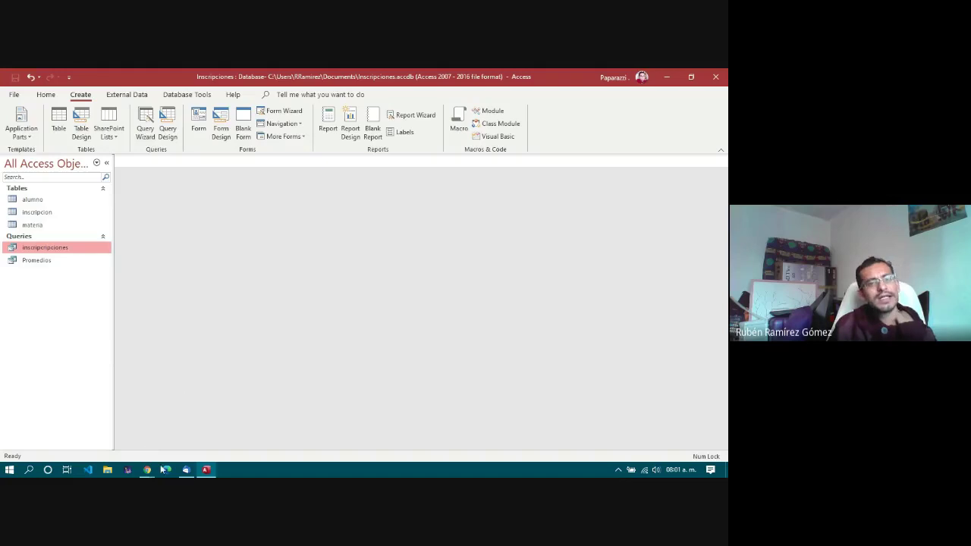
pyautogui.moveTo(147, 470)
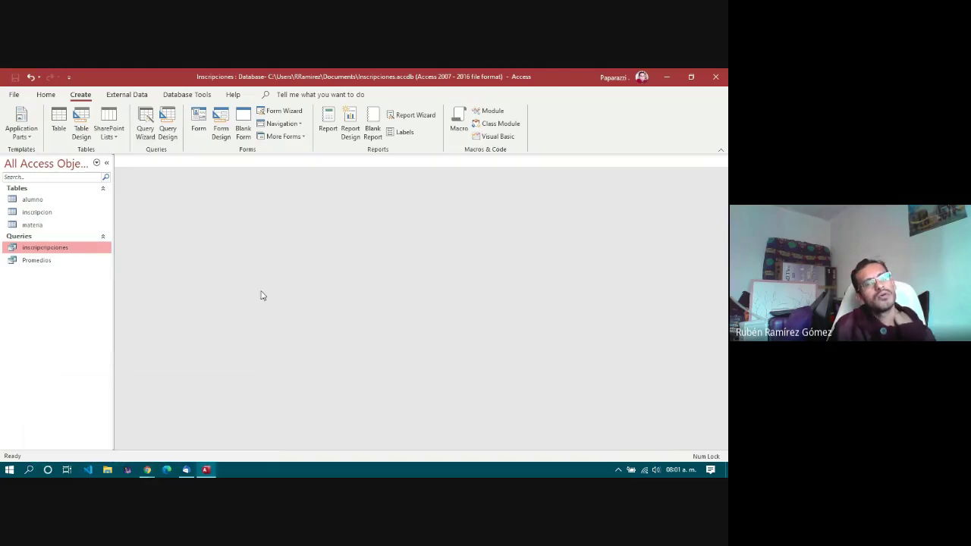
pyautogui.click(9, 469)
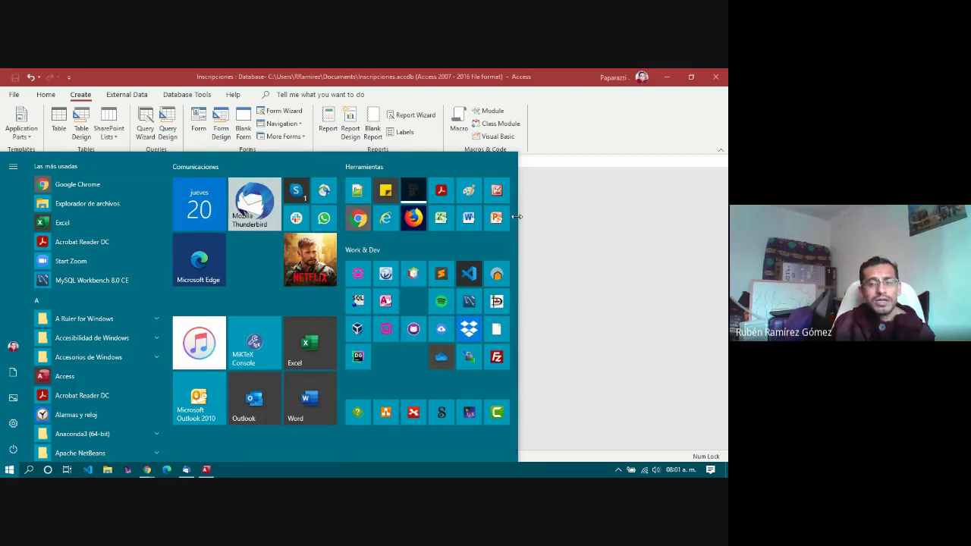
pyautogui.click(570, 230)
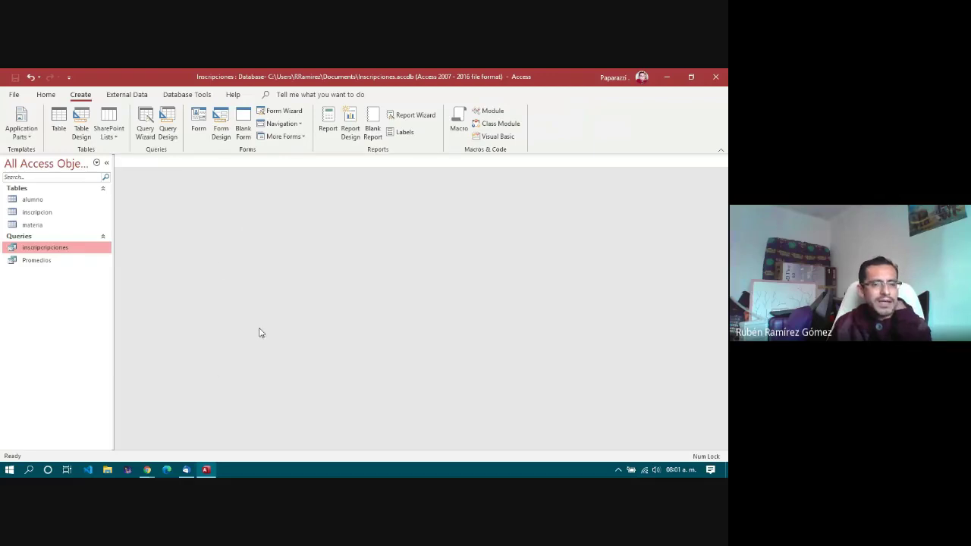
pyautogui.click(186, 472)
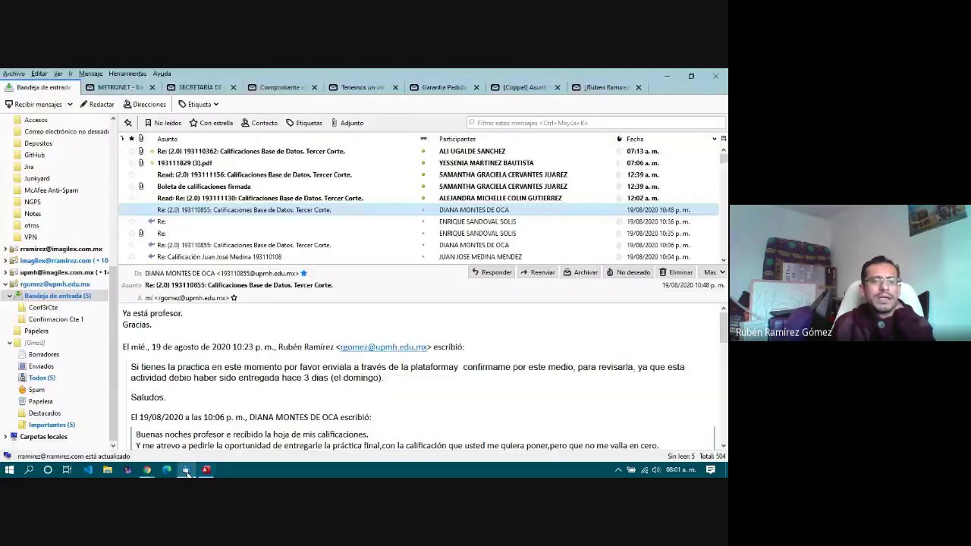
pyautogui.click(187, 472)
pyautogui.moveTo(148, 472)
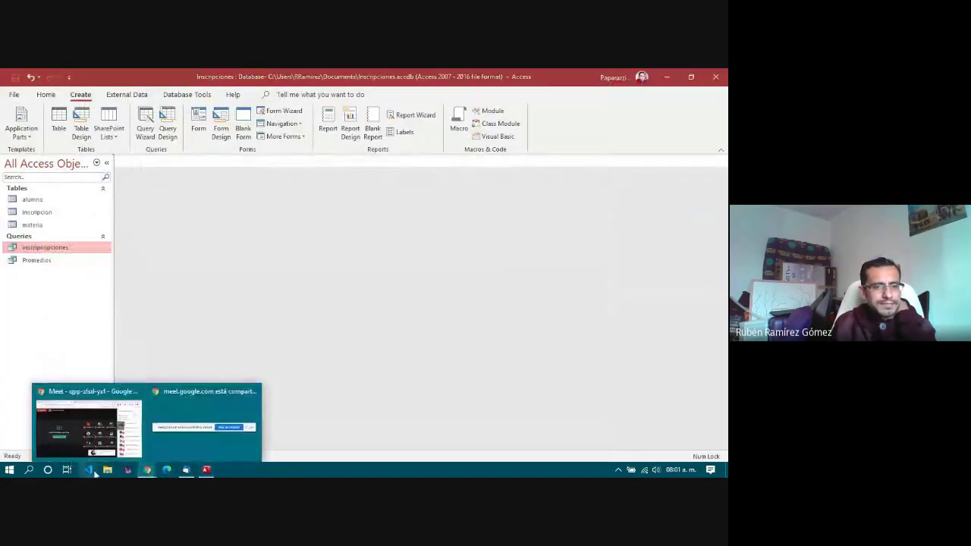
pyautogui.click(9, 470)
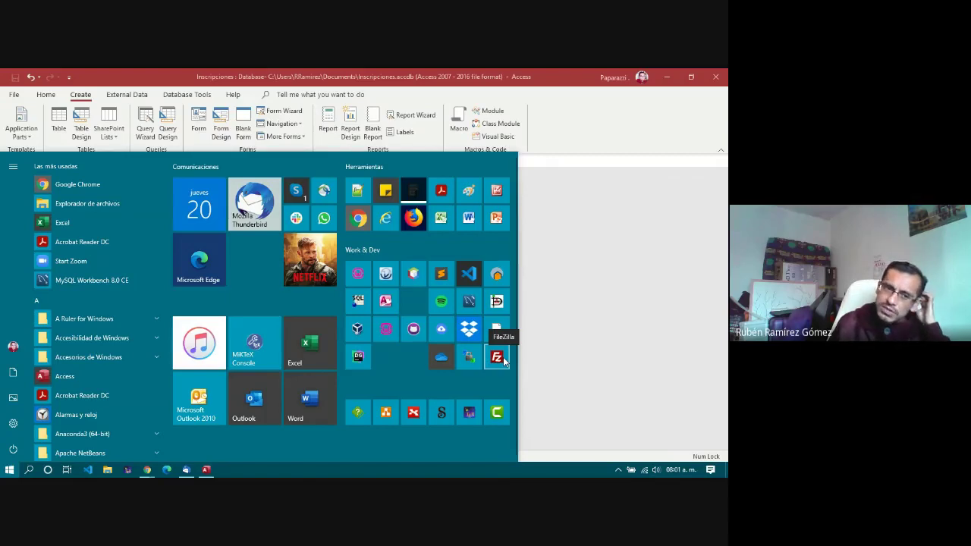
# Step: Jump to the W apps via the alphabet index, expand XMind, and scroll back up
pyautogui.click(66, 300)
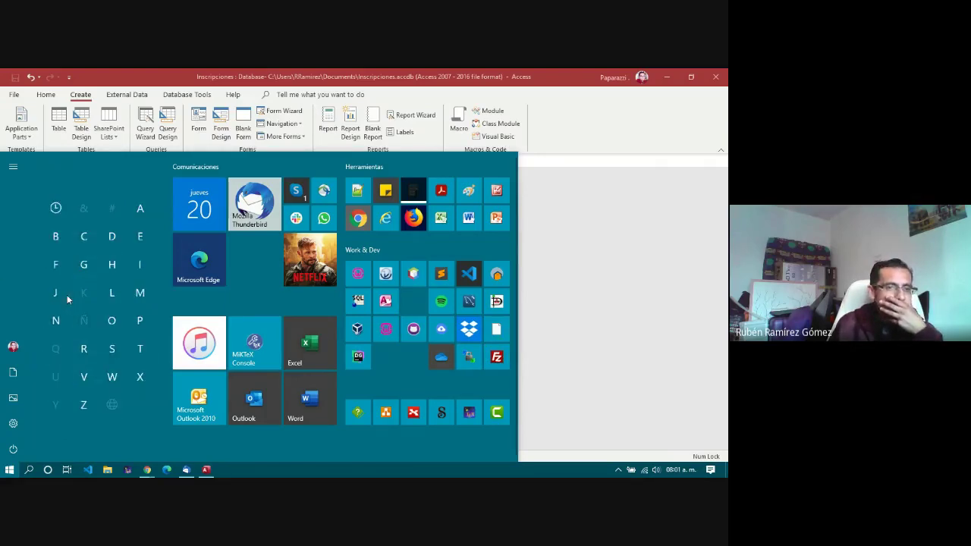
pyautogui.click(94, 374)
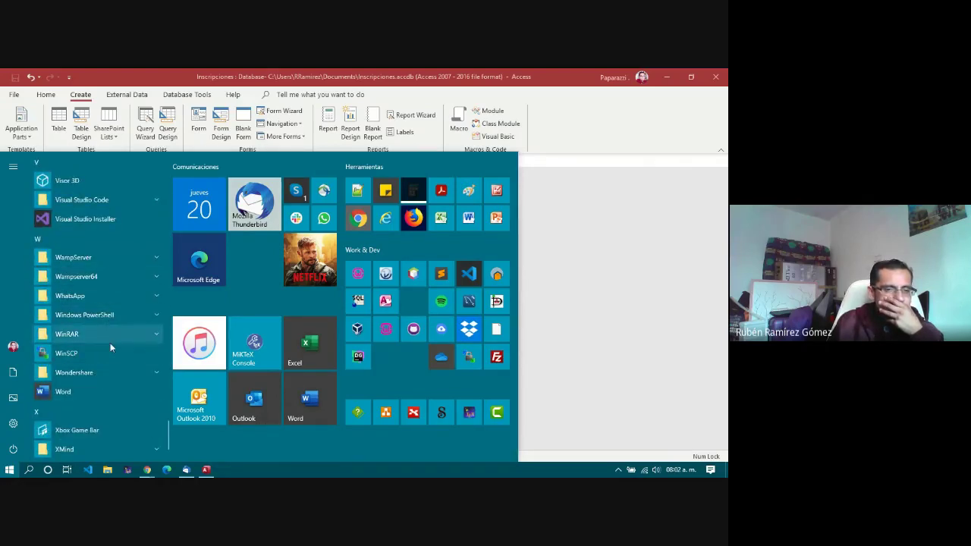
pyautogui.scroll(-2, 110, 371)
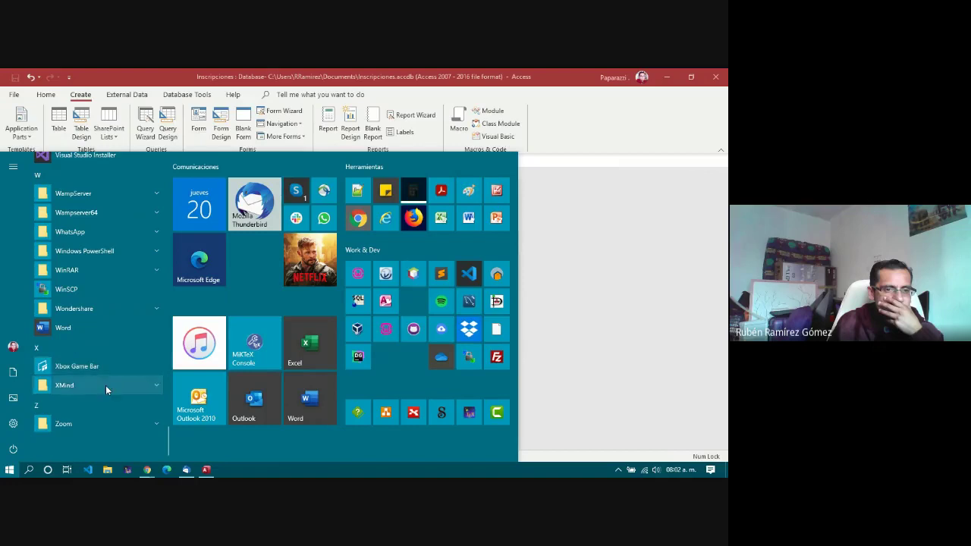
pyautogui.click(105, 385)
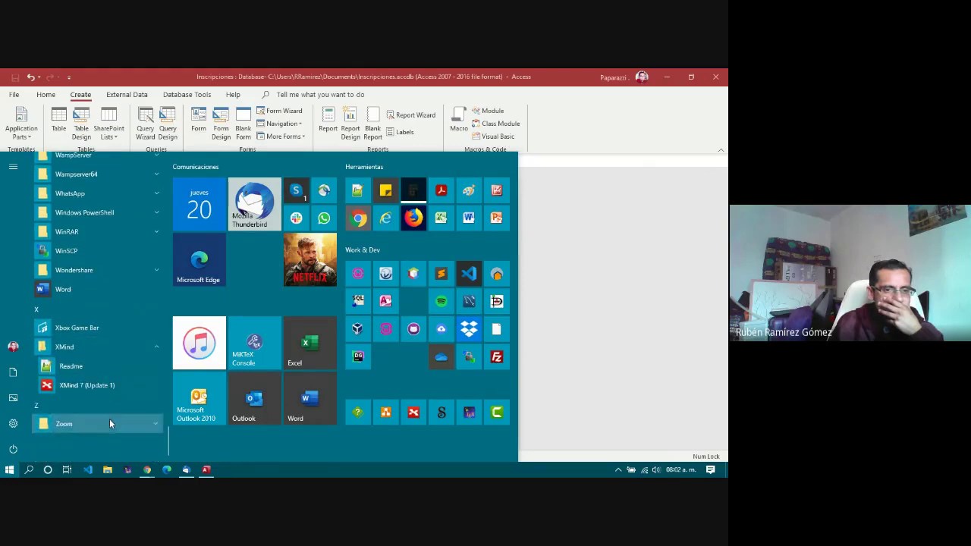
pyautogui.scroll(4, 106, 369)
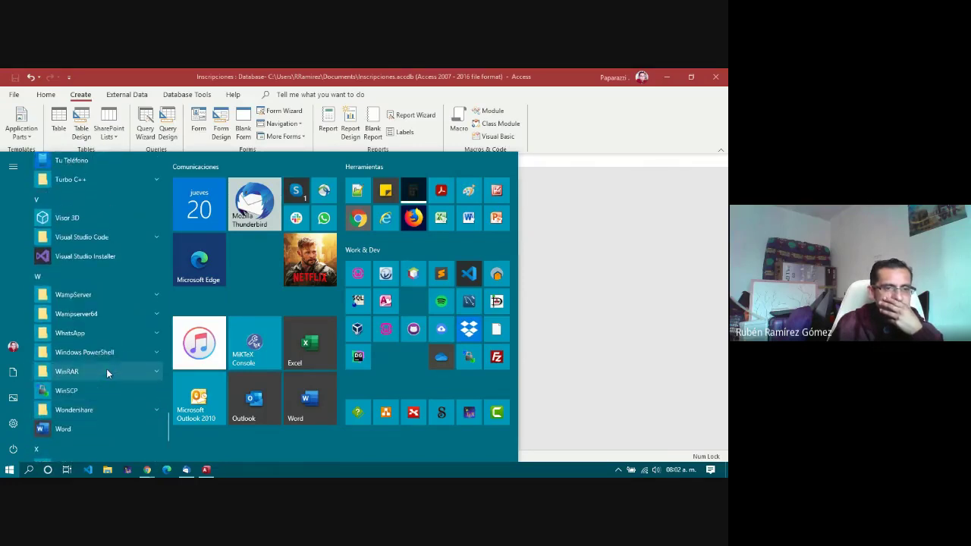
pyautogui.scroll(3, 106, 369)
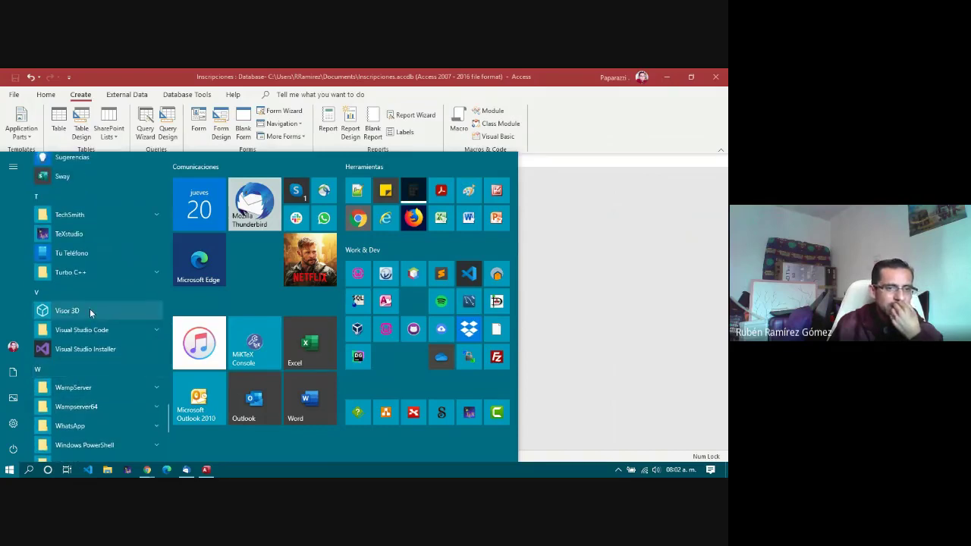
pyautogui.scroll(6, 89, 309)
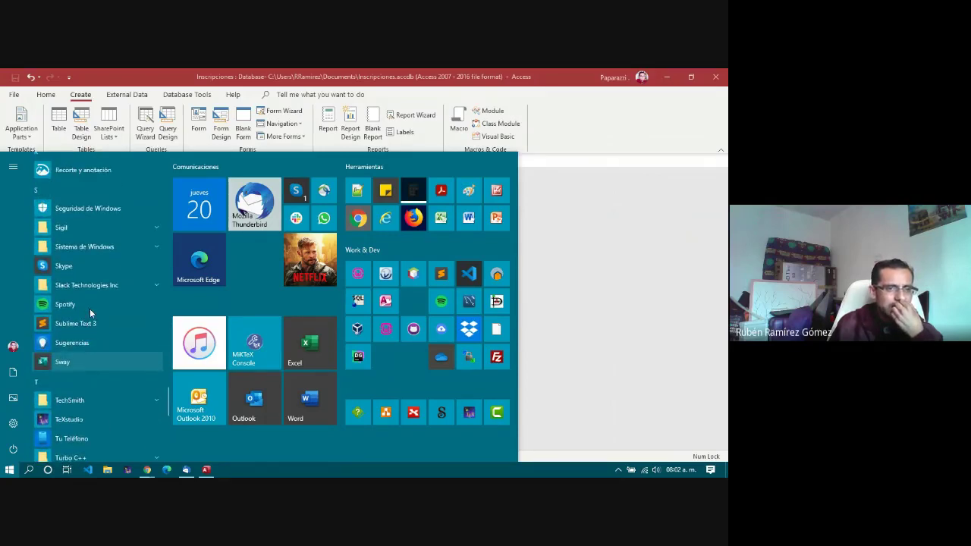
pyautogui.scroll(3, 90, 309)
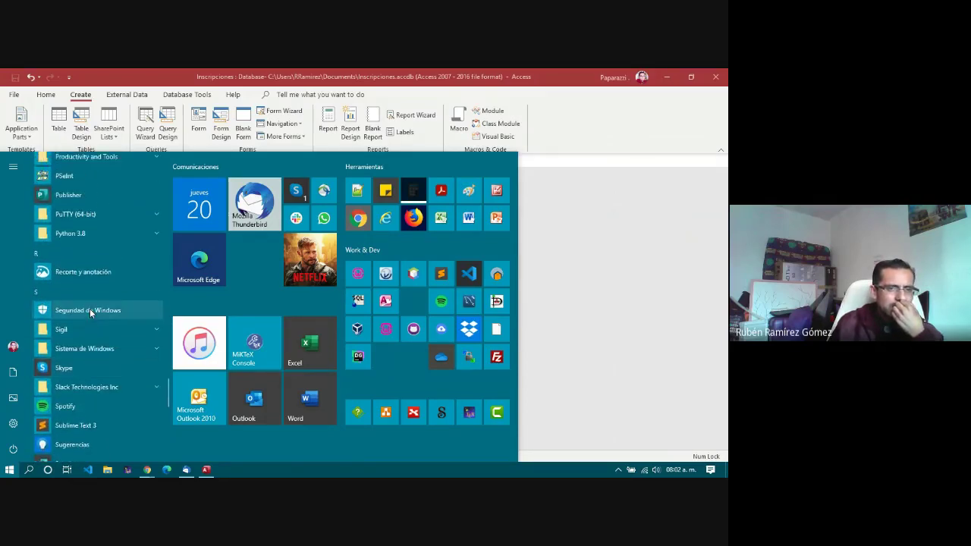
pyautogui.scroll(5, 89, 309)
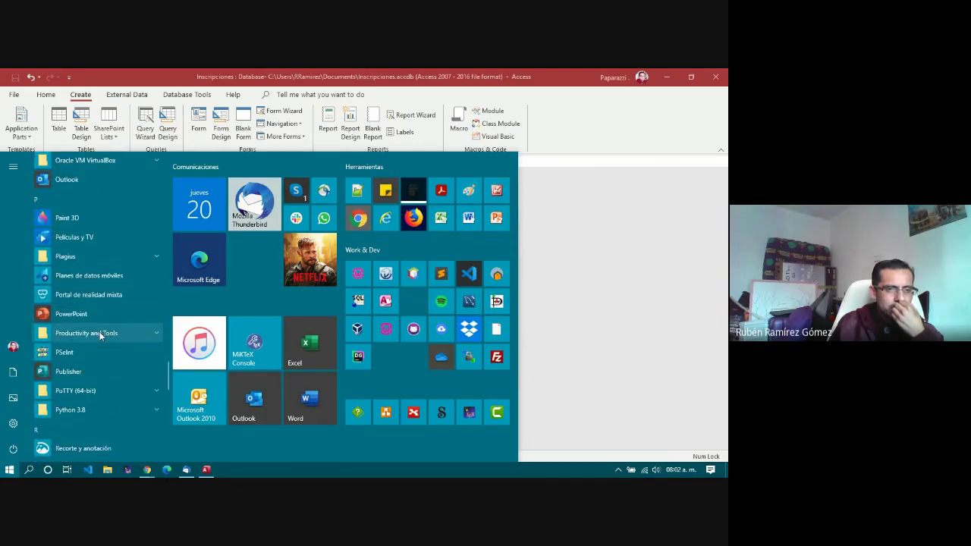
# Step: Expand the Productivity and Tools folder and keep scrolling up the app list
pyautogui.click(99, 336)
pyautogui.scroll(2, 99, 336)
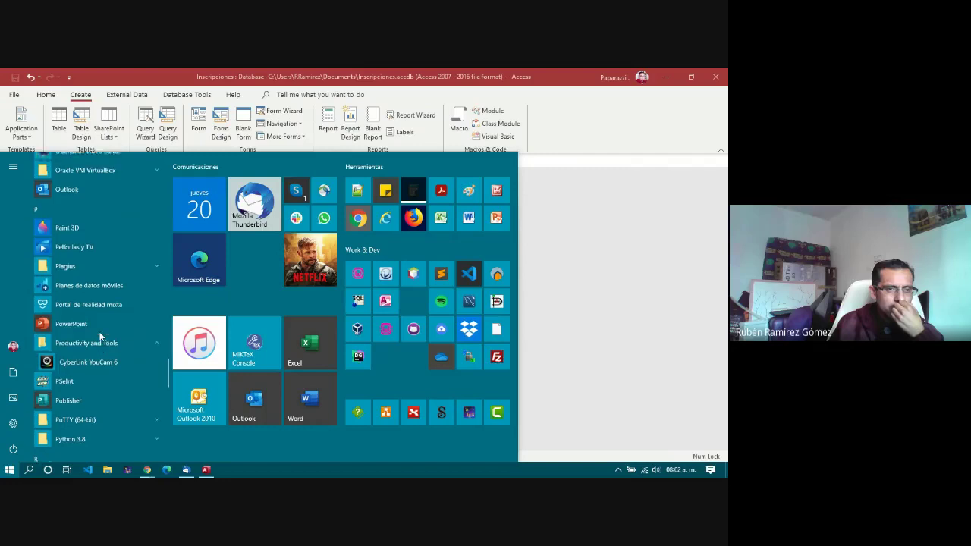
pyautogui.scroll(1, 99, 336)
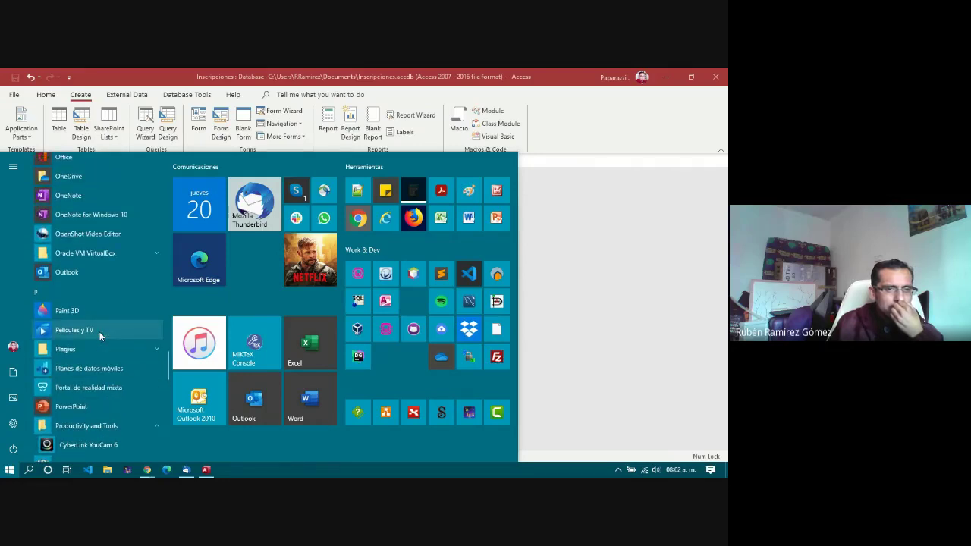
pyautogui.scroll(3, 100, 336)
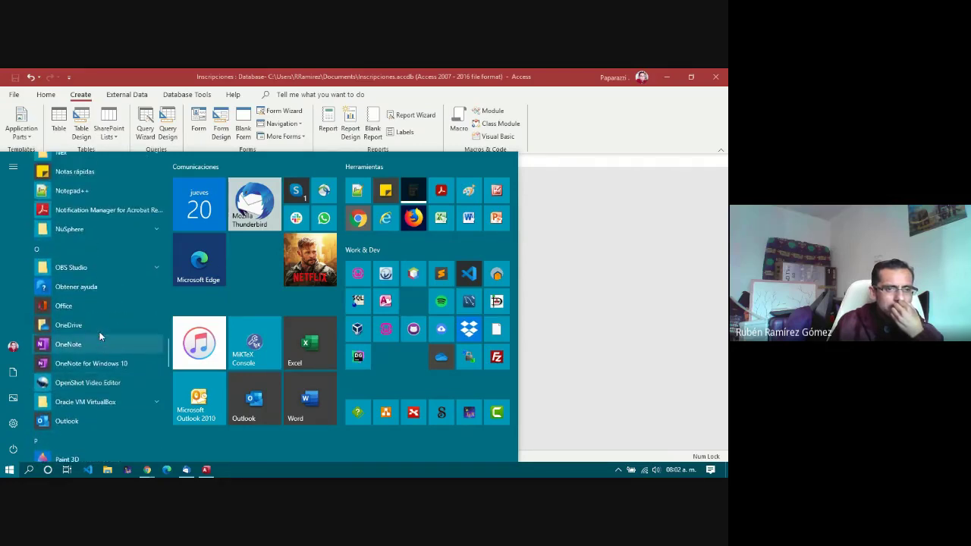
pyautogui.scroll(2, 100, 336)
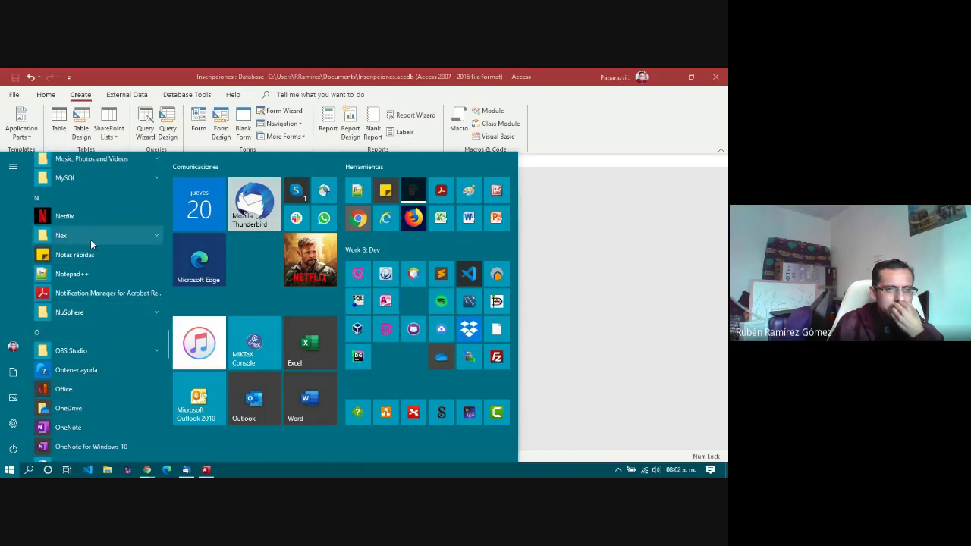
pyautogui.scroll(4, 93, 266)
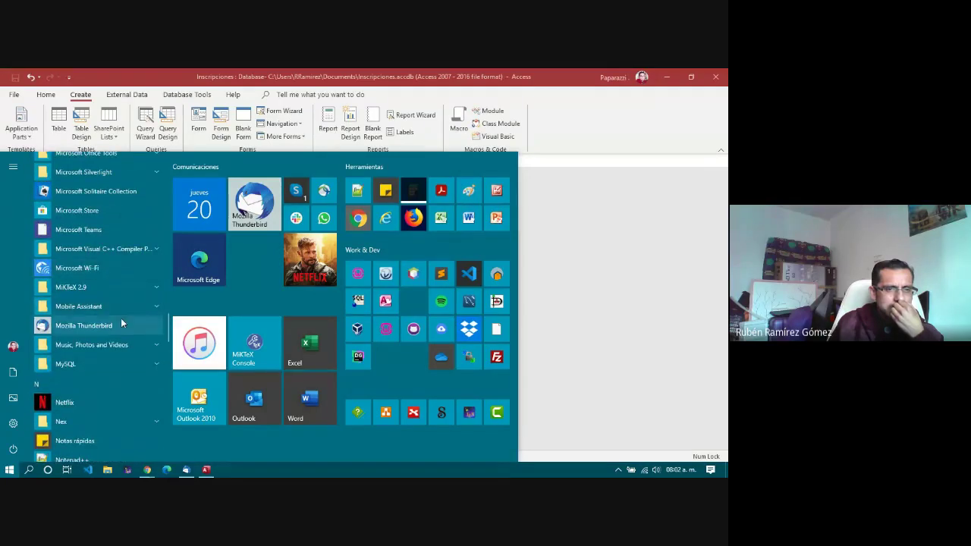
pyautogui.scroll(2, 121, 325)
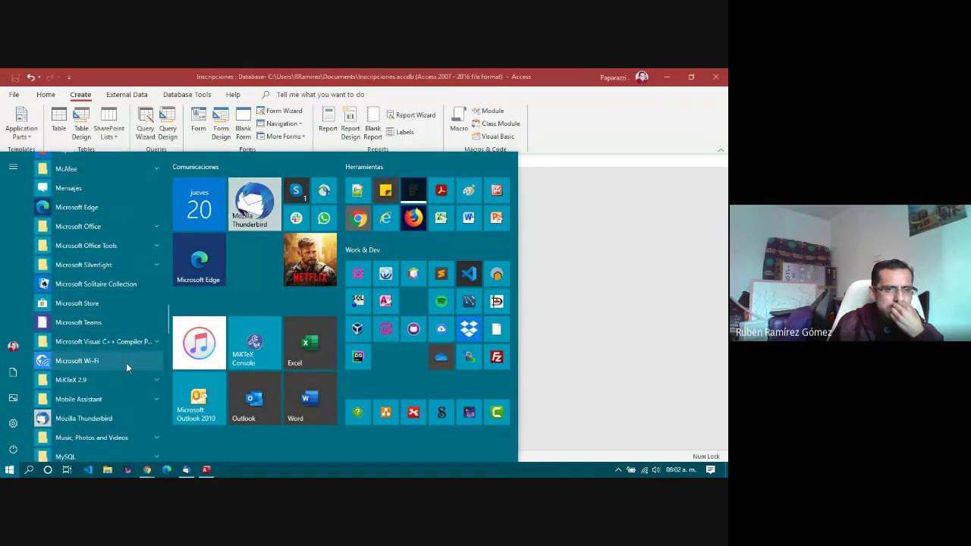
pyautogui.scroll(2, 92, 278)
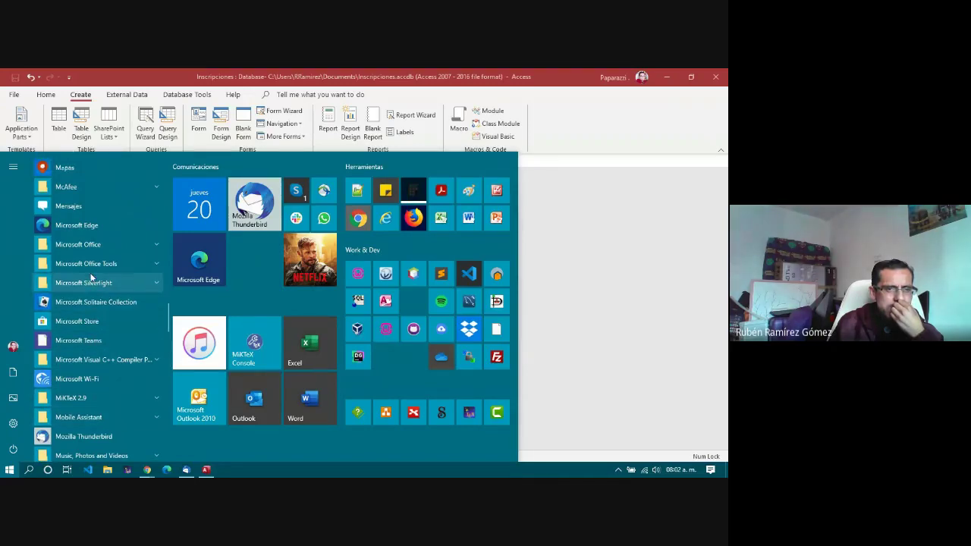
pyautogui.scroll(4, 90, 277)
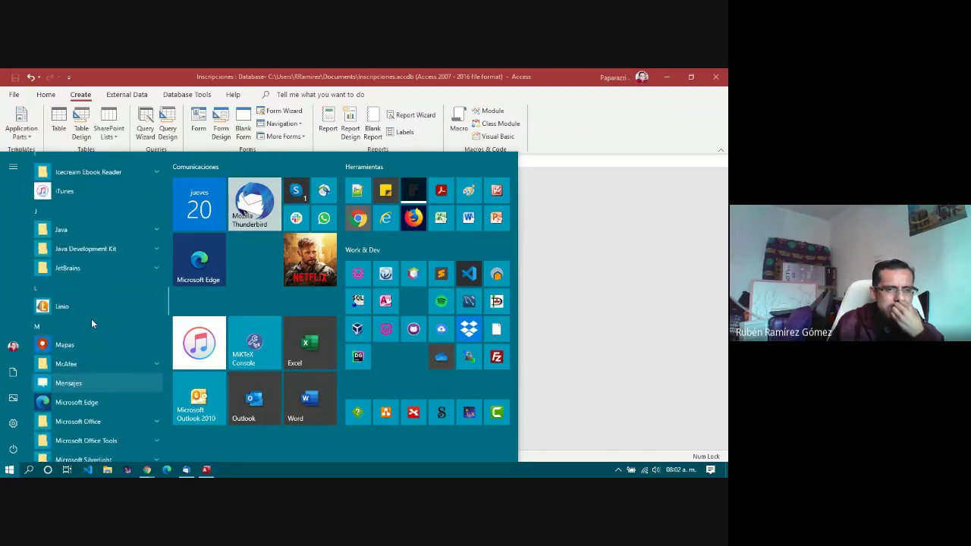
pyautogui.scroll(3, 92, 324)
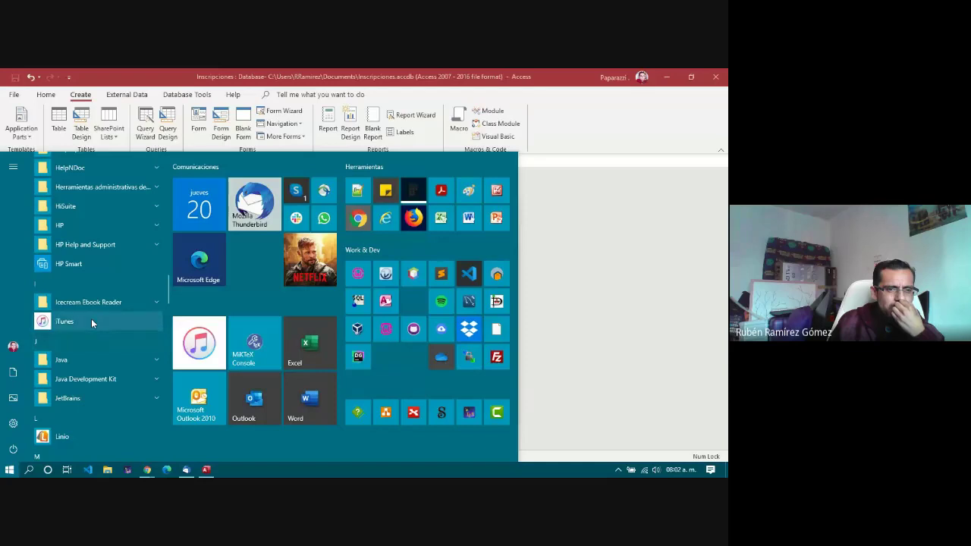
# Step: Expand the JetBrains folder, peek into HiSuite and collapse it again
pyautogui.click(88, 401)
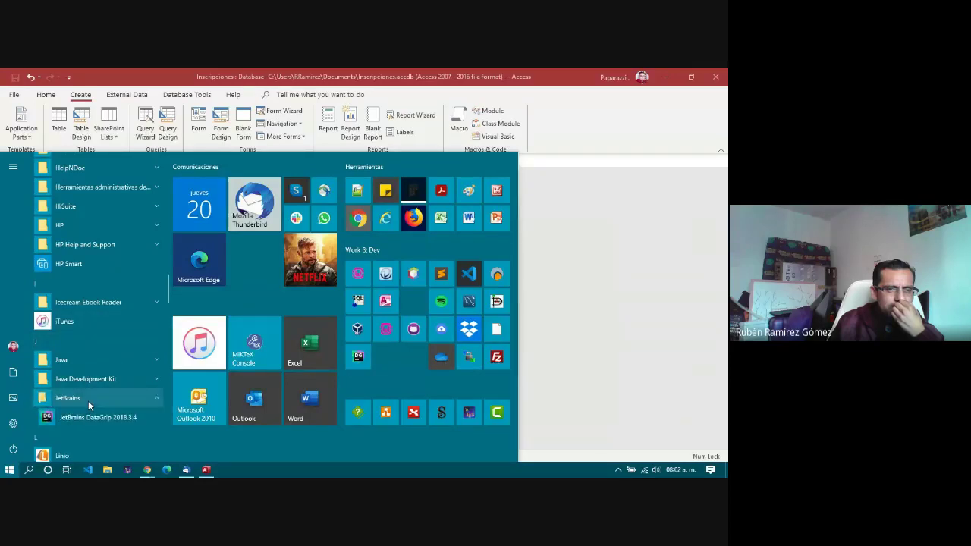
pyautogui.scroll(2, 97, 311)
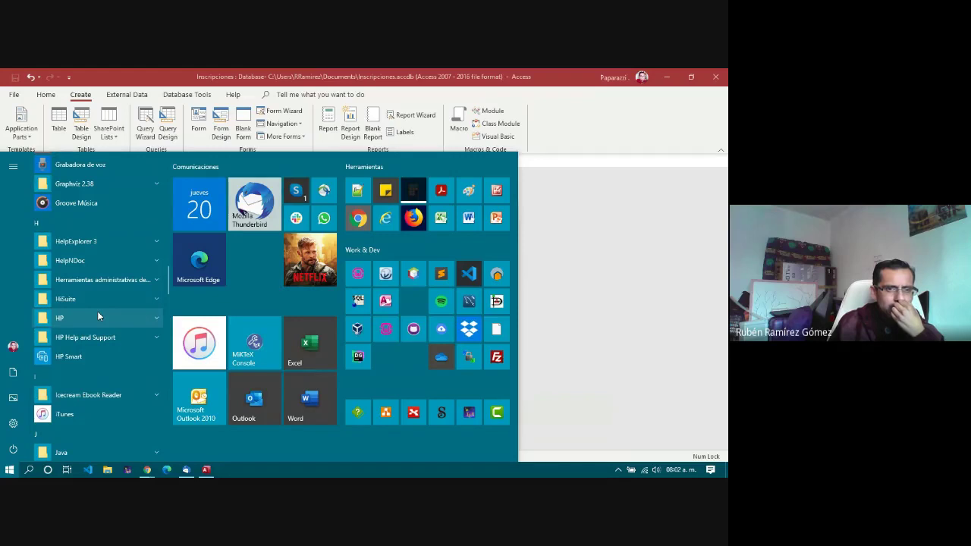
pyautogui.scroll(1, 97, 317)
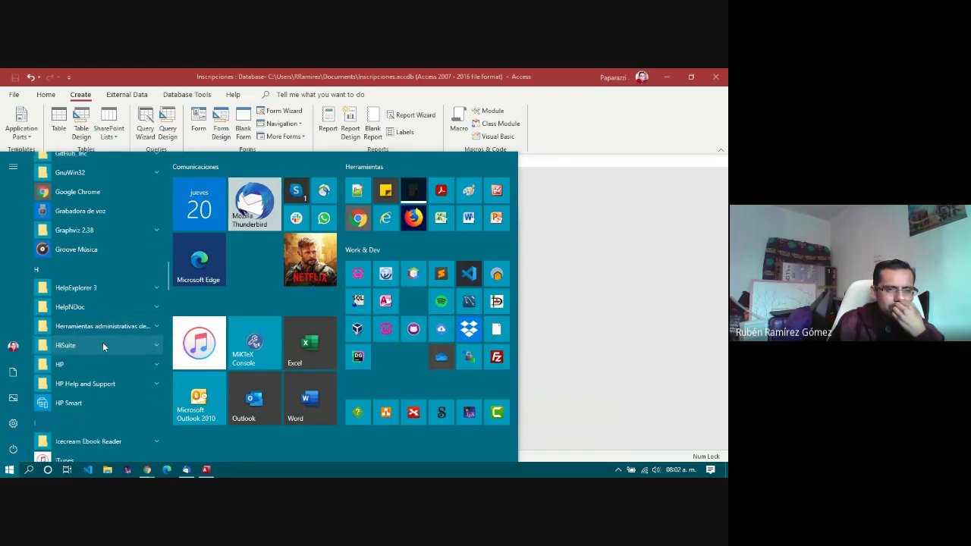
pyautogui.click(95, 349)
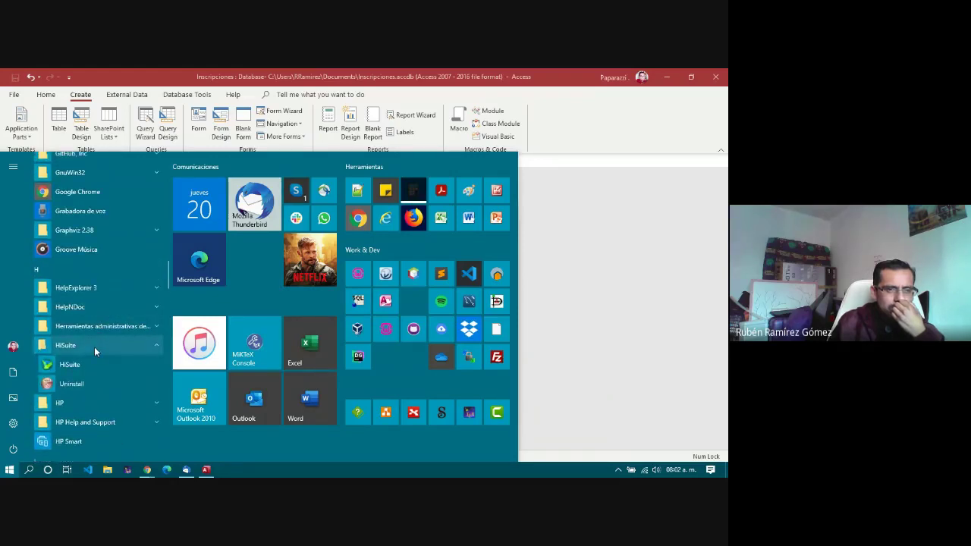
pyautogui.click(94, 347)
pyautogui.scroll(2, 114, 289)
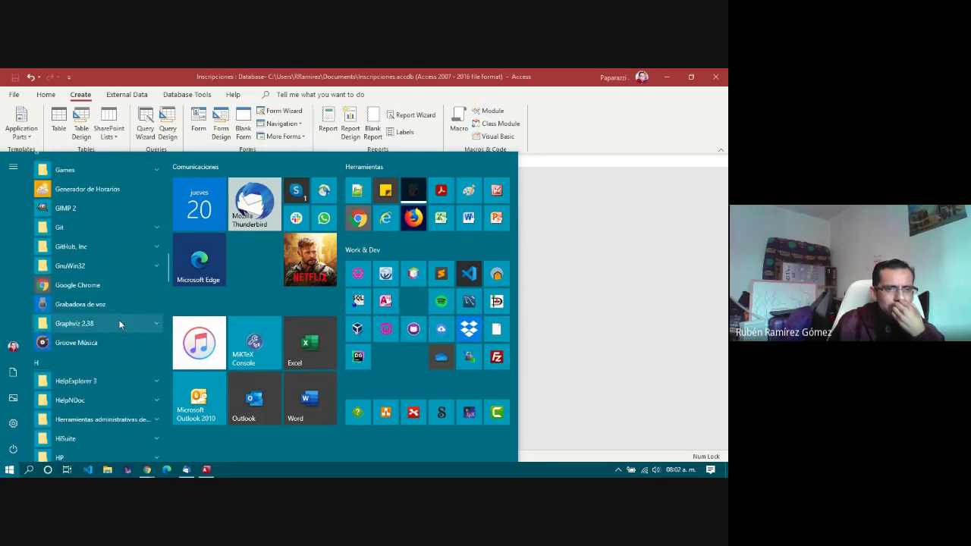
pyautogui.scroll(2, 110, 284)
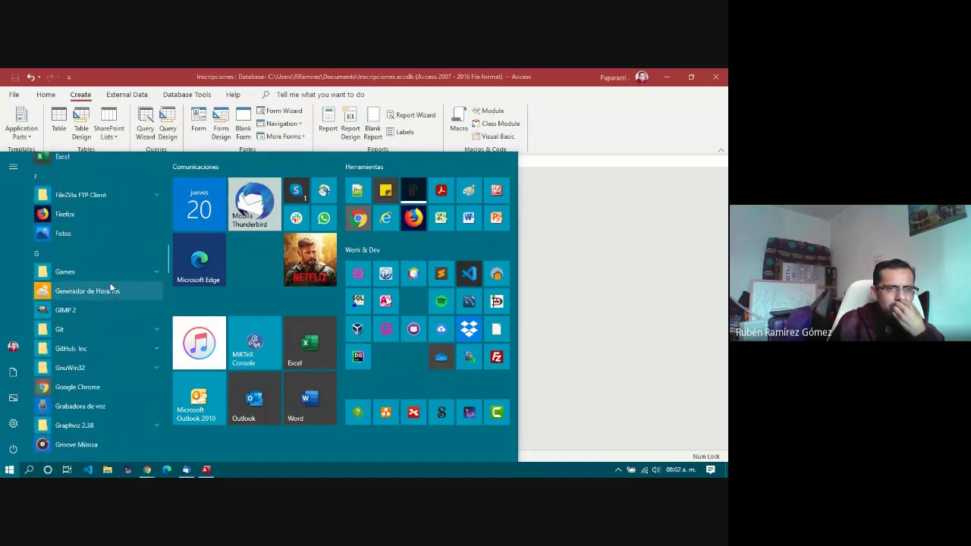
pyautogui.scroll(1, 110, 289)
pyautogui.scroll(5, 110, 294)
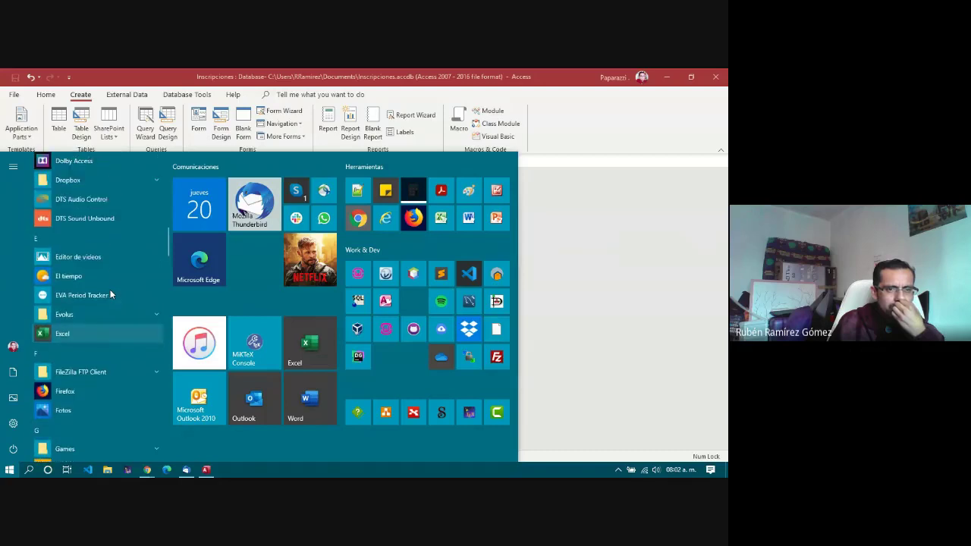
# Step: Expand the Evolus group to reveal Pencil, then scroll to the top and back down
pyautogui.click(108, 362)
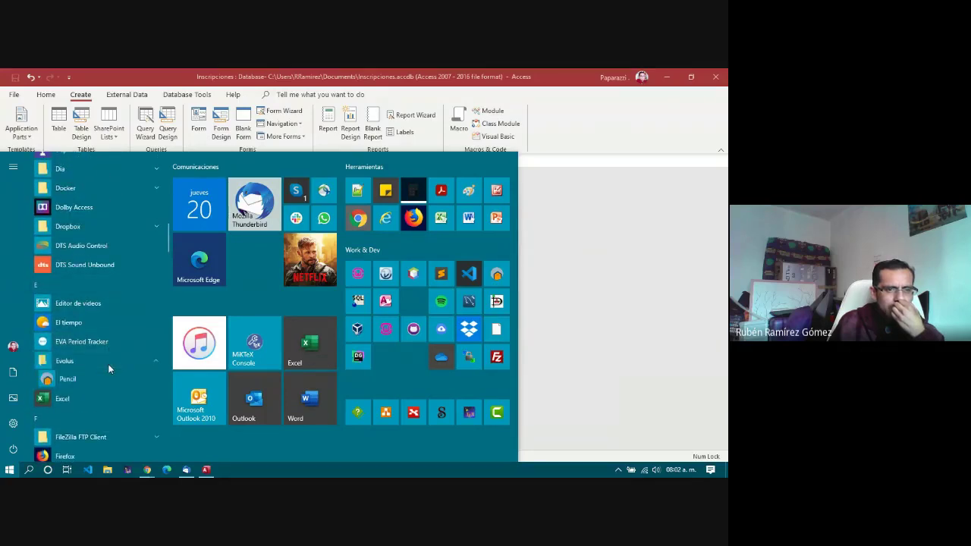
pyautogui.scroll(4, 103, 290)
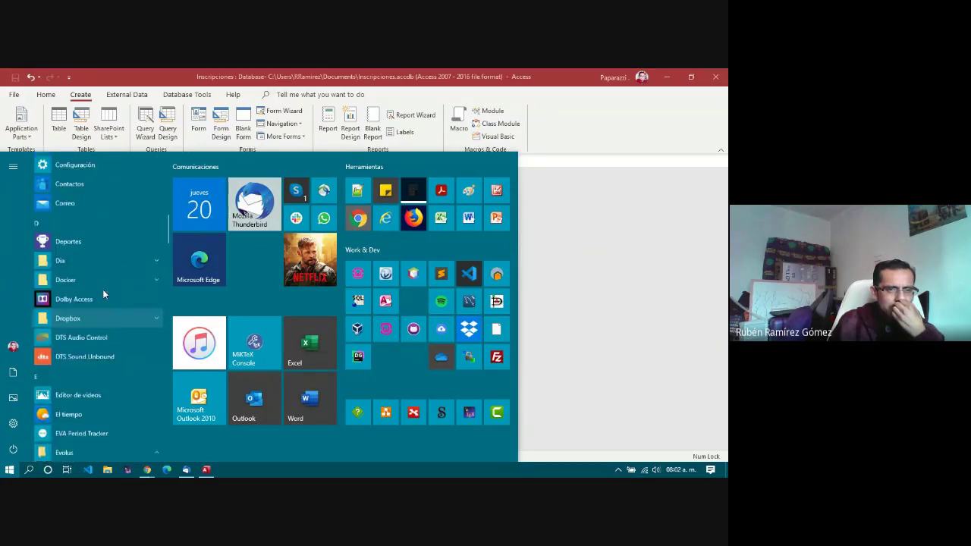
pyautogui.scroll(1, 103, 293)
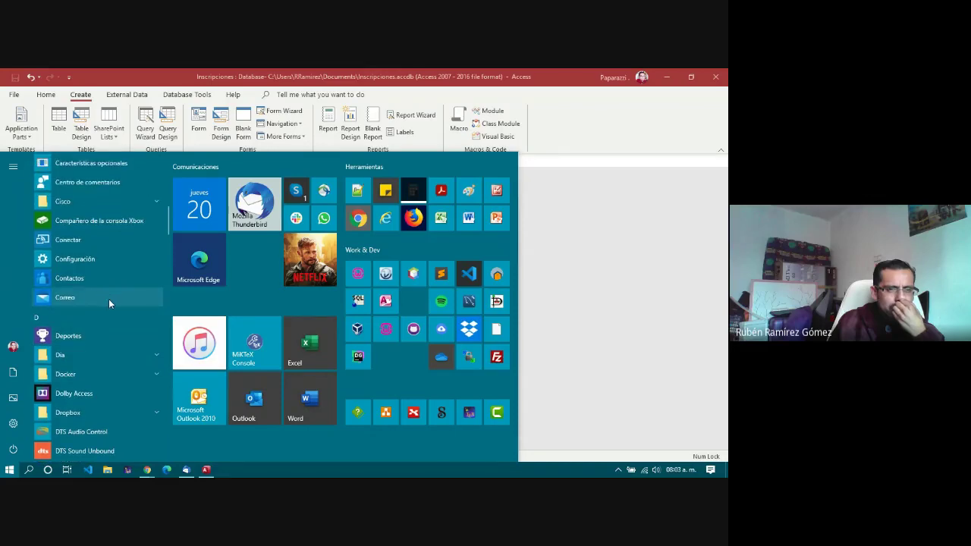
pyautogui.scroll(2, 108, 299)
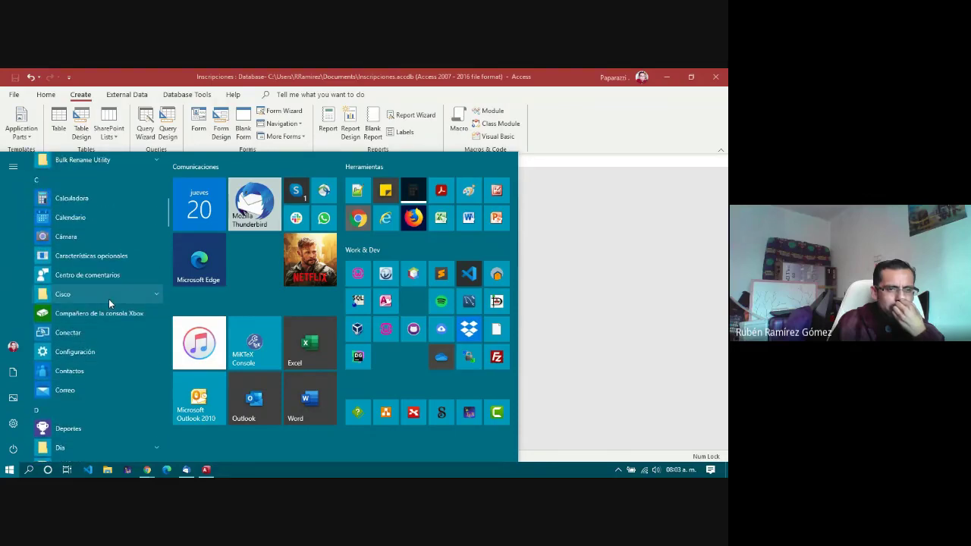
pyautogui.scroll(3, 113, 355)
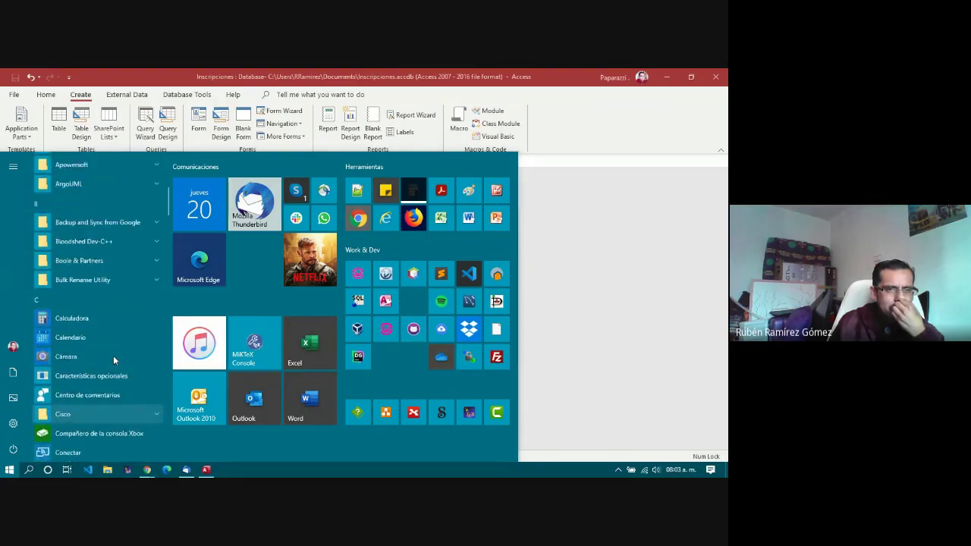
pyautogui.scroll(3, 113, 355)
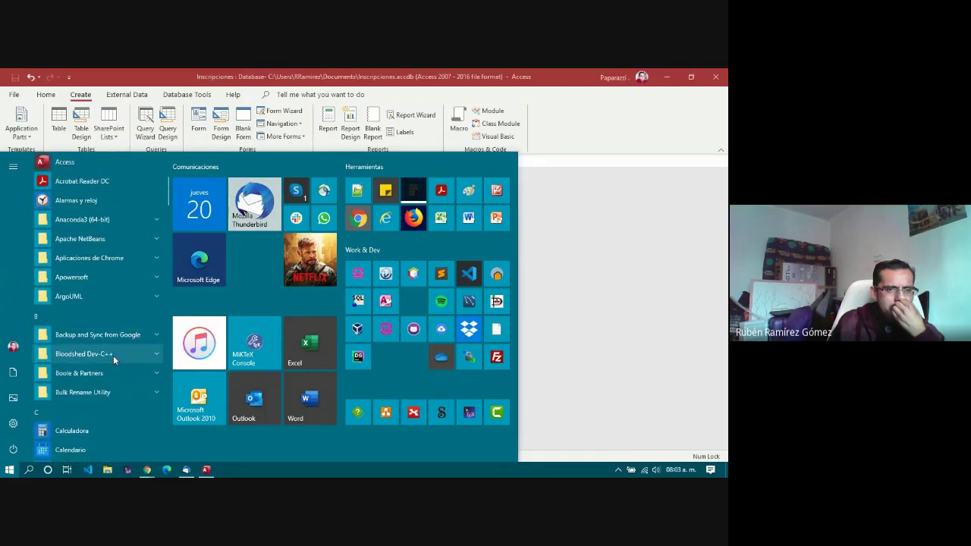
pyautogui.scroll(5, 113, 355)
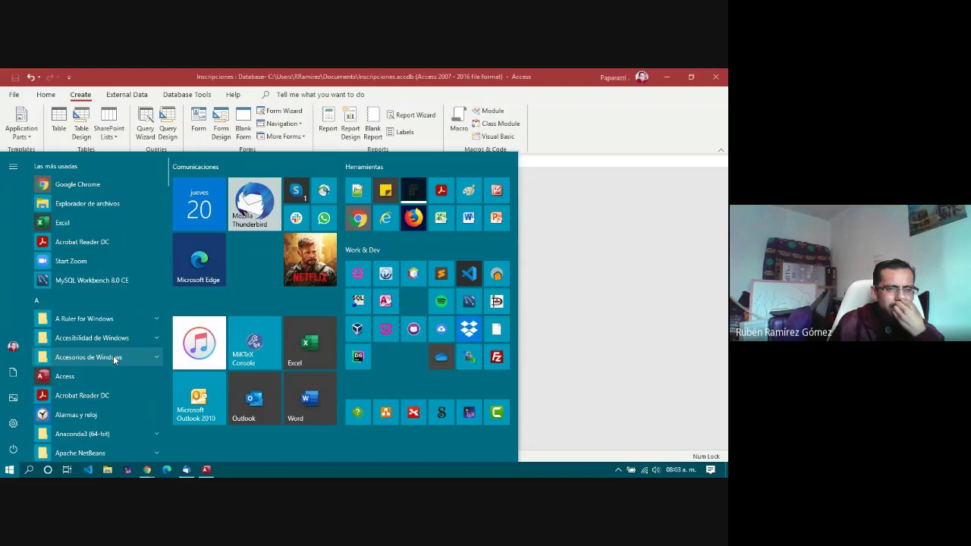
pyautogui.scroll(-10, 113, 358)
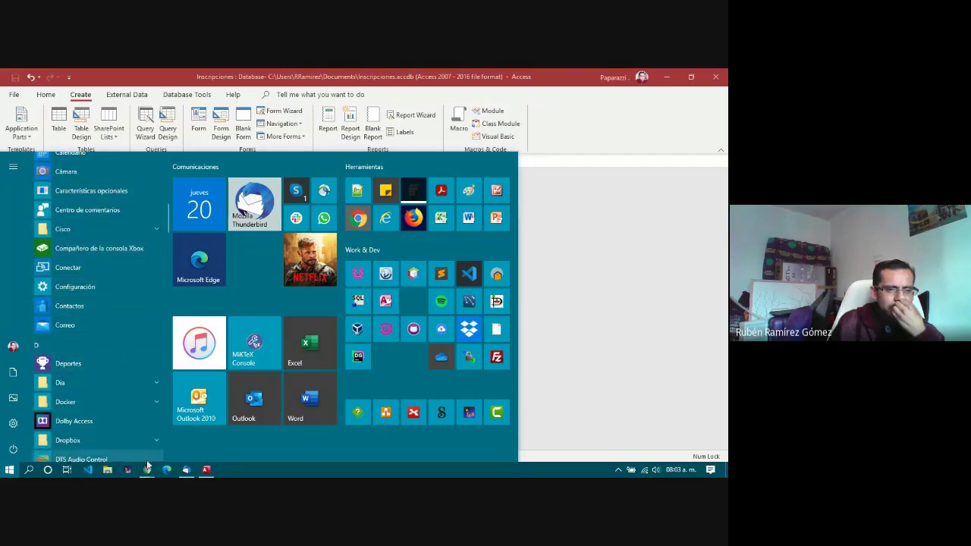
# Step: Bring the Chrome window forward and load google.com in a new tab
pyautogui.moveTo(147, 469)
pyautogui.click(97, 439)
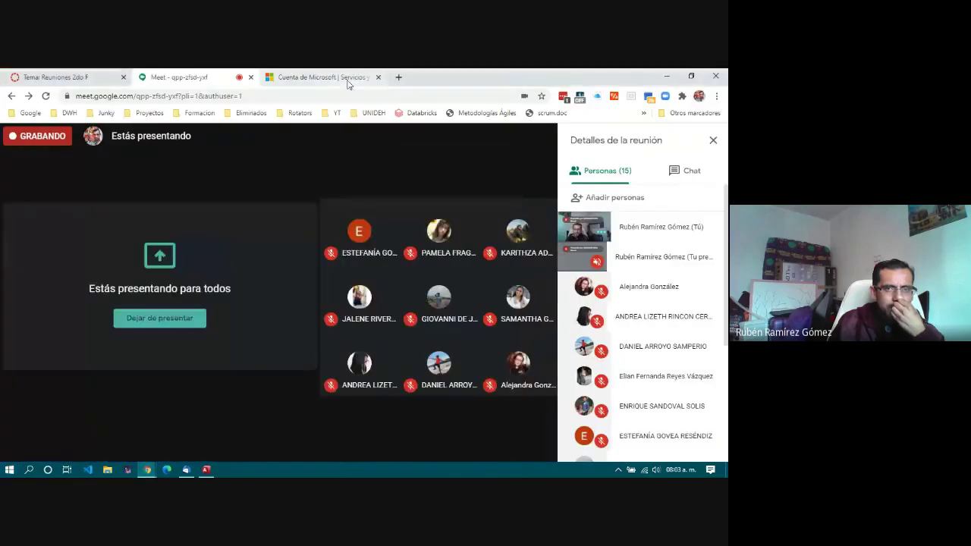
pyautogui.click(399, 77)
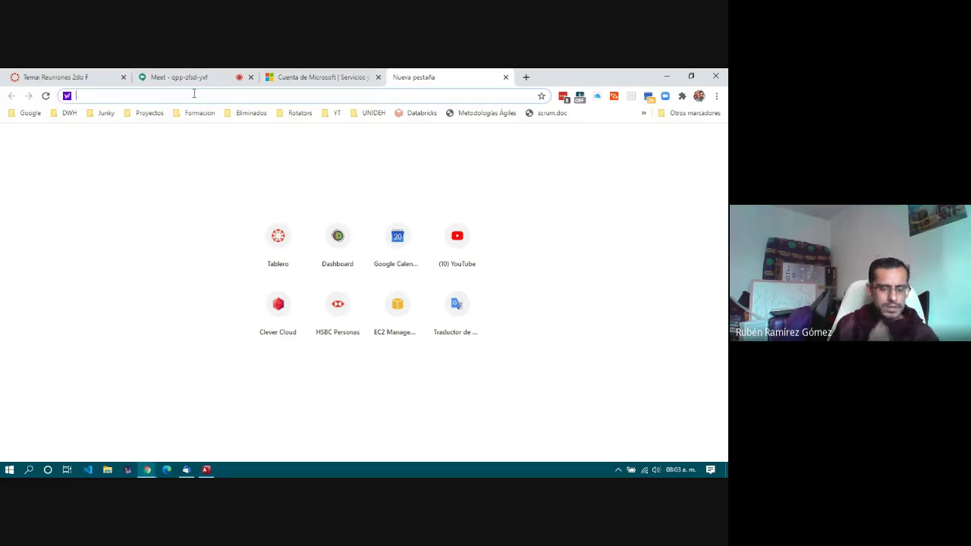
pyautogui.write('go')
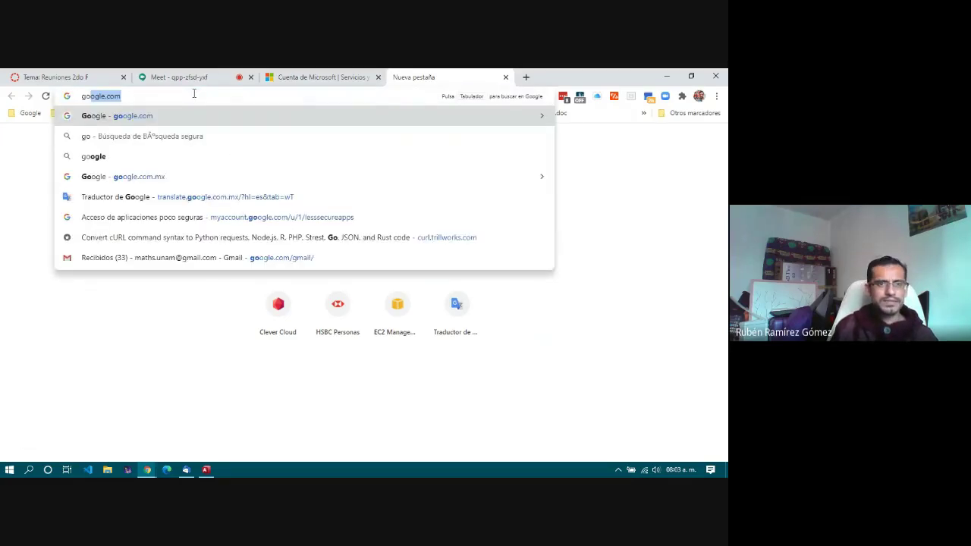
pyautogui.press('Return')
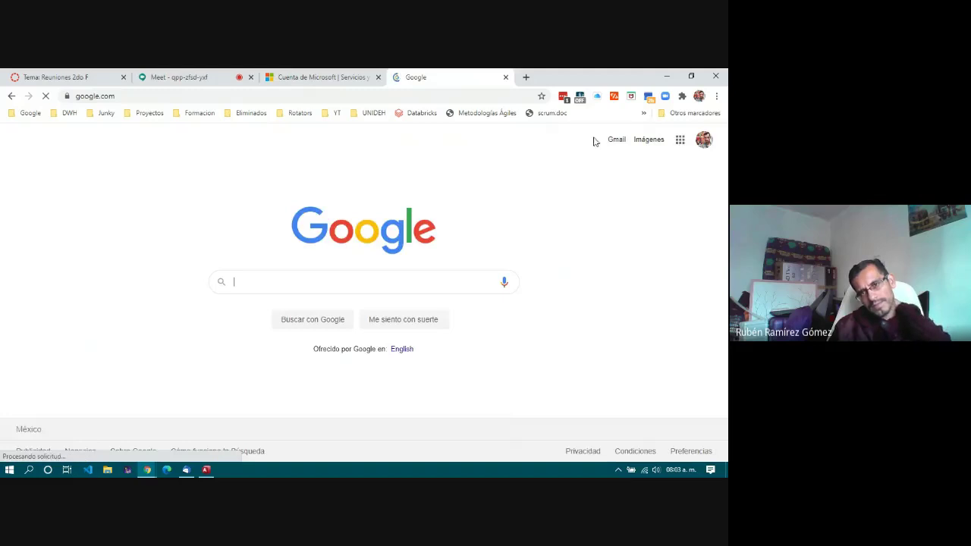
# Step: Search Google Images for 'software para control de pacientes gratis'
pyautogui.click(643, 142)
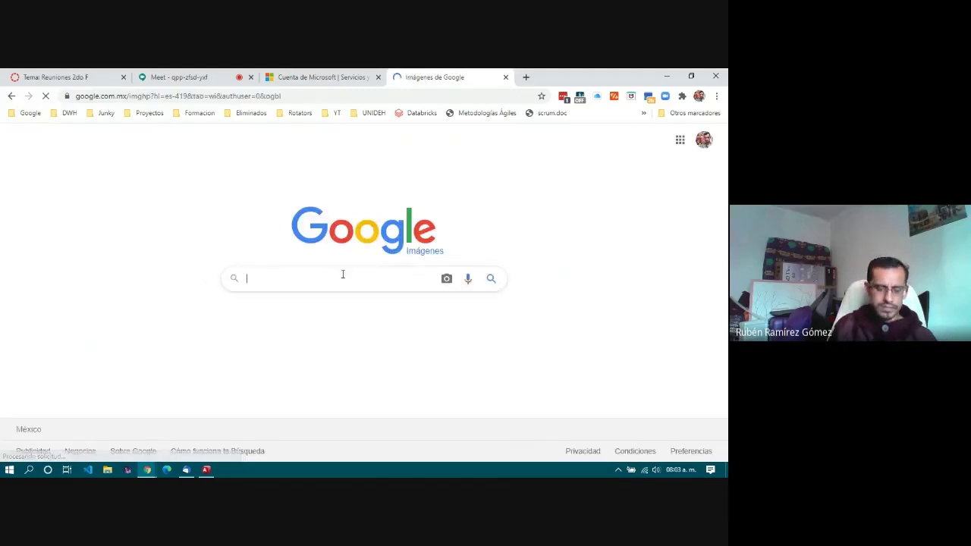
pyautogui.click(342, 275)
pyautogui.write('control')
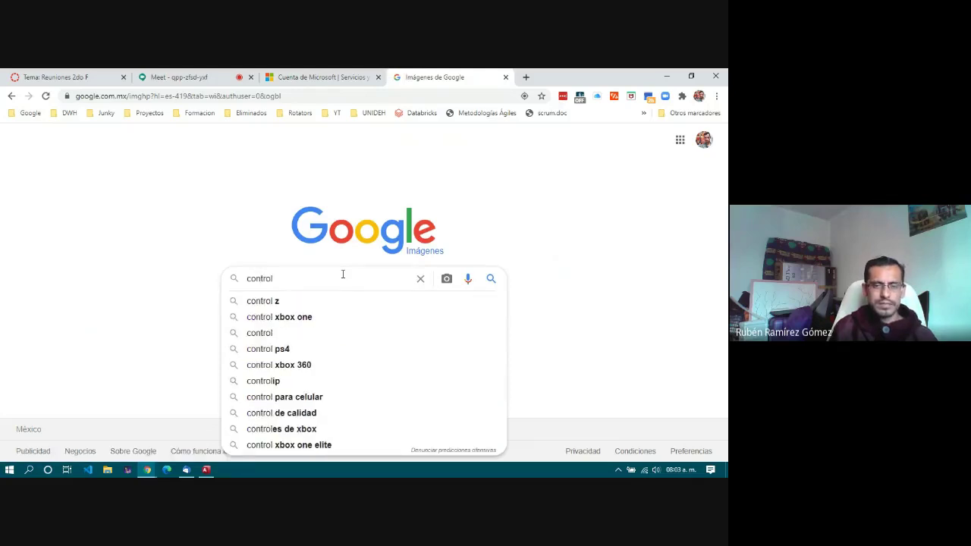
pyautogui.press('BackSpace')
pyautogui.press('BackSpace')
pyautogui.press('BackSpace')
pyautogui.press('BackSpace')
pyautogui.press('BackSpace')
pyautogui.press('BackSpace')
pyautogui.press('BackSpace')
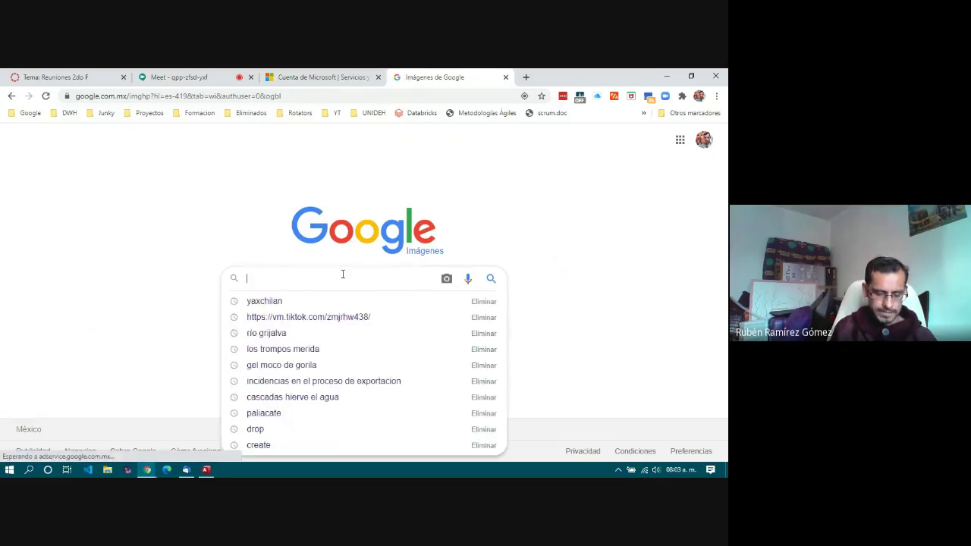
pyautogui.write('software ')
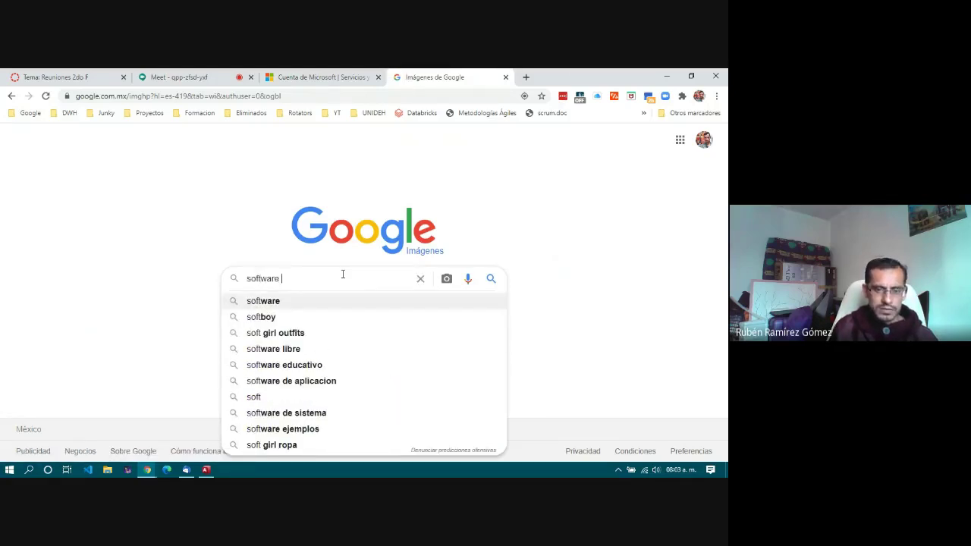
pyautogui.write('para control ')
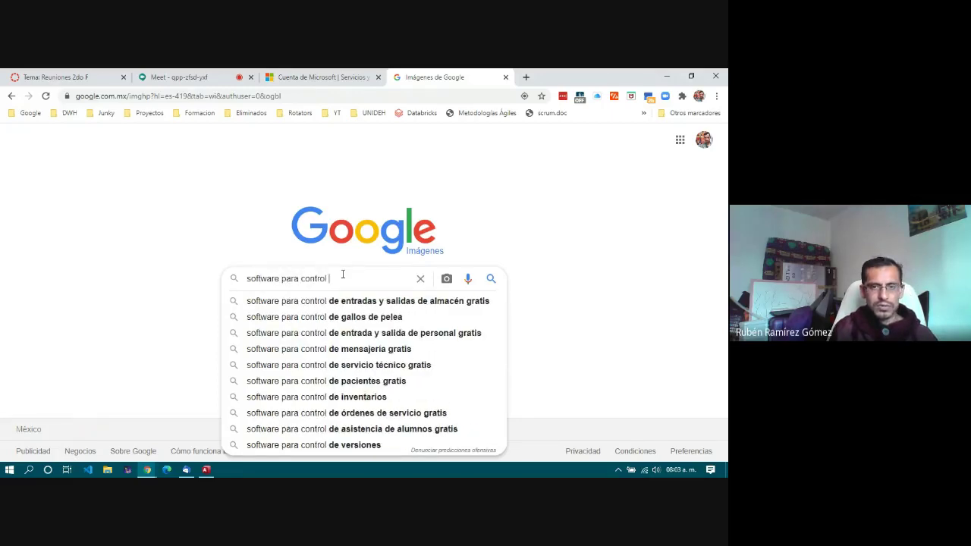
pyautogui.write('de pas')
pyautogui.press('BackSpace')
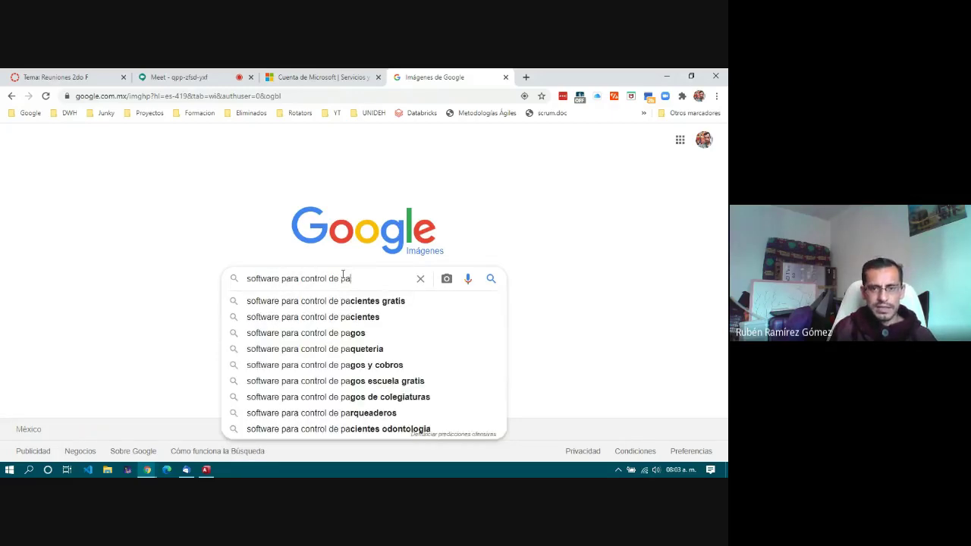
pyautogui.press('Down')
pyautogui.press('Return')
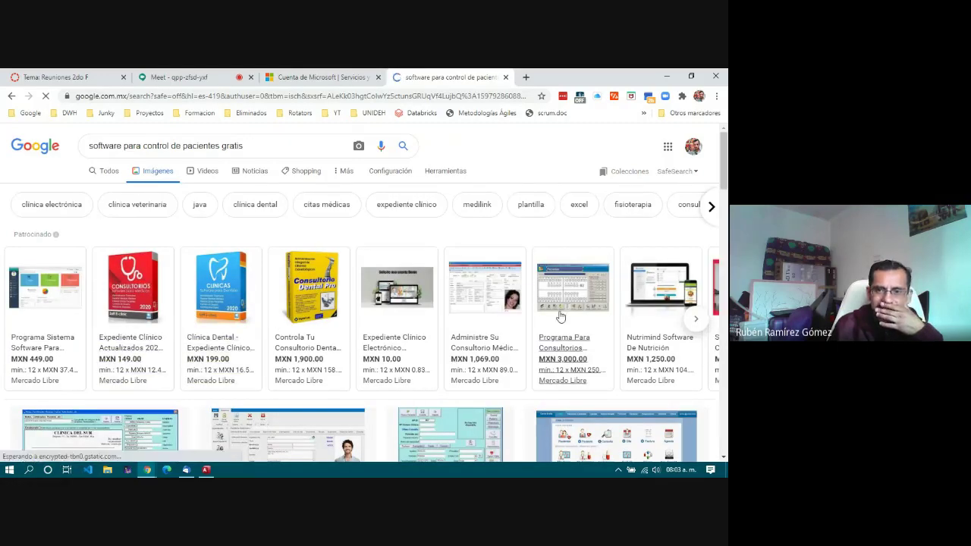
# Step: Scroll the image results and preview the Consultorio Virtual result
pyautogui.moveTo(450, 322)
pyautogui.scroll(-1, 450, 321)
pyautogui.scroll(-2, 449, 322)
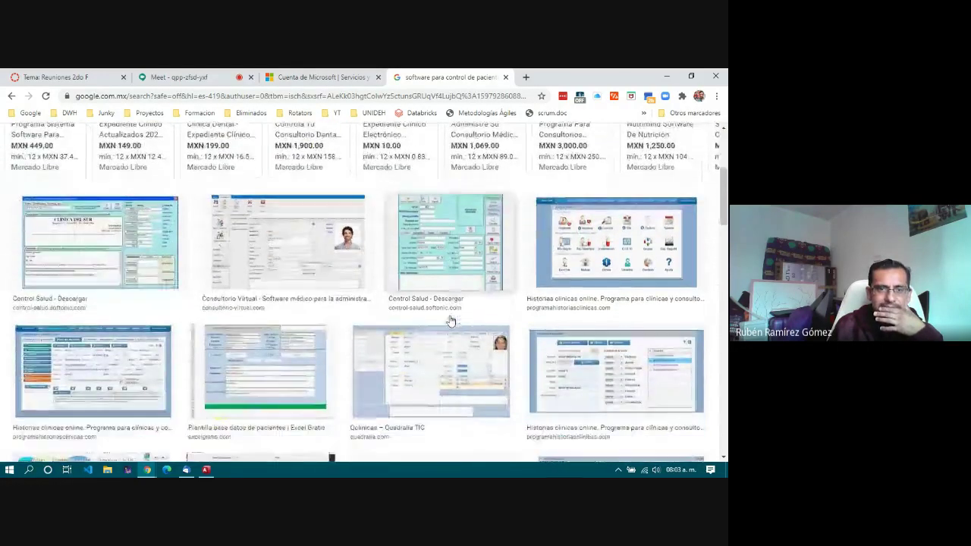
pyautogui.click(293, 256)
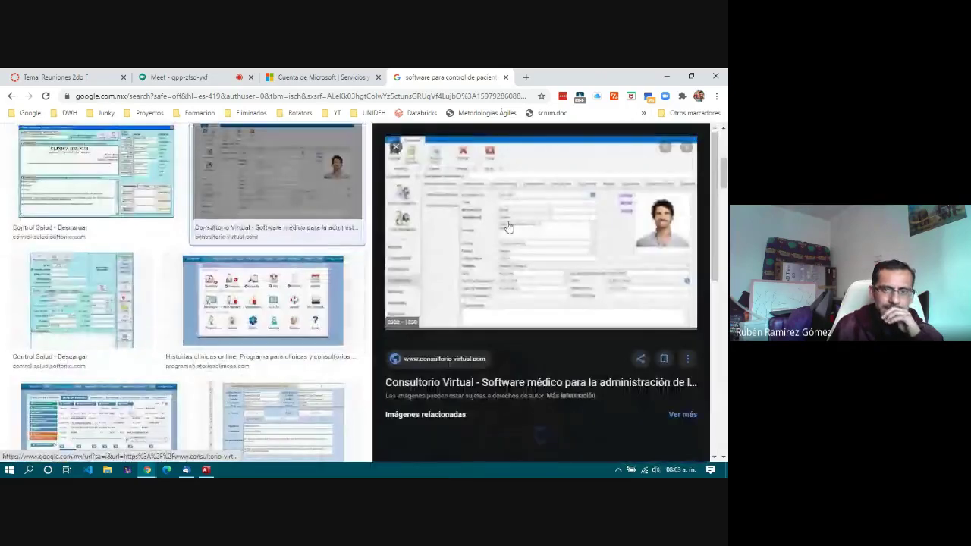
# Step: Open the Consultorio Virtual website in a new tab and scroll through its page
pyautogui.click(505, 261)
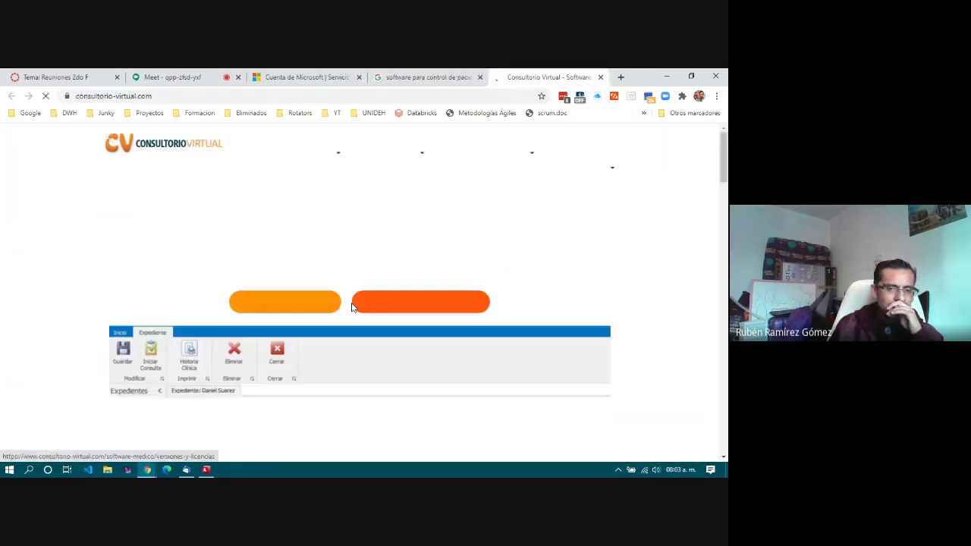
pyautogui.scroll(-3, 304, 313)
pyautogui.scroll(-1, 304, 313)
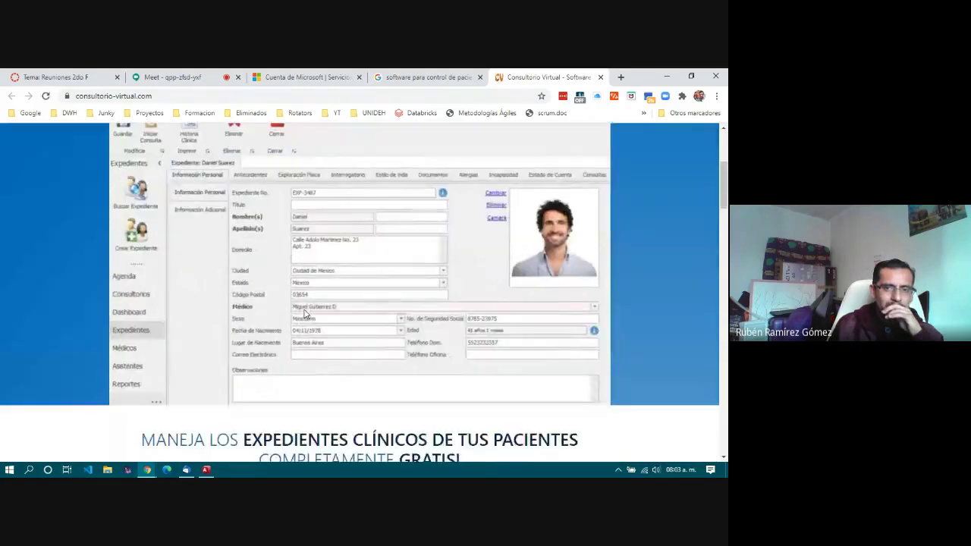
pyautogui.scroll(2, 304, 314)
pyautogui.scroll(-1, 305, 314)
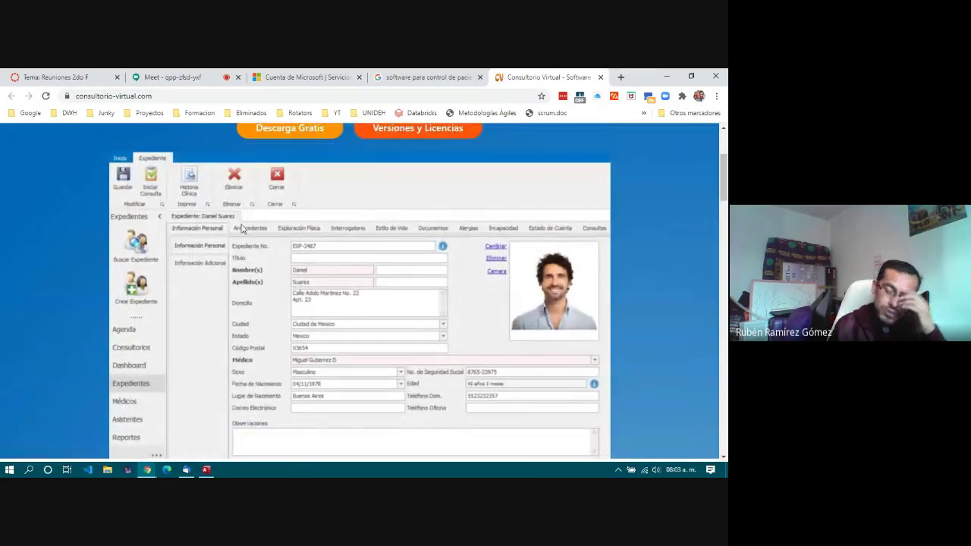
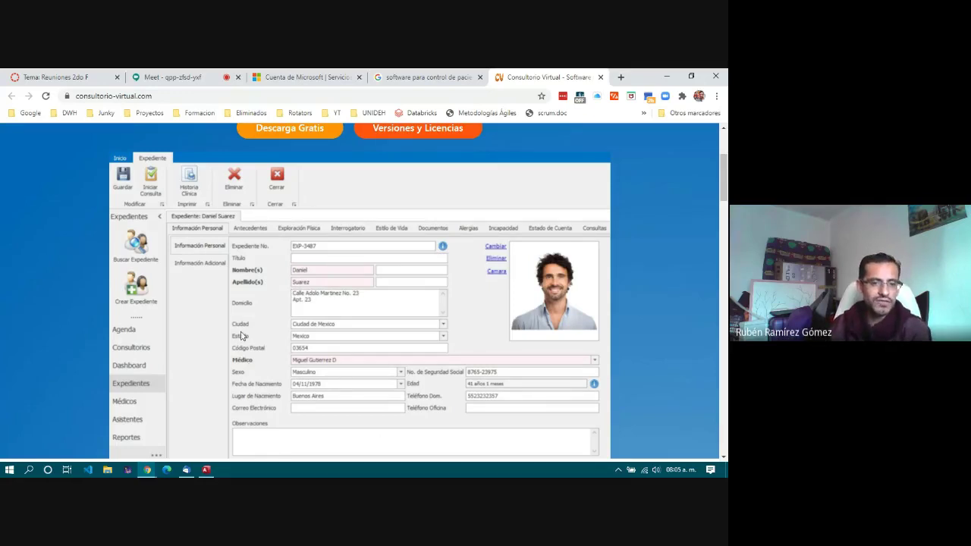
# Step: Switch from Chrome to the Inscripciones database window in Access
pyautogui.click(206, 470)
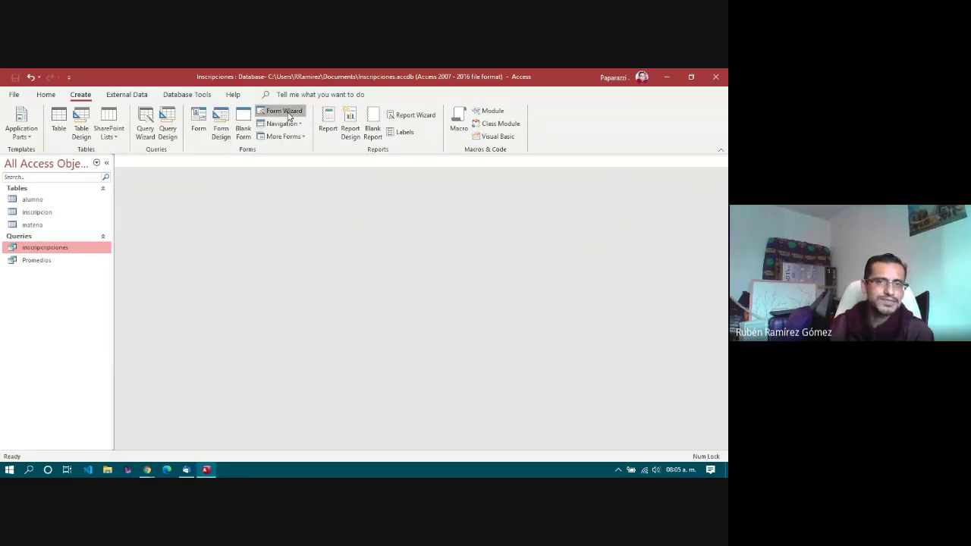
# Step: Start the Form Wizard with the alumno table as the source and review its fields
pyautogui.click(285, 112)
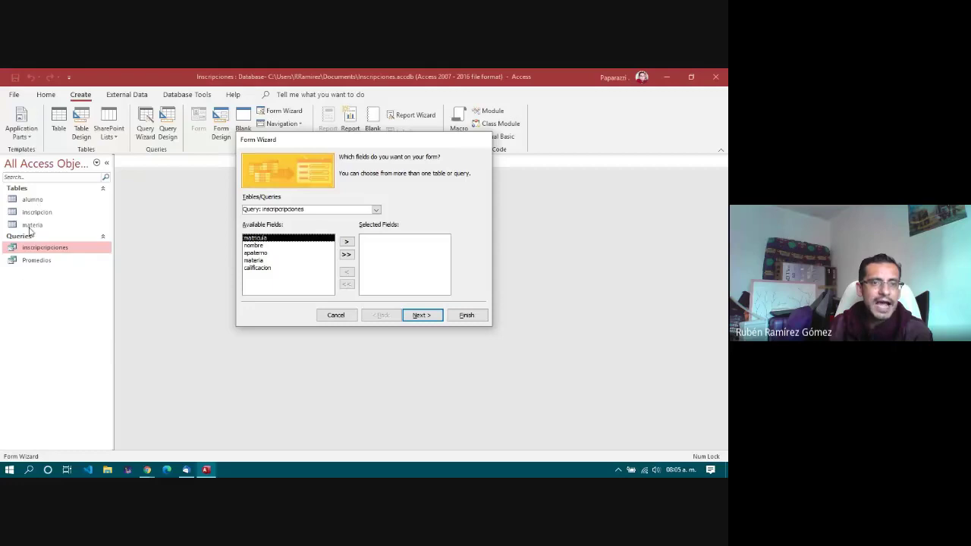
pyautogui.click(375, 210)
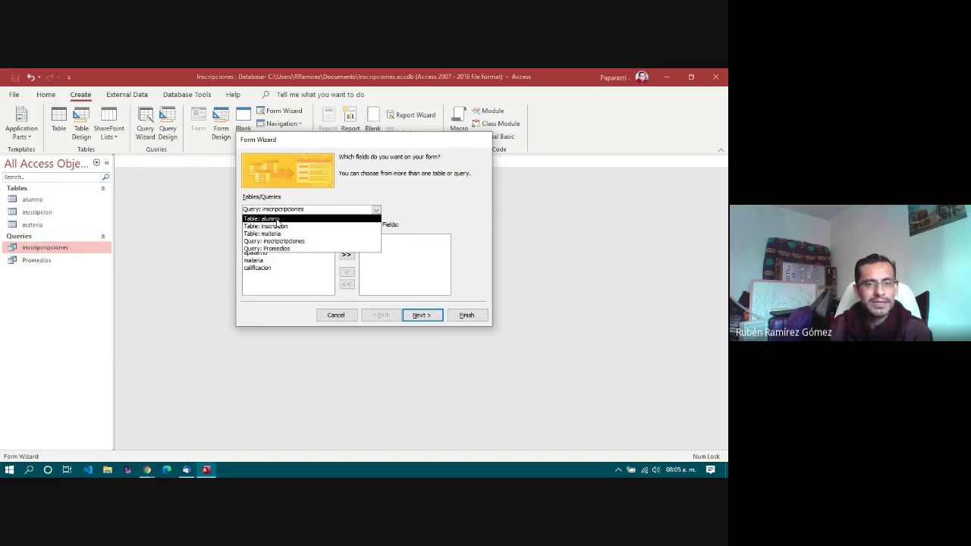
pyautogui.click(278, 220)
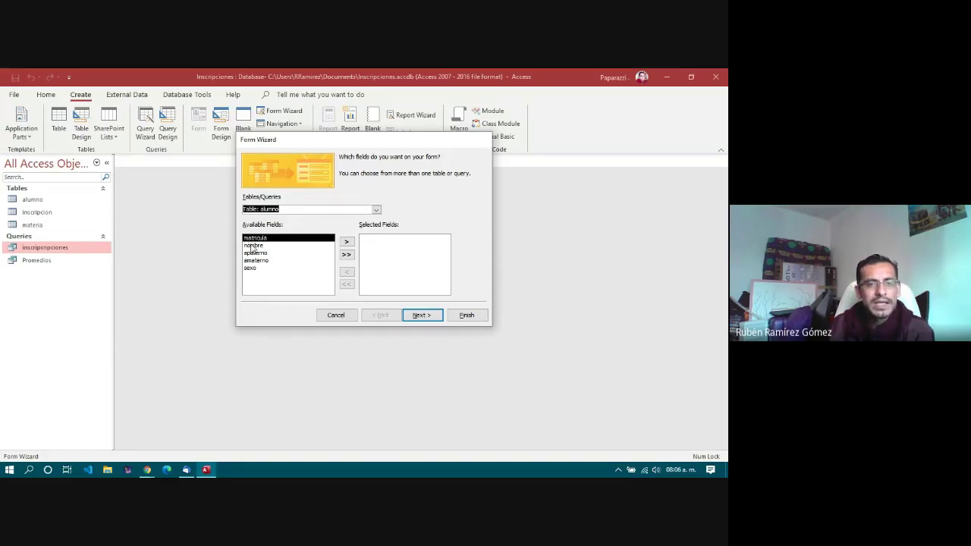
pyautogui.click(253, 246)
pyautogui.click(255, 253)
pyautogui.click(257, 261)
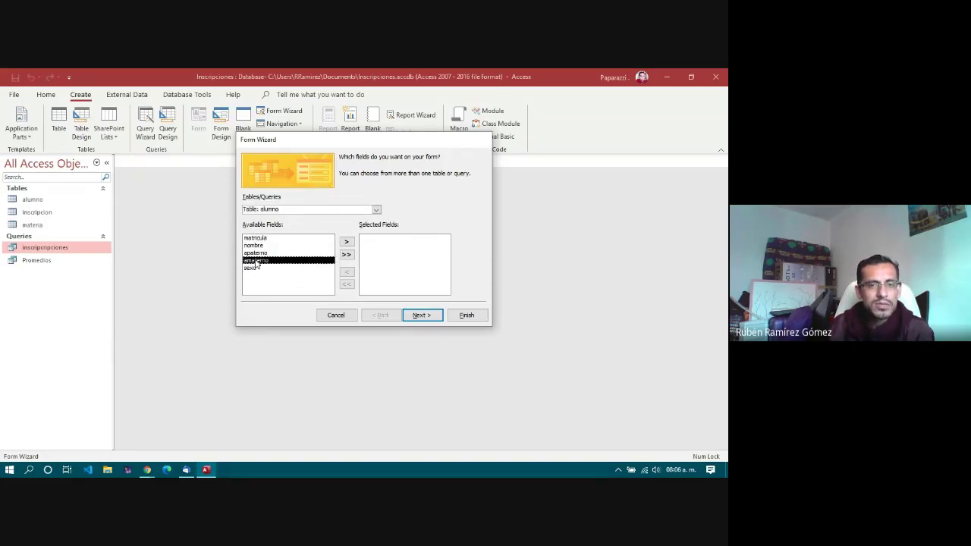
pyautogui.click(256, 253)
pyautogui.click(255, 245)
pyautogui.click(257, 239)
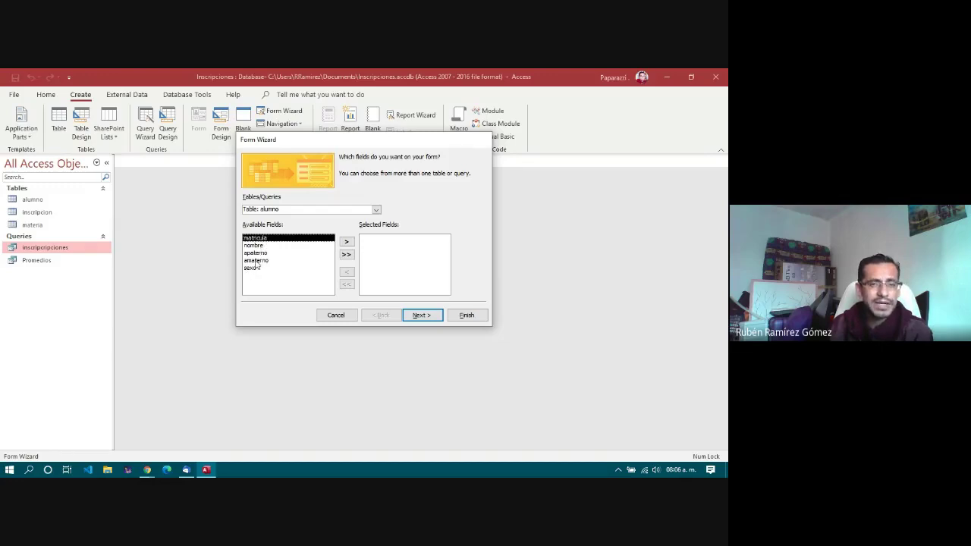
# Step: Add all alumno fields, reorder them so matricula follows nombre, and continue
pyautogui.click(346, 255)
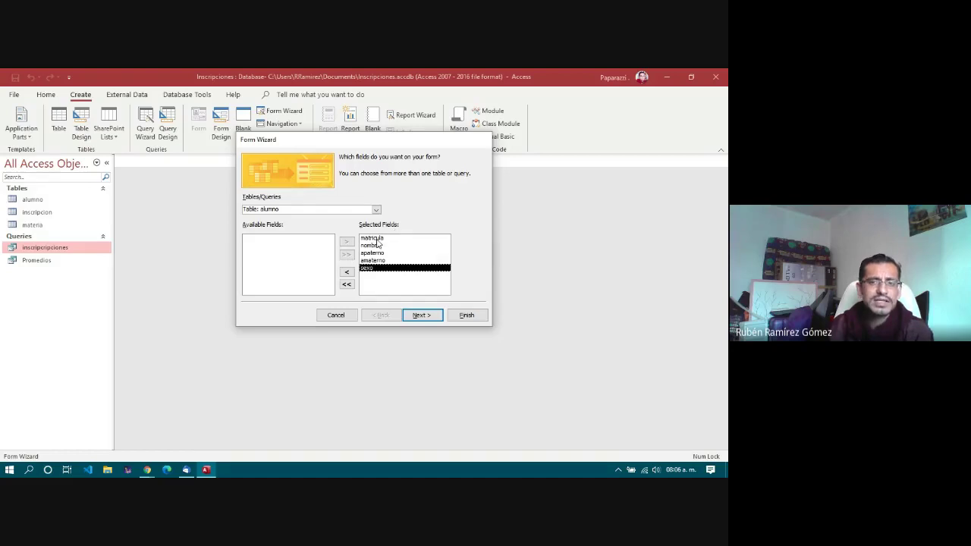
pyautogui.click(376, 240)
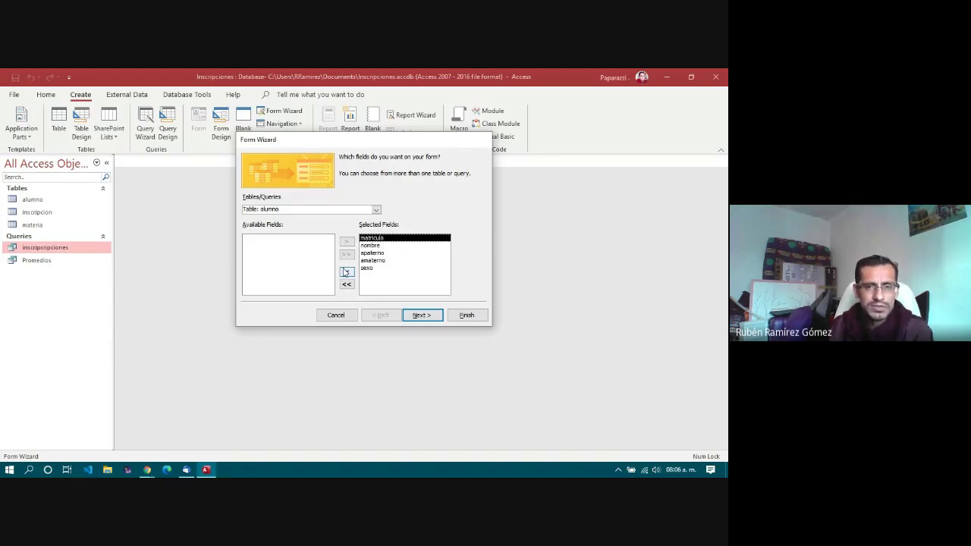
pyautogui.click(347, 272)
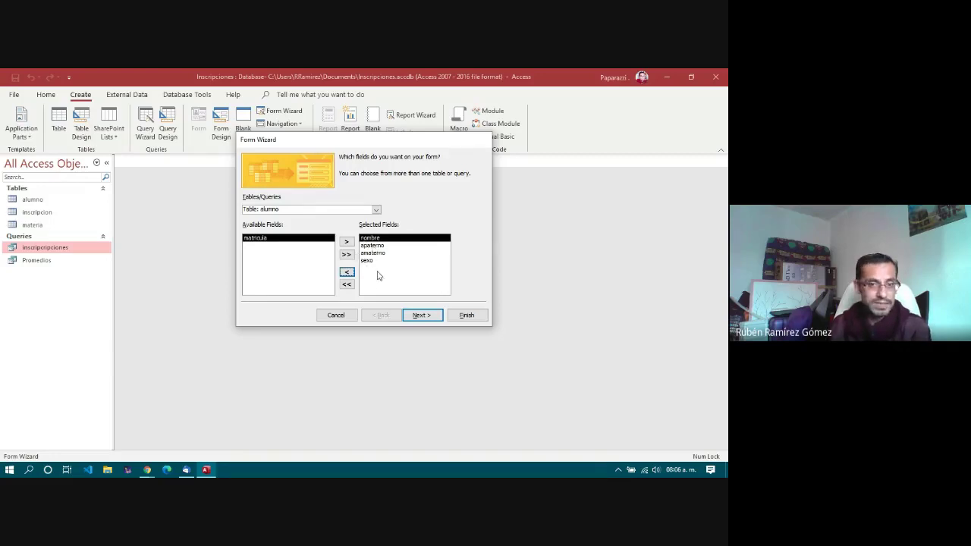
pyautogui.click(347, 241)
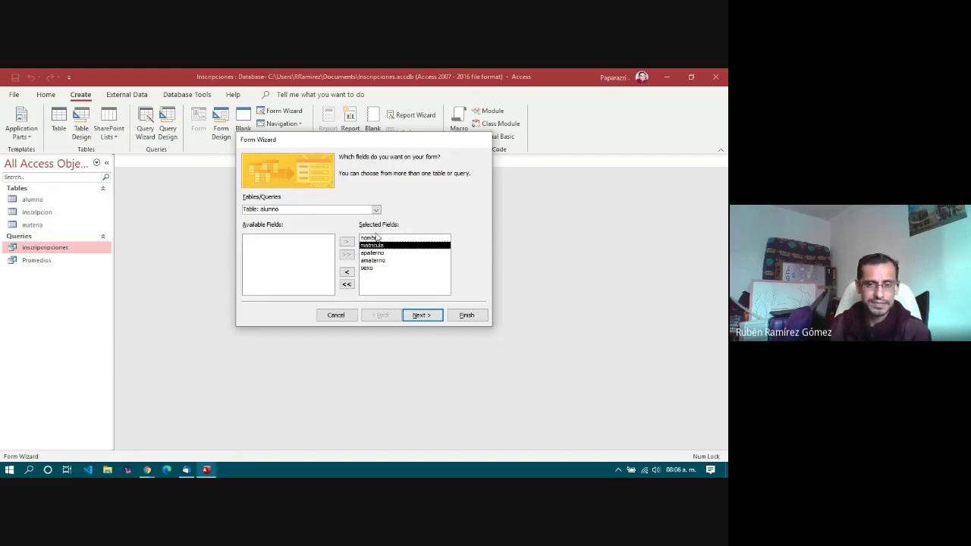
pyautogui.click(375, 239)
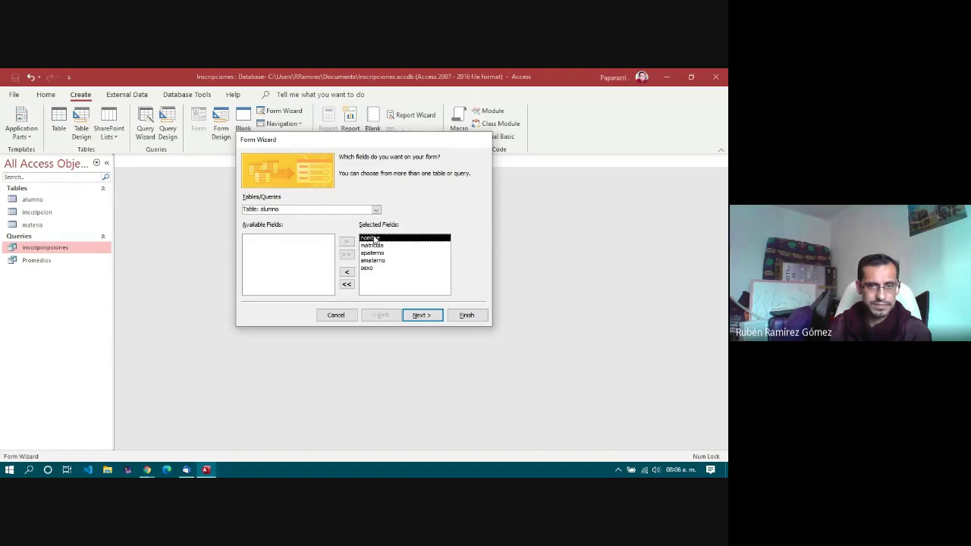
pyautogui.click(375, 246)
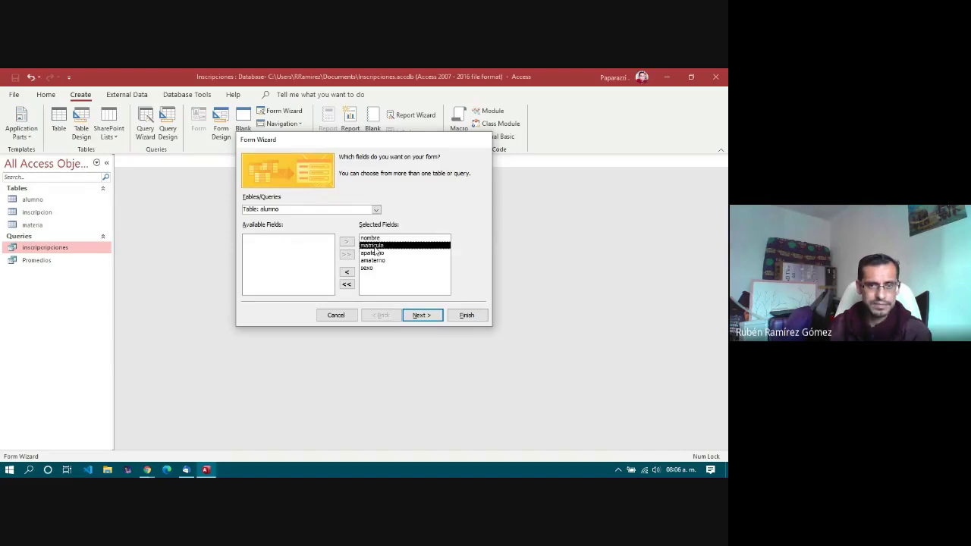
pyautogui.click(423, 316)
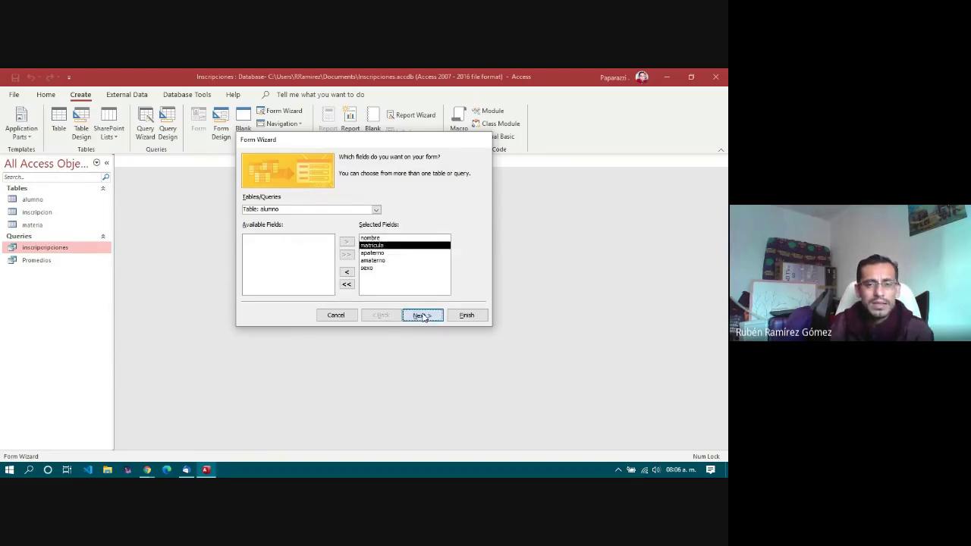
# Step: Choose the Columnar layout and finish the wizard with the title alumno, opening the form
pyautogui.click(423, 316)
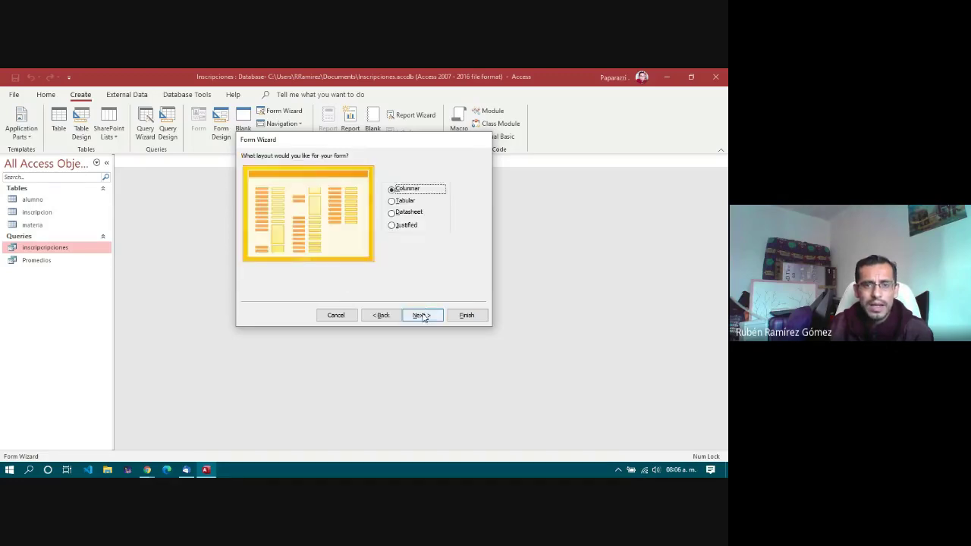
pyautogui.click(405, 201)
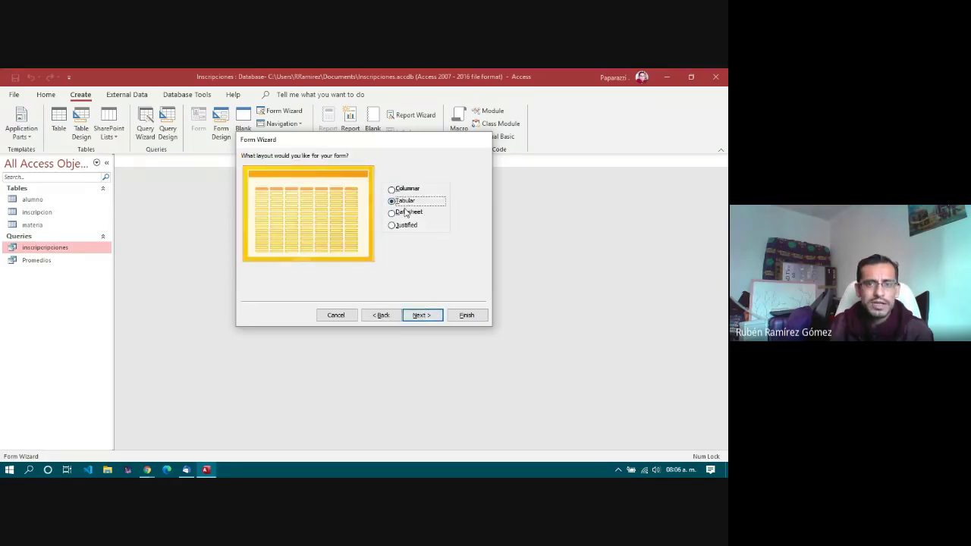
pyautogui.click(408, 214)
pyautogui.click(406, 228)
pyautogui.click(407, 189)
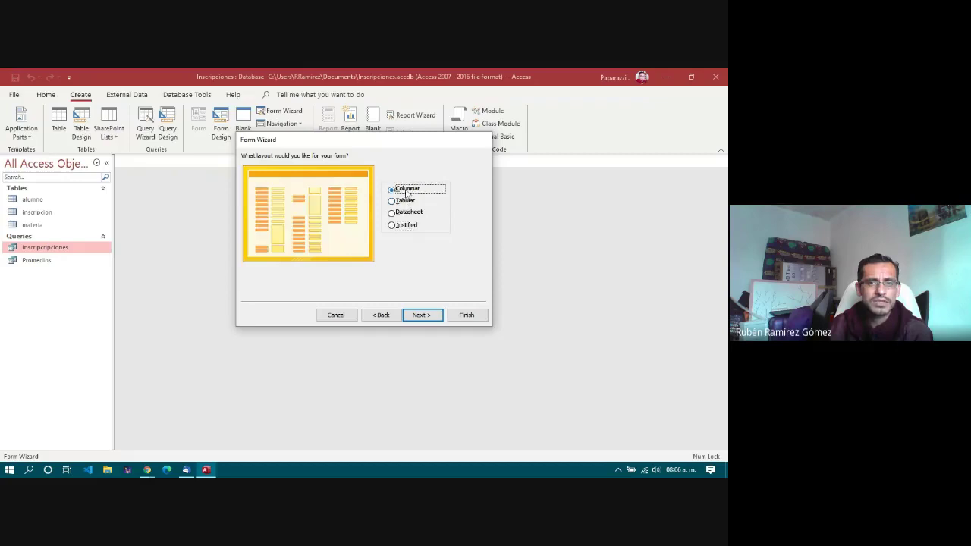
pyautogui.click(424, 318)
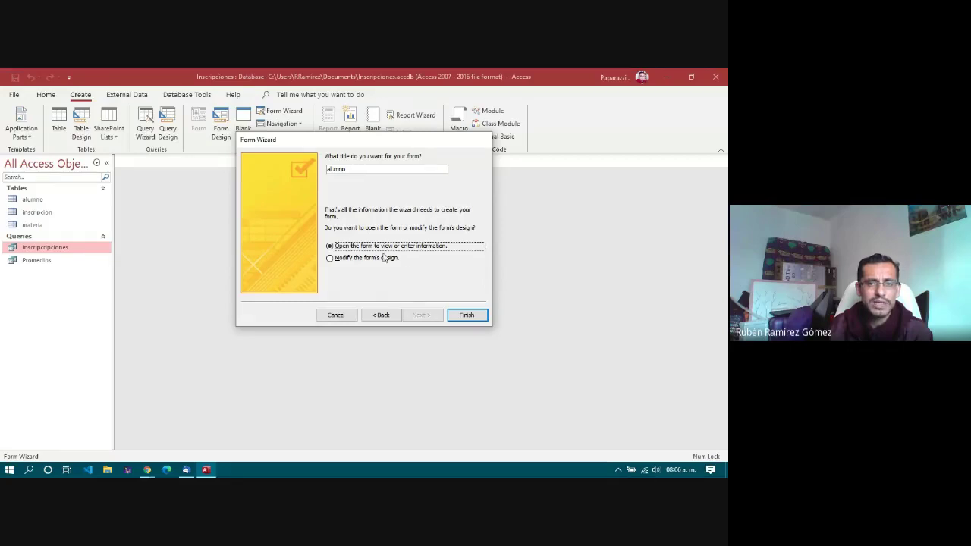
pyautogui.click(464, 316)
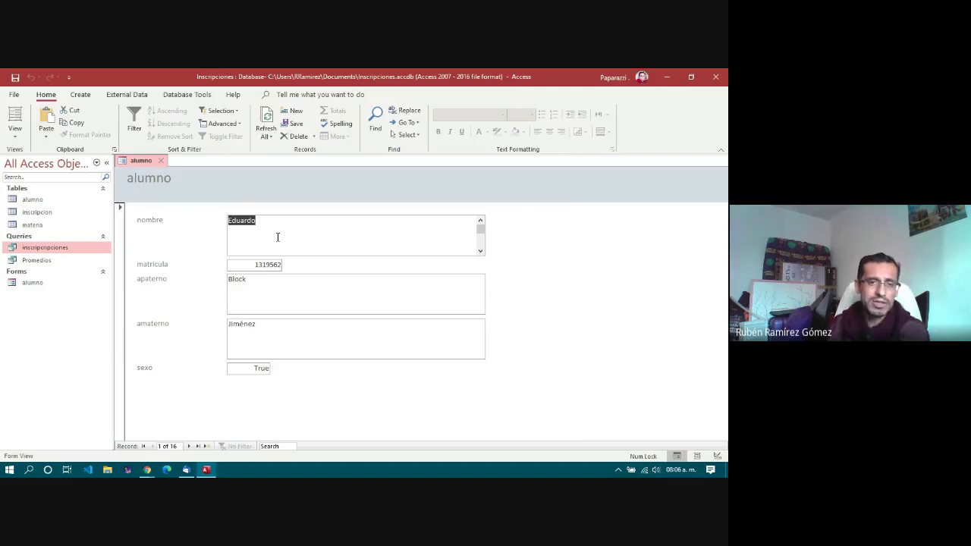
# Step: Step through the form's fields and advance to the fourth student record
pyautogui.press('Tab')
pyautogui.press('Tab')
pyautogui.press('Tab')
pyautogui.press('Tab')
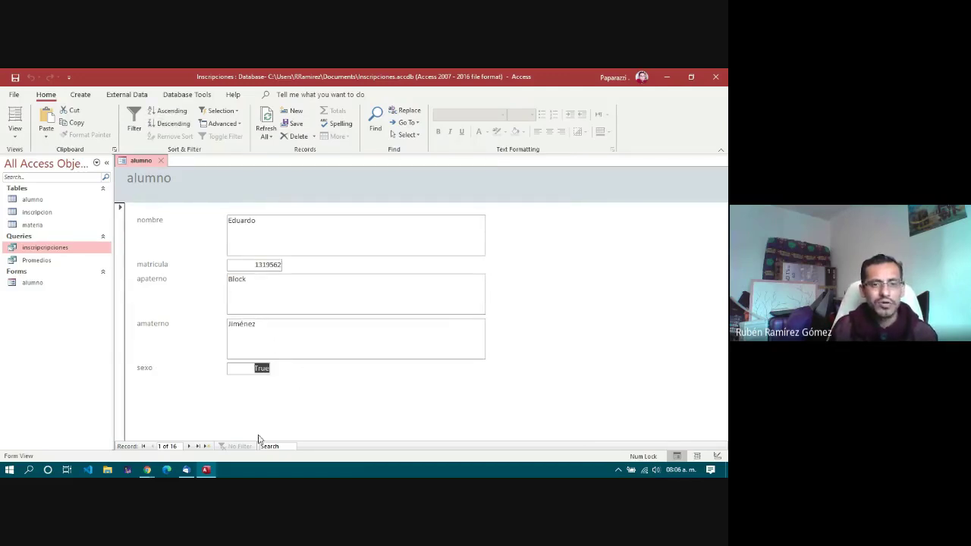
pyautogui.click(189, 446)
pyautogui.click(277, 233)
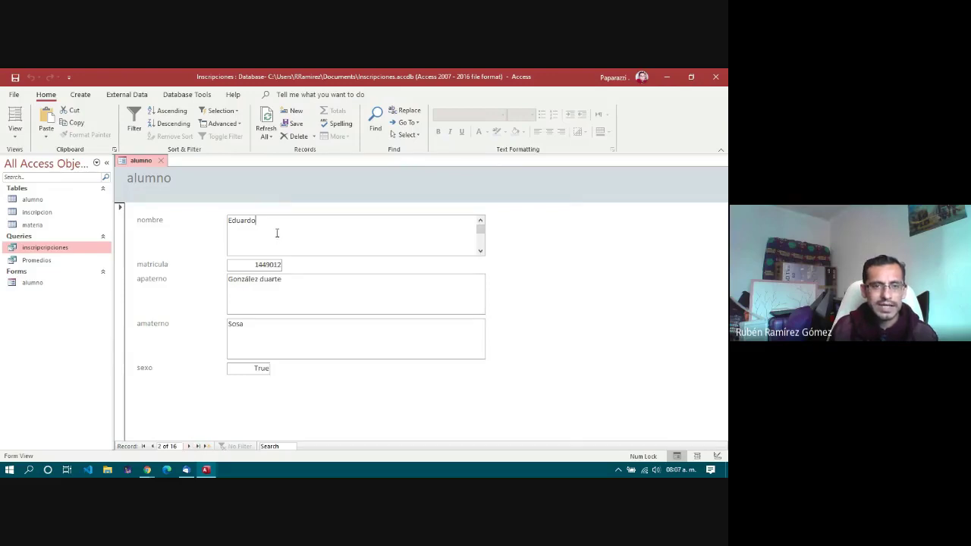
pyautogui.click(189, 446)
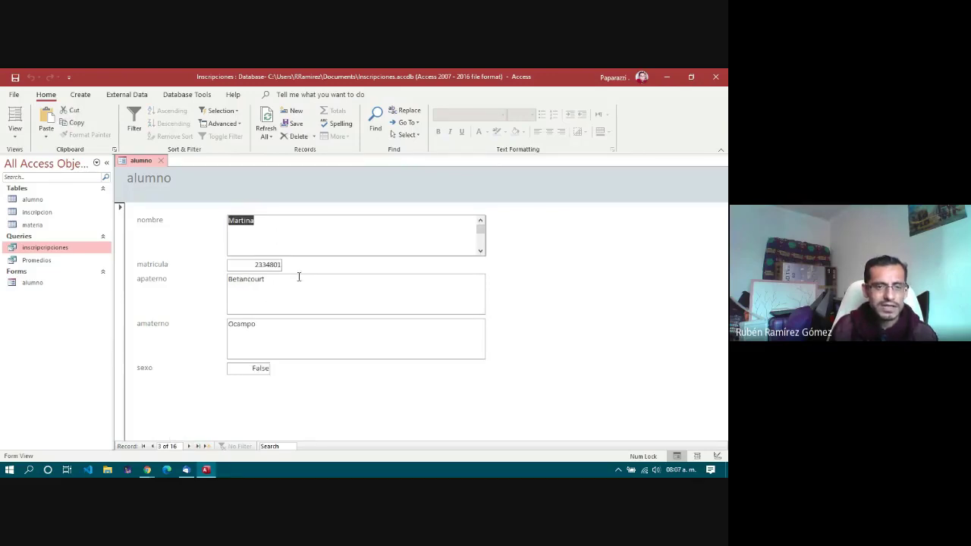
pyautogui.click(189, 446)
pyautogui.click(297, 220)
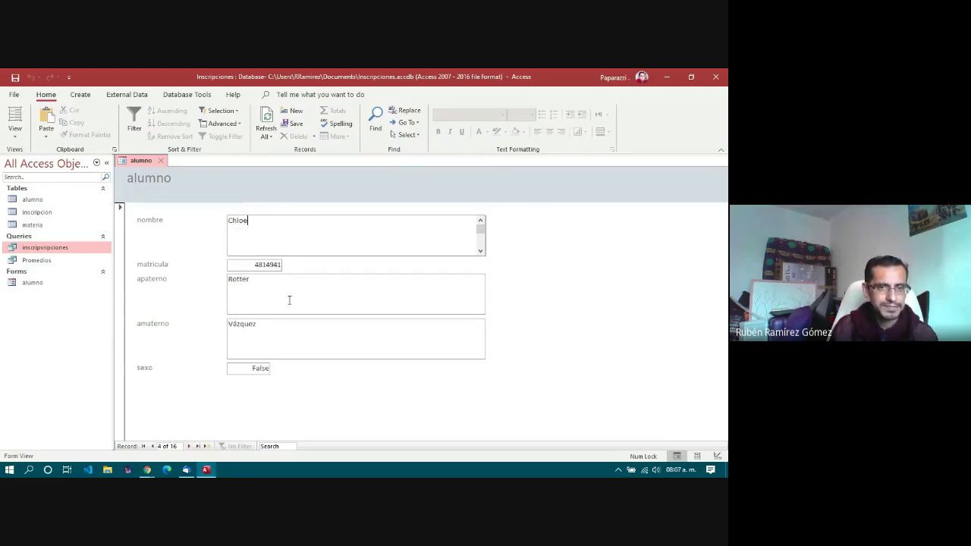
pyautogui.click(289, 301)
# Step: Briefly check the Consultorio Virtual browser, then return to the record's apaterno and sexo fields
pyautogui.moveTo(152, 472)
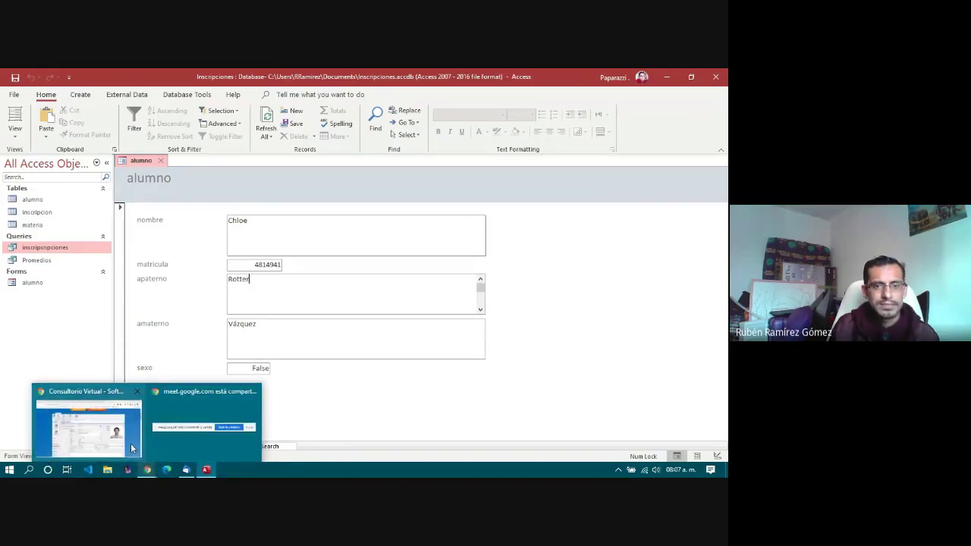
pyautogui.click(87, 429)
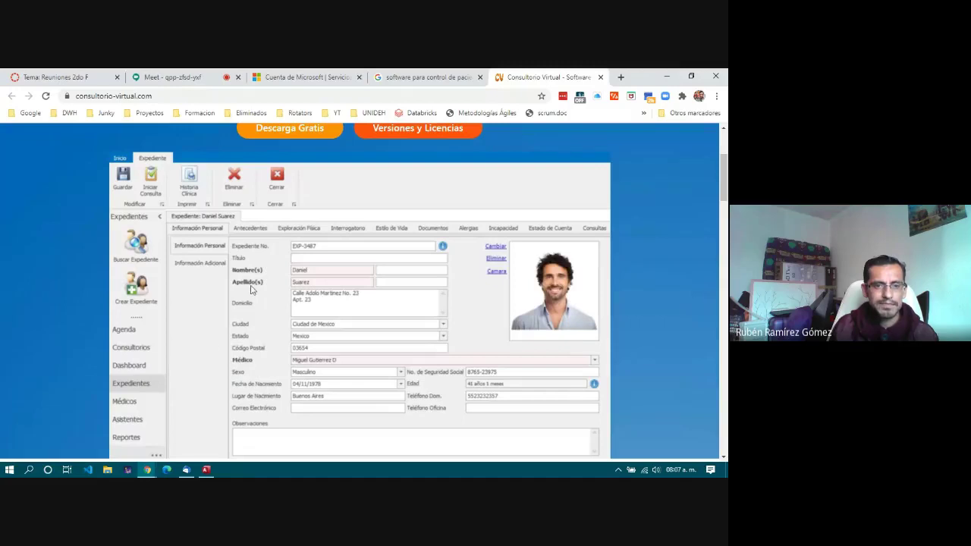
pyautogui.hotkey('alt', 'Tab')
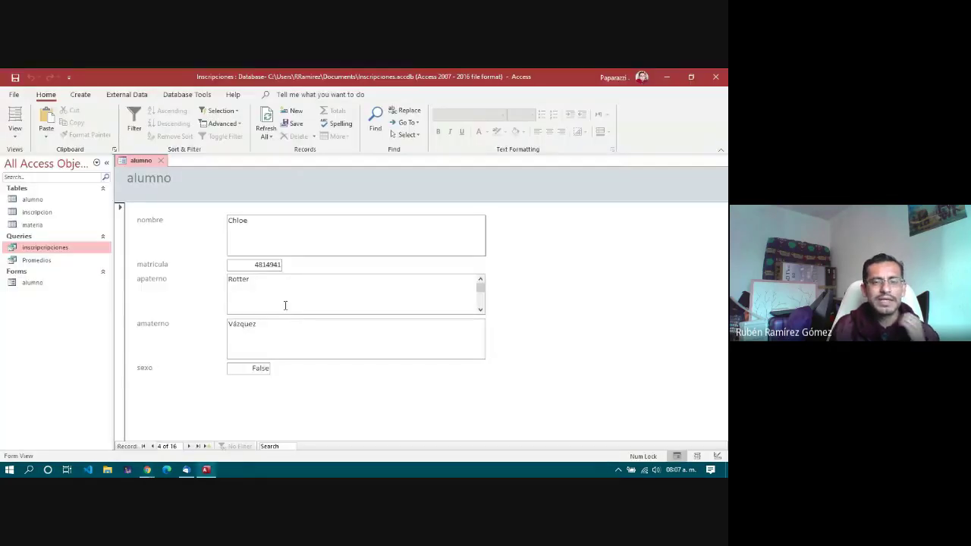
pyautogui.doubleClick(240, 281)
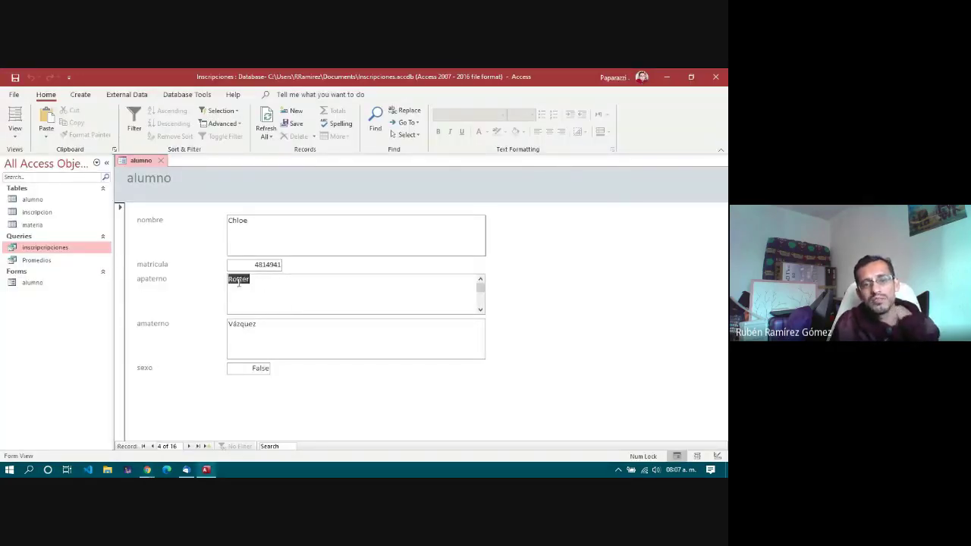
pyautogui.click(241, 327)
pyautogui.click(253, 367)
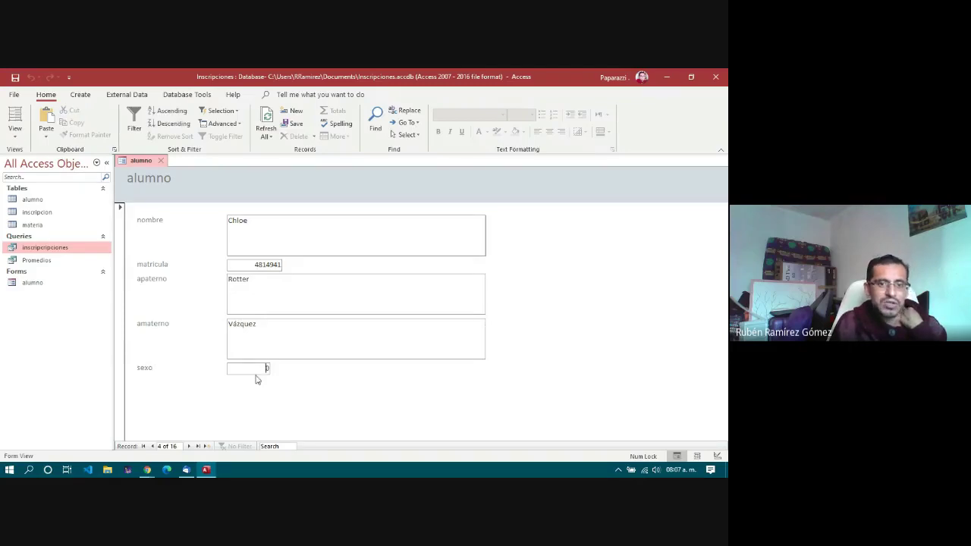
# Step: Click through nombre to sexo, then jump to the last record and a new blank record
pyautogui.click(273, 221)
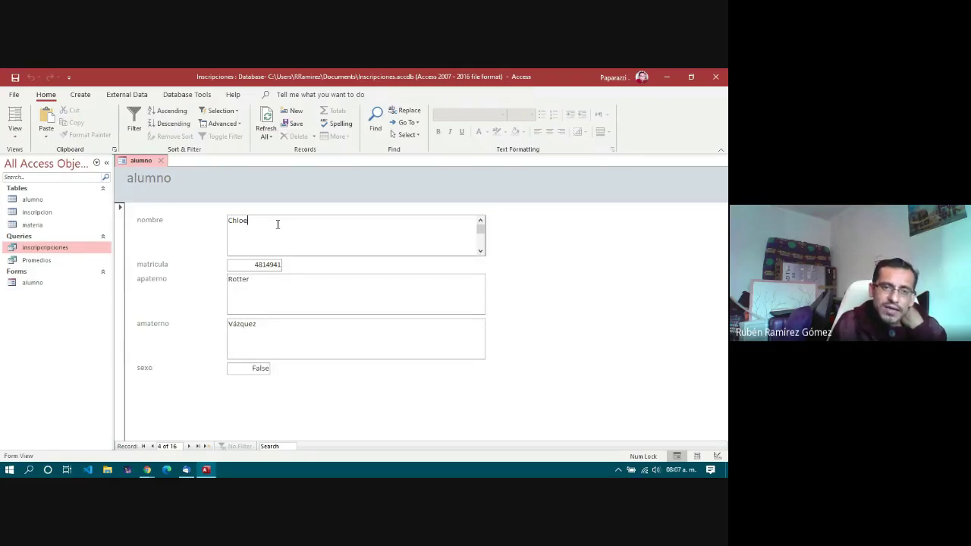
pyautogui.click(269, 264)
pyautogui.click(272, 281)
pyautogui.click(271, 330)
pyautogui.click(267, 369)
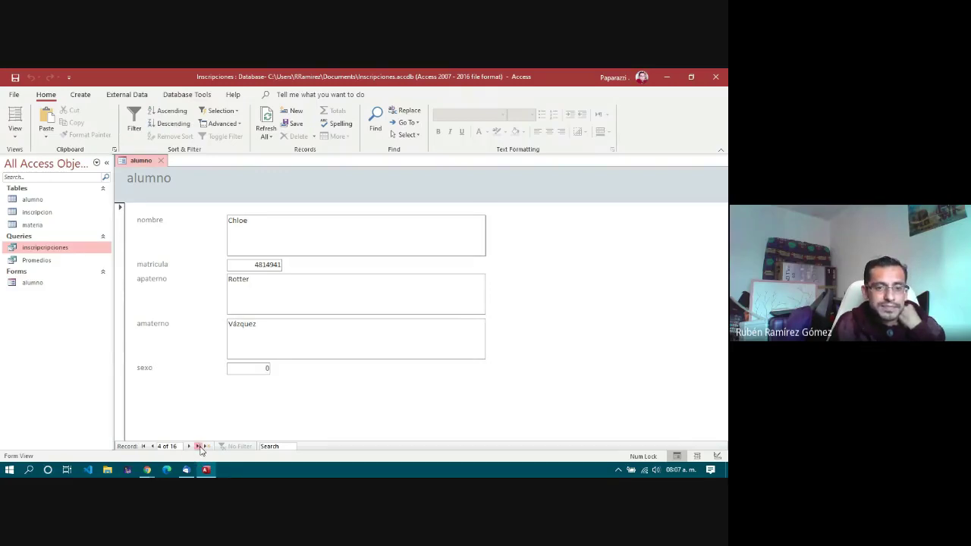
pyautogui.click(197, 446)
pyautogui.click(207, 447)
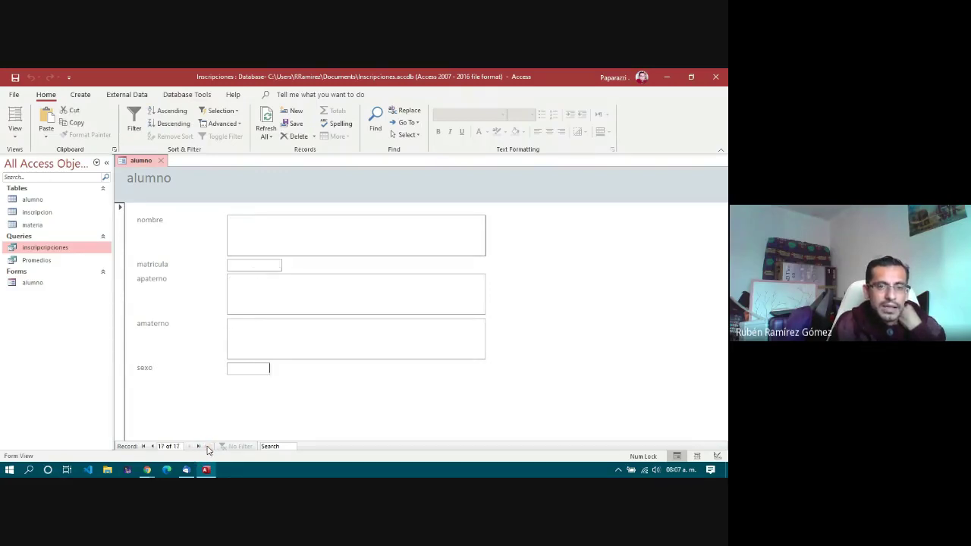
# Step: With Caps Lock on, enter the new student's first name, matricula, and both surnames
pyautogui.click(280, 234)
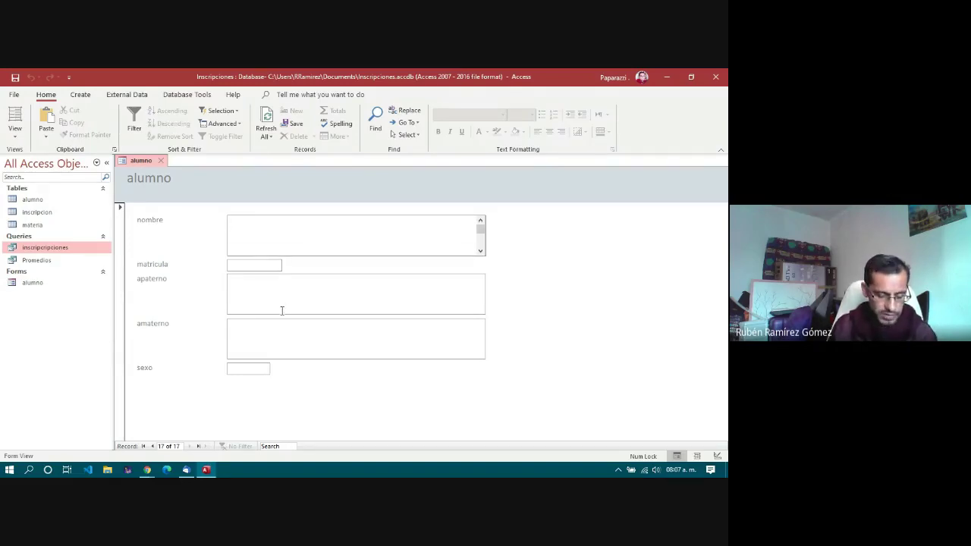
pyautogui.press('capslock')
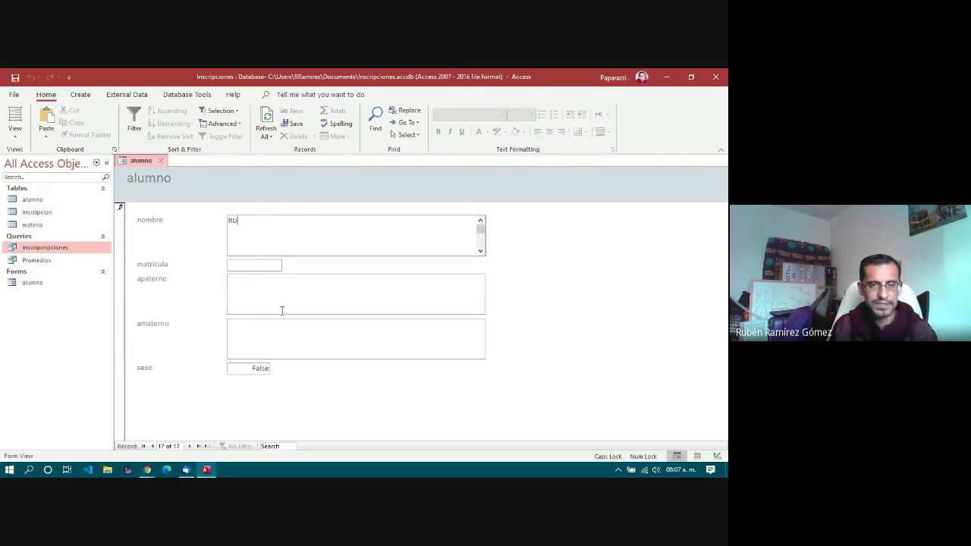
pyautogui.press('Tab')
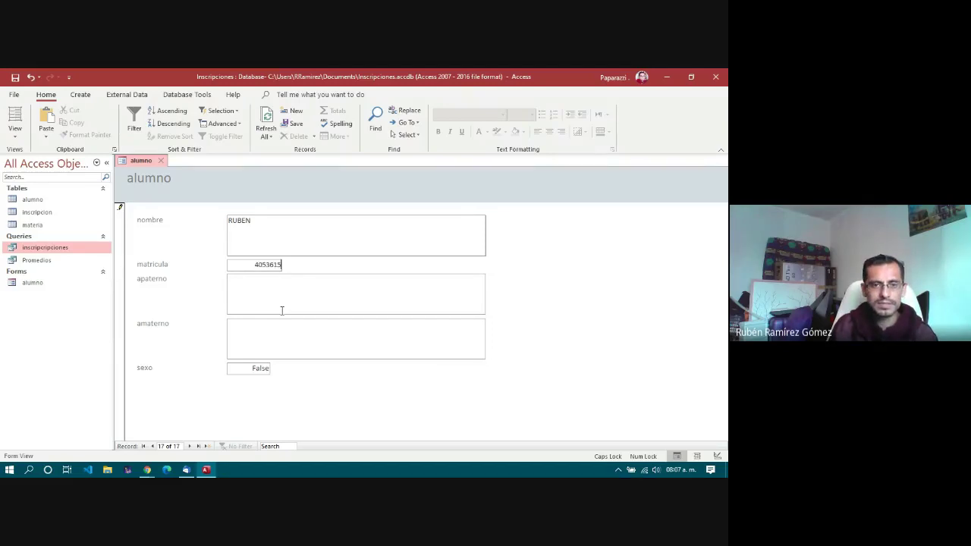
pyautogui.click(282, 310)
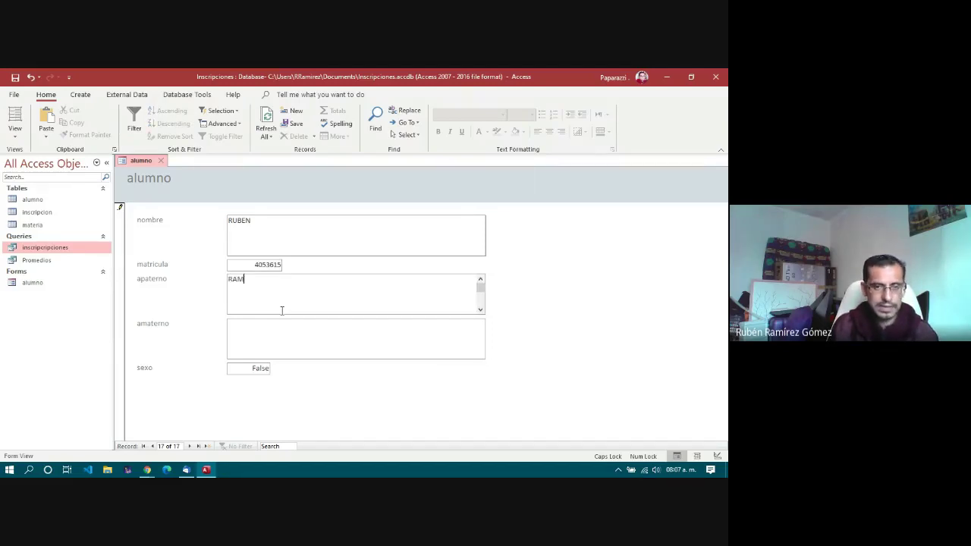
pyautogui.press('Tab')
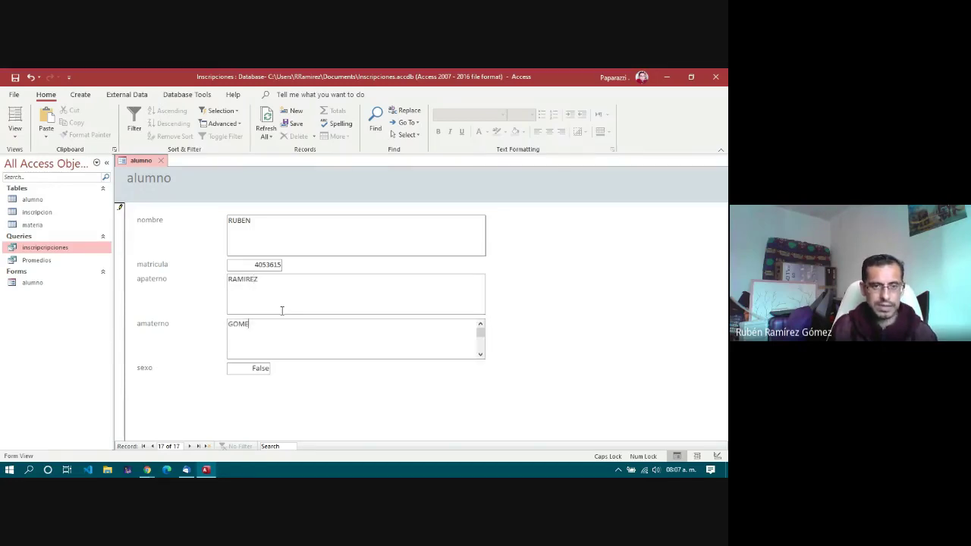
pyautogui.press('Tab')
# Step: Enter t in sexo, save the record, and check the saved record 17
pyautogui.write('t')
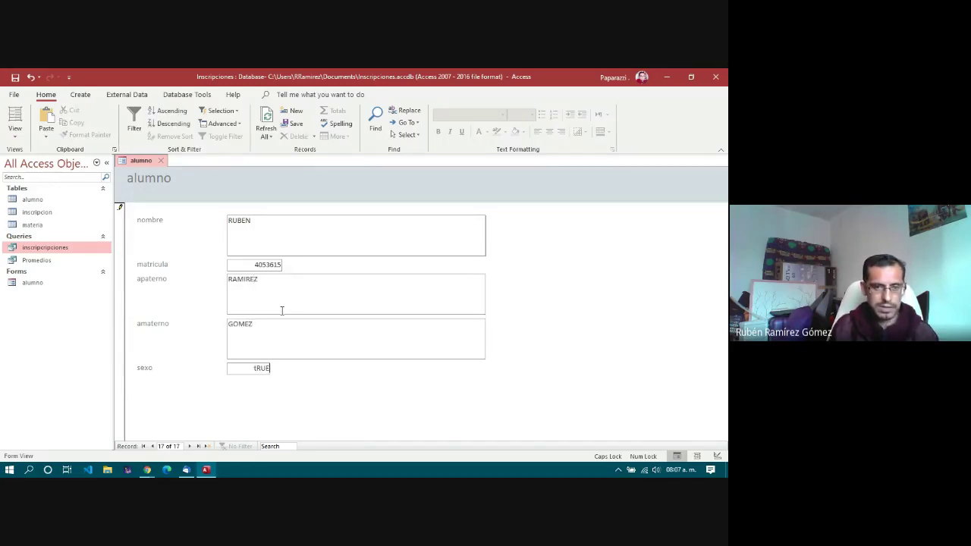
pyautogui.press('capslock')
pyautogui.press('Tab')
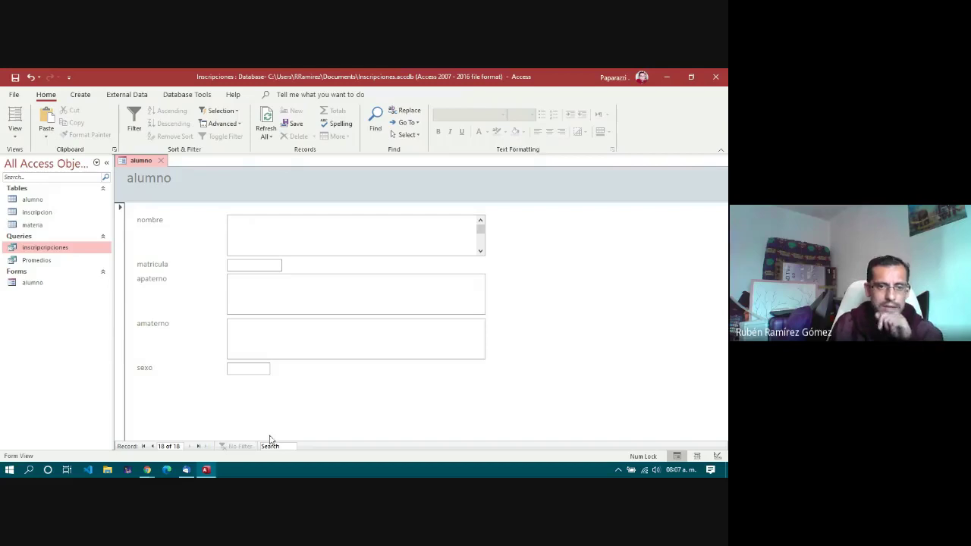
pyautogui.click(153, 446)
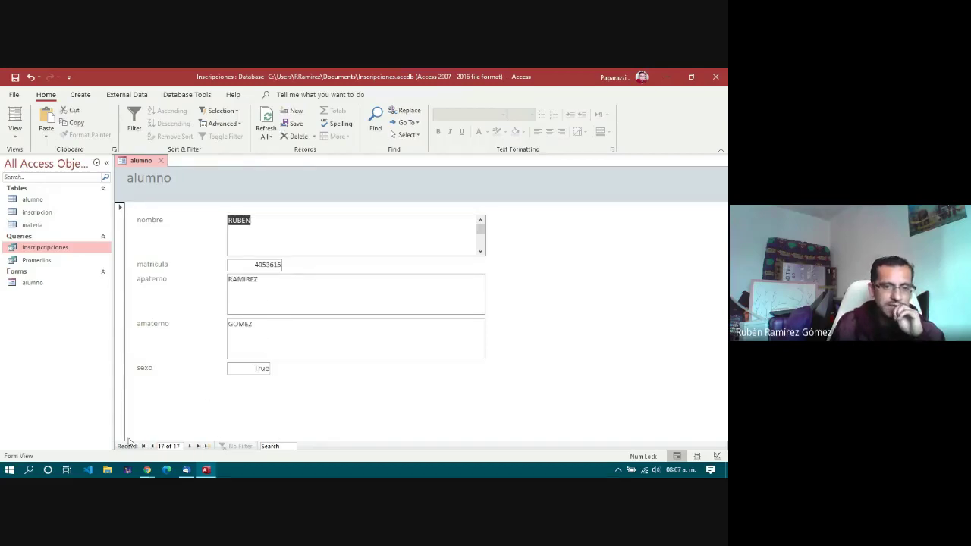
pyautogui.click(196, 448)
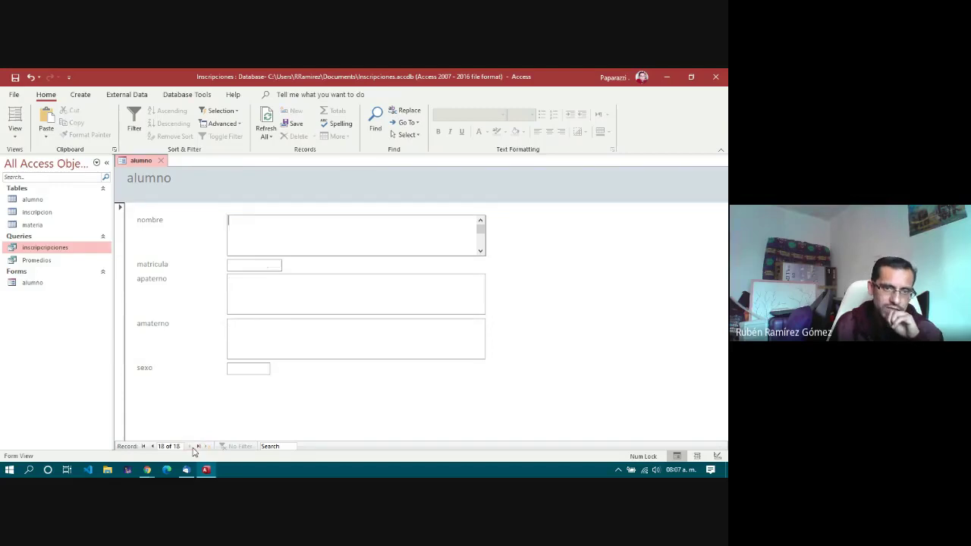
pyautogui.click(153, 447)
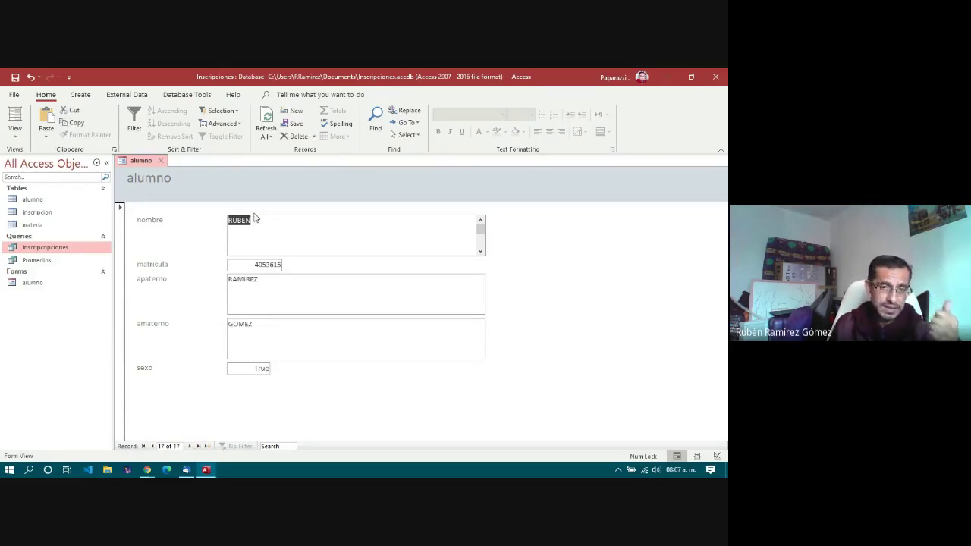
# Step: Browse back through the earlier student records, then close the alumno form
pyautogui.click(152, 446)
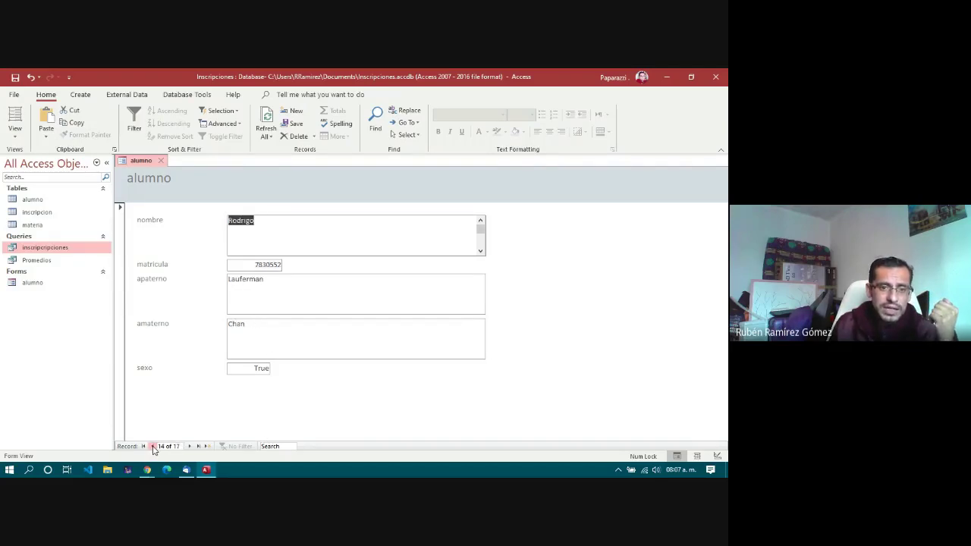
pyautogui.click(190, 447)
pyautogui.click(189, 446)
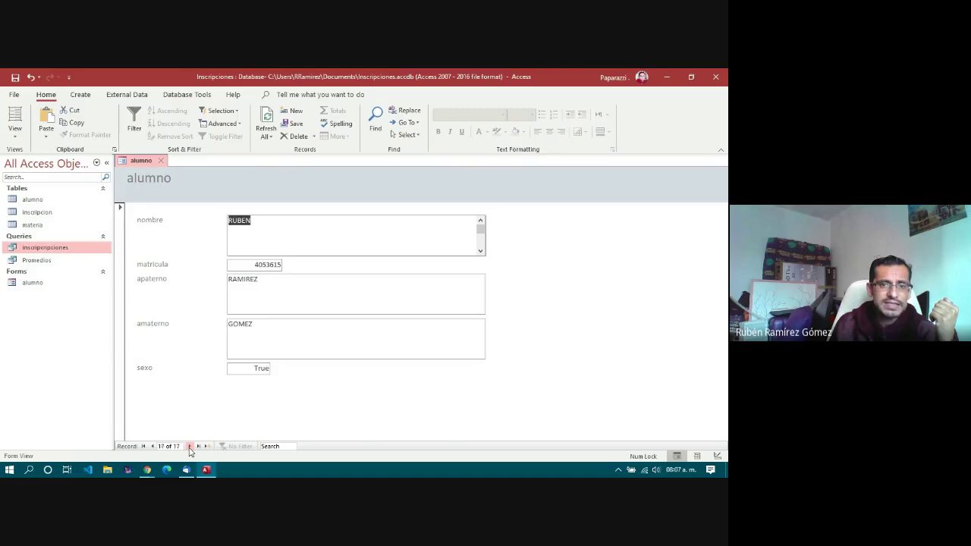
pyautogui.click(190, 446)
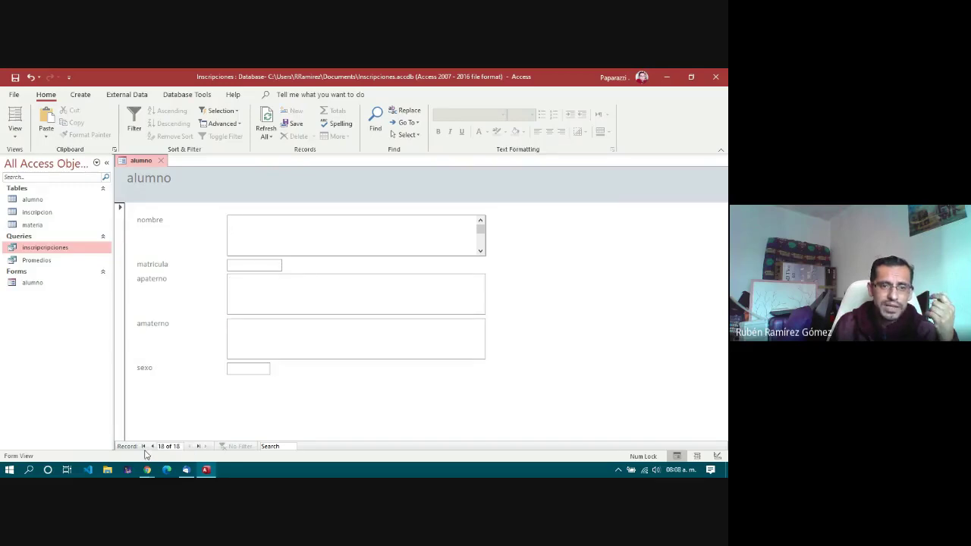
pyautogui.click(152, 446)
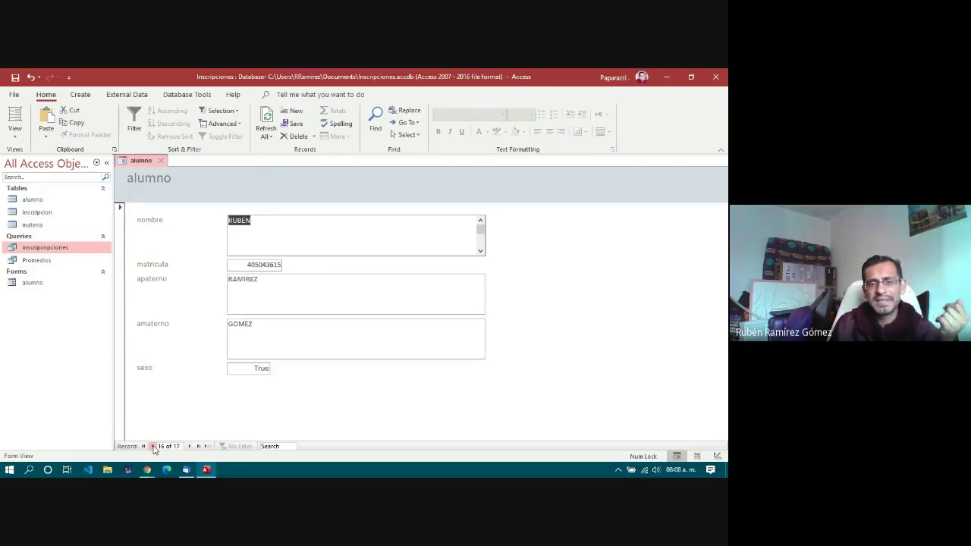
pyautogui.click(152, 446)
pyautogui.click(153, 447)
pyautogui.click(152, 446)
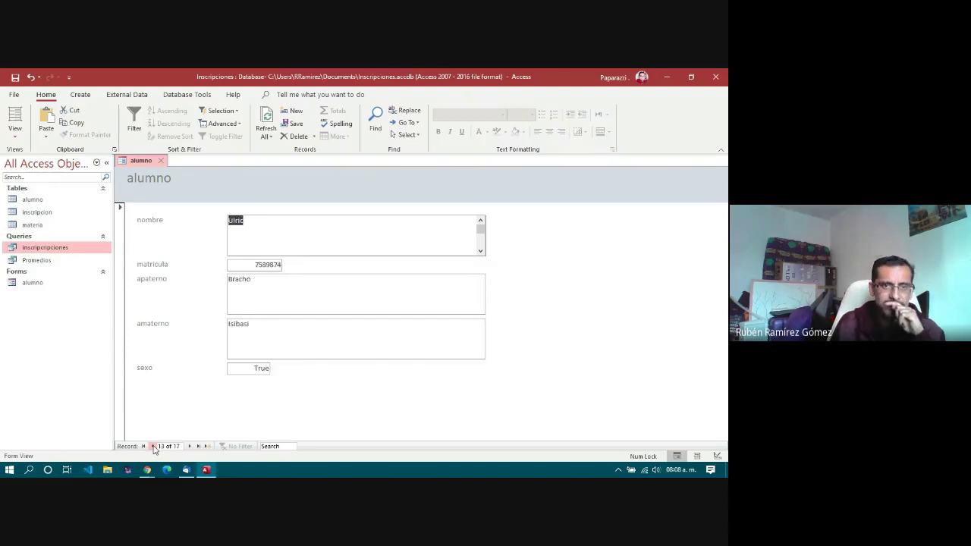
pyautogui.click(153, 447)
pyautogui.click(152, 446)
pyautogui.click(152, 446)
pyautogui.click(152, 446)
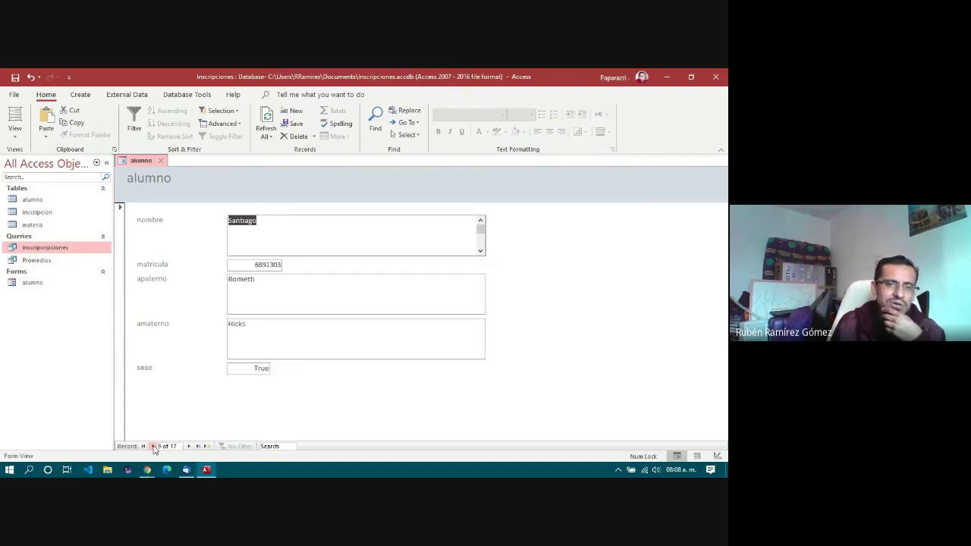
pyautogui.click(153, 446)
pyautogui.click(189, 446)
pyautogui.click(189, 446)
pyautogui.click(191, 446)
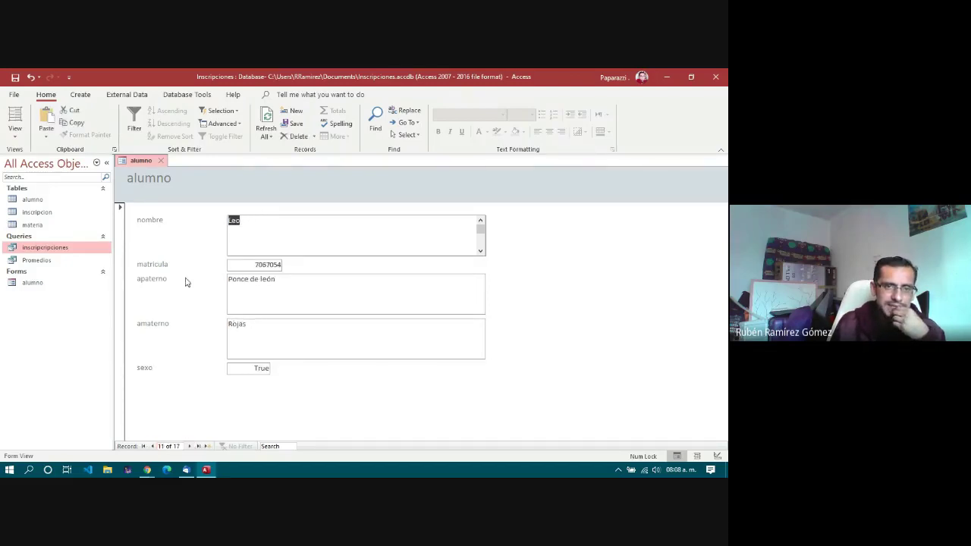
pyautogui.click(160, 164)
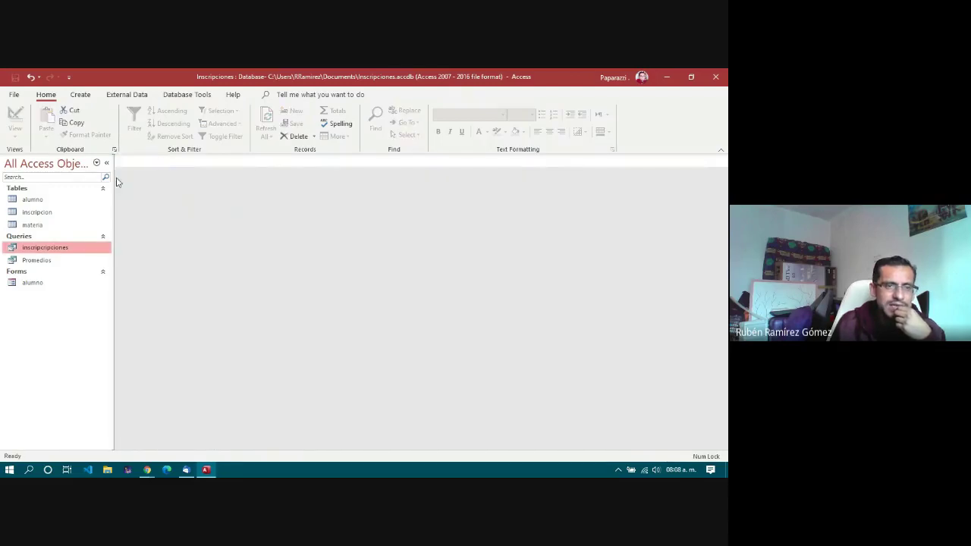
# Step: Open the alumno table, view its last record, and inspect the nombre column's sort options
pyautogui.doubleClick(33, 200)
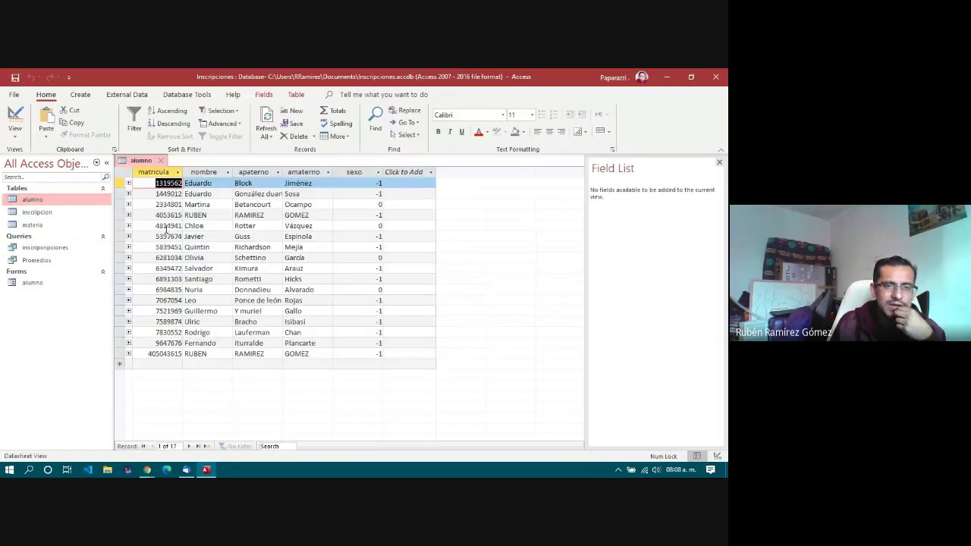
pyautogui.click(163, 354)
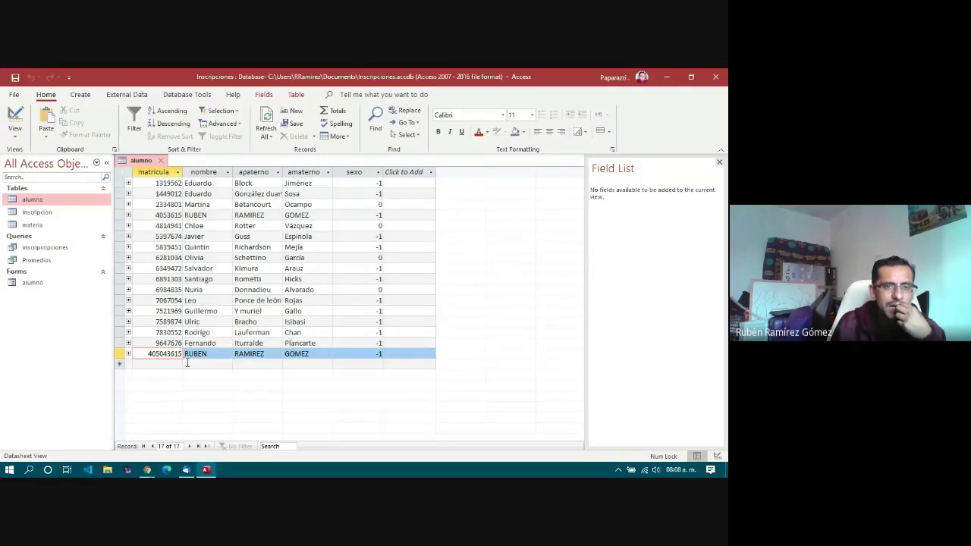
pyautogui.click(215, 216)
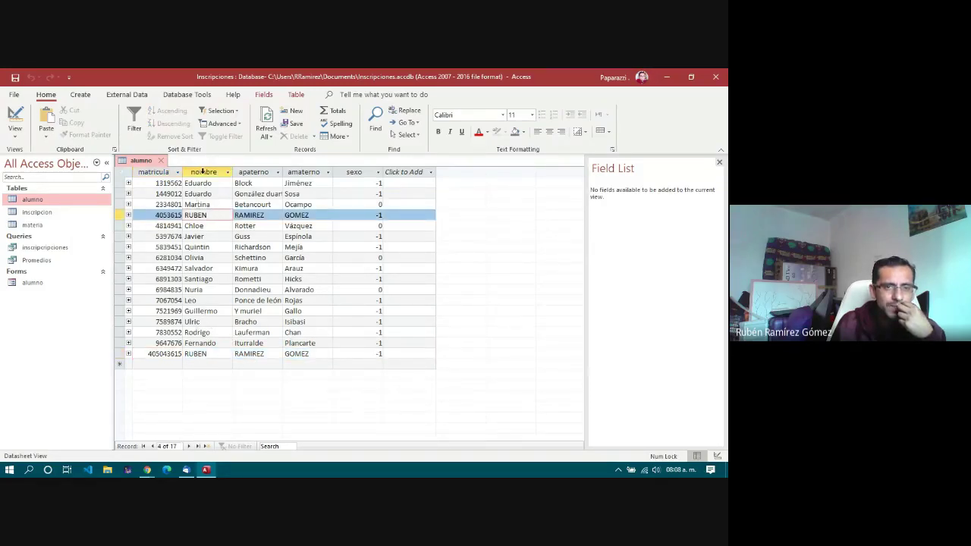
pyautogui.click(204, 172)
pyautogui.click(227, 172)
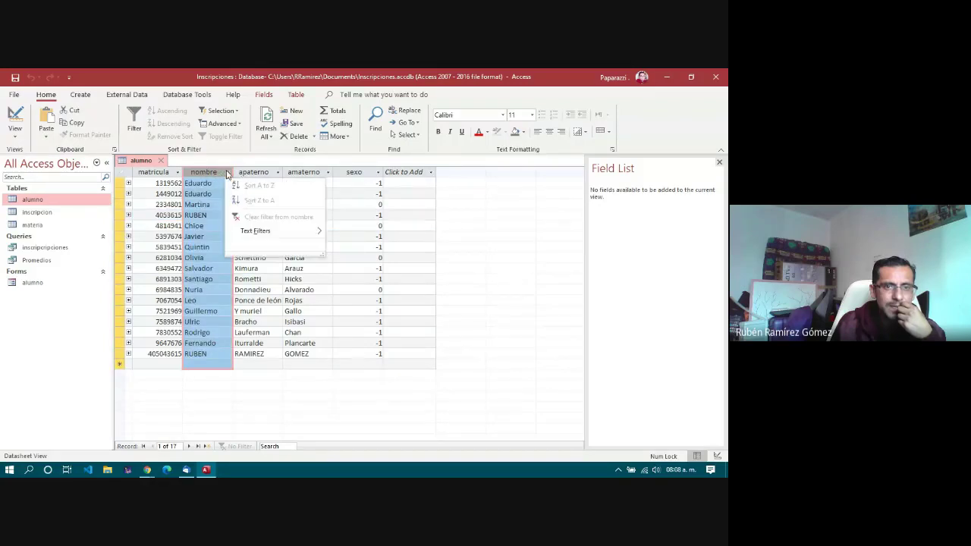
pyautogui.click(210, 242)
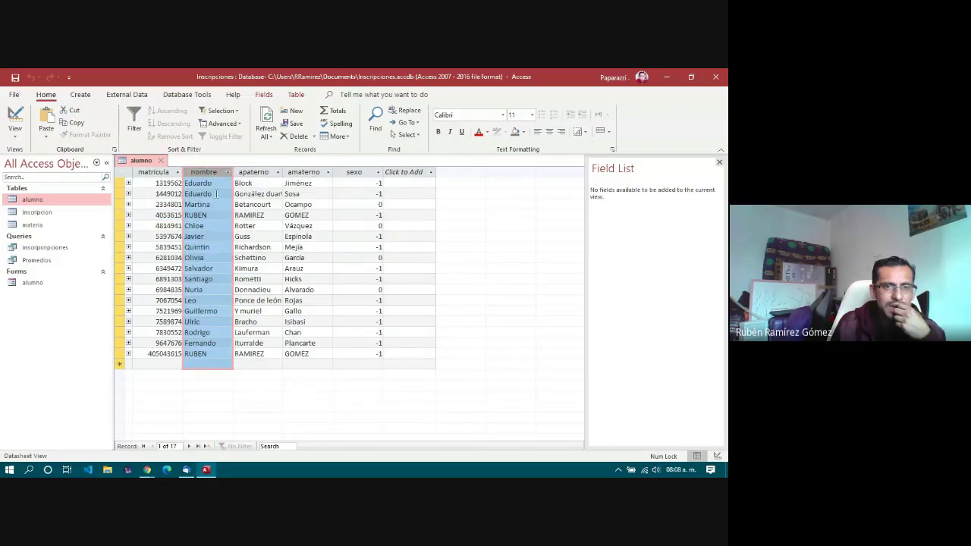
# Step: Compare record 4 with the new last record, then reopen the alumno form
pyautogui.click(217, 194)
pyautogui.click(209, 354)
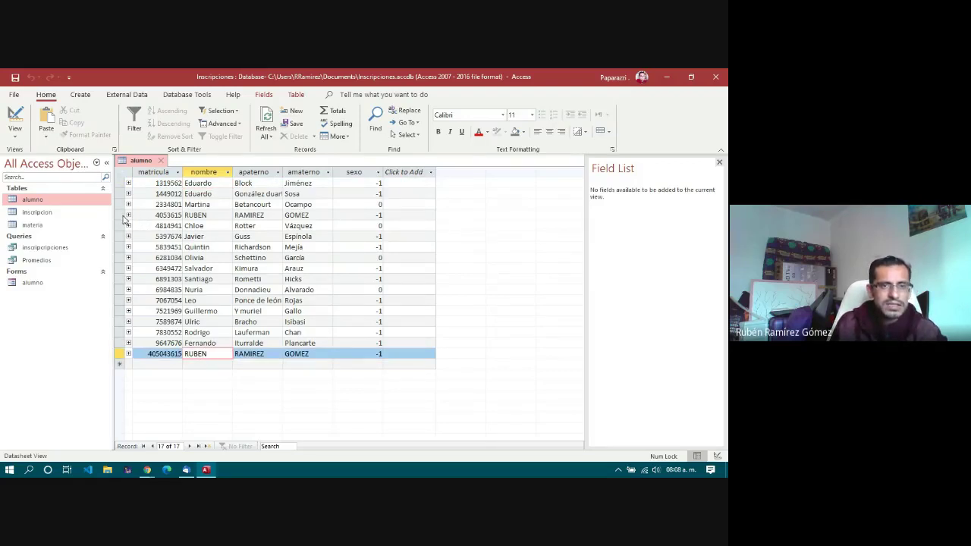
pyautogui.click(122, 215)
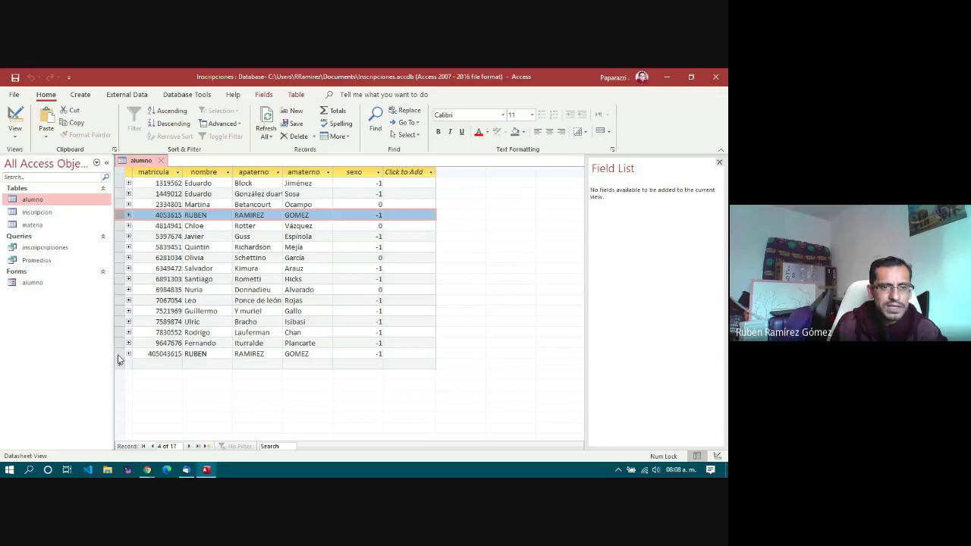
pyautogui.click(209, 354)
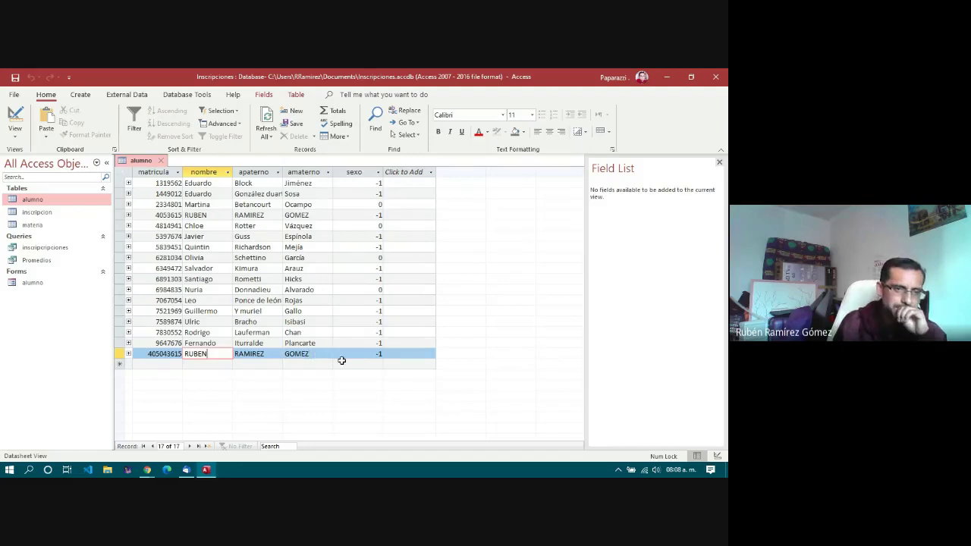
pyautogui.doubleClick(32, 282)
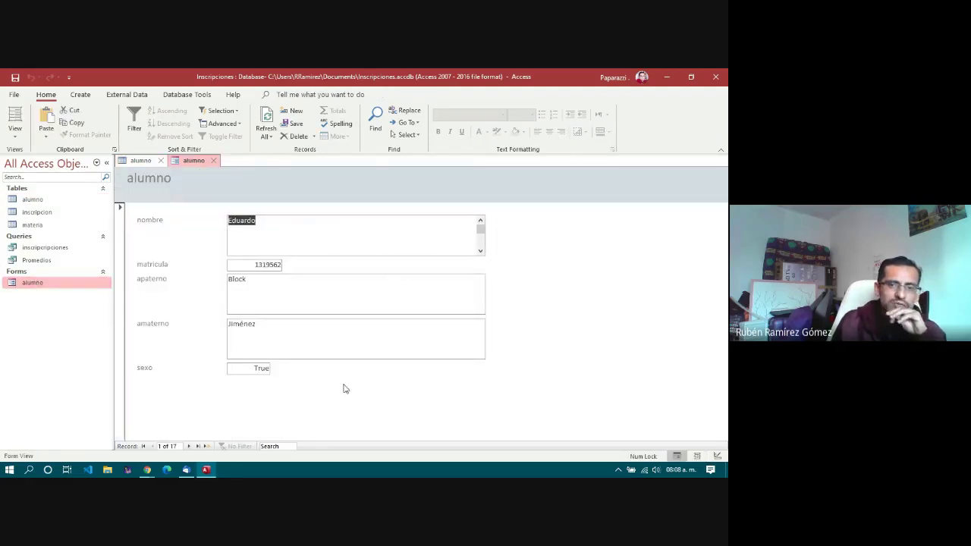
# Step: Switch the alumno form to Design View and move matricula to the top, above nombre
pyautogui.click(16, 133)
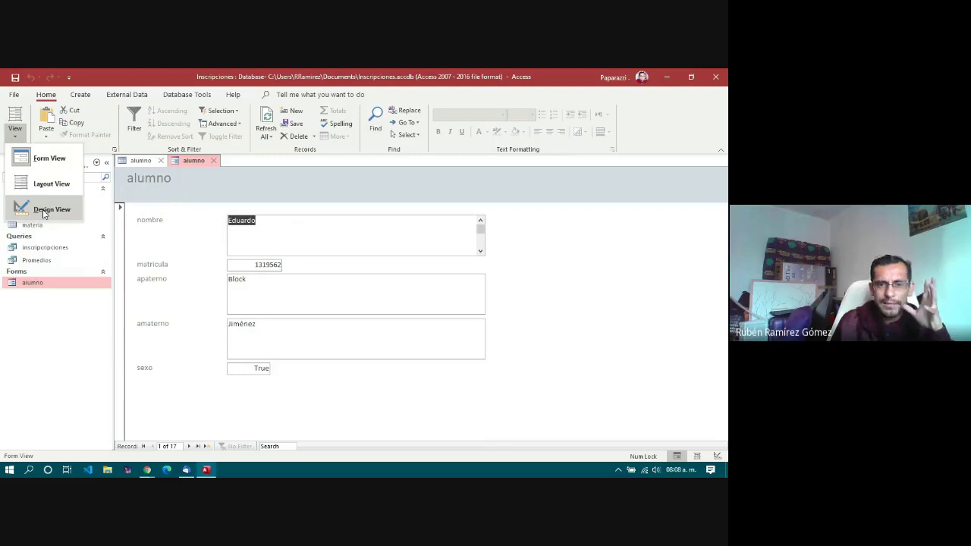
pyautogui.click(43, 213)
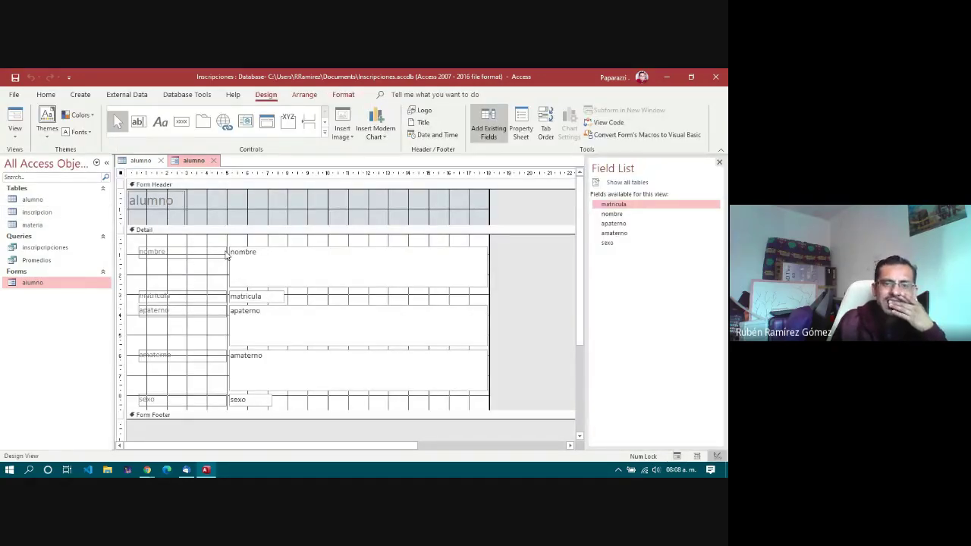
pyautogui.click(232, 296)
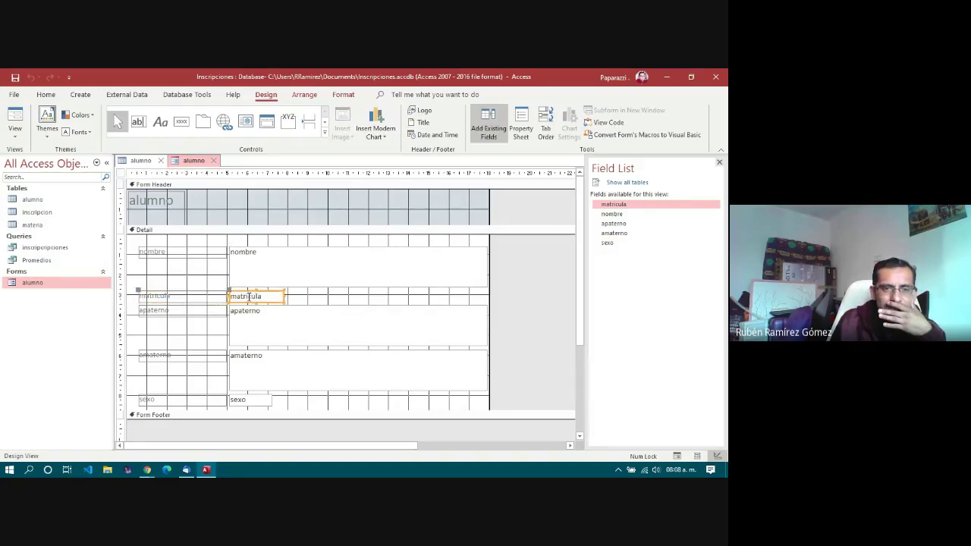
pyautogui.moveTo(232, 291); pyautogui.dragTo(234, 236)
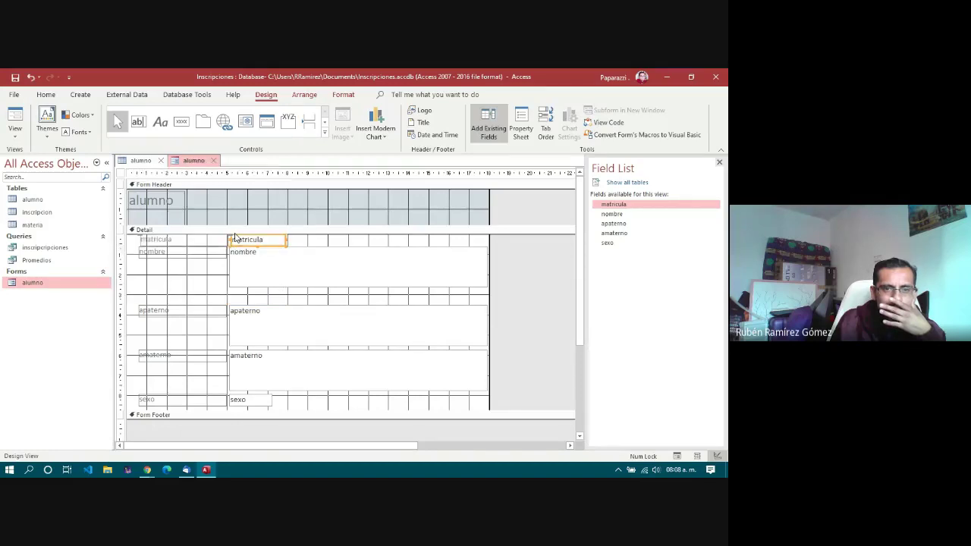
pyautogui.click(245, 260)
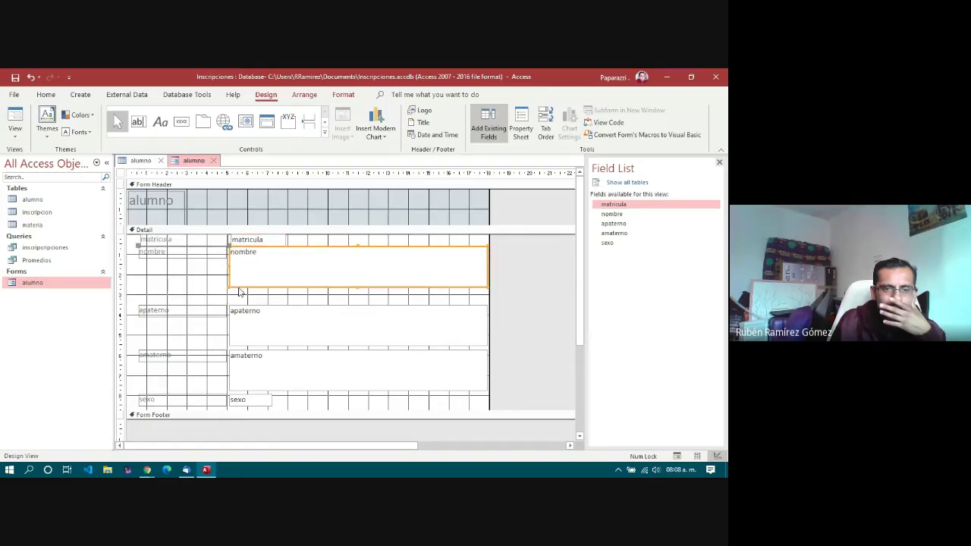
pyautogui.click(238, 280)
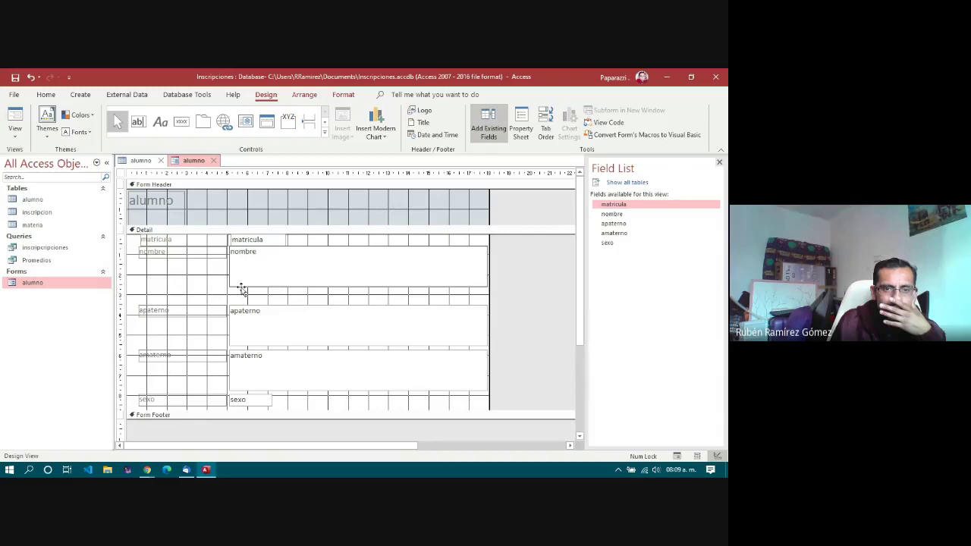
pyautogui.moveTo(240, 288); pyautogui.dragTo(240, 299)
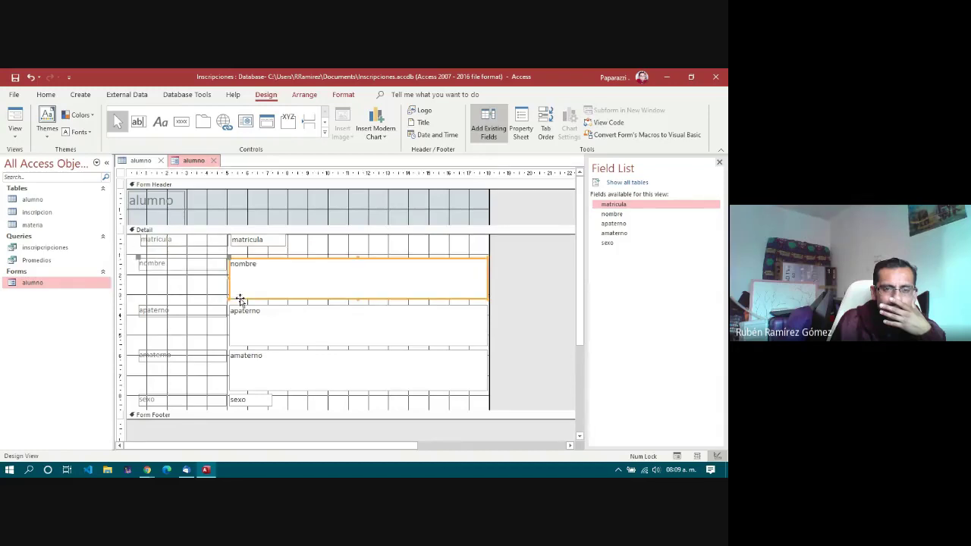
pyautogui.click(242, 402)
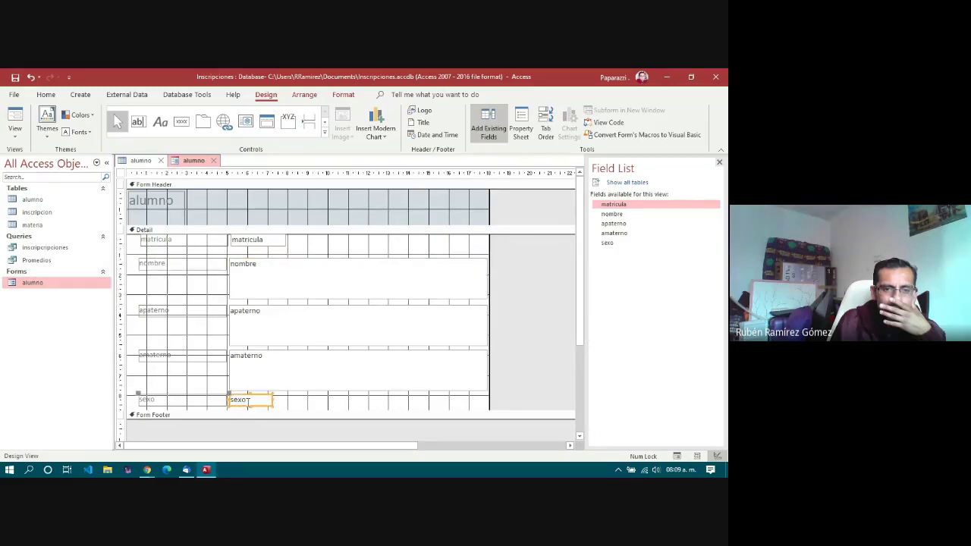
# Step: Place sexo to the right of matricula and shorten the Detail section
pyautogui.moveTo(259, 398); pyautogui.dragTo(468, 239)
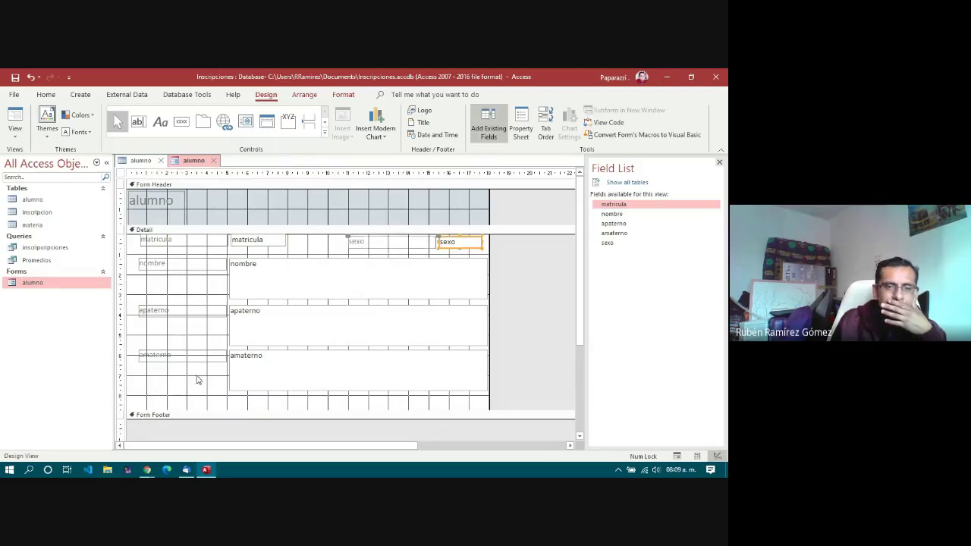
pyautogui.click(245, 413)
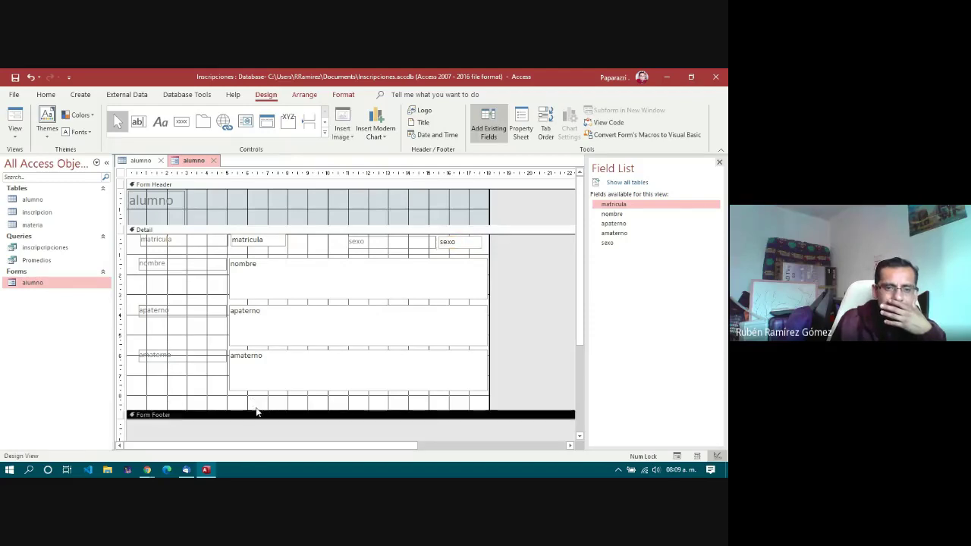
pyautogui.moveTo(253, 409); pyautogui.dragTo(267, 394)
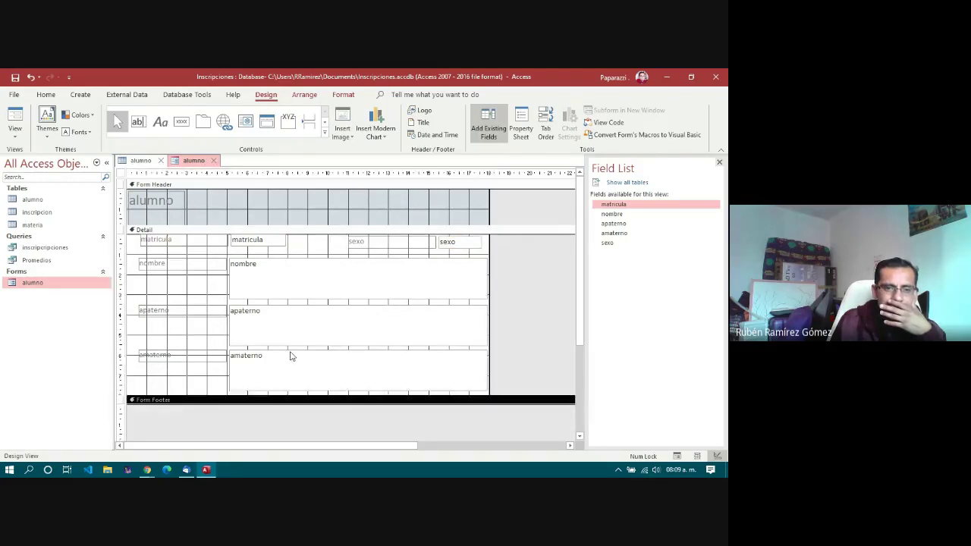
# Step: Shrink the amaterno, apaterno and nombre text boxes to one line high
pyautogui.click(291, 358)
pyautogui.moveTo(360, 395); pyautogui.dragTo(358, 363)
pyautogui.click(346, 342)
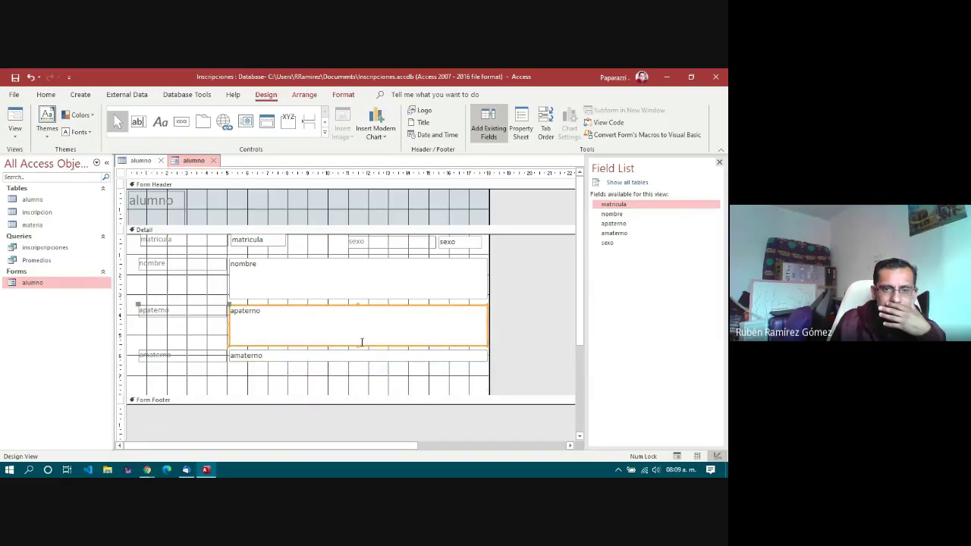
pyautogui.moveTo(357, 345); pyautogui.dragTo(352, 271)
pyautogui.click(341, 288)
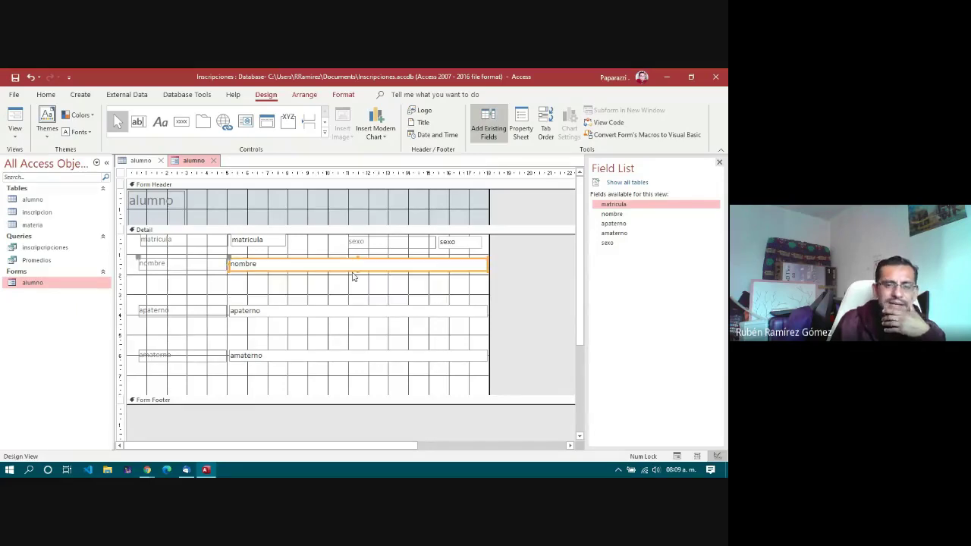